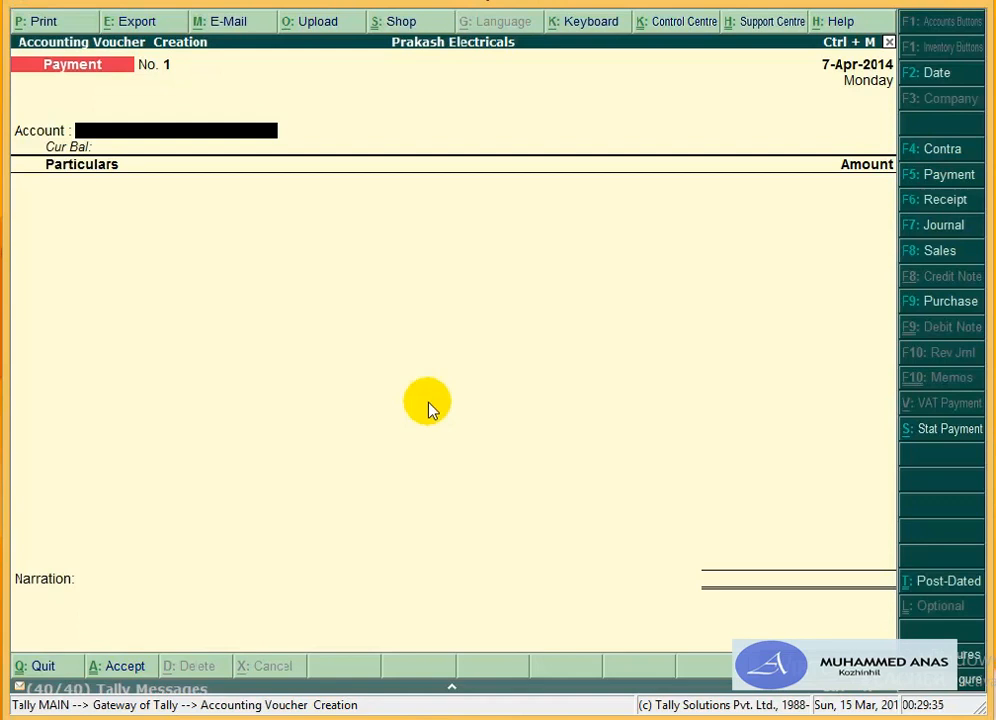
# Step: Start a Contra voucher for the Cash account and enter State Bank of Travencore with an amount of 45,000
pyautogui.press('F4')
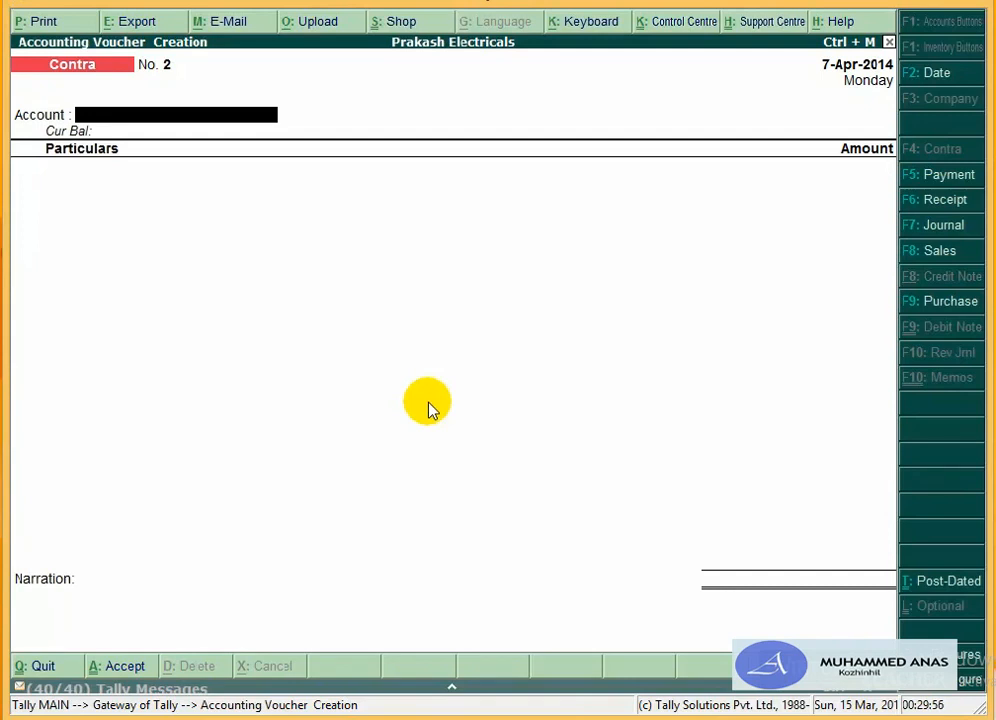
pyautogui.write('Cas')
pyautogui.press('Return')
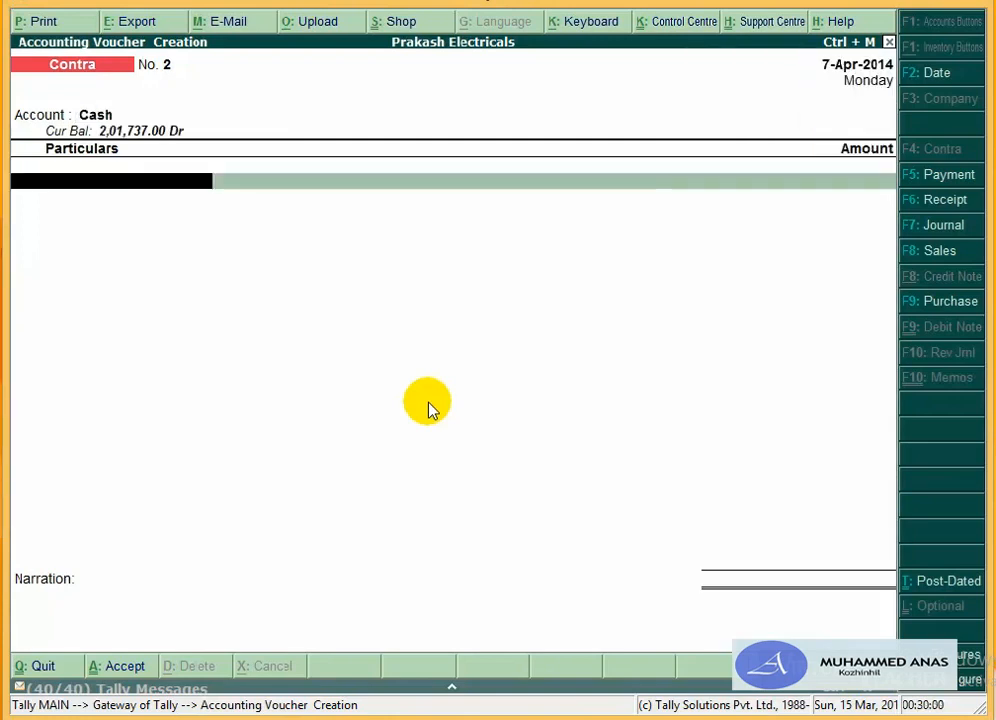
pyautogui.write('Sta')
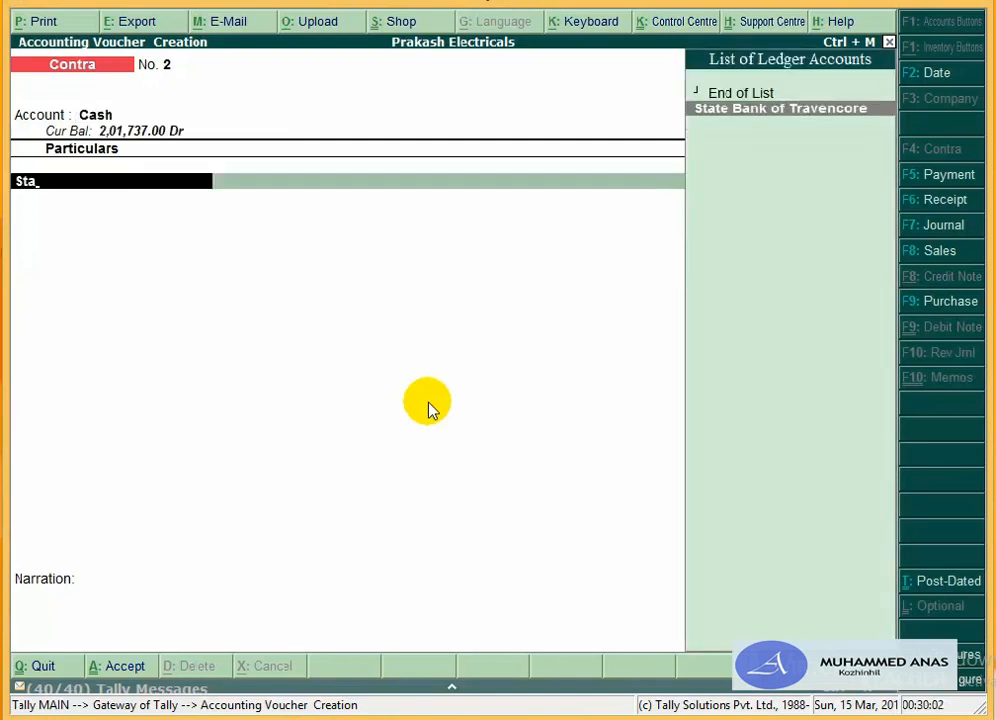
pyautogui.press('Return')
pyautogui.write('45')
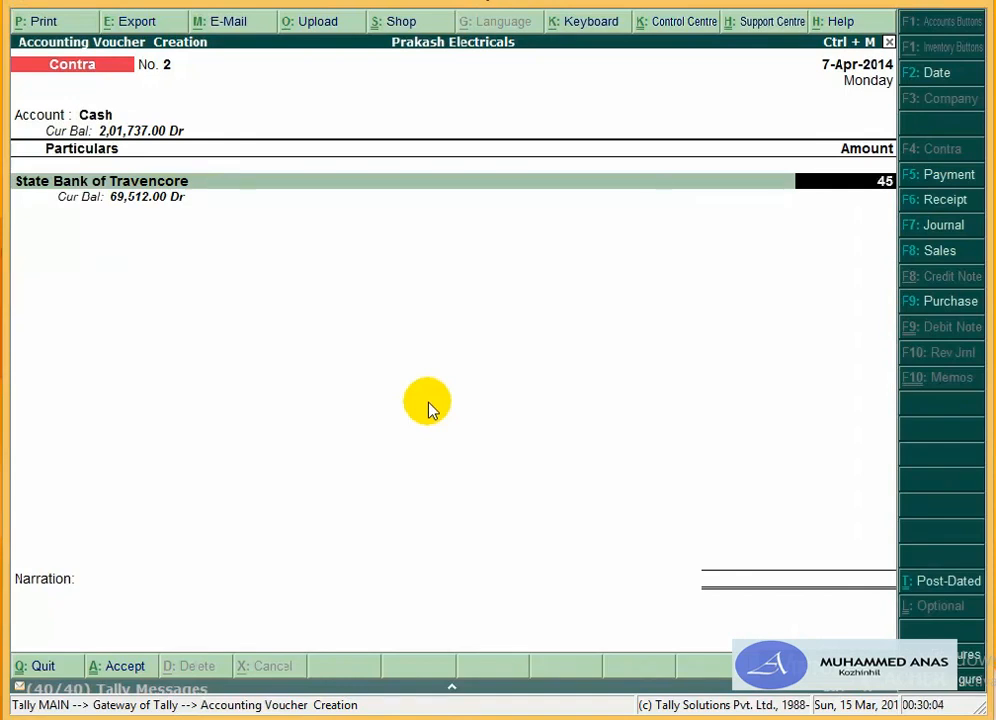
pyautogui.write('000')
pyautogui.press('Return')
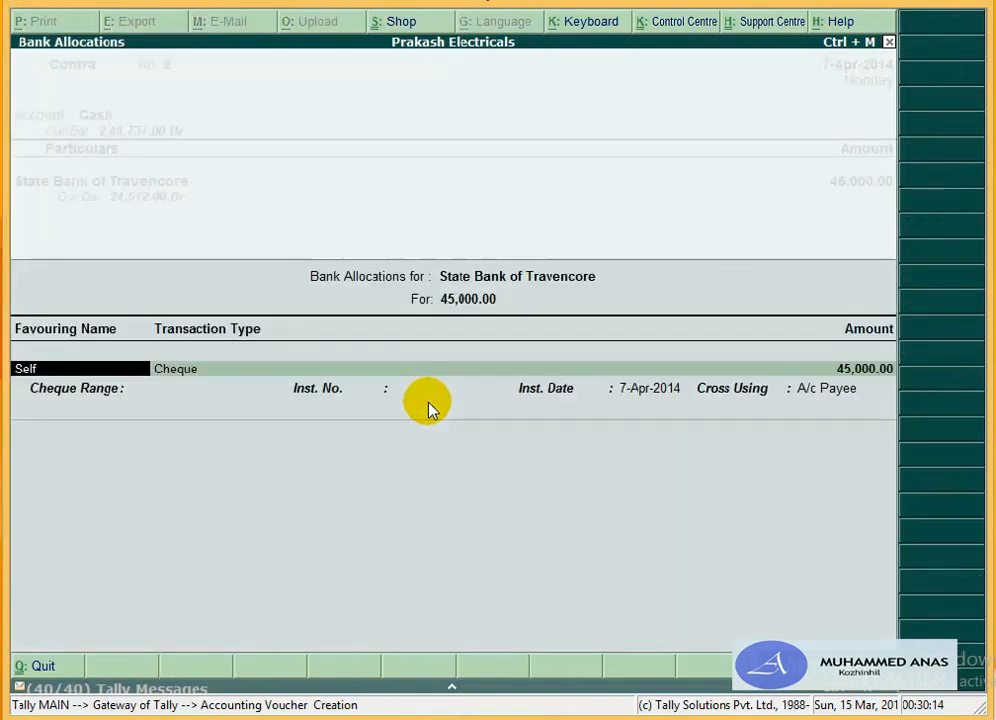
# Step: Complete the bank allocation as a Self cheque for 45,000 with cheque range Not Applicable, no instrument number and A/c Payee crossing
pyautogui.press('Return')
pyautogui.press('Return')
pyautogui.press('Return')
pyautogui.press('Return')
pyautogui.press('Return')
pyautogui.press('Return')
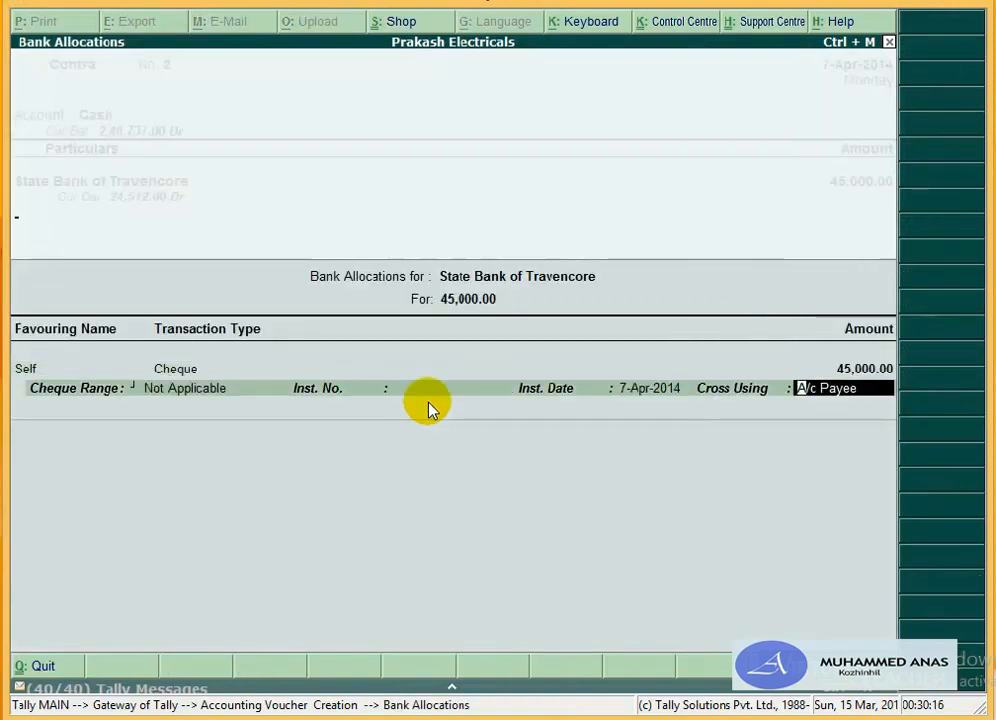
pyautogui.press('Return')
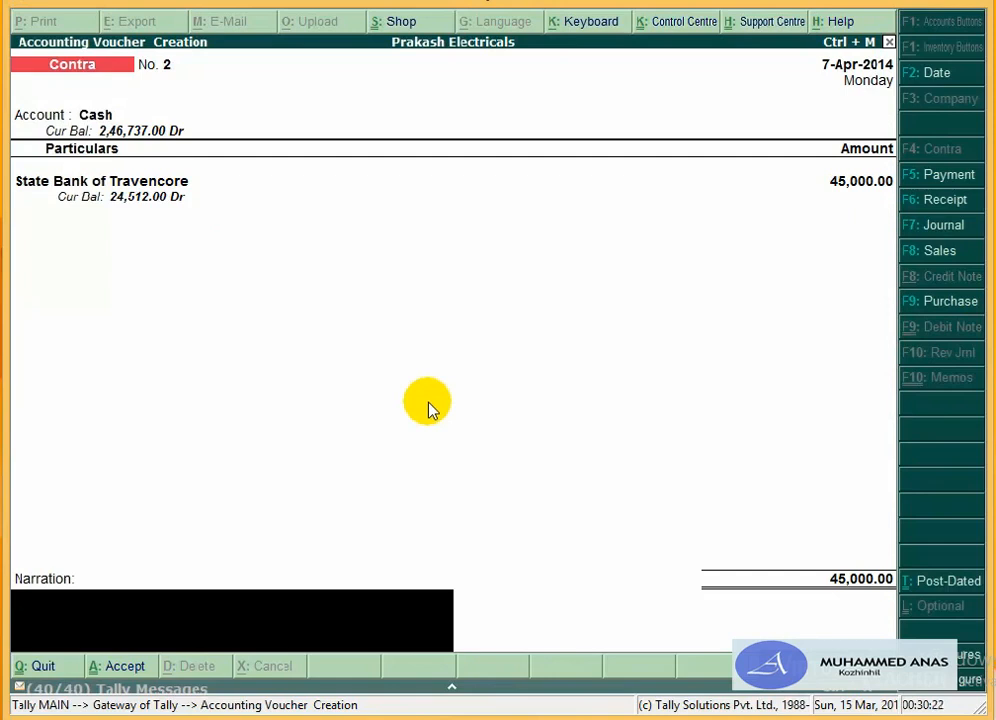
# Step: Enter the narration "being the cash withdrawn" and save the contra voucher
pyautogui.write('being the cash wi')
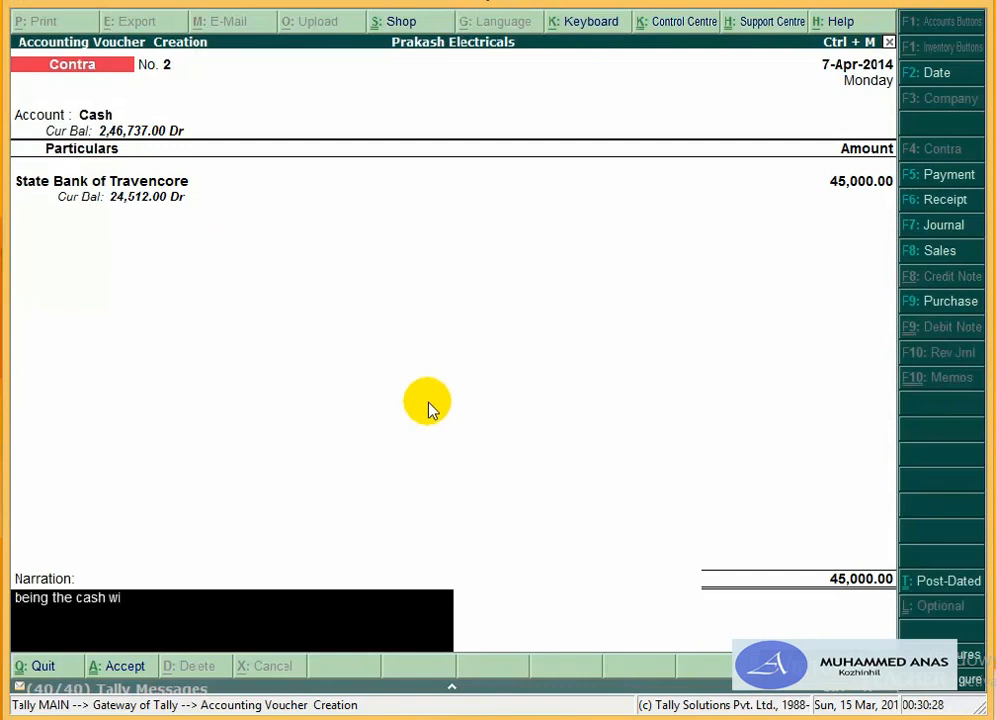
pyautogui.write('thdrawn')
pyautogui.press('Return')
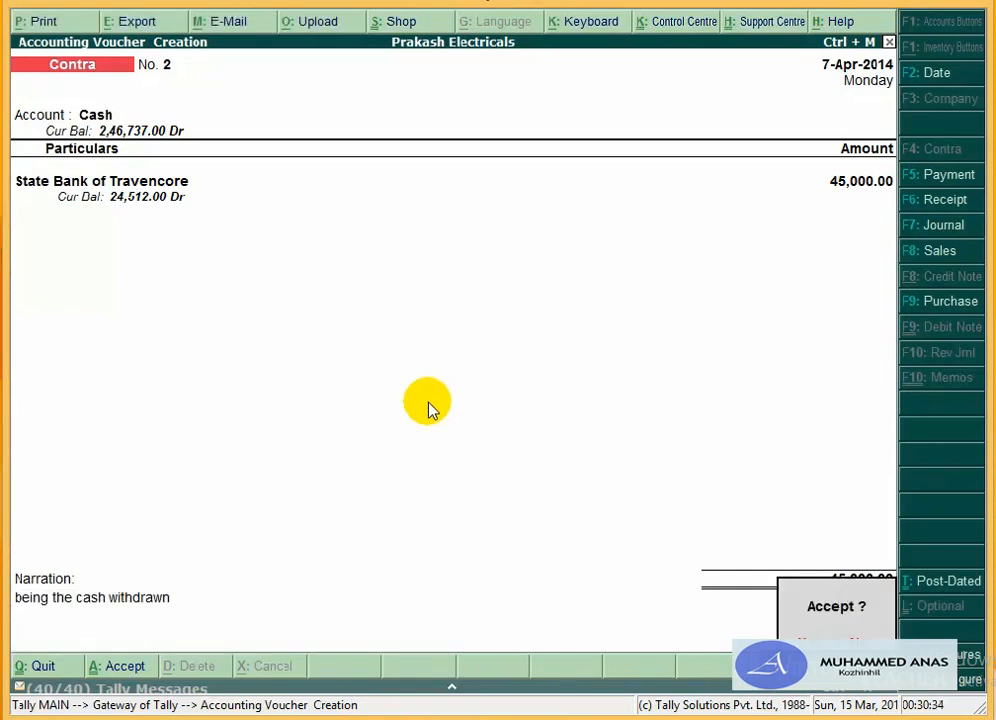
pyautogui.press('Return')
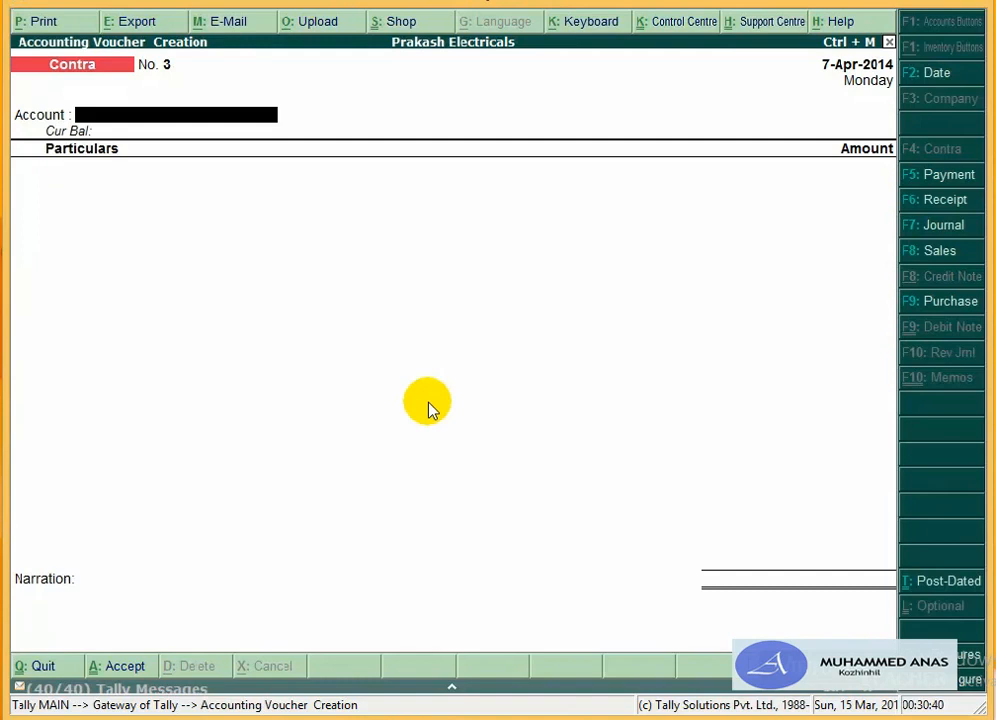
# Step: Set the voucher date to 8-4-2014 and switch to the Cash Payment voucher type
pyautogui.press('F2')
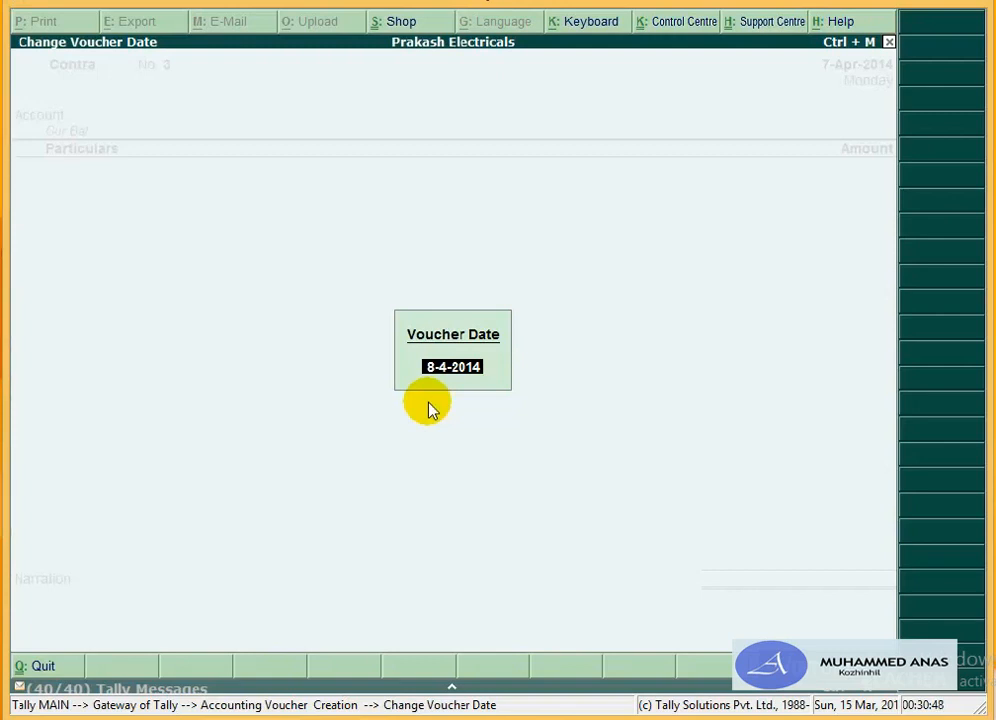
pyautogui.press('Return')
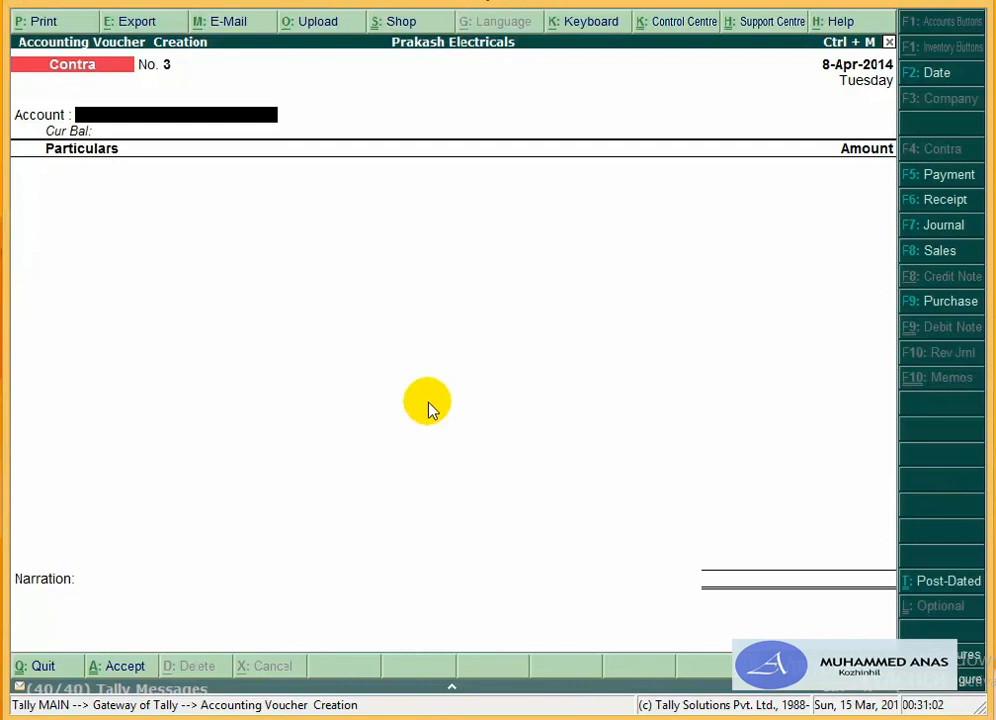
pyautogui.press('F5')
pyautogui.press('Up')
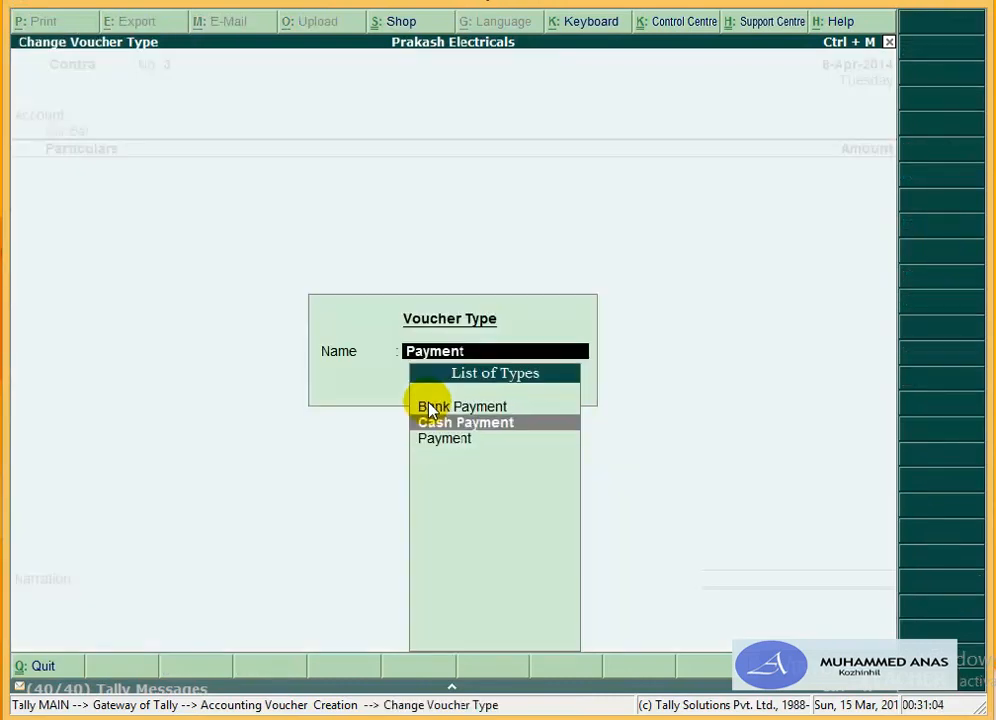
pyautogui.press('Return')
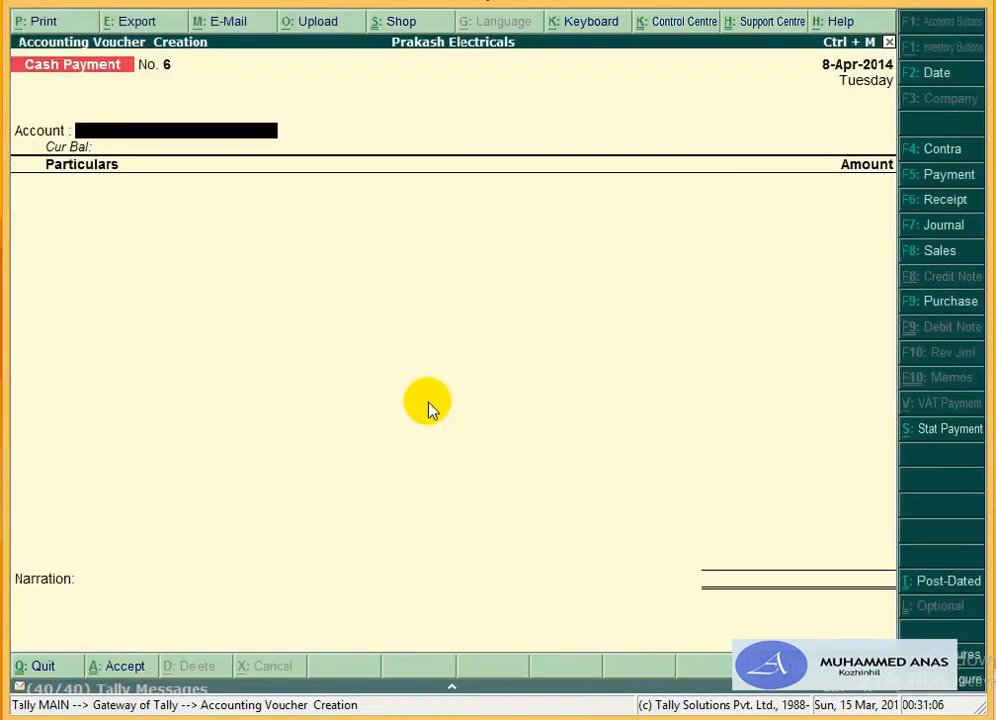
# Step: Choose Cash as the paying account and enter the Rent Deposite ledger with an amount of 45,000
pyautogui.write('Cas')
pyautogui.press('Return')
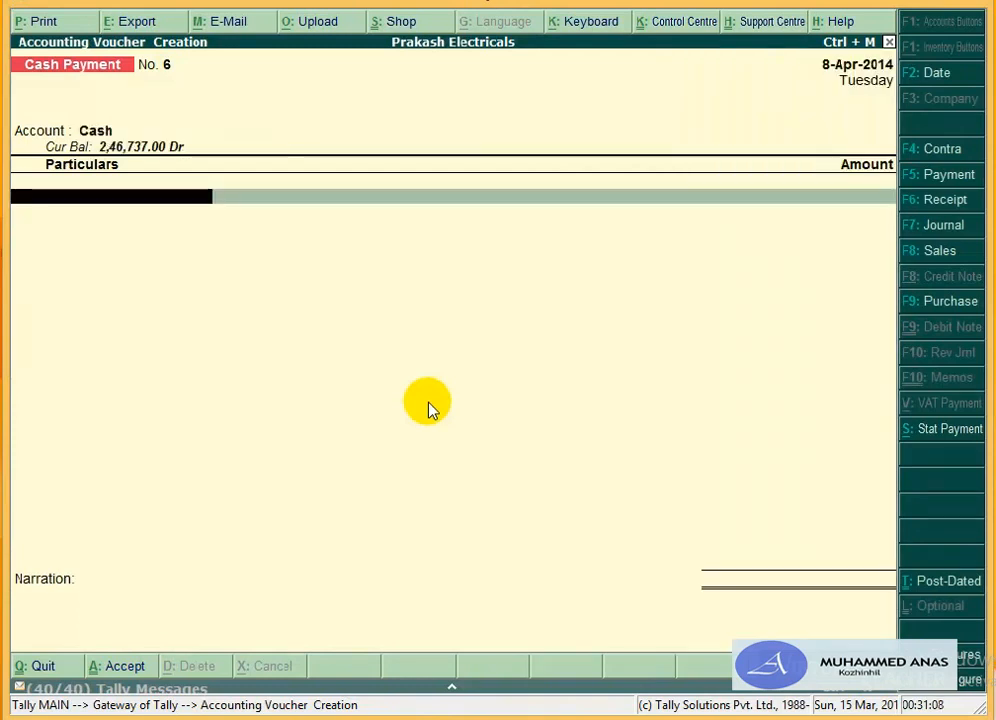
pyautogui.write('Re')
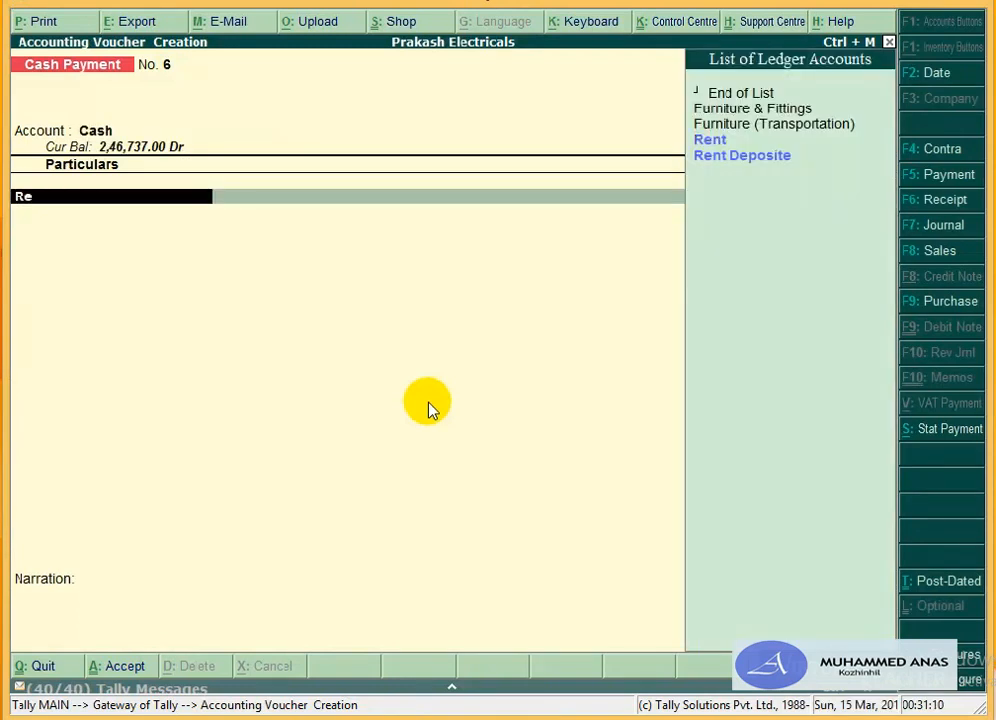
pyautogui.press('Down')
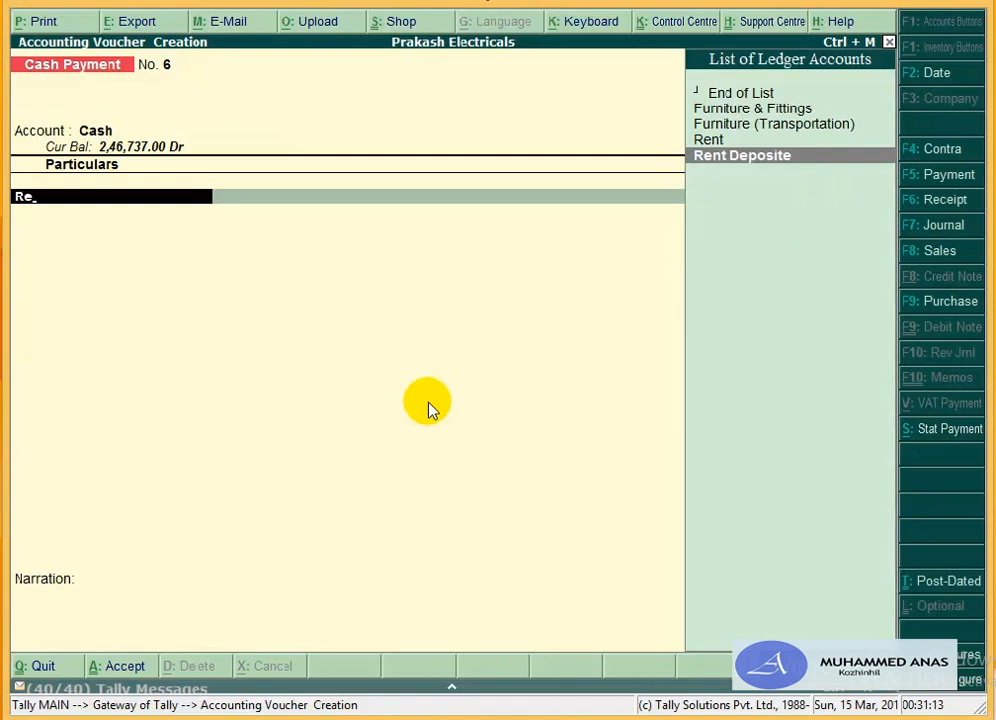
pyautogui.press('Return')
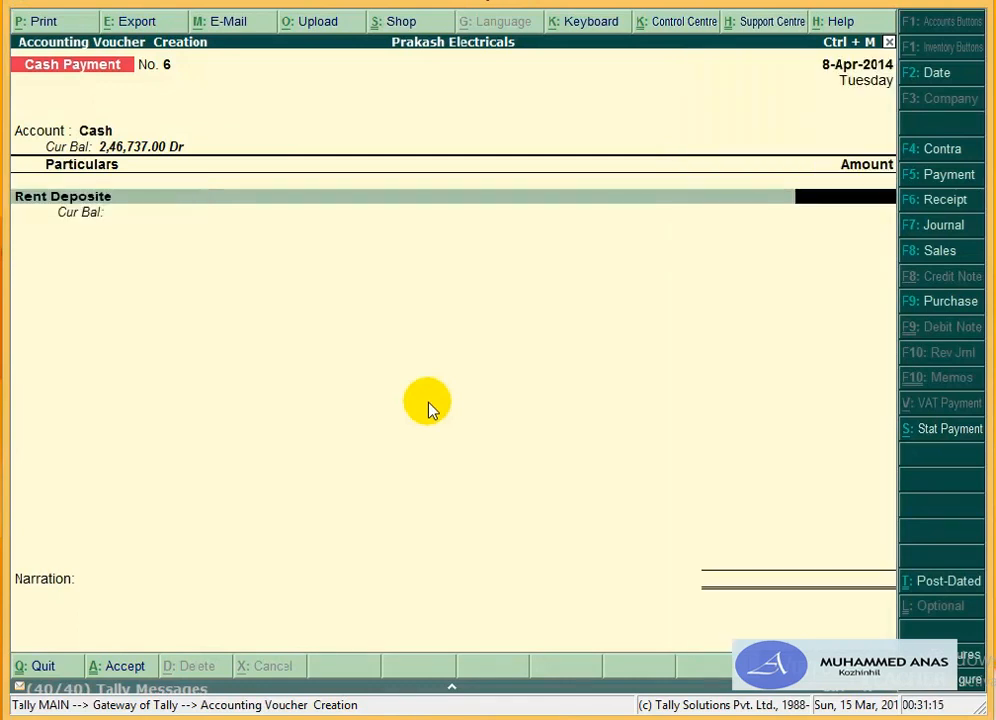
pyautogui.write('45000')
pyautogui.press('Return')
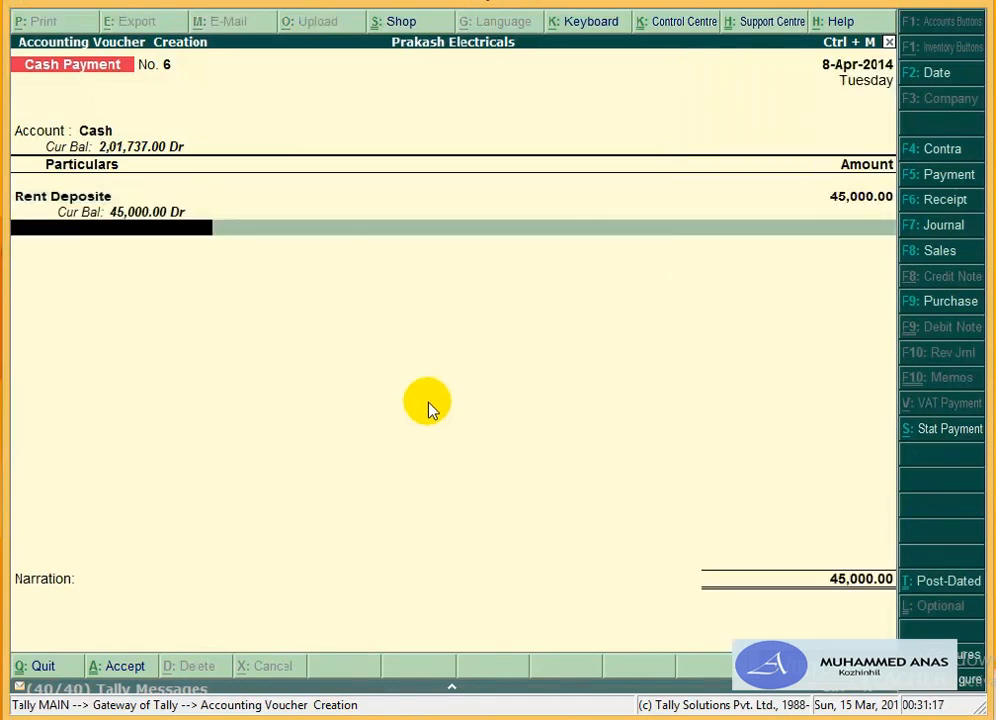
# Step: Enter the narration "being the deposite amount paid towards rent." and save the cash payment voucher
pyautogui.press('Return')
pyautogui.write('be')
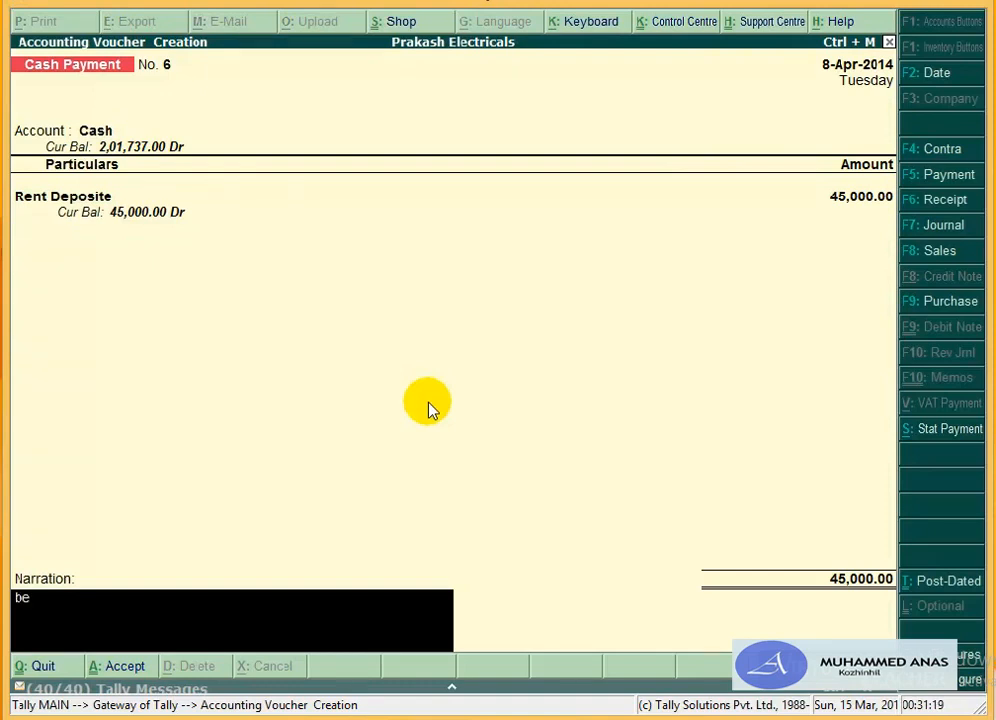
pyautogui.write('ing the depo')
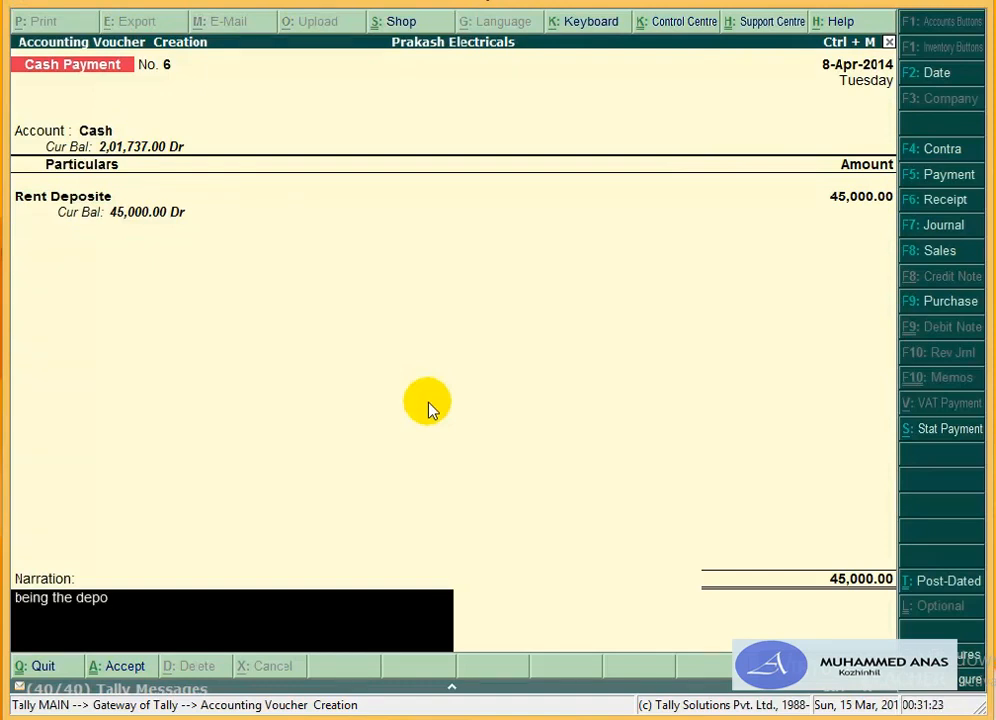
pyautogui.write('site amount paid')
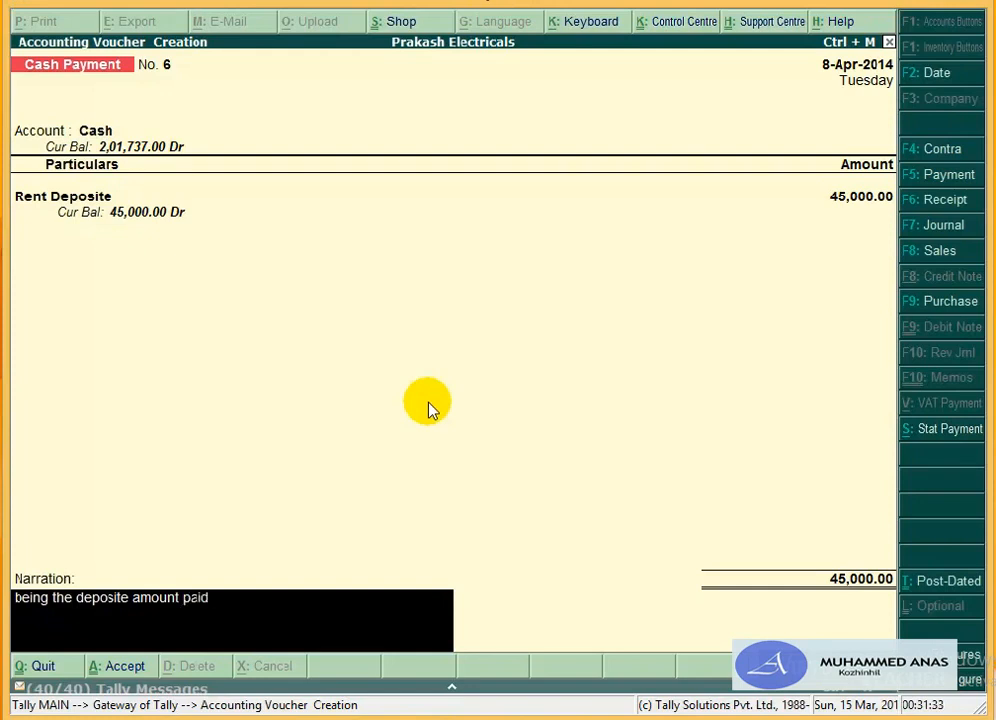
pyautogui.write(' towards rent')
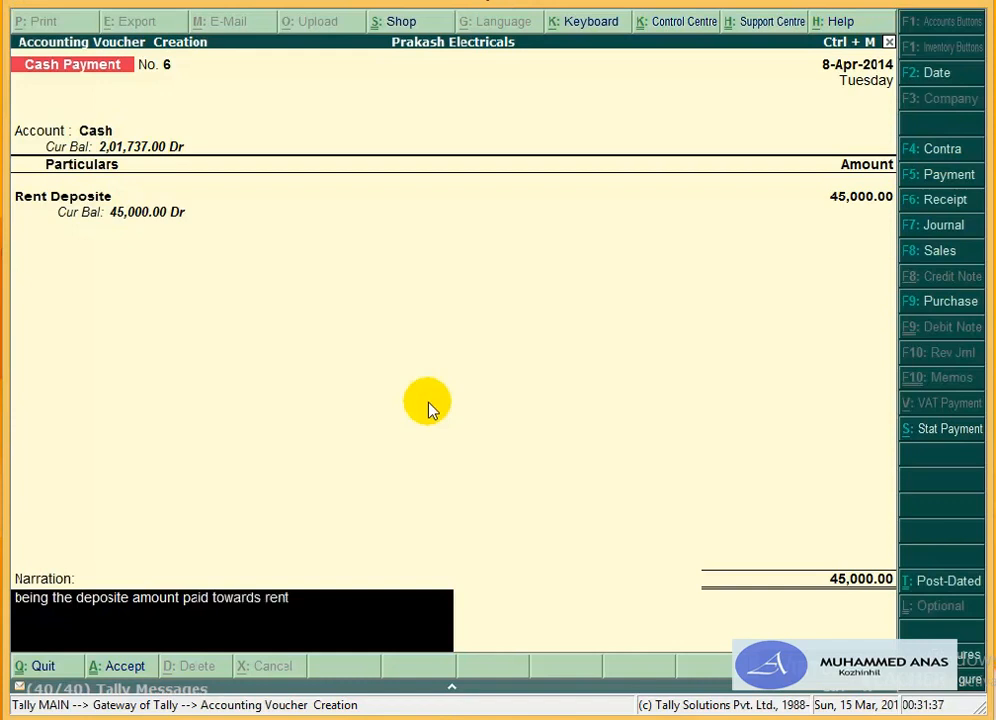
pyautogui.write('.')
pyautogui.press('Return')
pyautogui.press('Return')
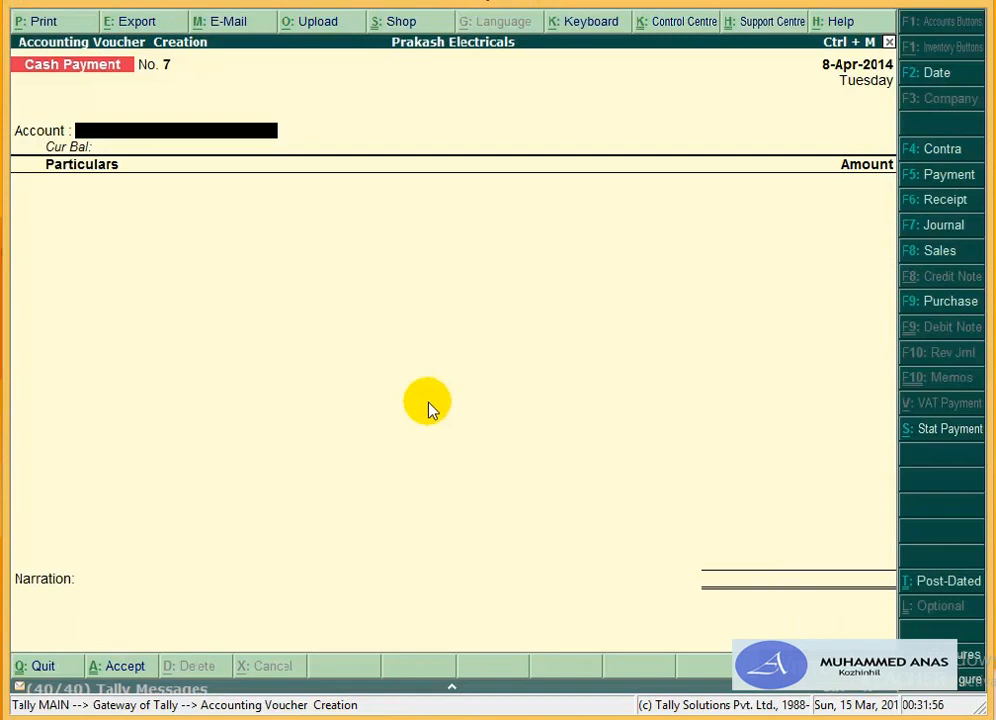
# Step: Start a Sales voucher with a blank reference and Cash as the party account
pyautogui.press('F8')
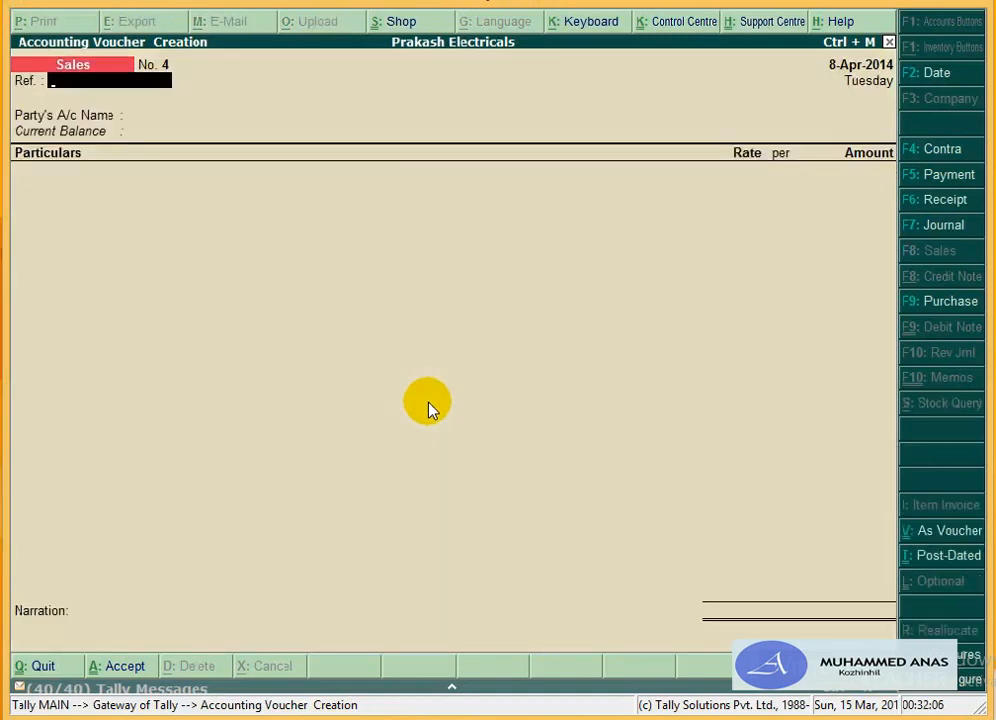
pyautogui.write('po')
pyautogui.press('BackSpace')
pyautogui.press('BackSpace')
pyautogui.press('Return')
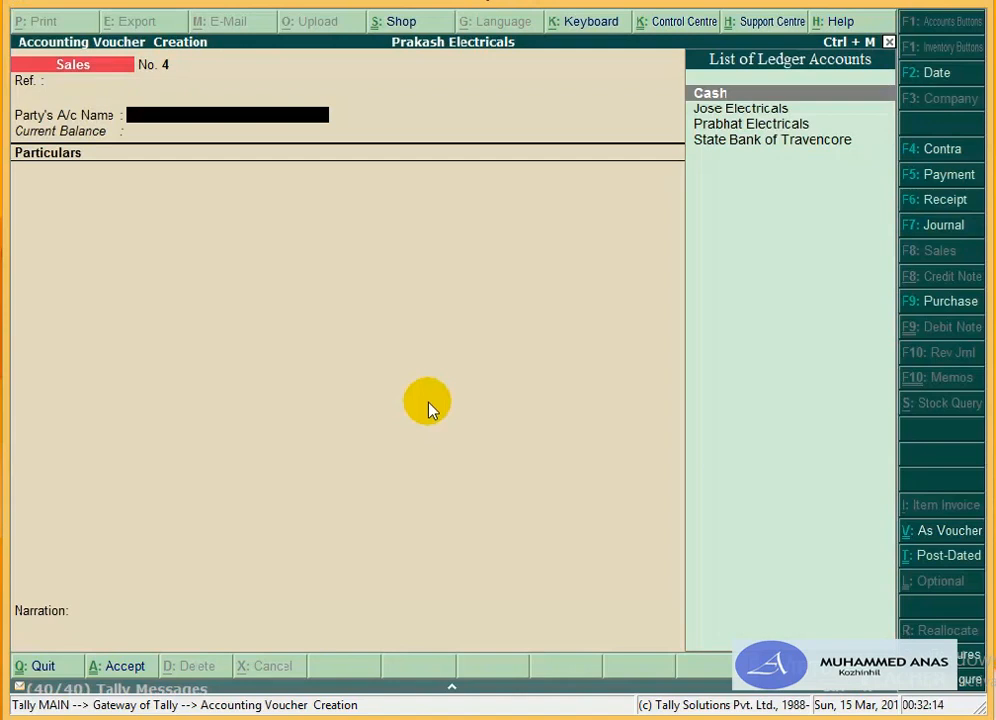
pyautogui.press('Return')
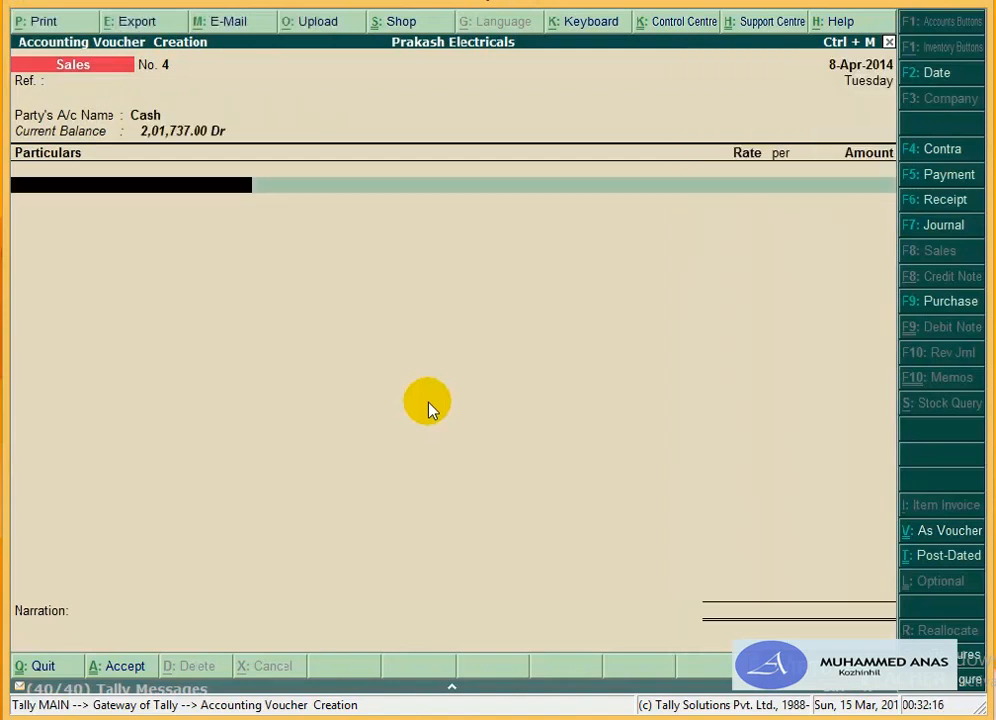
# Step: Add the Sales 4% ledger to the sales voucher with an amount of 17,450
pyautogui.write('Sa')
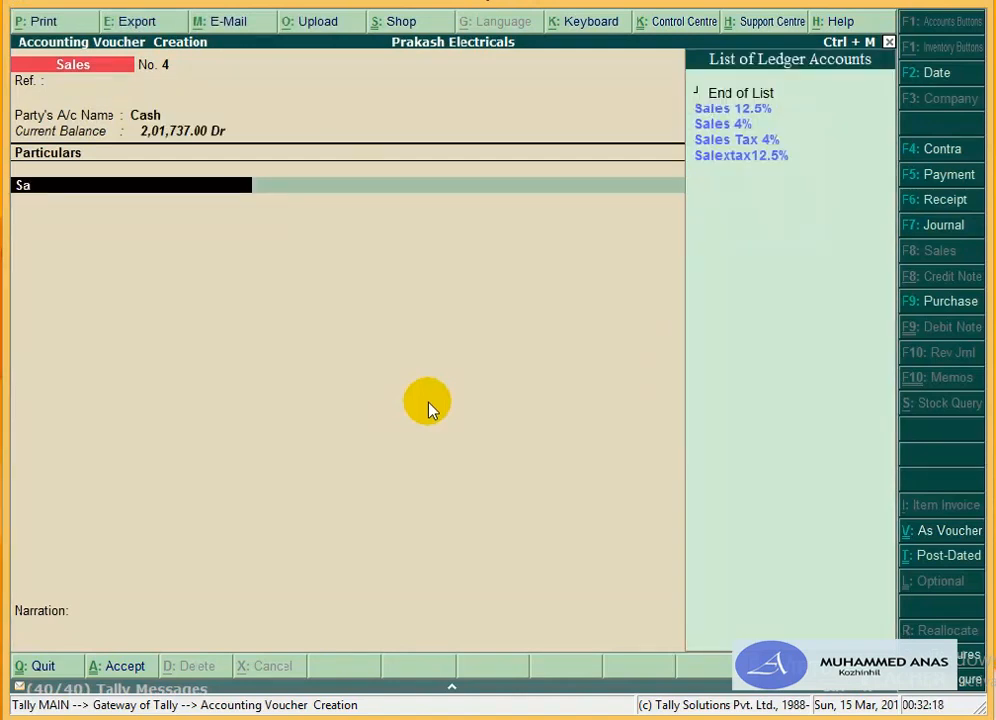
pyautogui.press('Up')
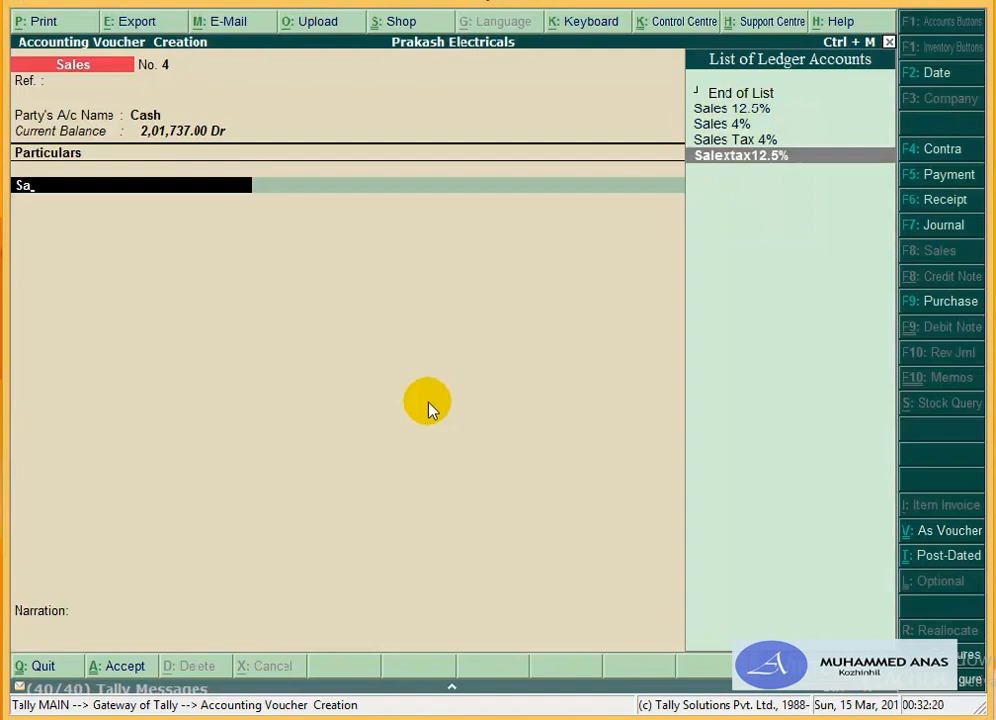
pyautogui.press('Up')
pyautogui.press('Up')
pyautogui.press('Return')
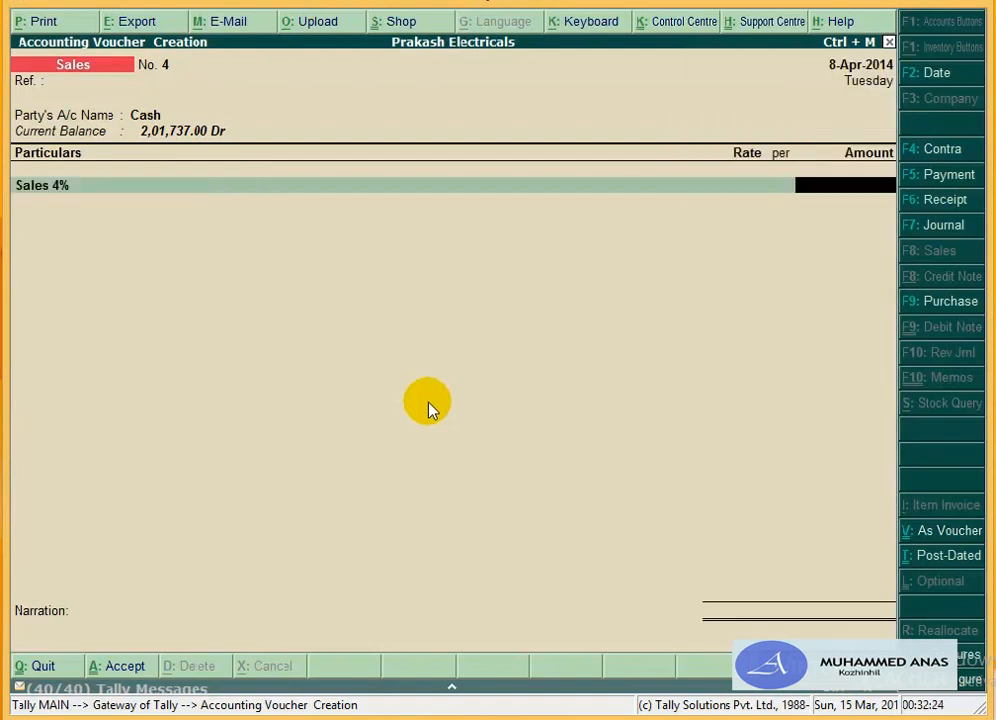
pyautogui.write('17450')
pyautogui.press('Return')
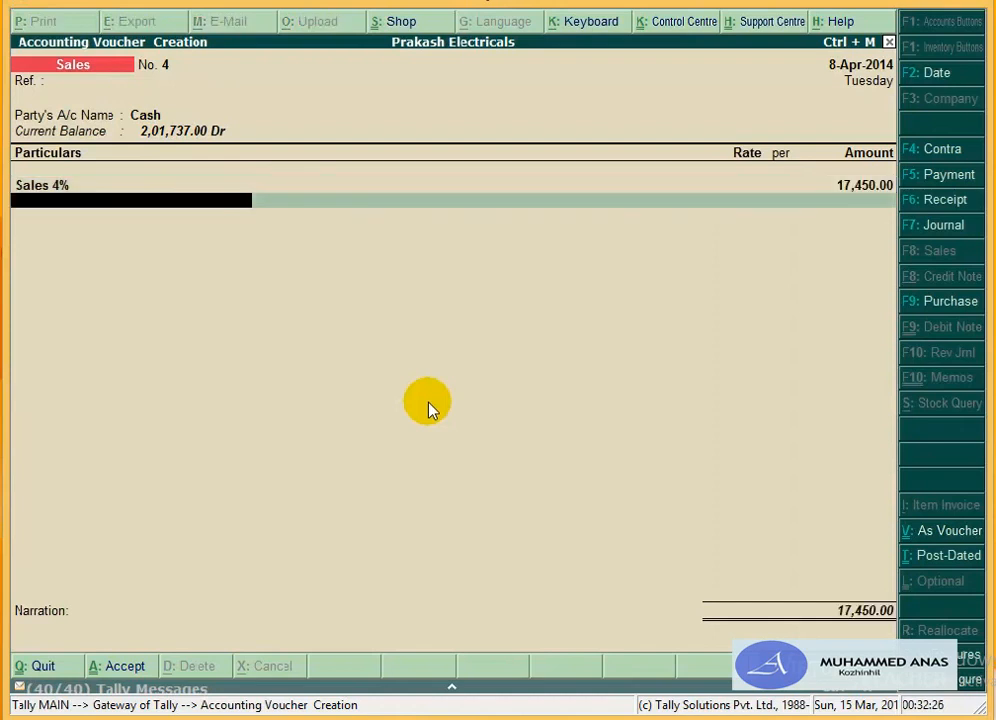
# Step: Add the Sales Tax 4% ledger to the sales voucher at its 4 % rate
pyautogui.write('Sal')
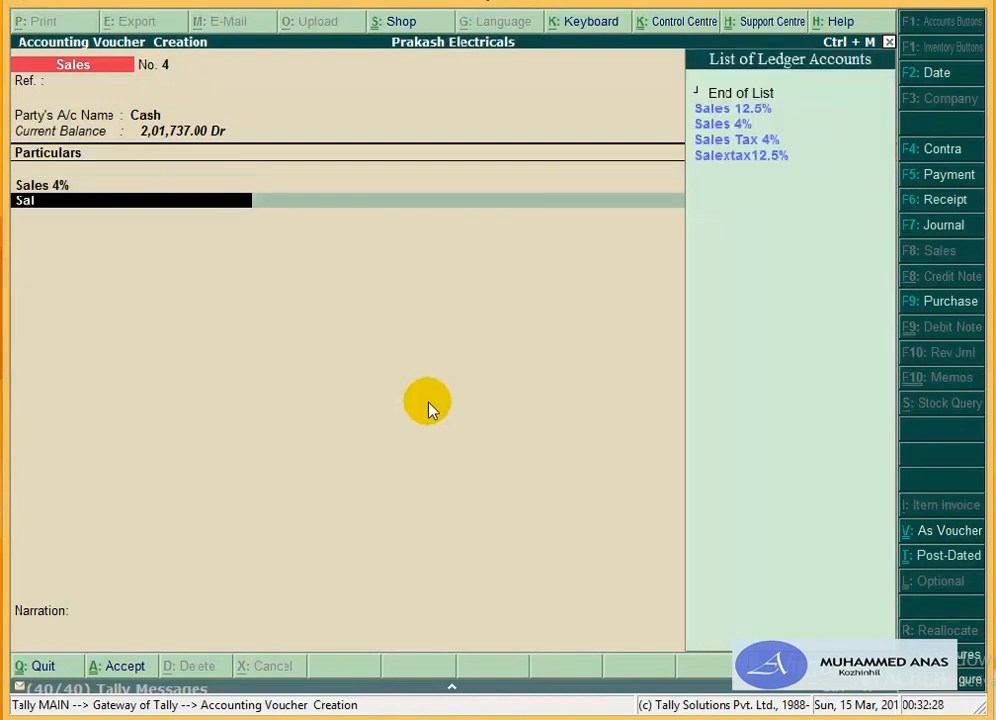
pyautogui.press('Up')
pyautogui.press('Up')
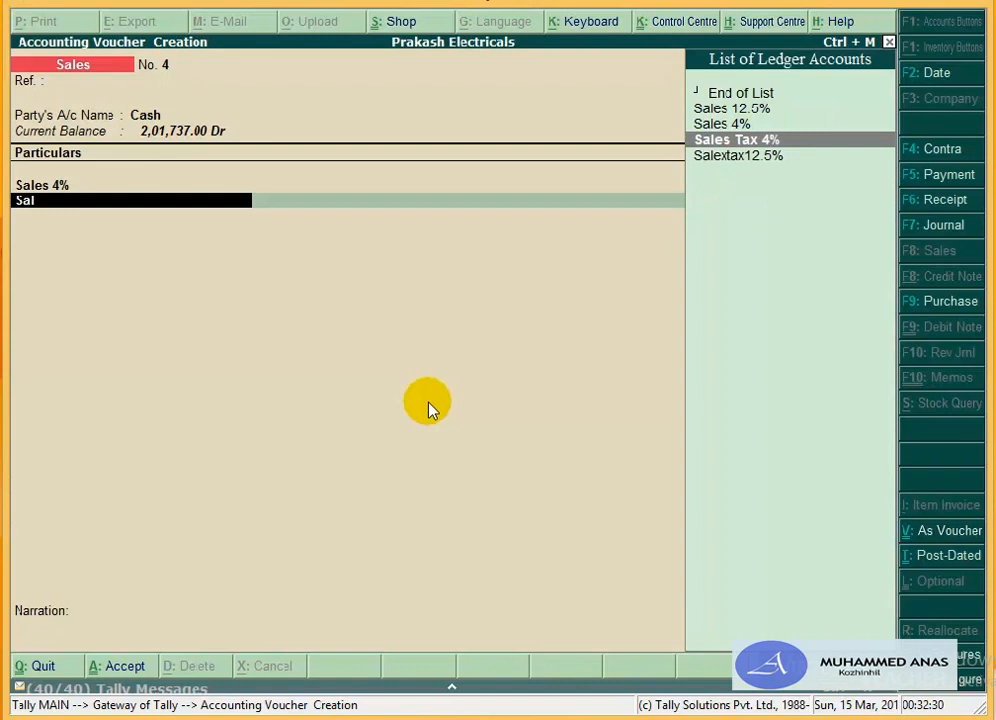
pyautogui.press('Return')
pyautogui.press('Return')
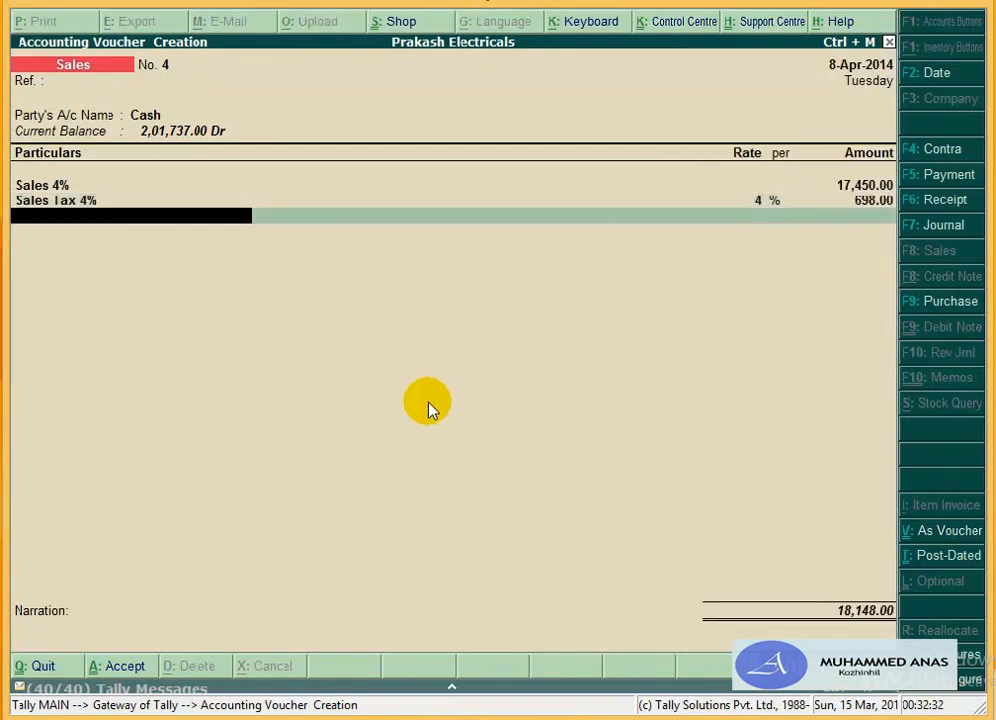
# Step: Enter the narration "being the sales made to" and save the cash sales voucher
pyautogui.press('Return')
pyautogui.write('being thw')
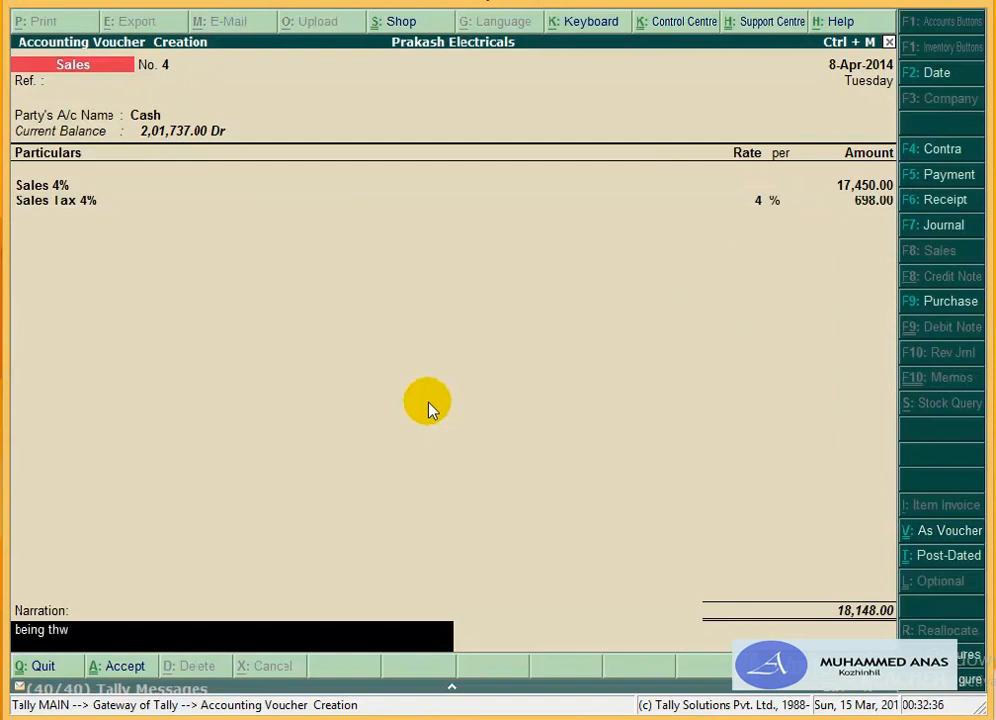
pyautogui.press('BackSpace')
pyautogui.write('e sales made to')
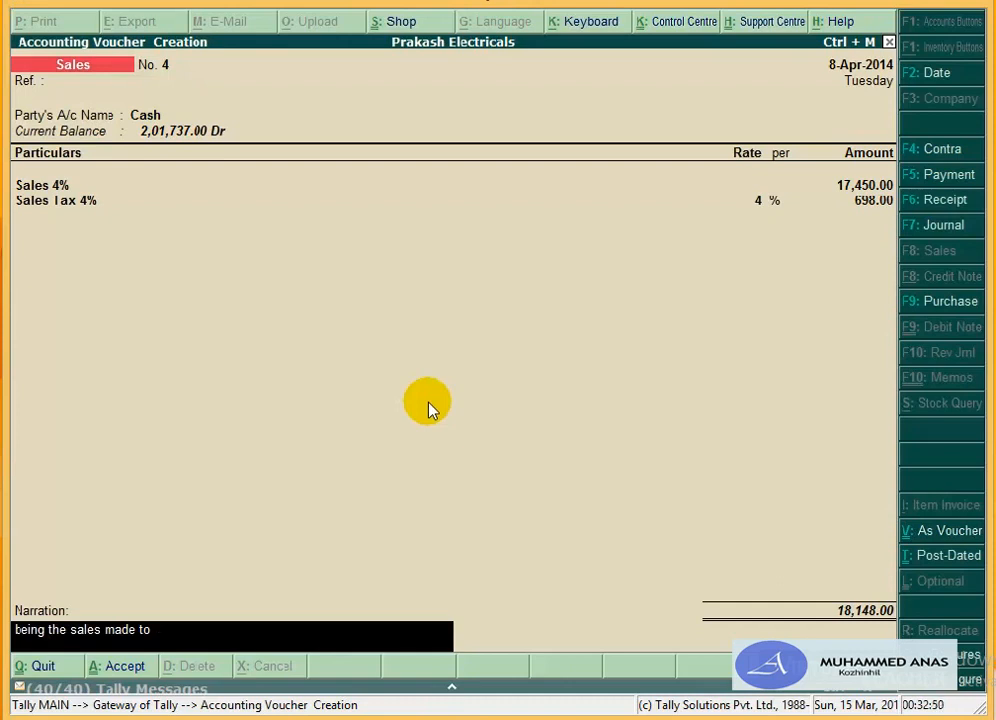
pyautogui.press('Return')
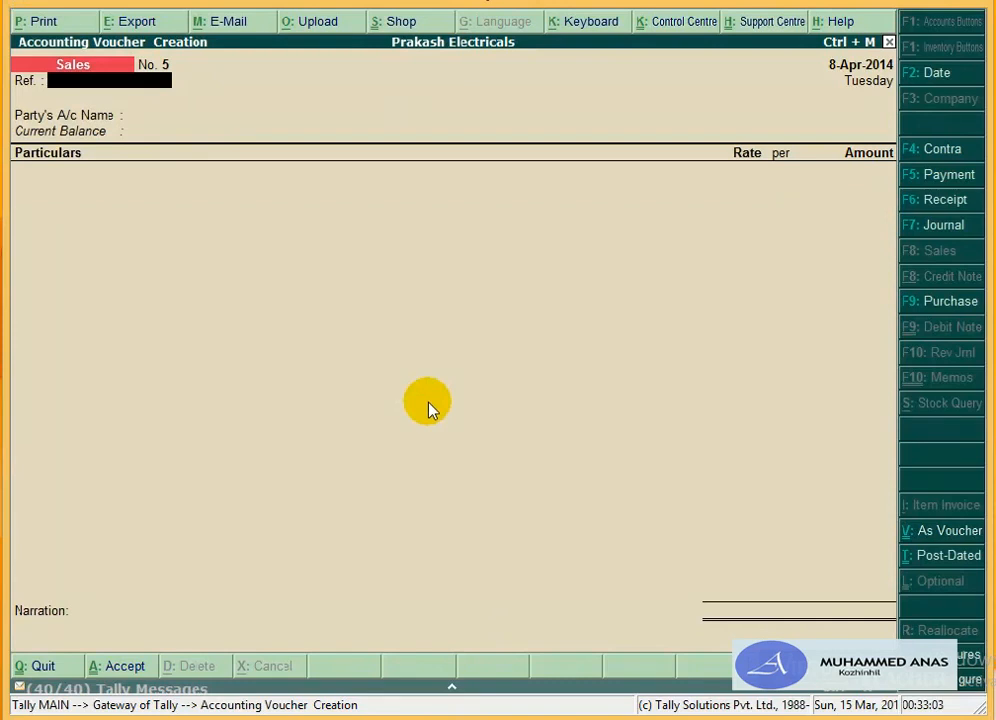
# Step: Start a Purchase voucher with supplier invoice number 0456 dated 8-Apr-2014
pyautogui.click(938, 314)
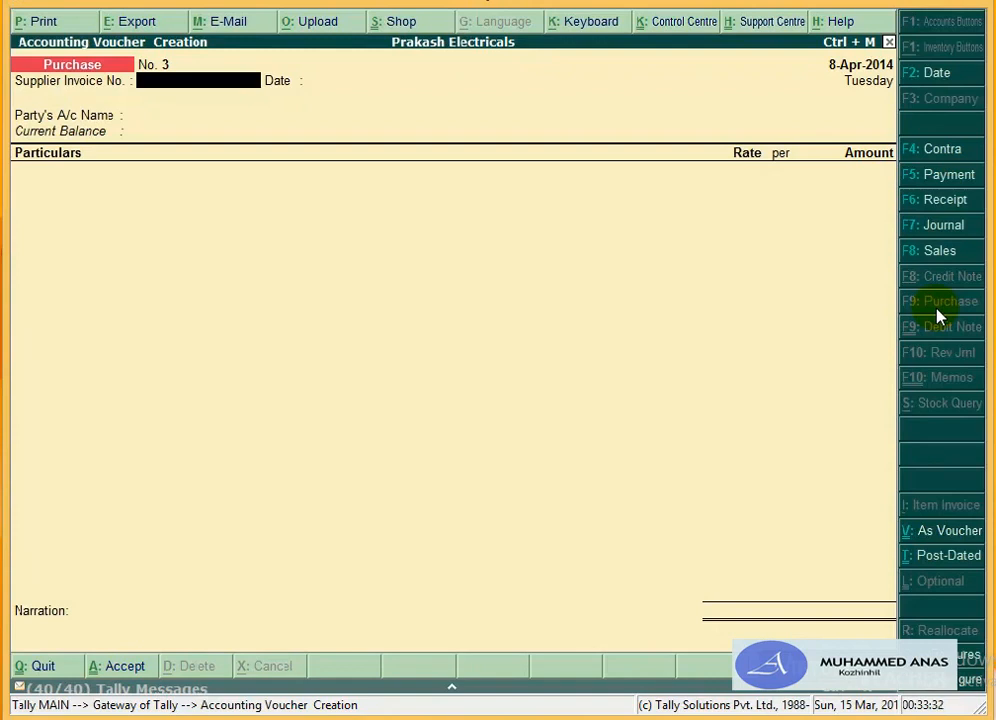
pyautogui.write('0456')
pyautogui.press('Return')
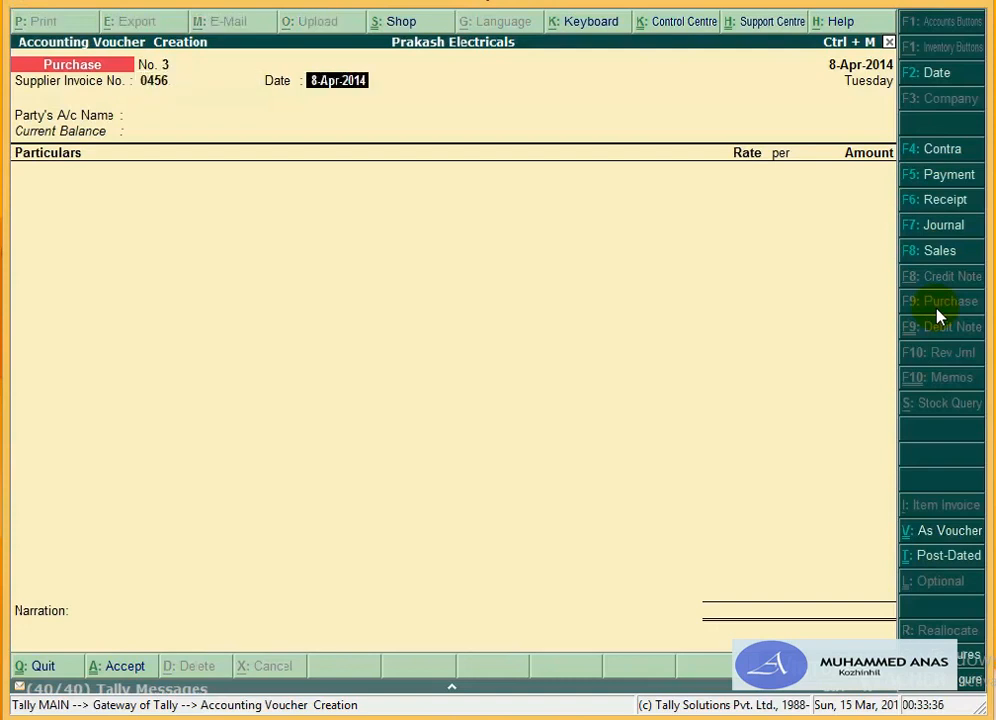
pyautogui.write('8-4')
pyautogui.press('Return')
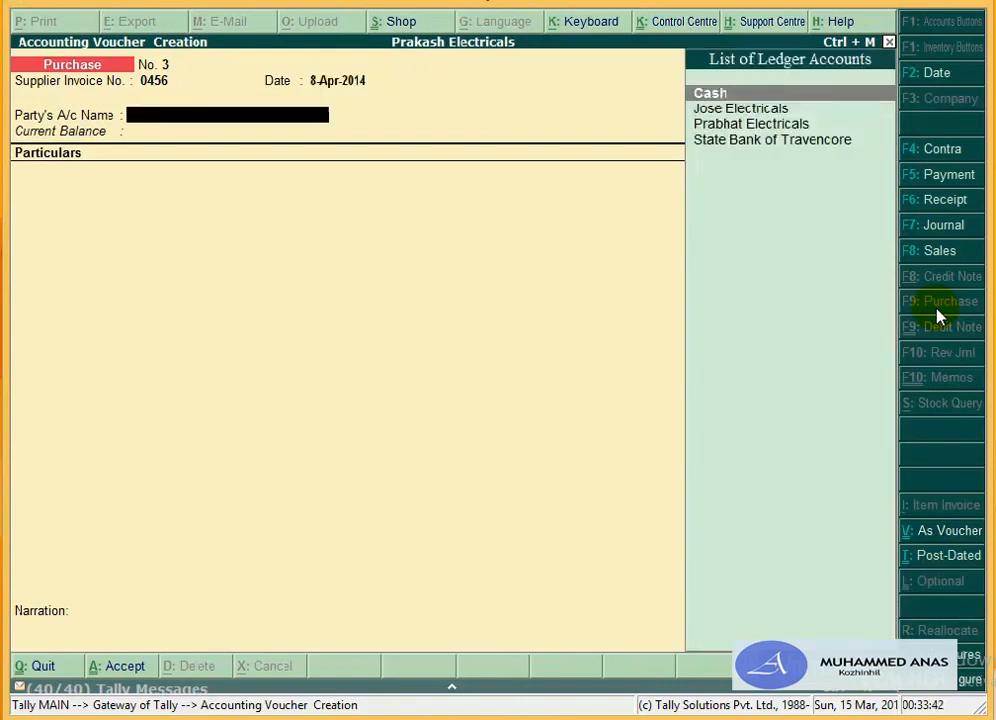
# Step: Create a party ledger named "Parackal Electricals" without an alias, under the Sundry Creditors group
pyautogui.hotkey('alt', 'c')
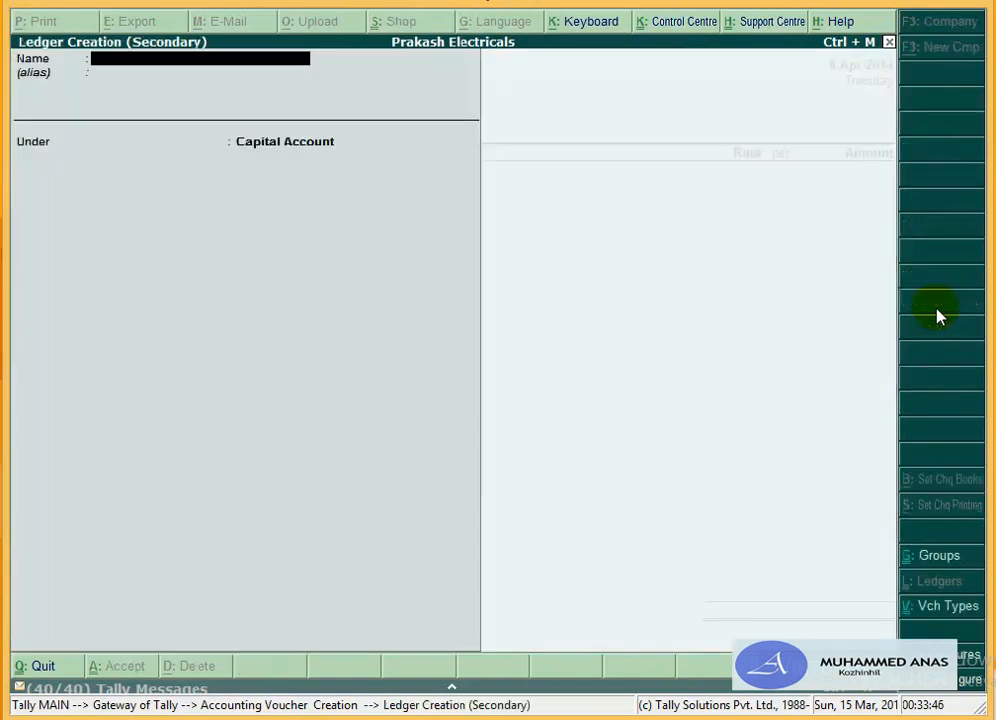
pyautogui.write('P')
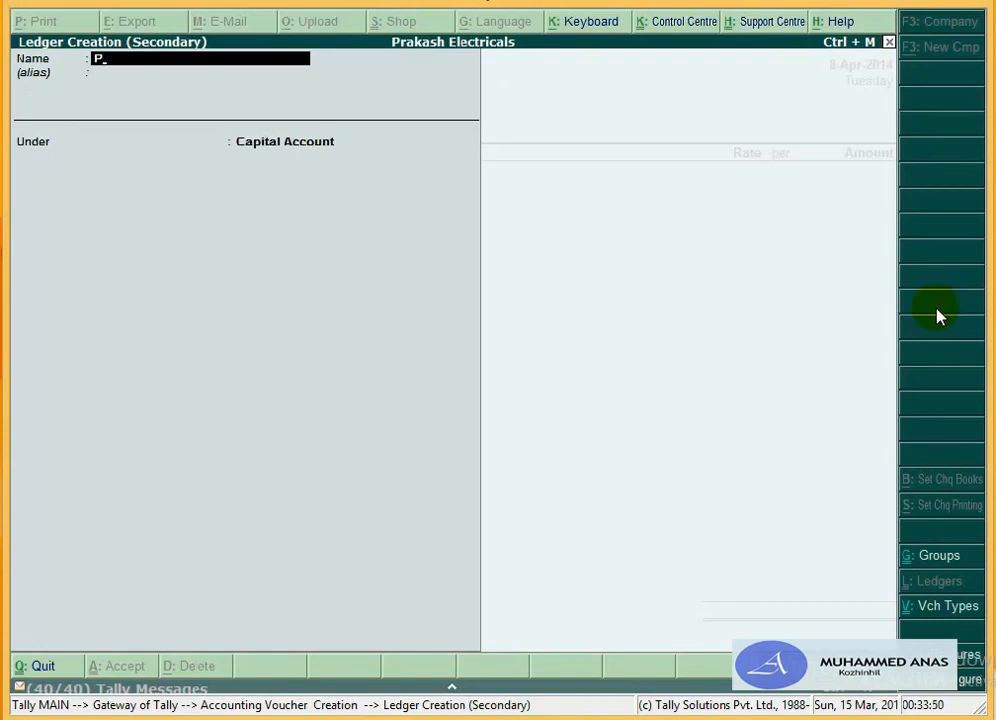
pyautogui.write('arackal electricals')
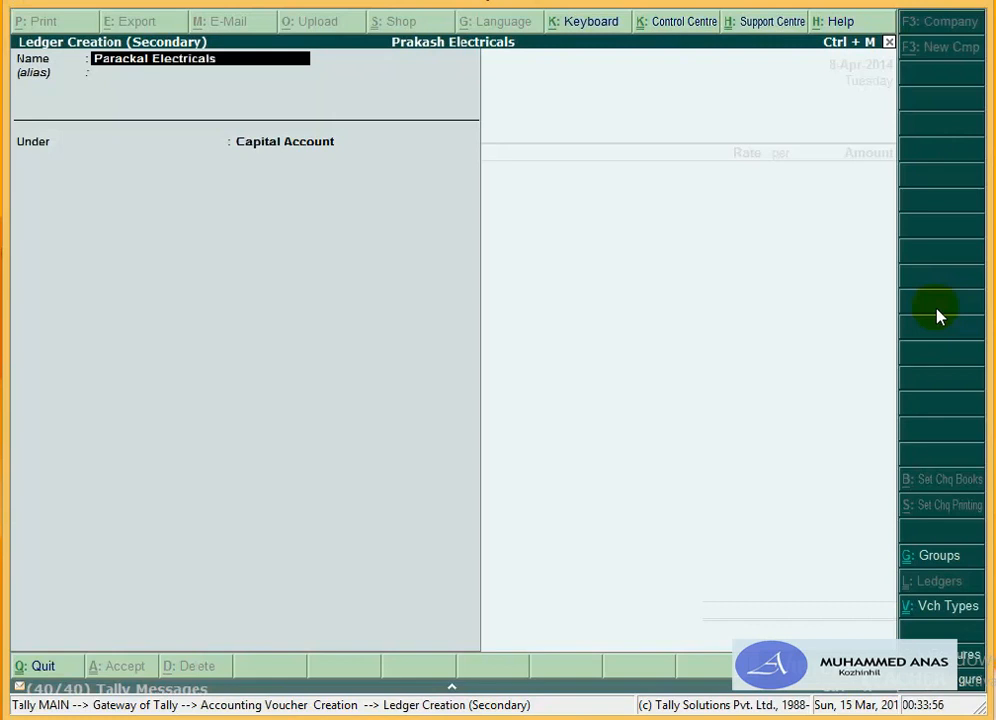
pyautogui.press('Return')
pyautogui.press('Return')
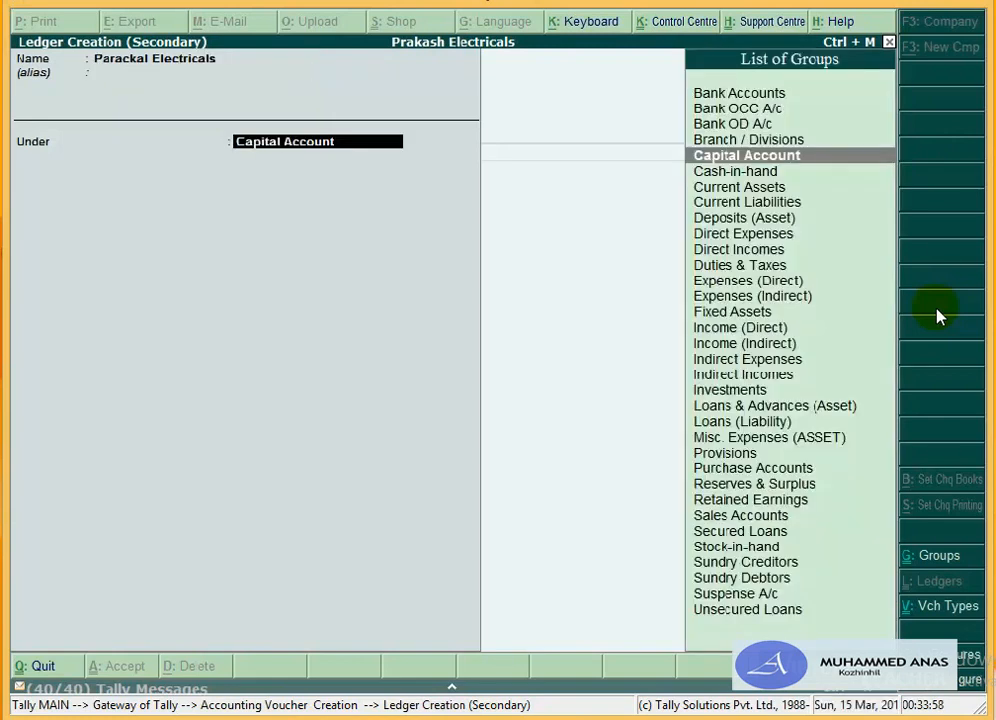
pyautogui.write('Sc')
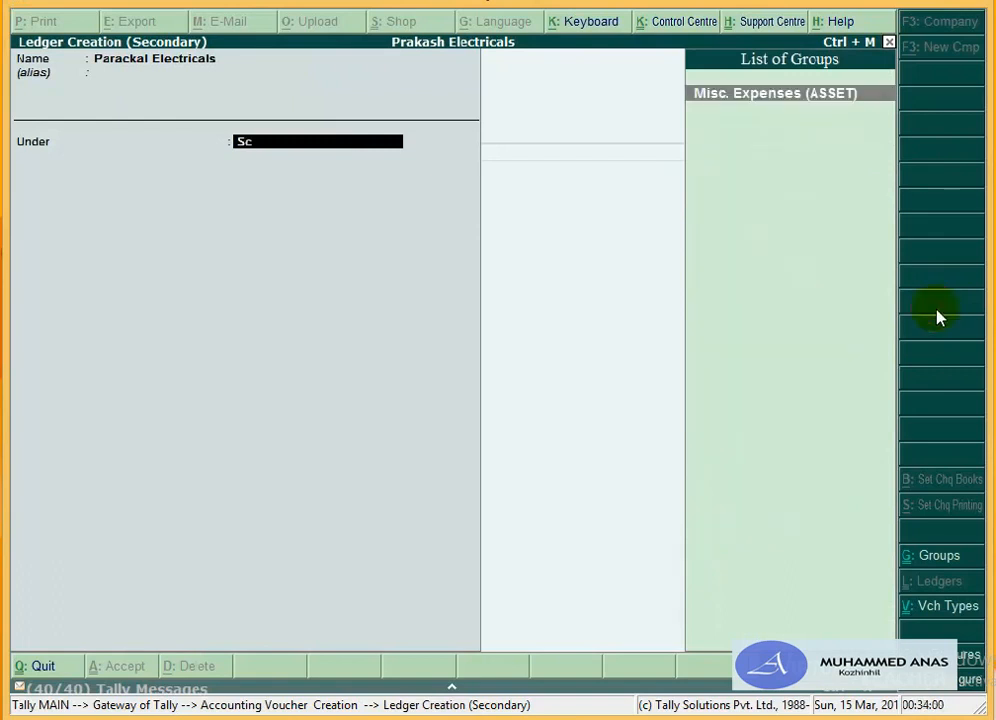
pyautogui.press('BackSpace')
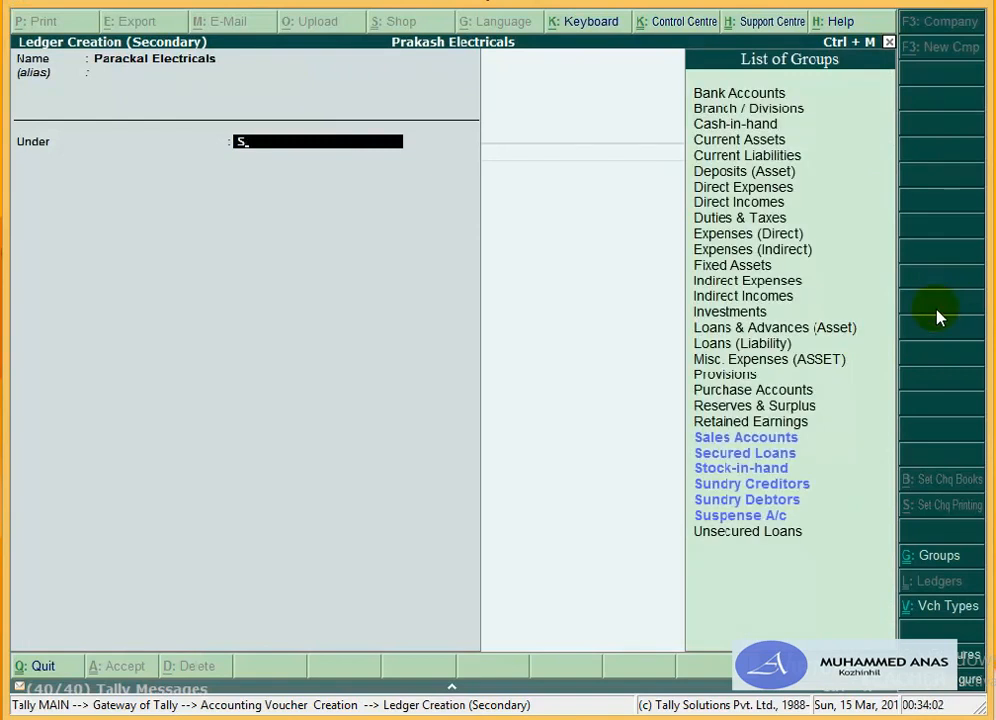
pyautogui.press('Up')
pyautogui.press('Up')
pyautogui.press('Up')
pyautogui.press('Return')
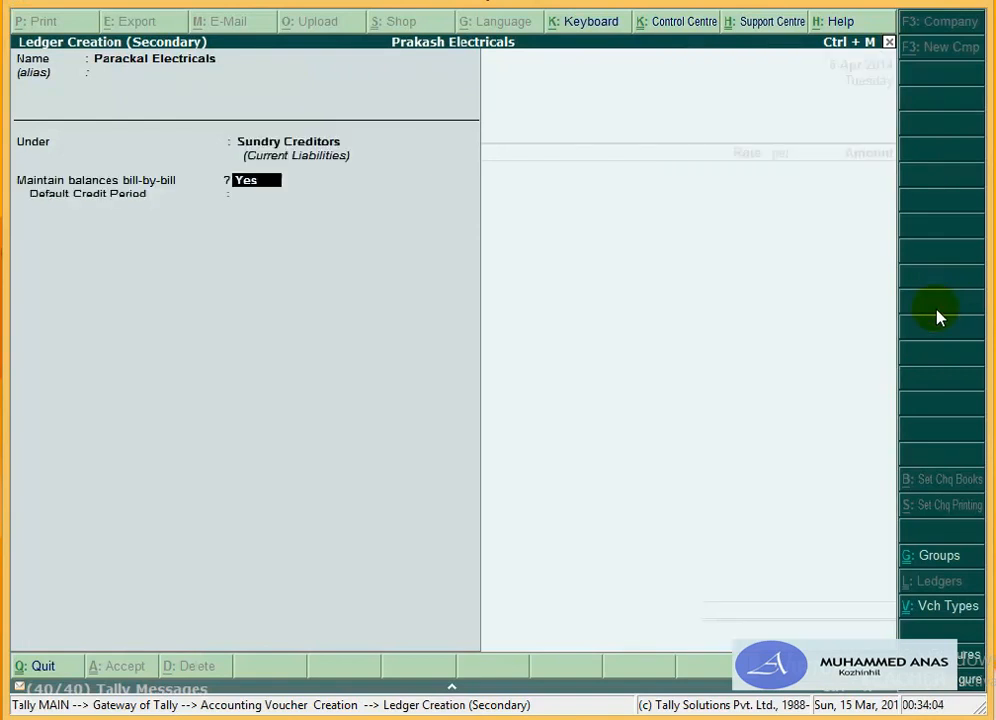
# Step: Keep bill-by-bill balances on with a default credit period of 15, save the ledger and use it as the purchase voucher's party account
pyautogui.press('Return')
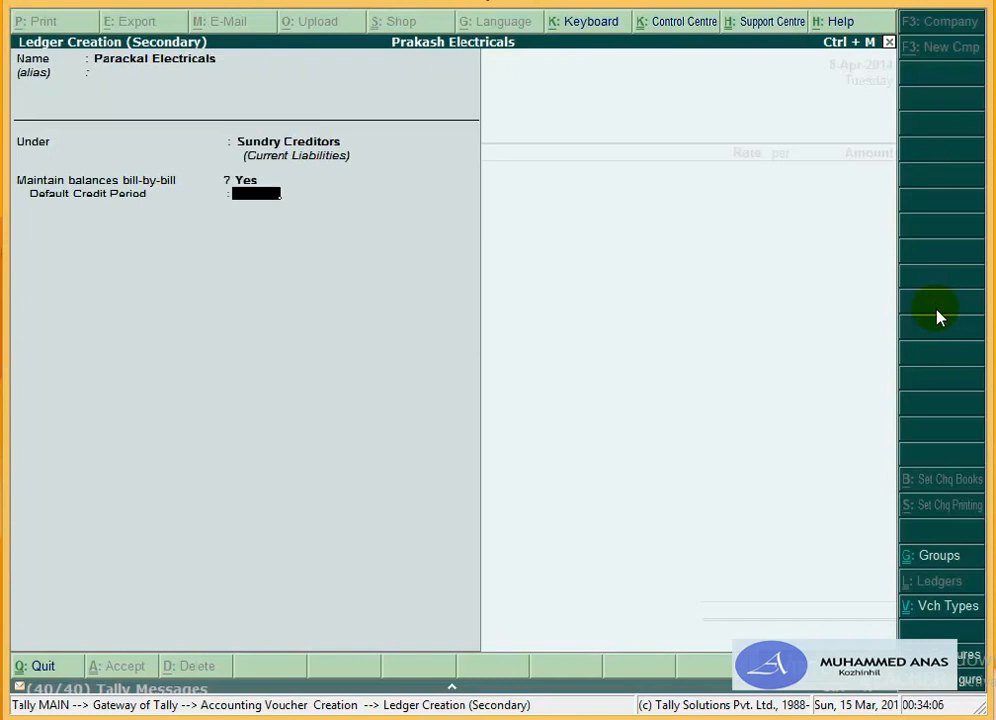
pyautogui.write('15')
pyautogui.press('Return')
pyautogui.press('Return')
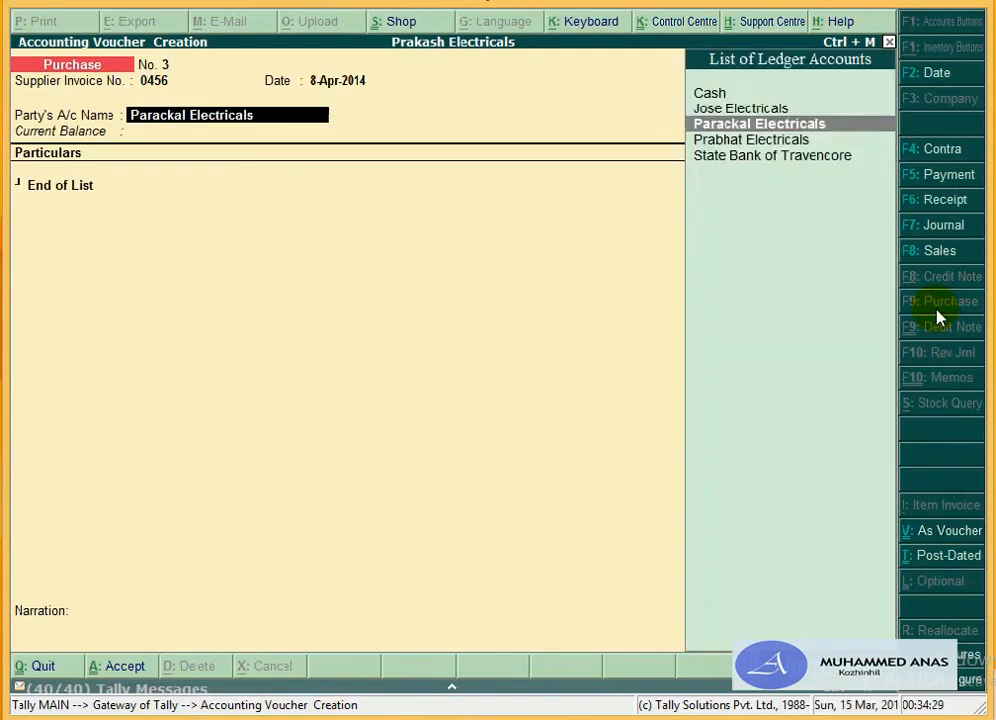
pyautogui.press('Return')
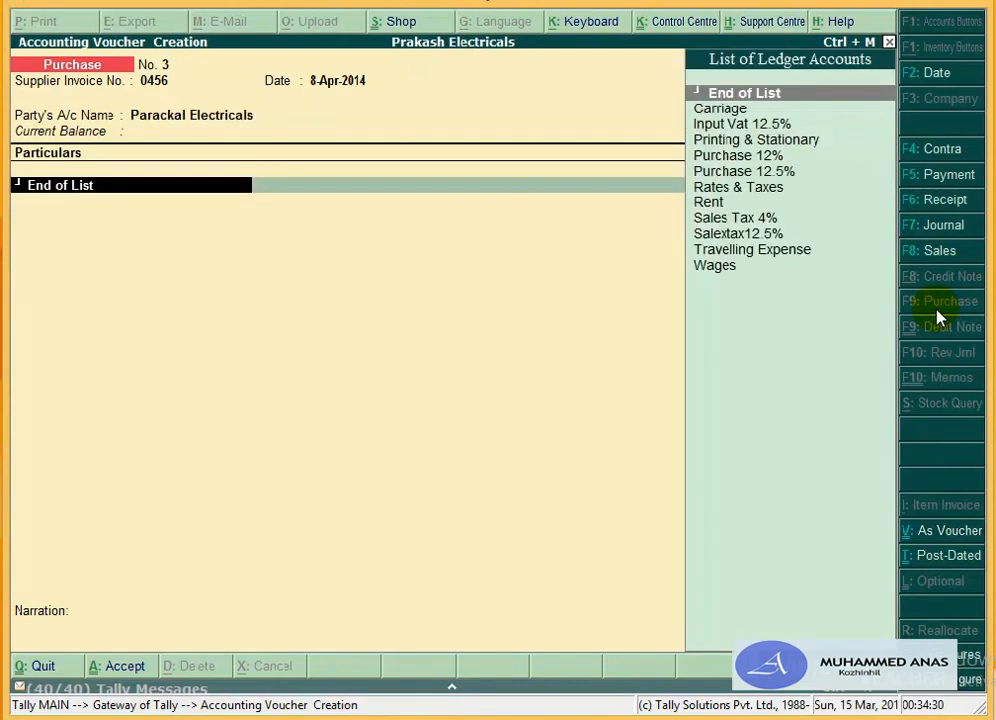
pyautogui.press('Down')
pyautogui.press('Down')
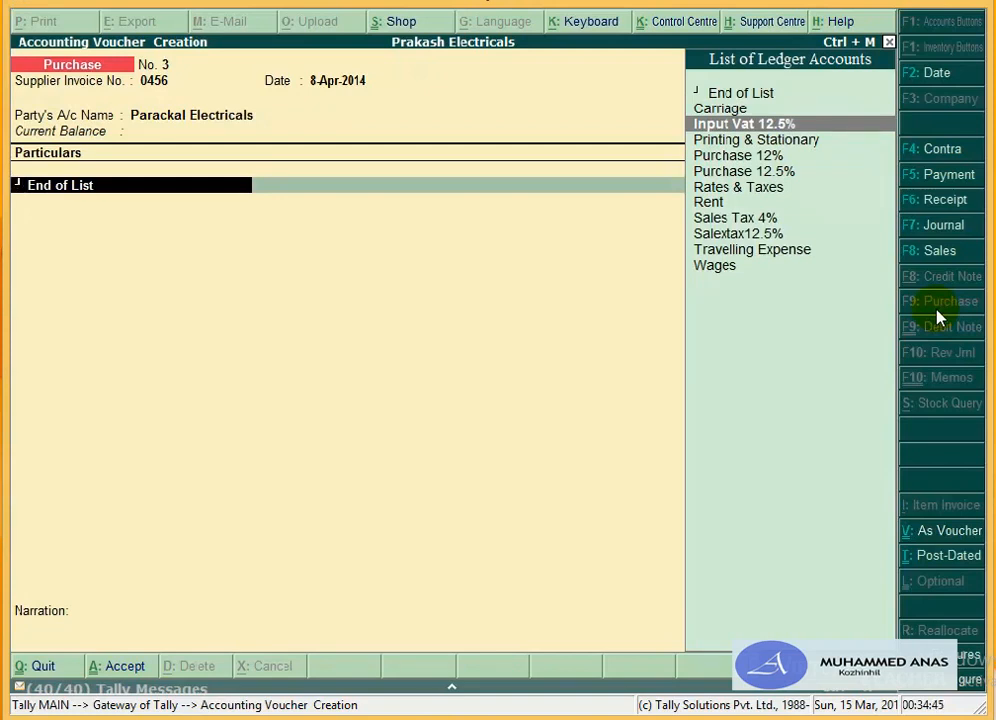
pyautogui.press('BackSpace')
pyautogui.press('Escape')
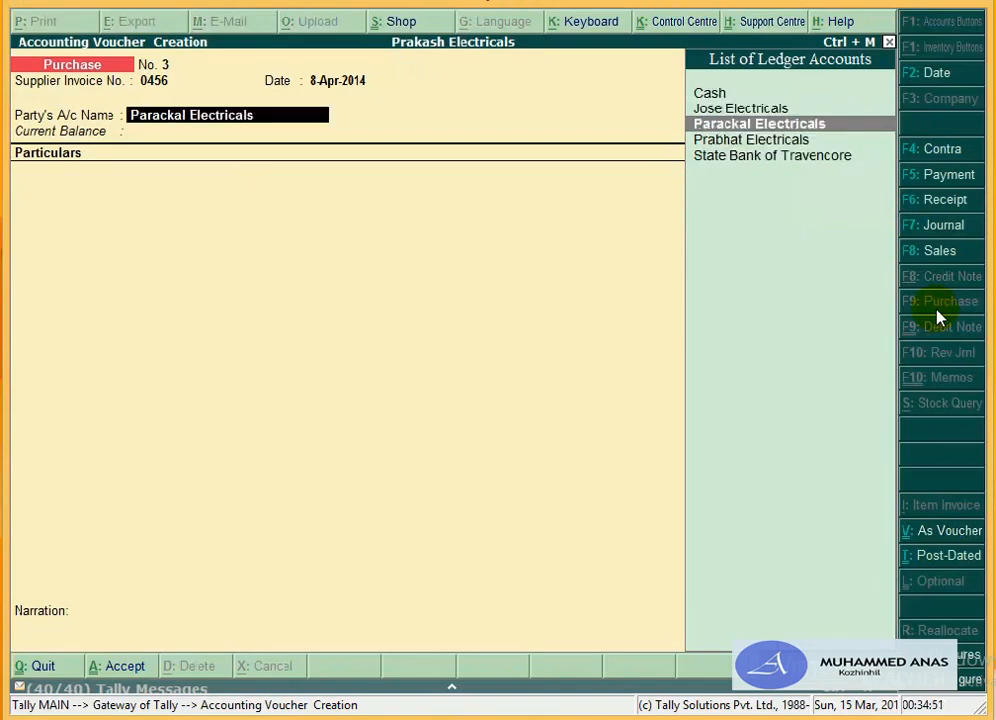
pyautogui.press('Return')
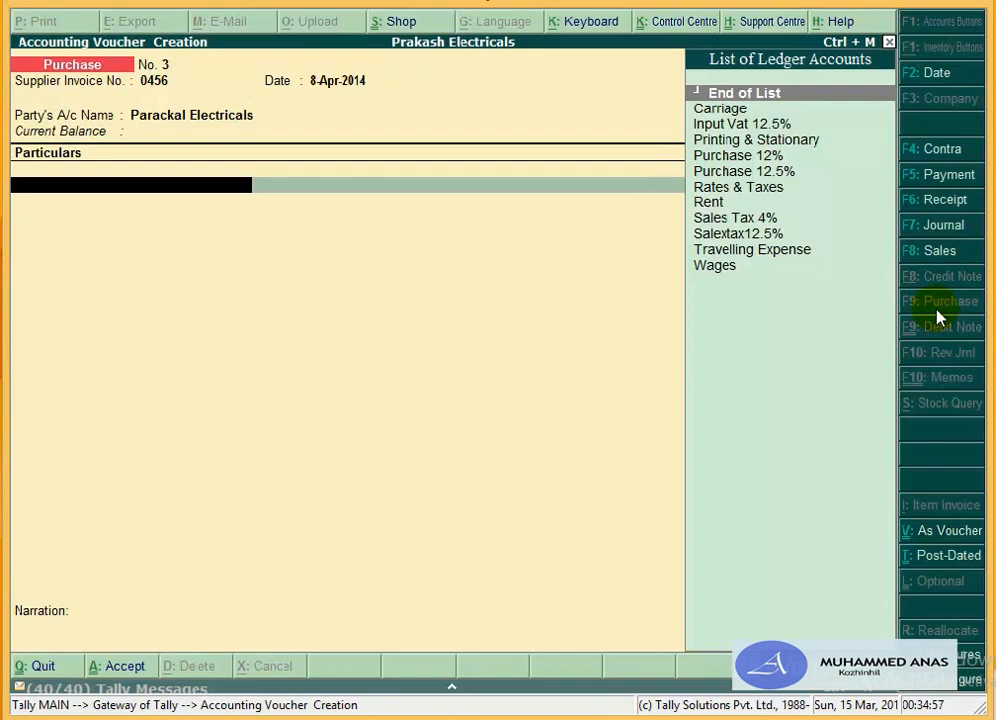
# Step: Start a new ledger for the purchase entry named "Purchase 4%" and leave its alias blank
pyautogui.hotkey('alt', 'c')
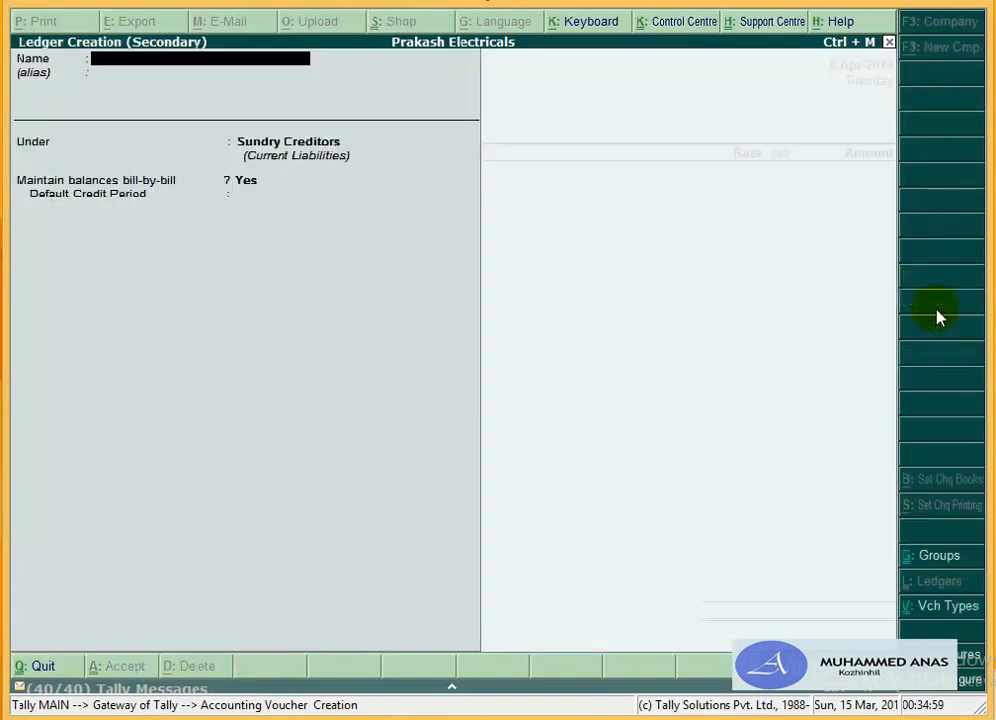
pyautogui.write('Pur')
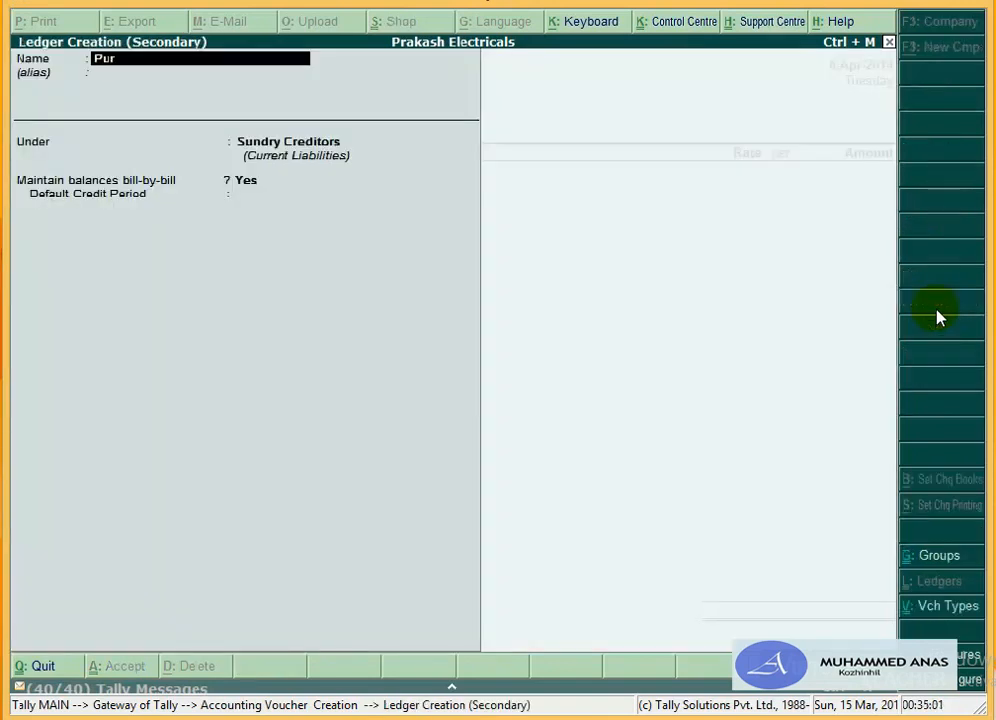
pyautogui.write('chase4%')
pyautogui.press('Return')
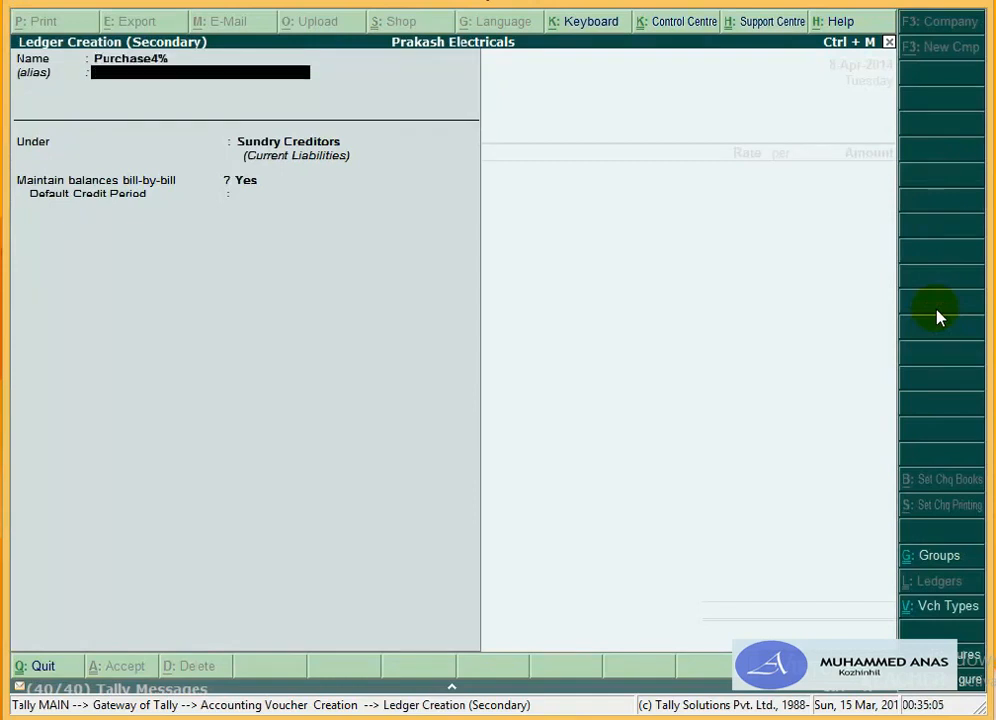
pyautogui.press('BackSpace')
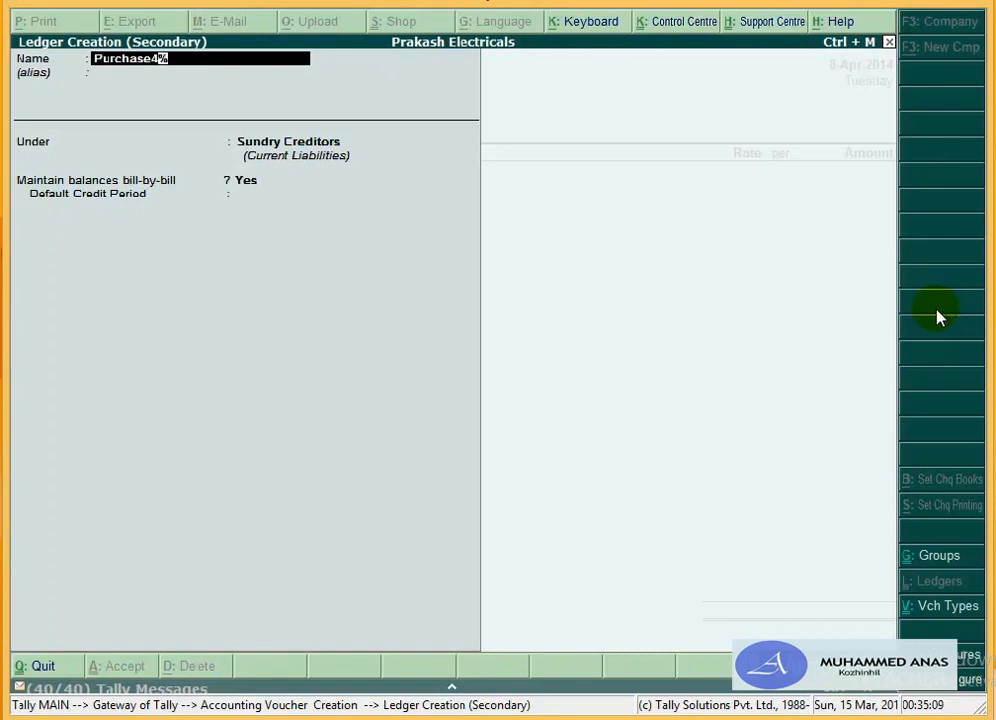
pyautogui.press('BackSpace')
pyautogui.press('Delete')
pyautogui.write('4%')
pyautogui.press('Return')
pyautogui.press('Return')
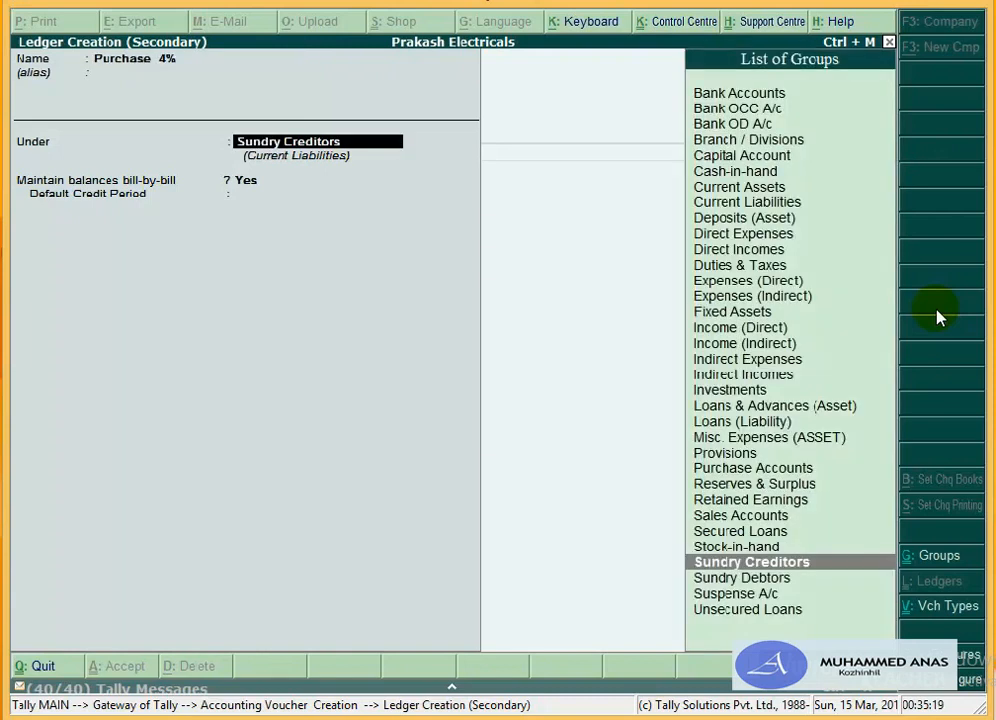
# Step: Place the Purchase 4% ledger under Purchase Accounts and set it as used in VAT returns
pyautogui.write('P')
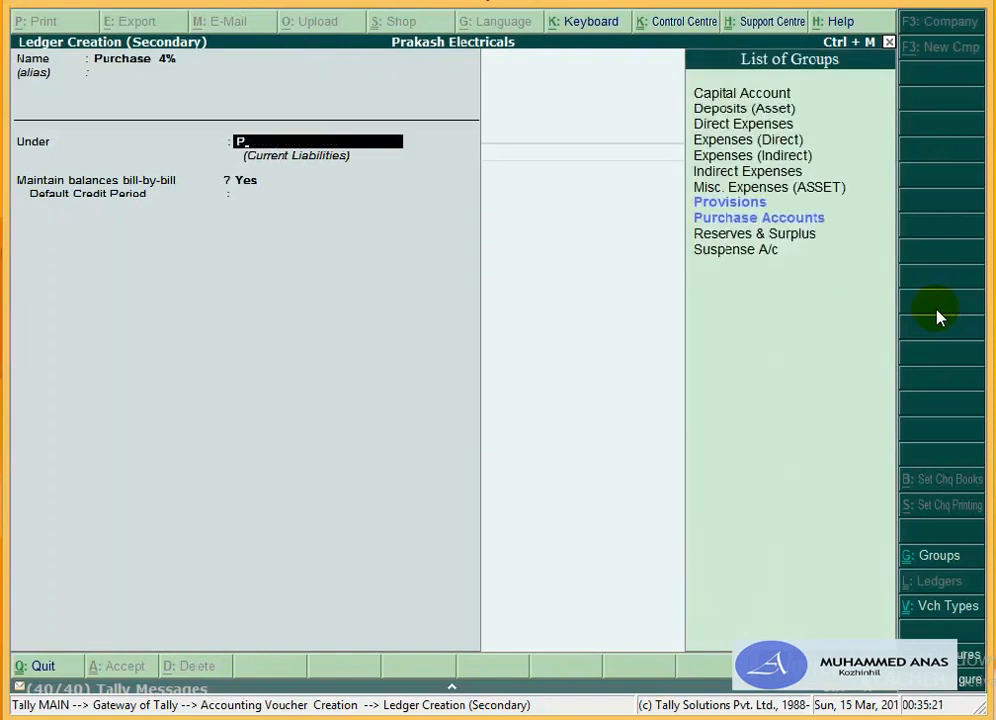
pyautogui.write('u')
pyautogui.press('Return')
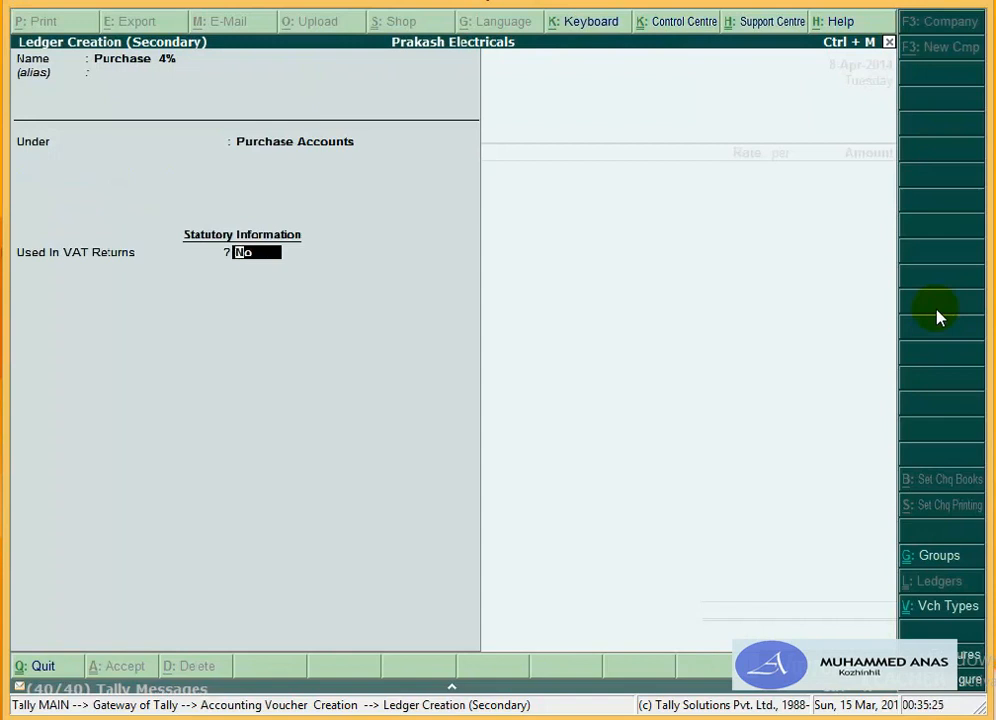
pyautogui.write('y')
pyautogui.press('Return')
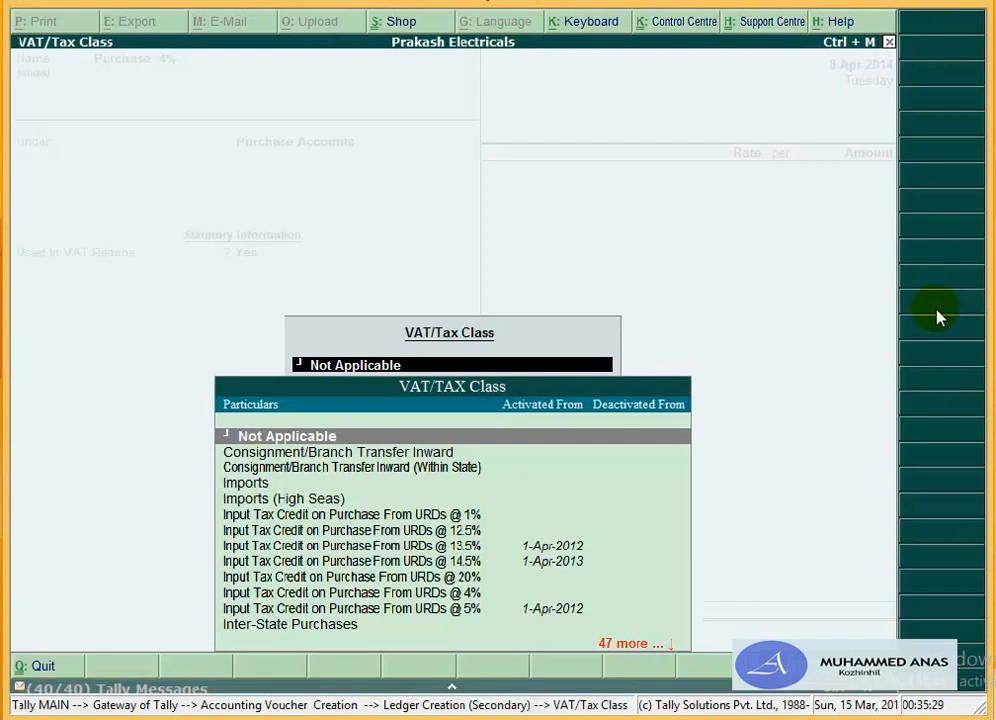
# Step: Assign the VAT/Tax class "Purchases @ 4%" to the Purchase 4% ledger and save the ledger
pyautogui.press('Down')
pyautogui.press('Down')
pyautogui.press('Down')
pyautogui.press('Down')
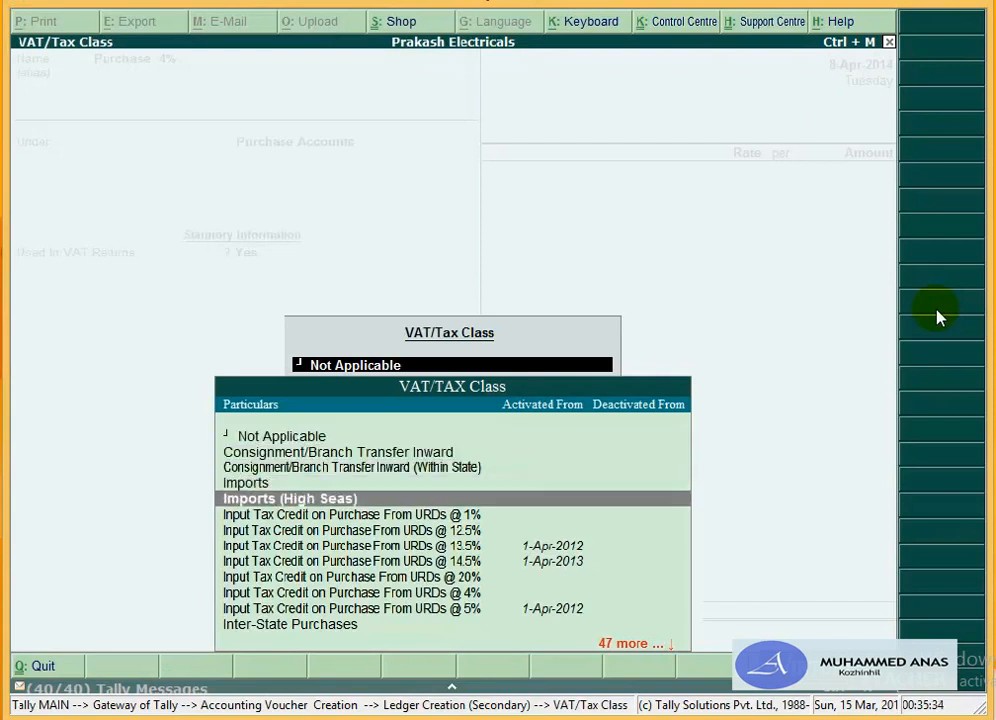
pyautogui.press('Down')
pyautogui.press('Down')
pyautogui.press('Down')
pyautogui.press('Down')
pyautogui.press('Down')
pyautogui.press('Down')
pyautogui.press('Down')
pyautogui.press('Down')
pyautogui.press('Down')
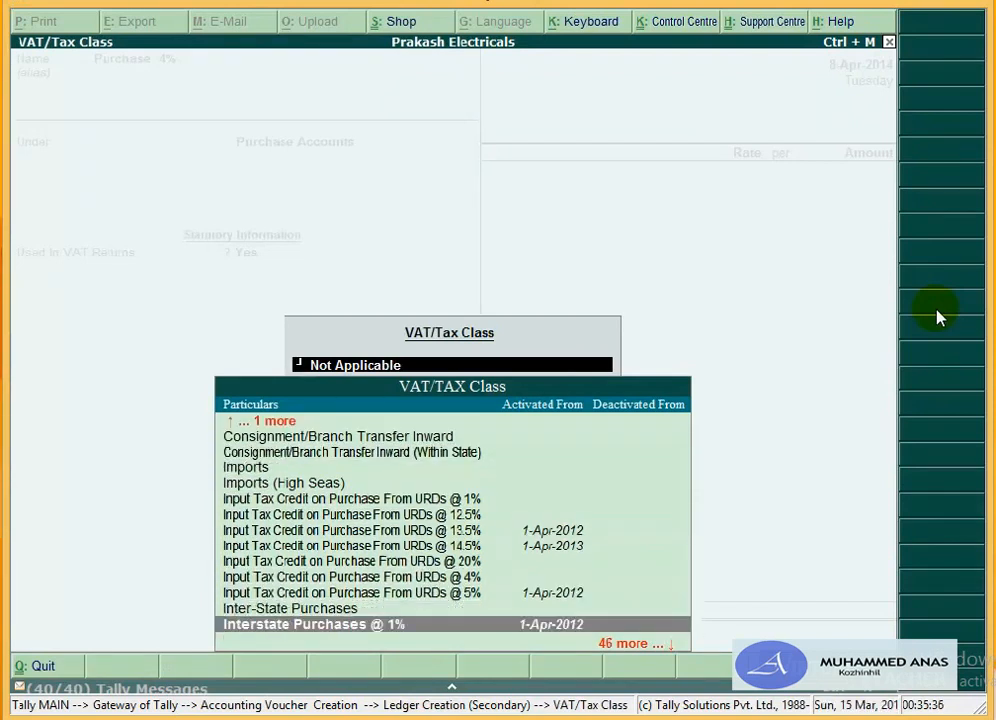
pyautogui.press('Down')
pyautogui.press('Down')
pyautogui.press('Down')
pyautogui.press('Down')
pyautogui.press('Down')
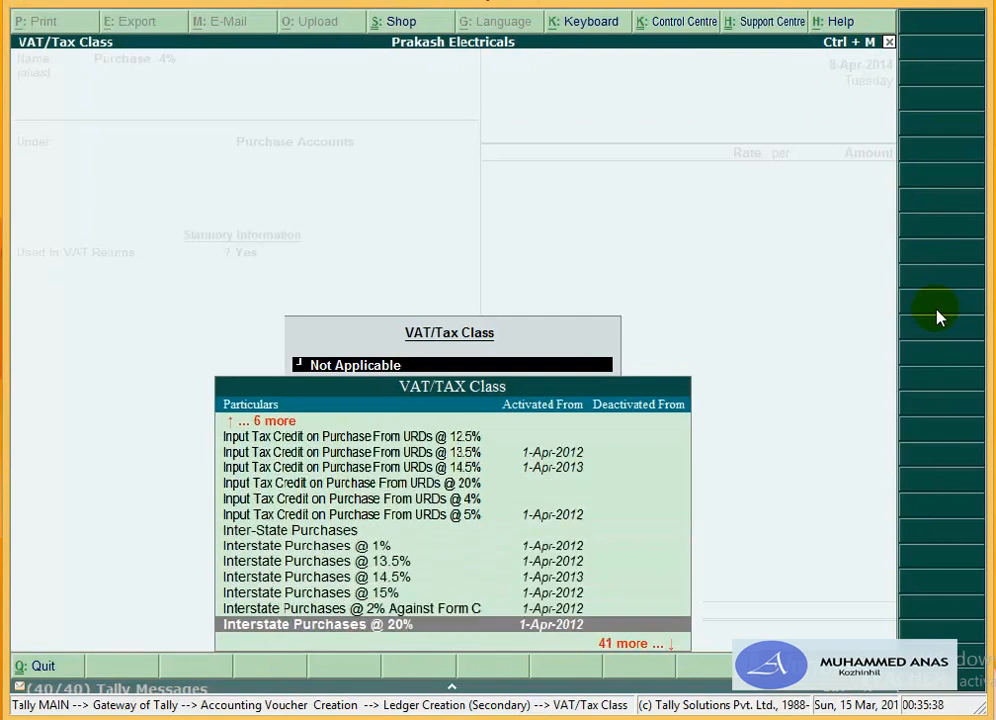
pyautogui.press('Down')
pyautogui.press('Down')
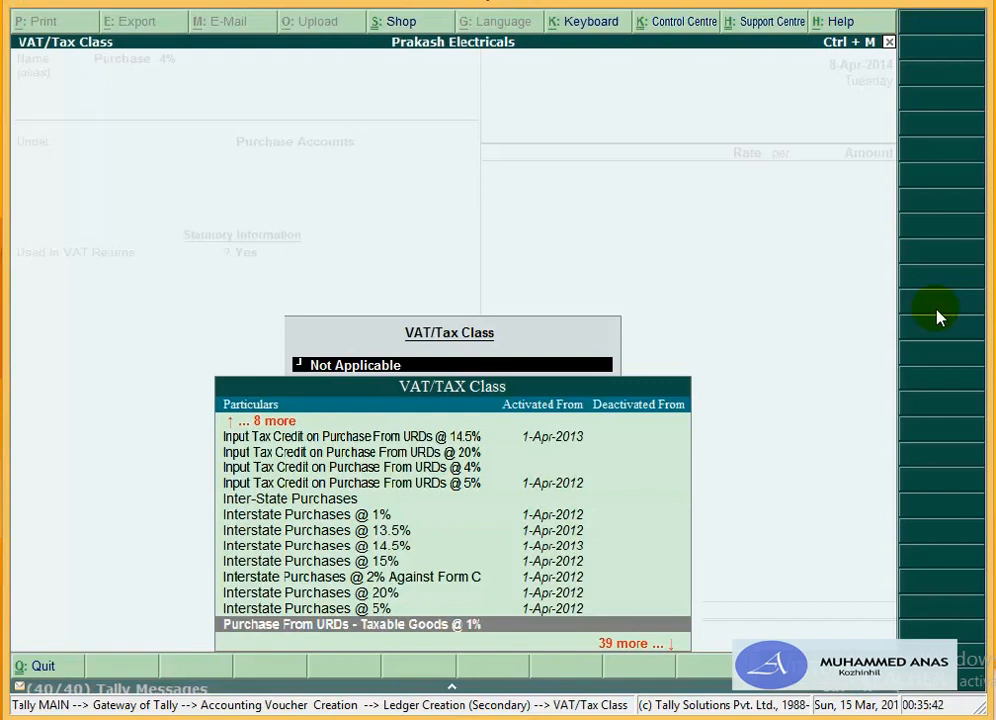
pyautogui.press('Down')
pyautogui.press('Down')
pyautogui.press('Down')
pyautogui.press('Down')
pyautogui.press('Down')
pyautogui.press('Down')
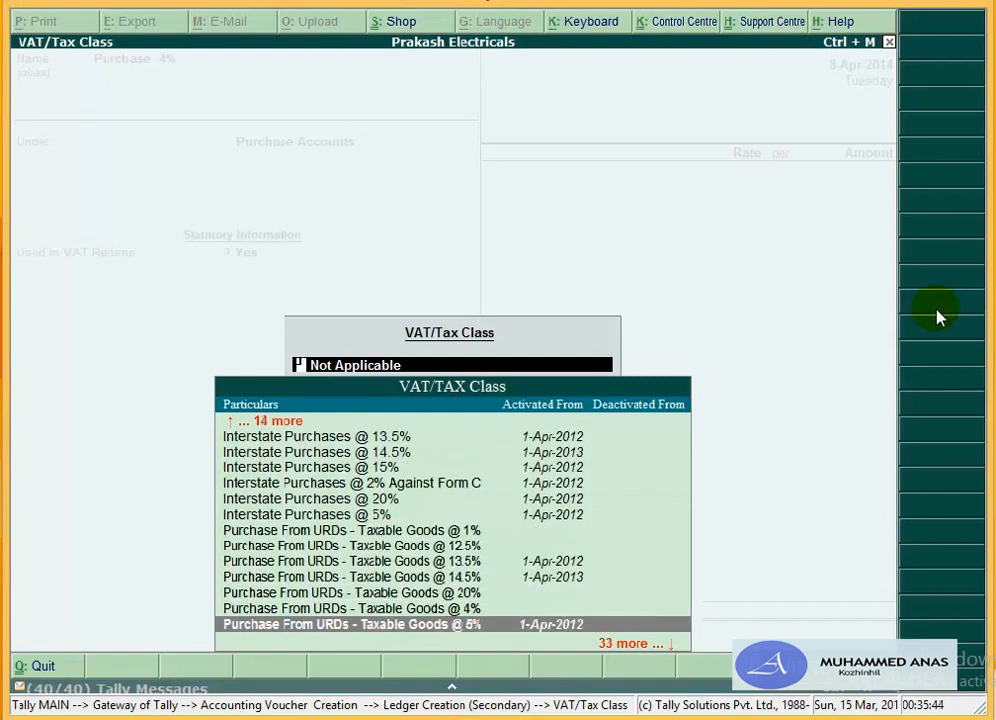
pyautogui.press('Down')
pyautogui.press('Down')
pyautogui.press('Down')
pyautogui.press('Down')
pyautogui.press('Down')
pyautogui.press('Down')
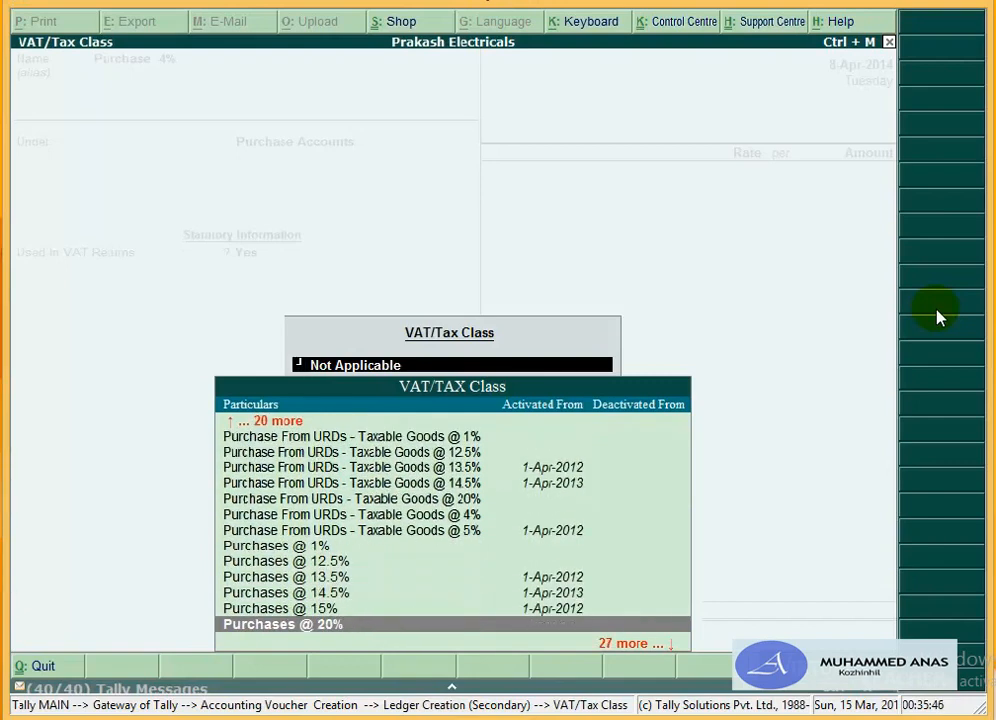
pyautogui.press('Down')
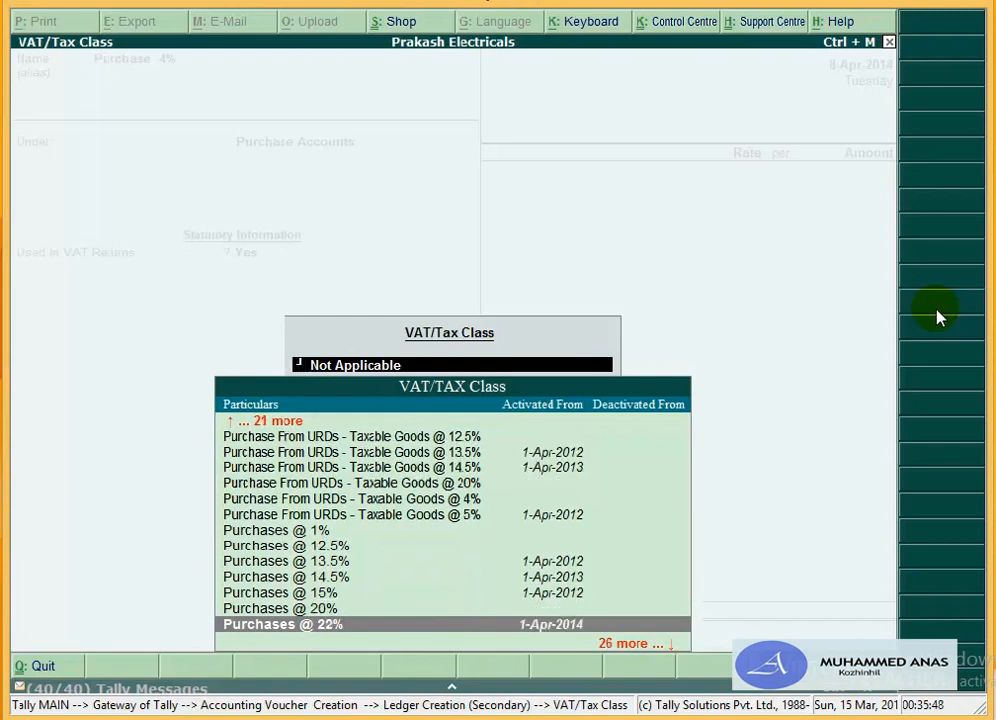
pyautogui.press('Down')
pyautogui.press('Down')
pyautogui.press('Down')
pyautogui.press('Down')
pyautogui.press('Up')
pyautogui.press('Up')
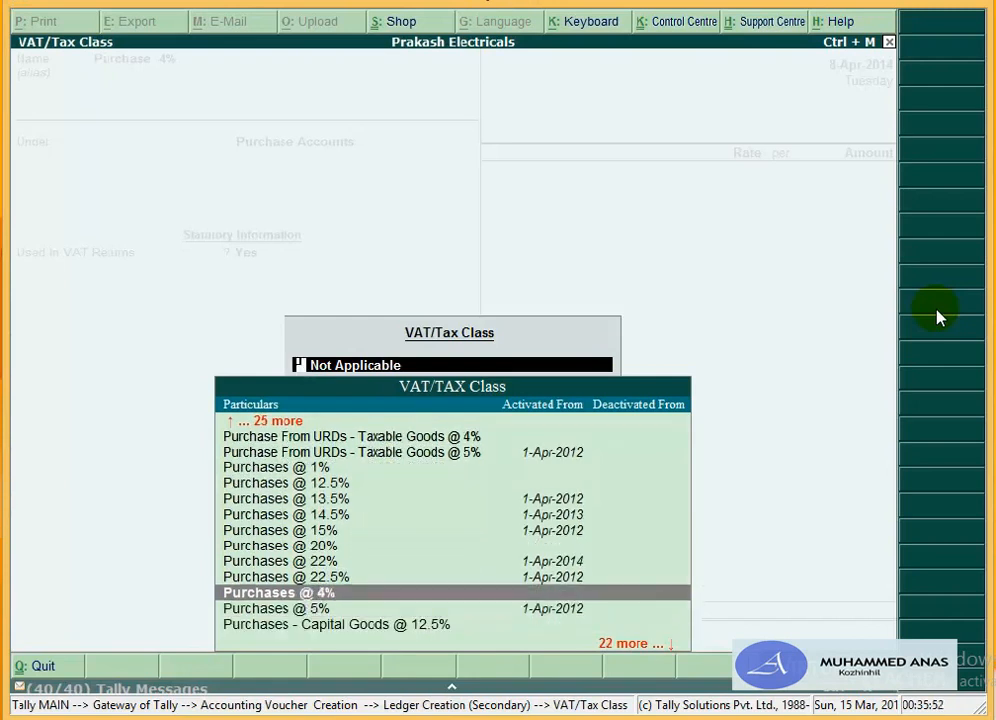
pyautogui.press('Return')
pyautogui.press('Return')
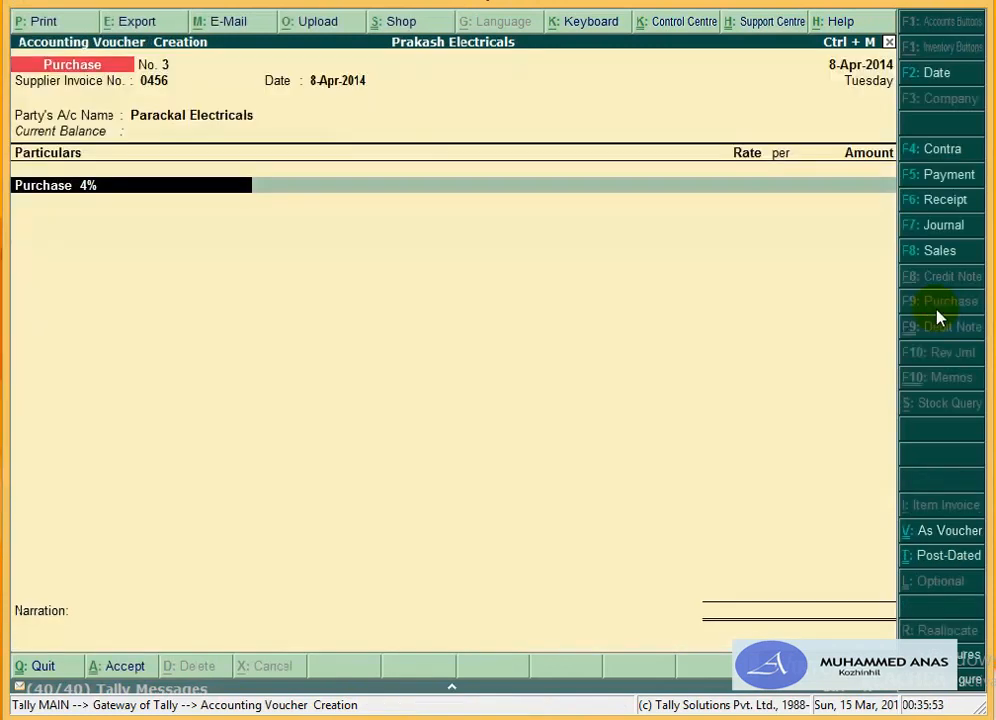
# Step: Use Purchase 4% as the voucher's first particulars line with an amount of 44860
pyautogui.press('Return')
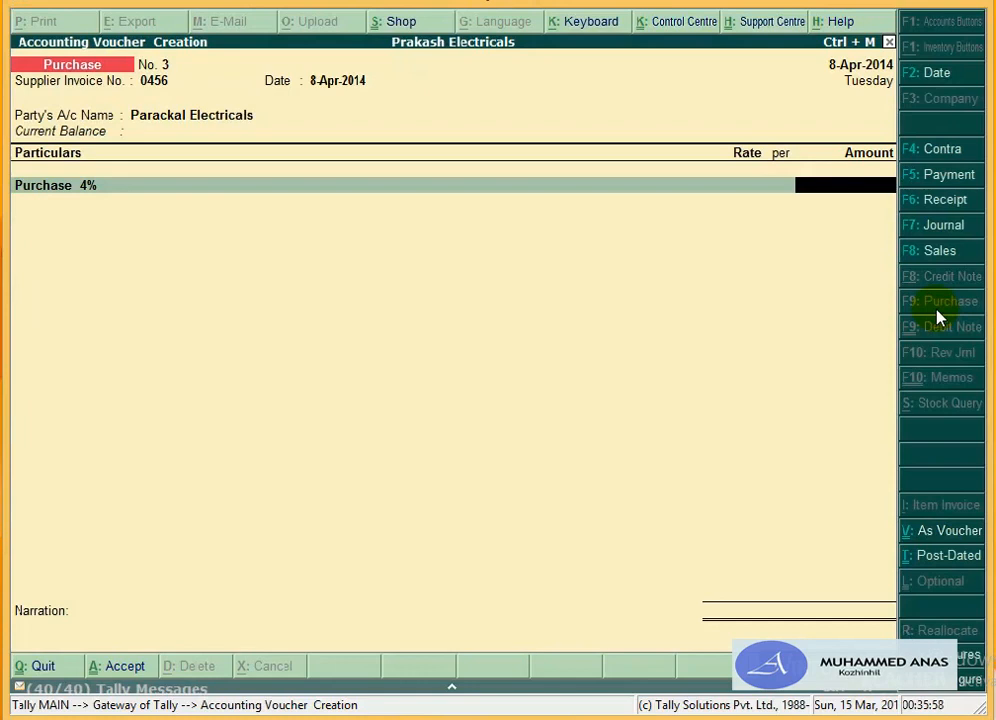
pyautogui.write('44860')
pyautogui.press('Return')
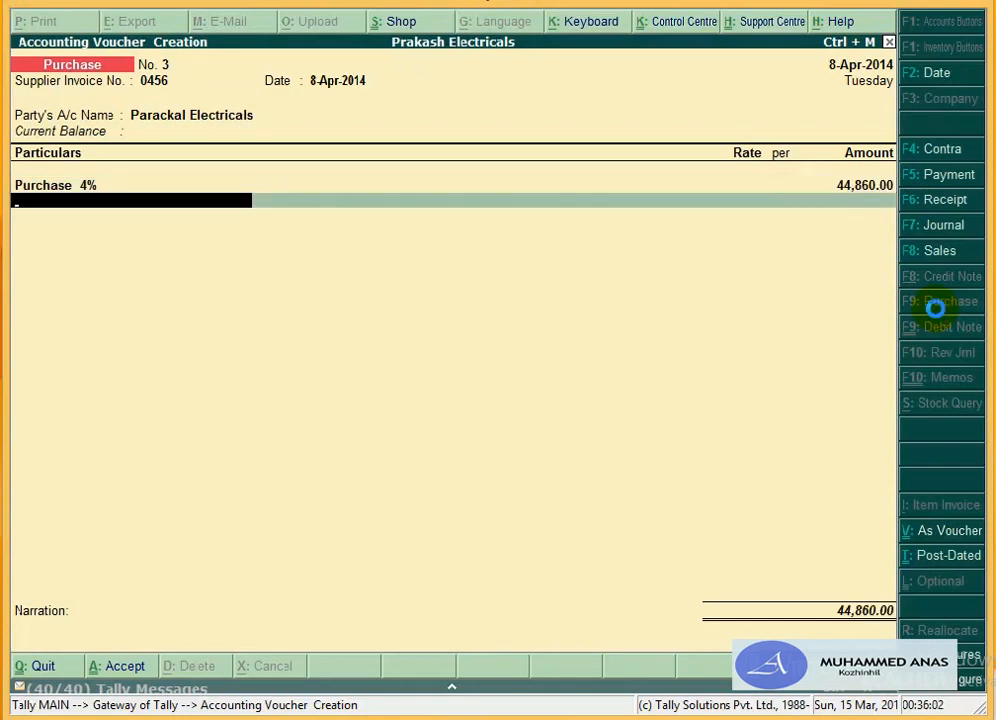
# Step: Create a ledger named "Input Tax 4%" from the next particulars line, without an alias, under Duties & Taxes
pyautogui.hotkey('alt', 'c')
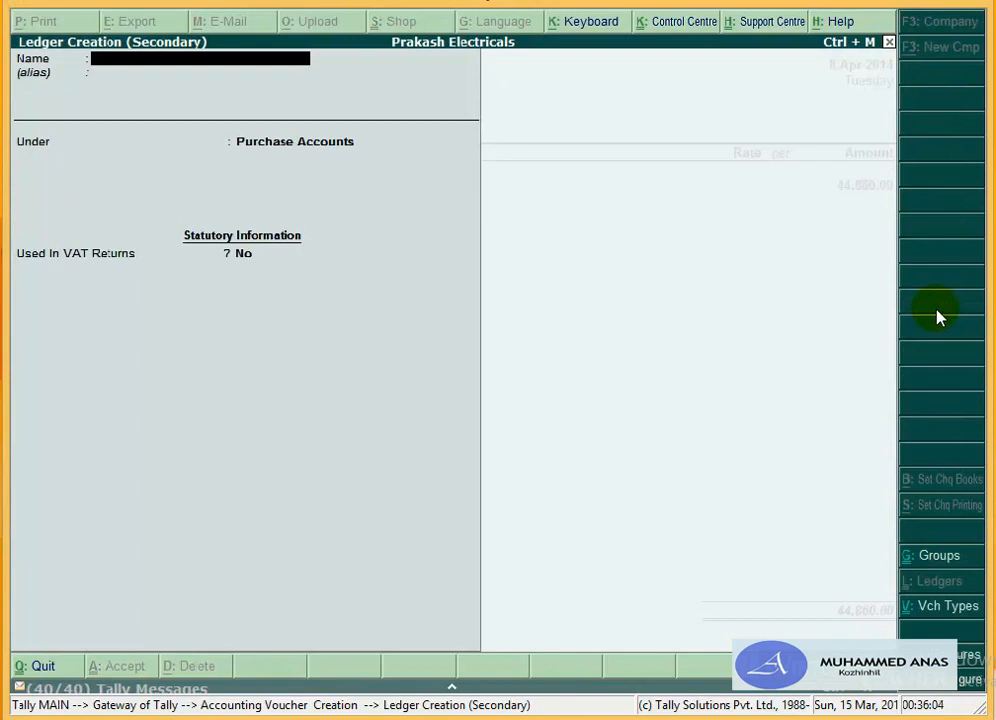
pyautogui.write('Input Tax 4%')
pyautogui.press('Return')
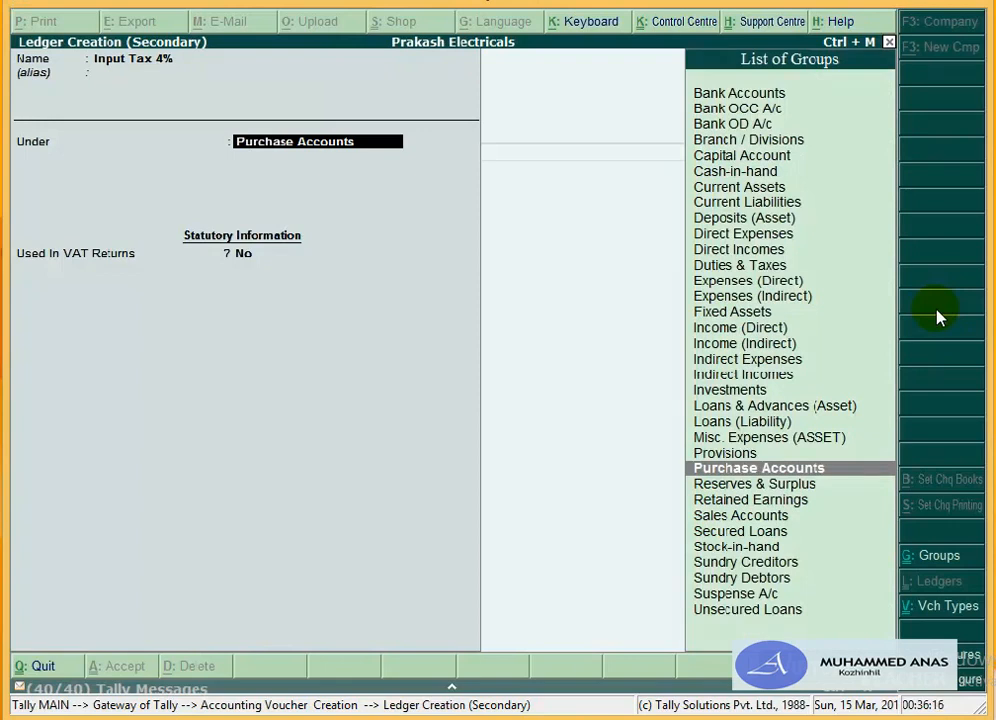
pyautogui.write('D')
pyautogui.press('Return')
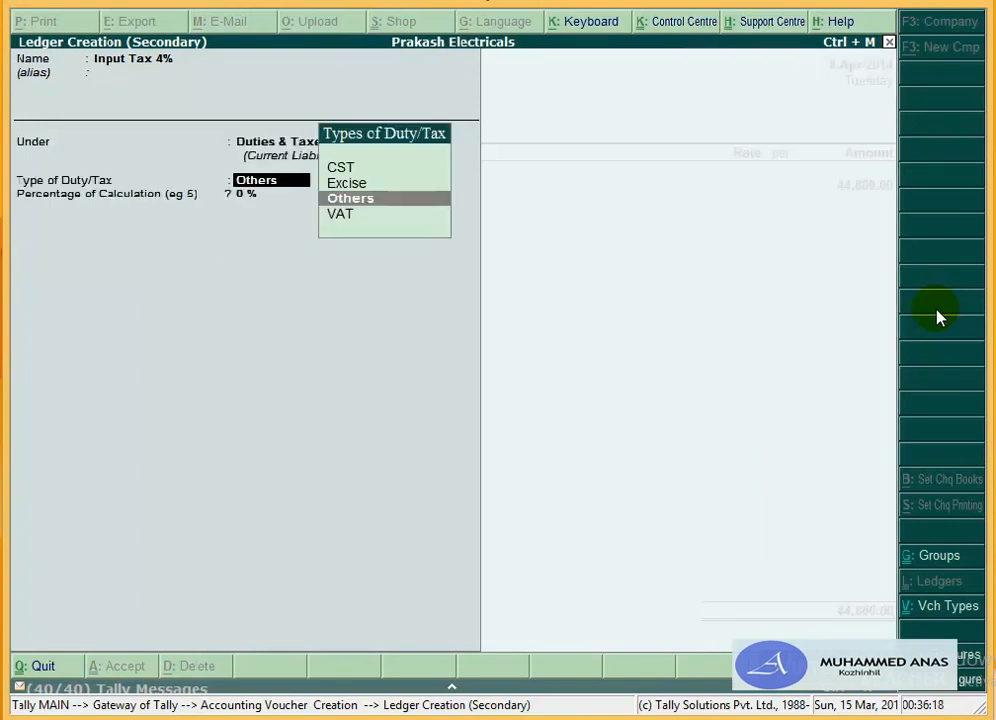
# Step: Set the Input Tax 4% ledger's type of duty/tax to VAT with the sub type Input VAT
pyautogui.press('Down')
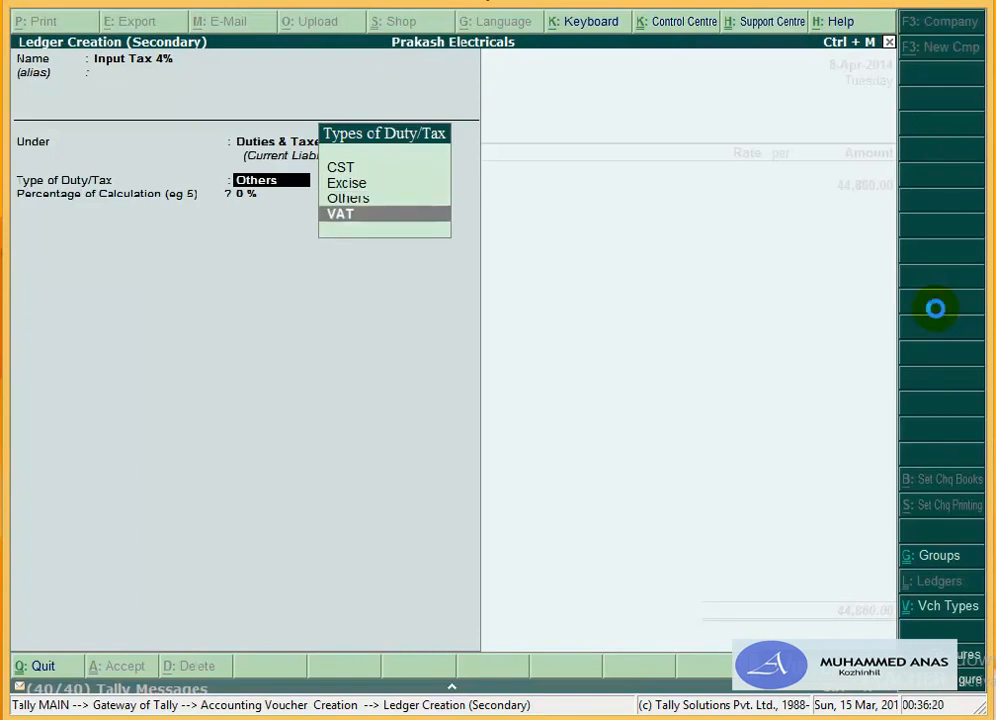
pyautogui.press('Return')
pyautogui.press('Down')
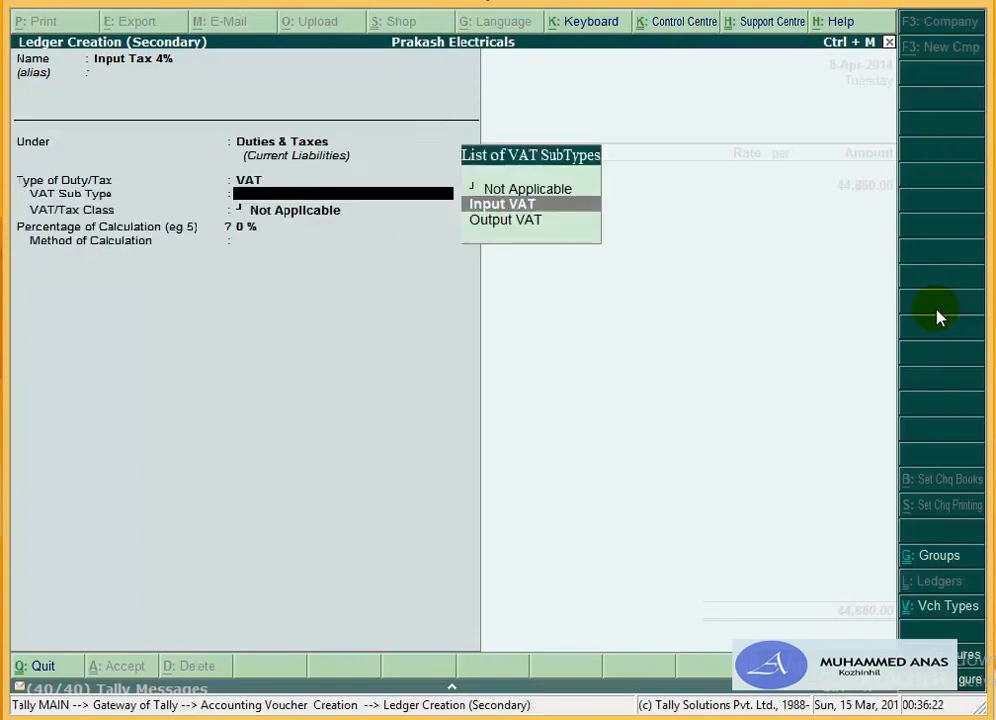
pyautogui.press('Return')
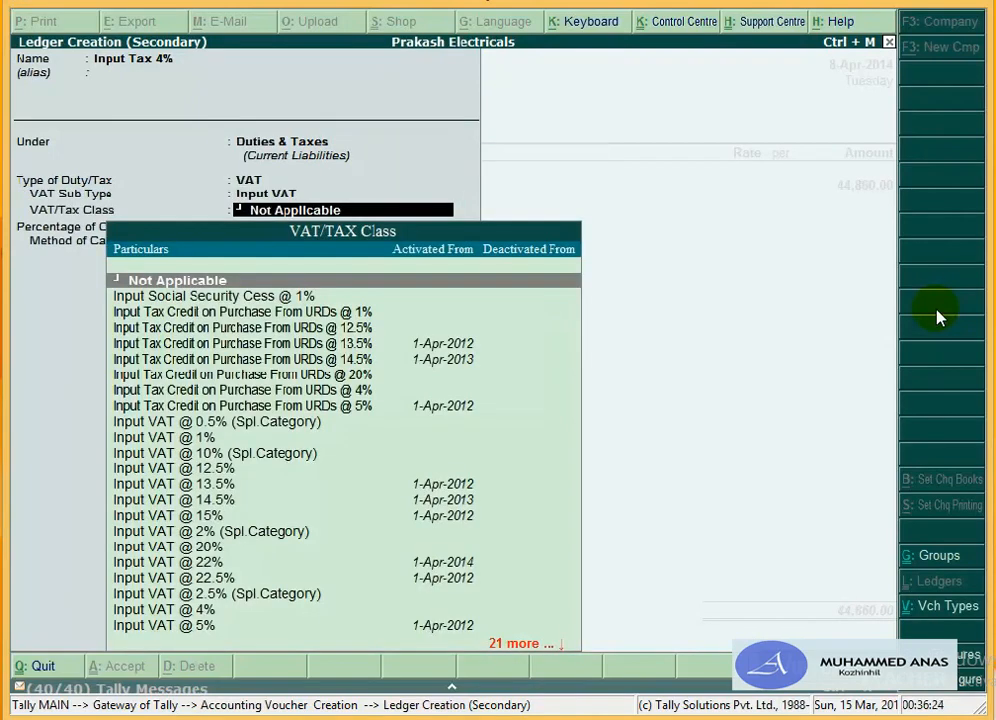
# Step: Assign the VAT/Tax class "Input VAT @ 4%" to the Input Tax 4% ledger
pyautogui.press('Down')
pyautogui.press('Down')
pyautogui.press('Down')
pyautogui.press('Down')
pyautogui.press('Down')
pyautogui.press('Down')
pyautogui.press('Down')
pyautogui.press('Down')
pyautogui.press('Down')
pyautogui.press('Down')
pyautogui.press('Down')
pyautogui.press('Down')
pyautogui.press('Down')
pyautogui.press('Down')
pyautogui.press('Down')
pyautogui.press('Down')
pyautogui.press('Down')
pyautogui.press('Down')
pyautogui.press('Down')
pyautogui.press('Down')
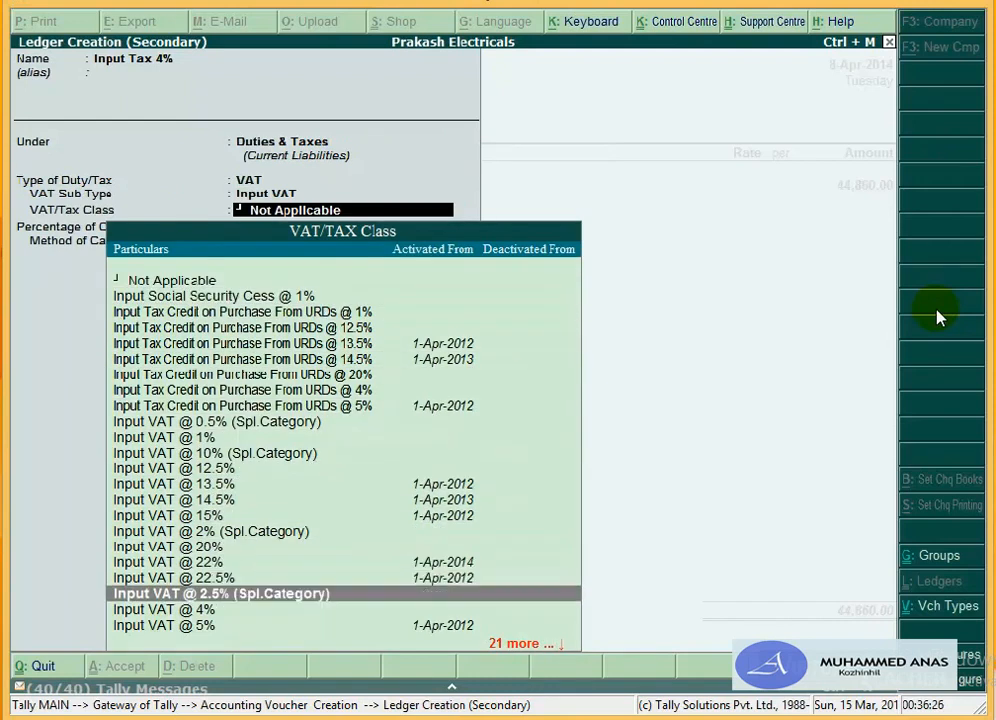
pyautogui.press('Down')
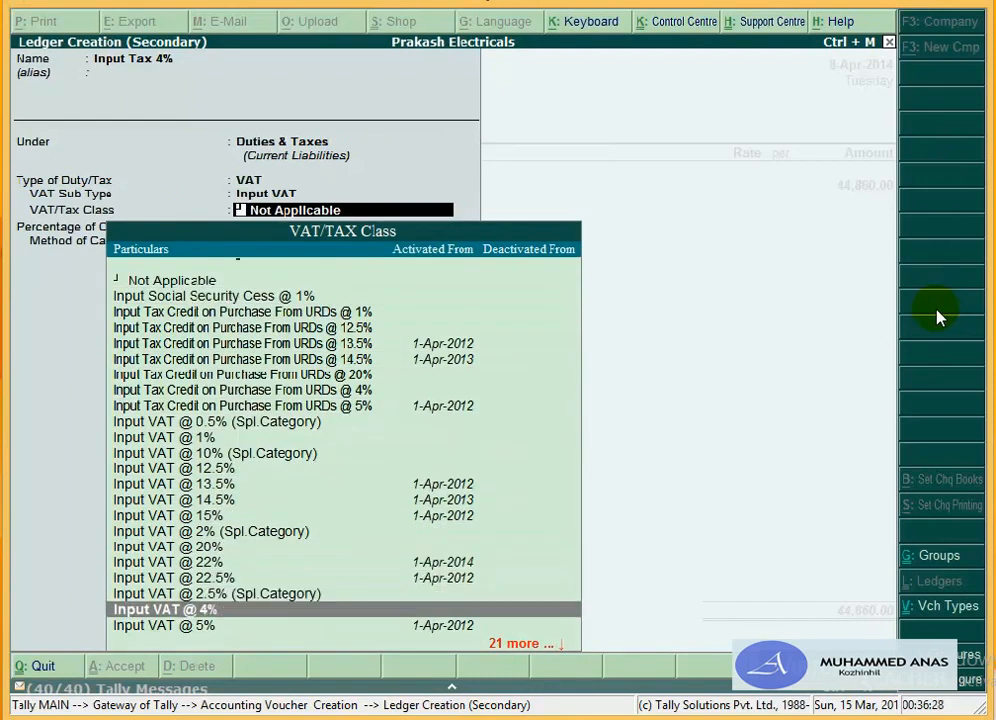
pyautogui.press('Return')
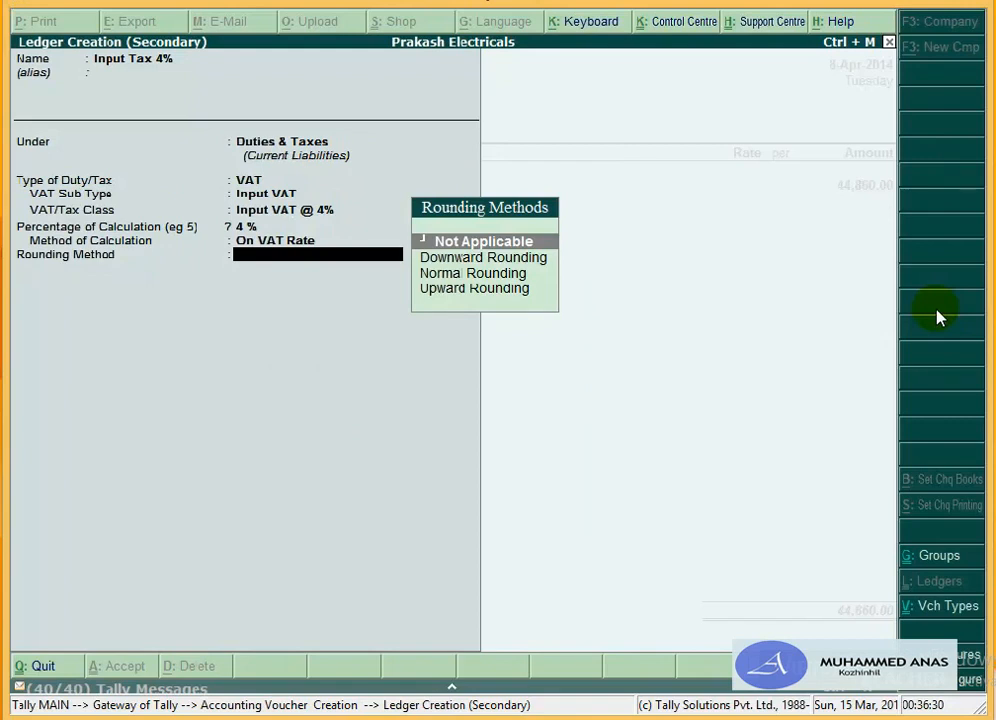
# Step: Set Normal Rounding with a rounding limit of 1 for the tax ledger, save it and add it to the voucher
pyautogui.write('N')
pyautogui.press('Return')
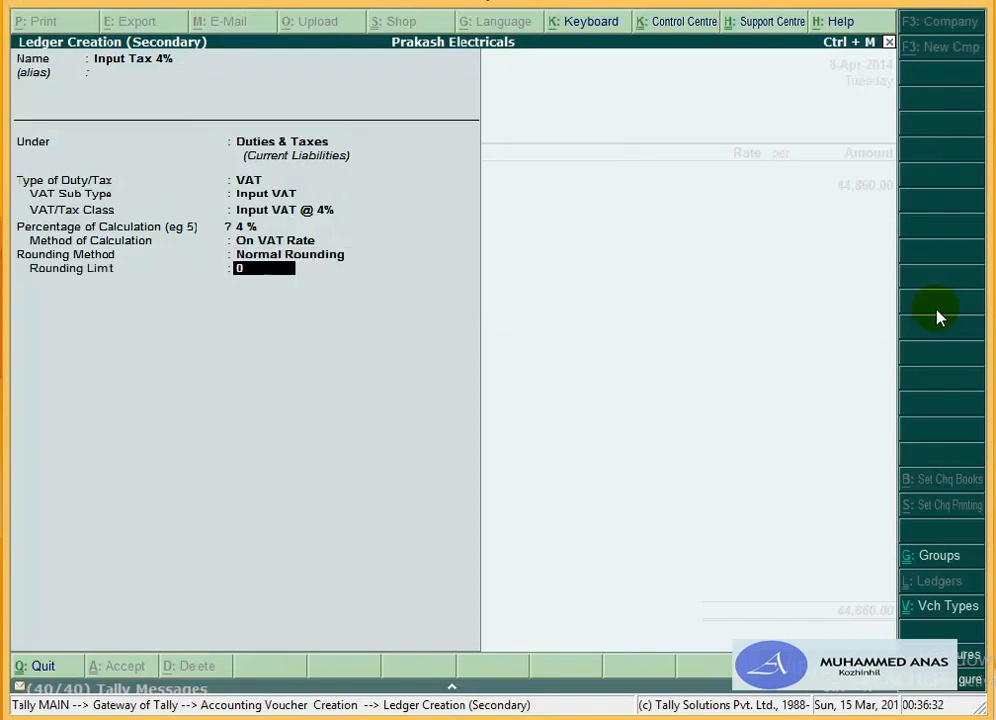
pyautogui.write('1')
pyautogui.press('Return')
pyautogui.press('Return')
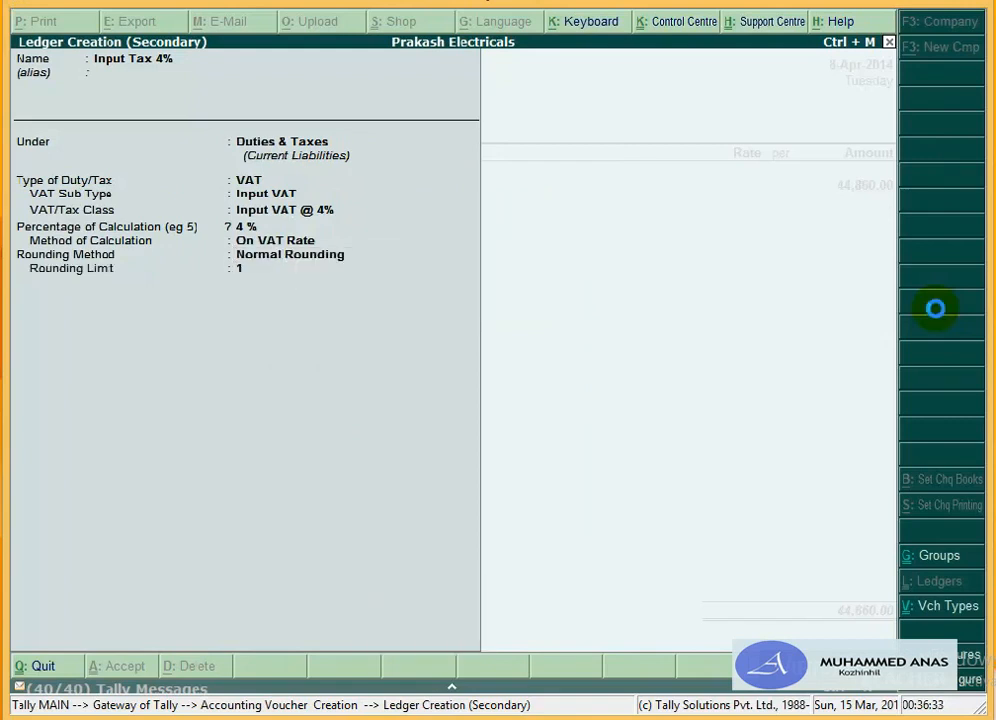
pyautogui.press('Return')
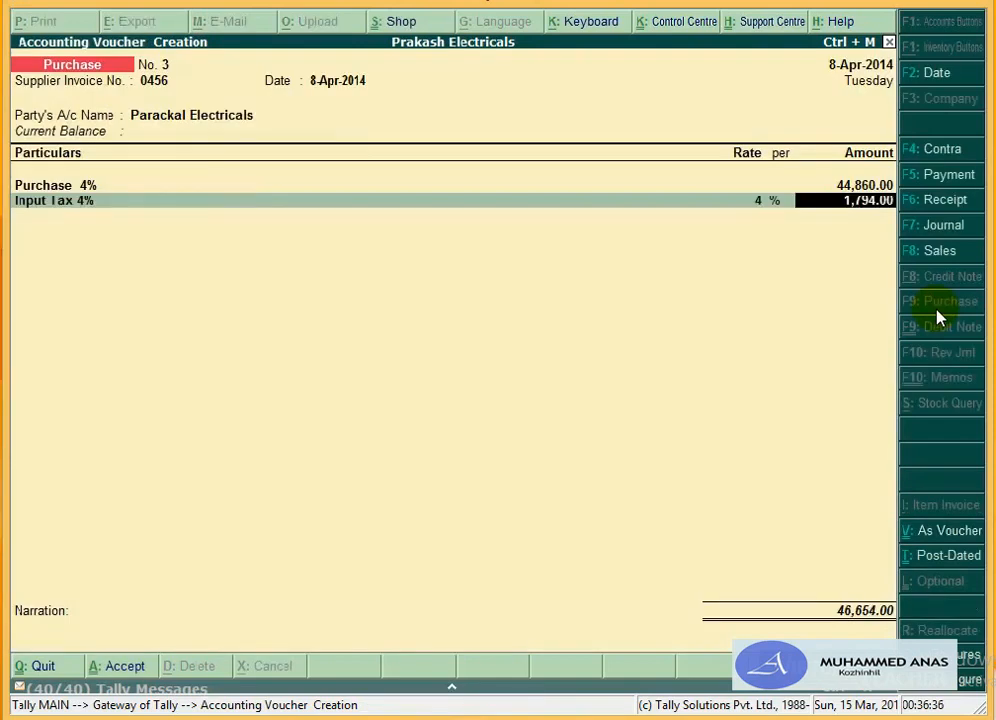
# Step: Accept the calculated tax line, add the narration "being the items purchased vide bill no. 0456 dtd. 8.4.14" and save the purchase voucher
pyautogui.press('Return')
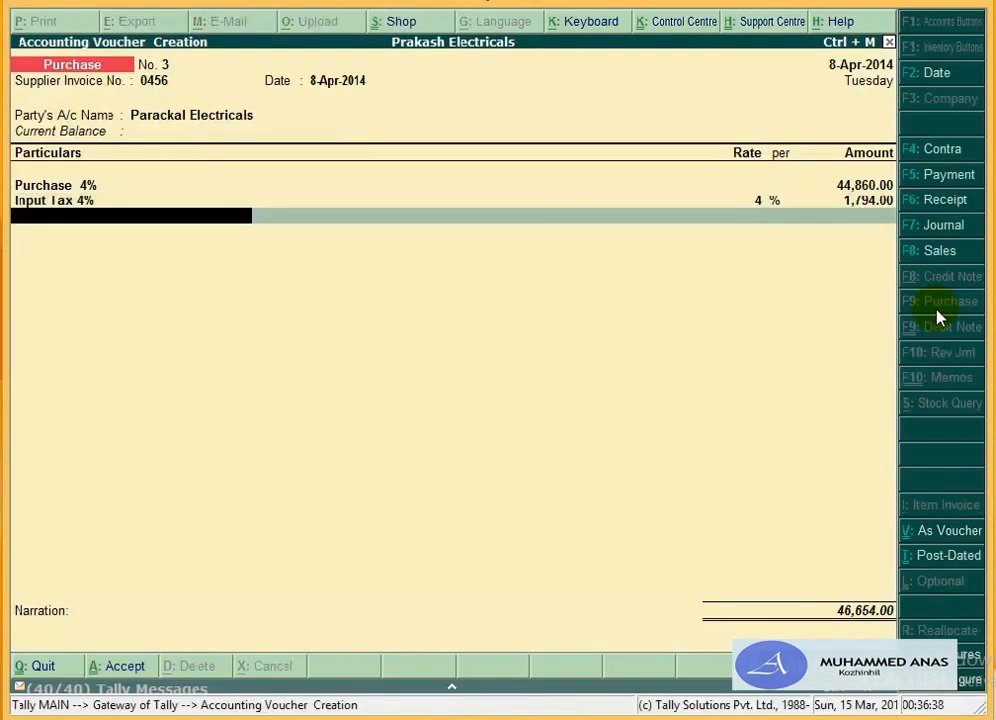
pyautogui.press('Return')
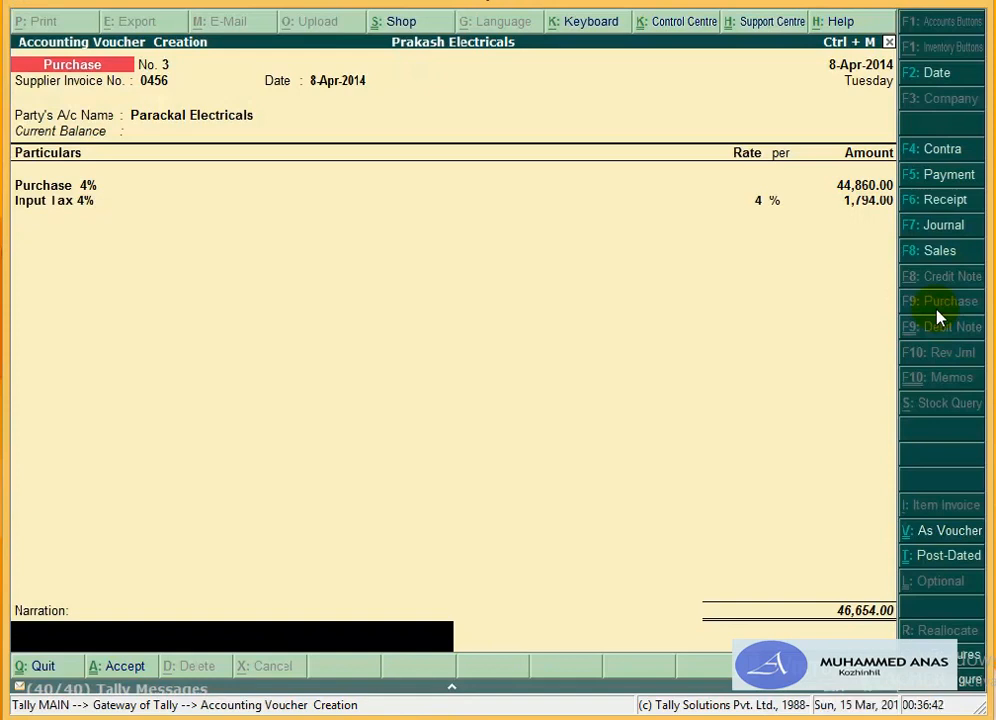
pyautogui.write('being the items pu')
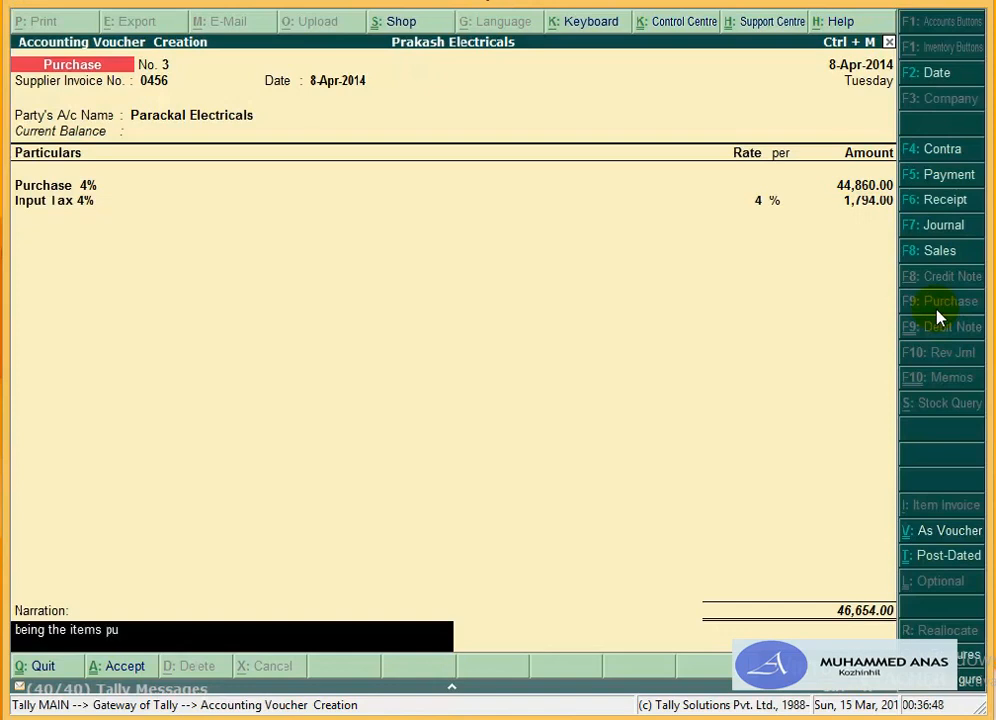
pyautogui.write('rchased vide b')
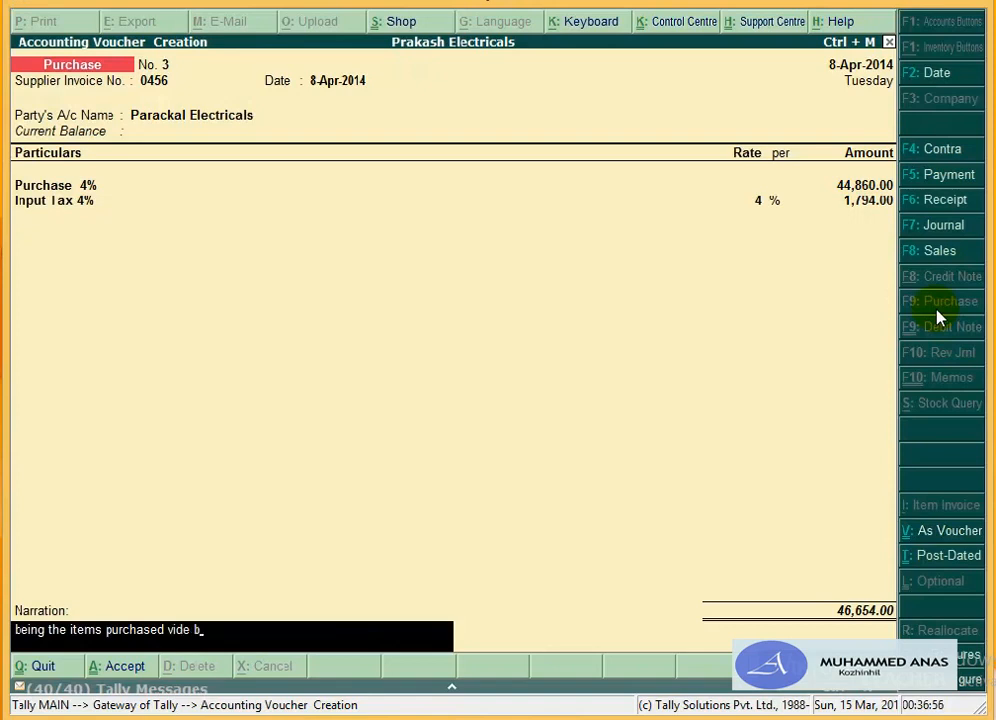
pyautogui.write('ill no. 0456 dtd')
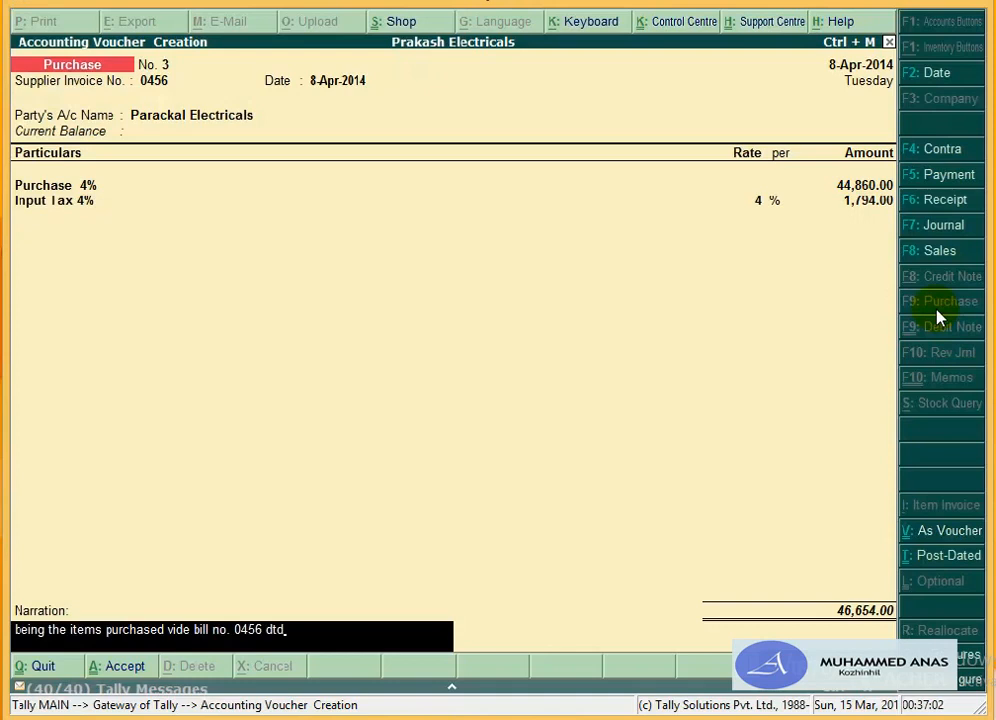
pyautogui.write('  8.4.14')
pyautogui.press('Return')
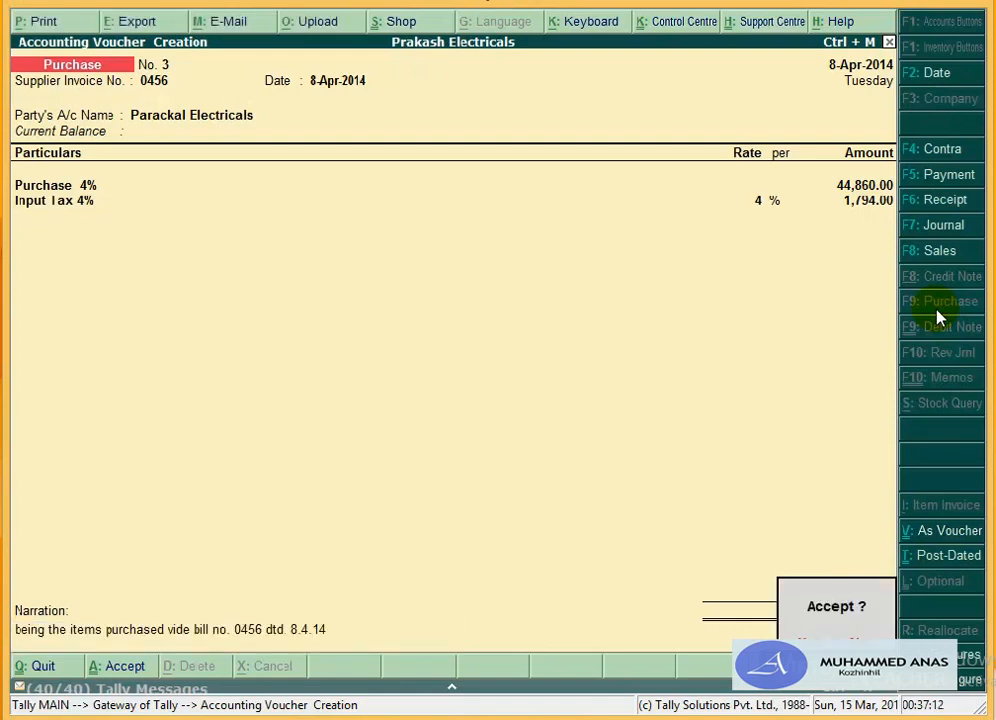
pyautogui.press('Return')
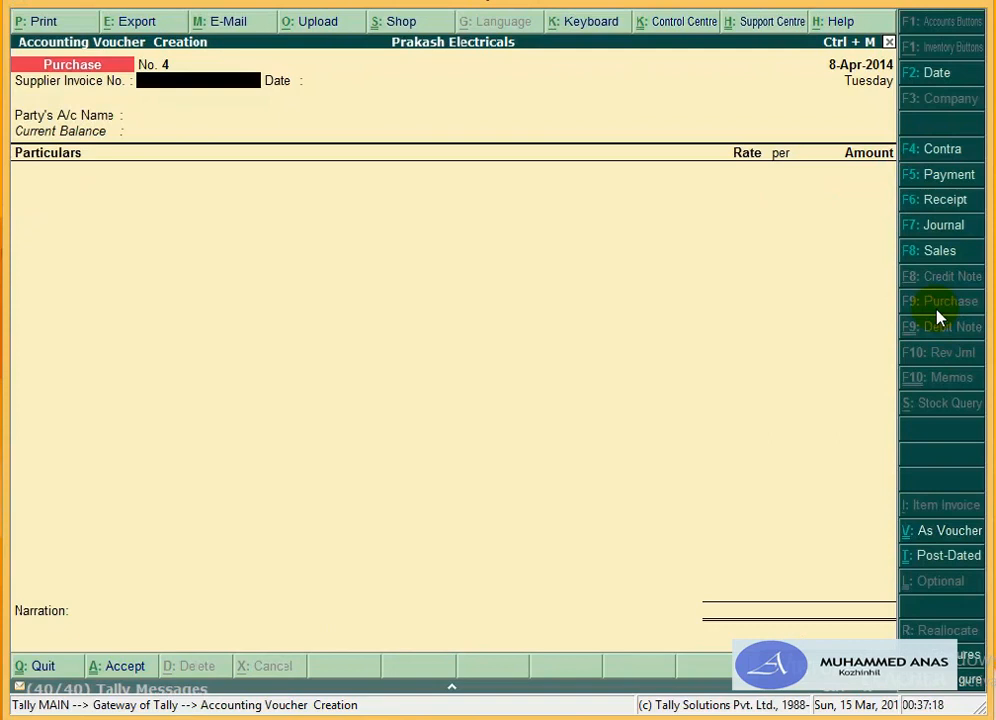
# Step: Change the voucher date to 9-4-2014 and switch to a sales voucher
pyautogui.press('F2')
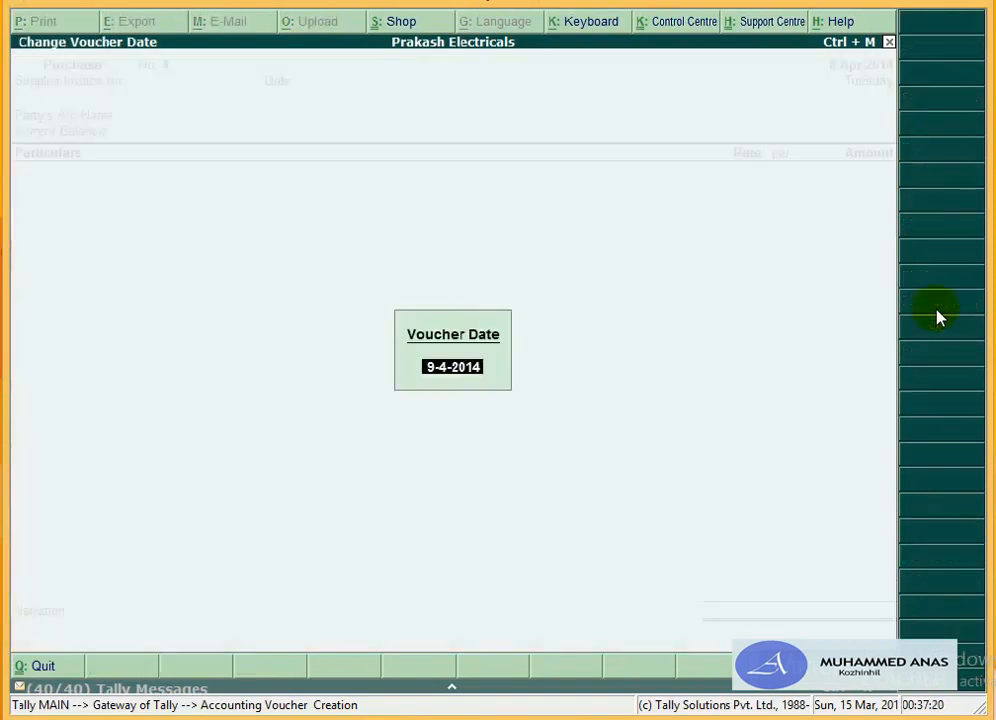
pyautogui.press('Return')
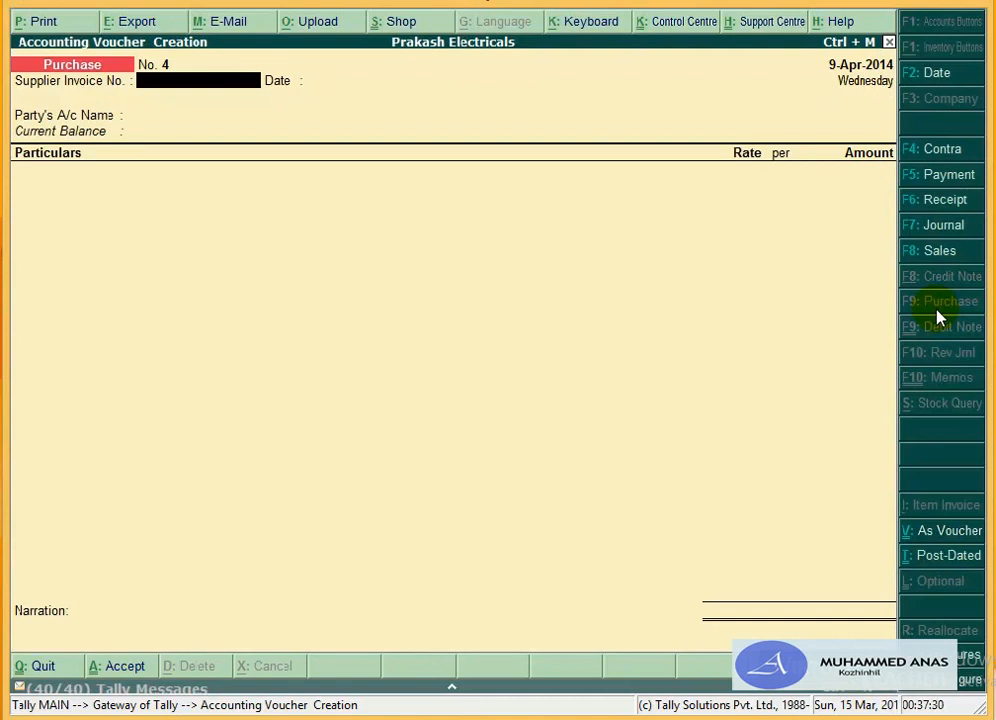
pyautogui.press('F8')
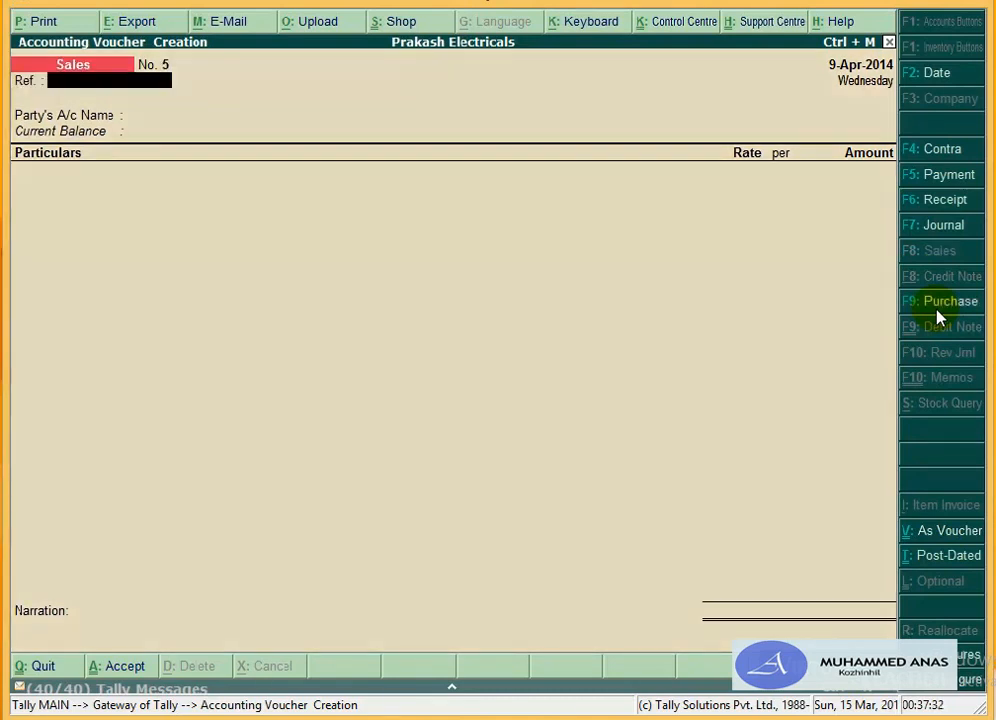
# Step: Create a new party ledger named "Hydrolic Engineers" from the sales voucher, leaving the reference and alias blank
pyautogui.press('Return')
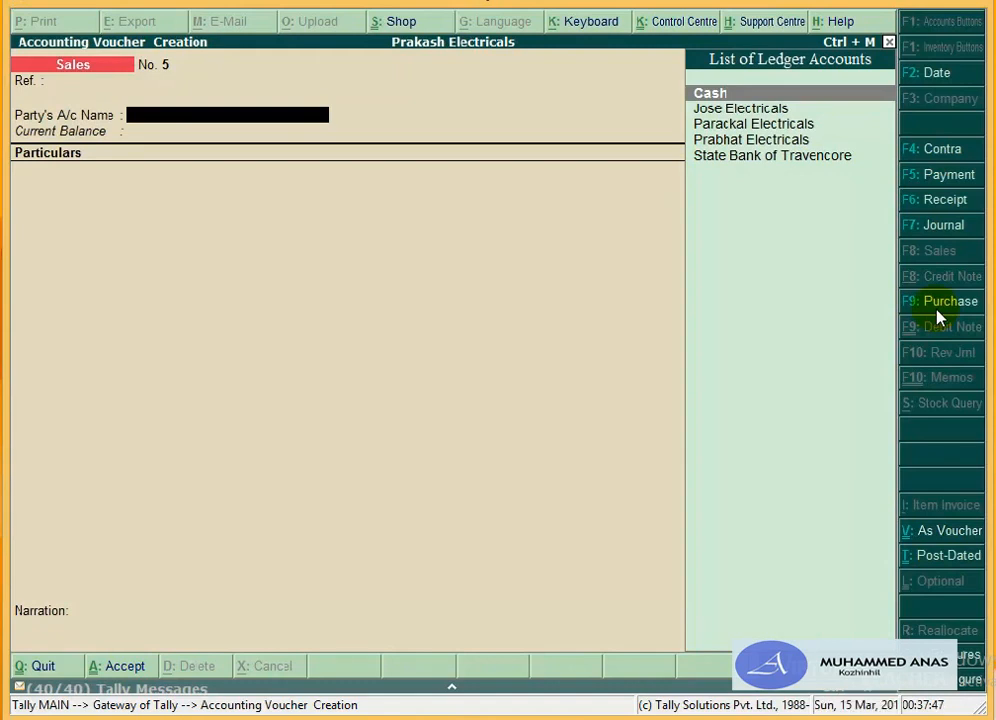
pyautogui.hotkey('alt', 'c')
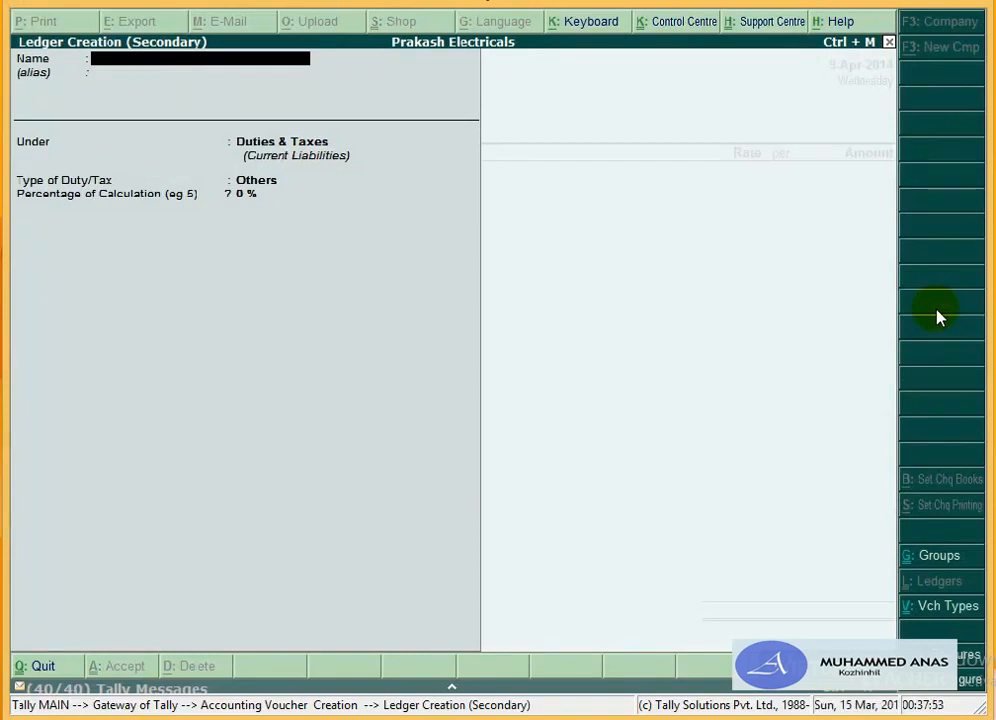
pyautogui.write('Hy')
pyautogui.write('drolic e')
pyautogui.write('ngi')
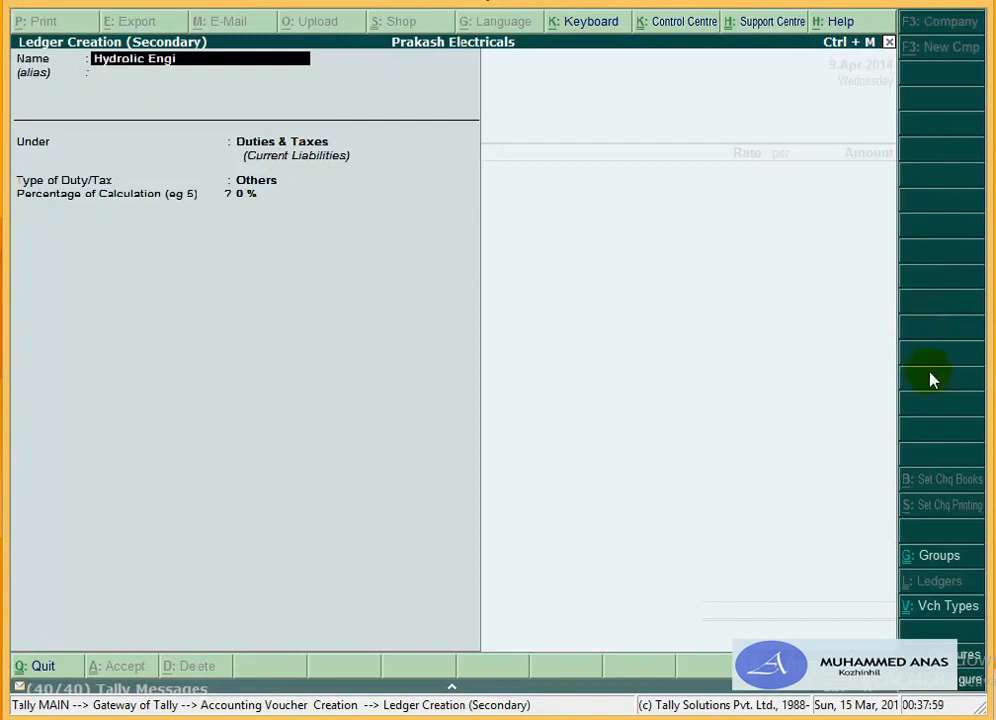
pyautogui.write('neers')
pyautogui.press('Return')
pyautogui.press('Return')
# Step: Place the Hydrolic Engineers ledger under Sundry Debtors with bill-by-bill balances and a 15-day default credit period, and save it
pyautogui.write('S')
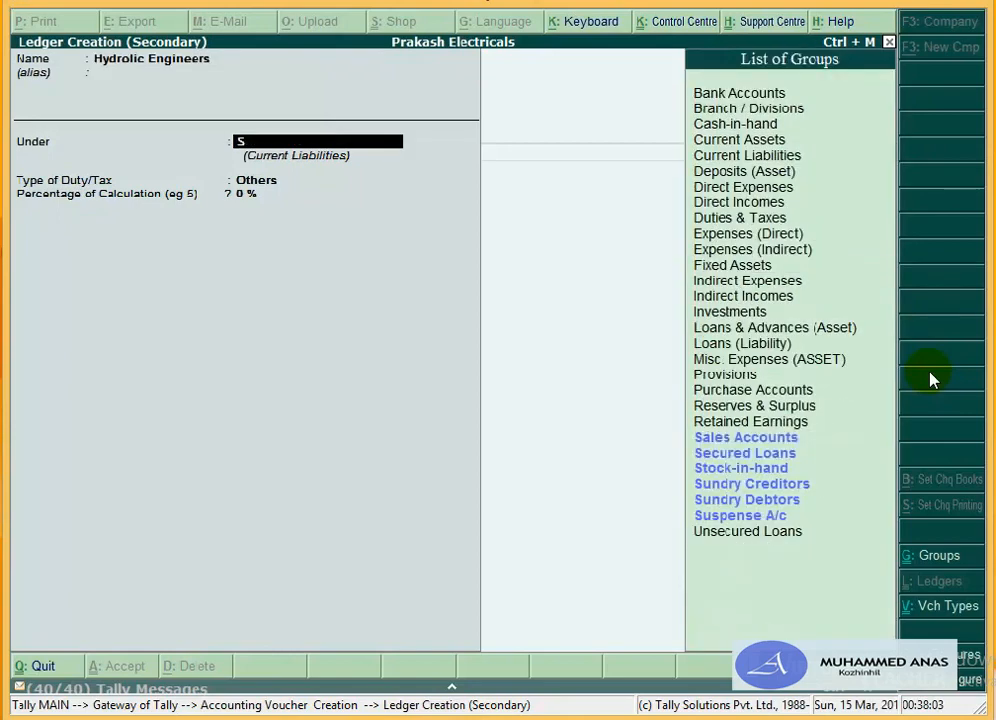
pyautogui.press('Up')
pyautogui.press('Up')
pyautogui.press('Return')
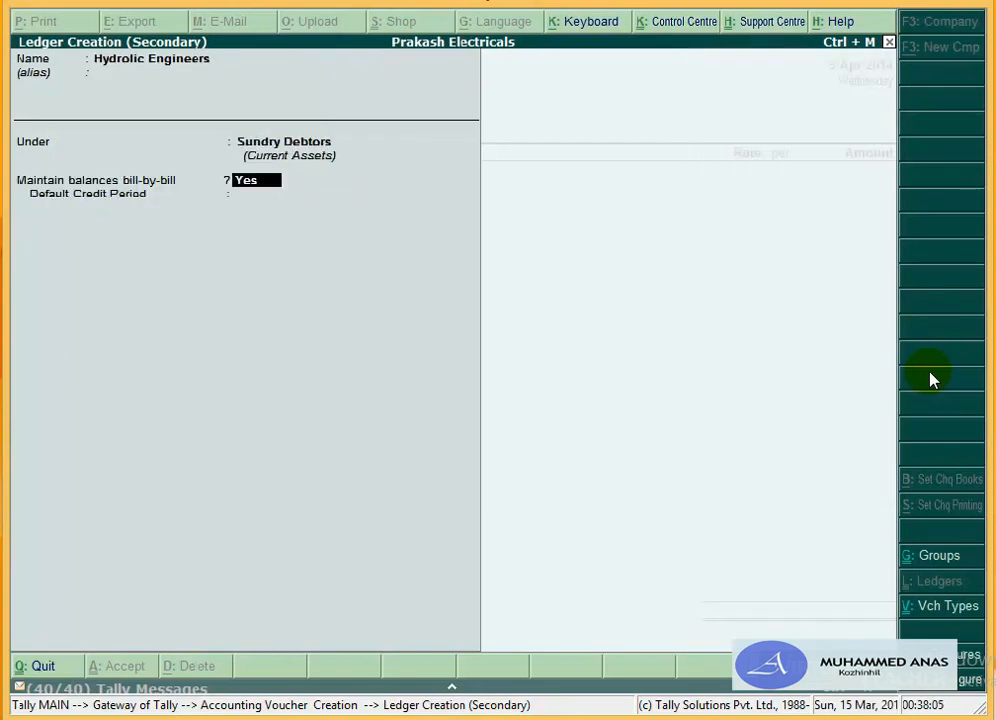
pyautogui.press('Return')
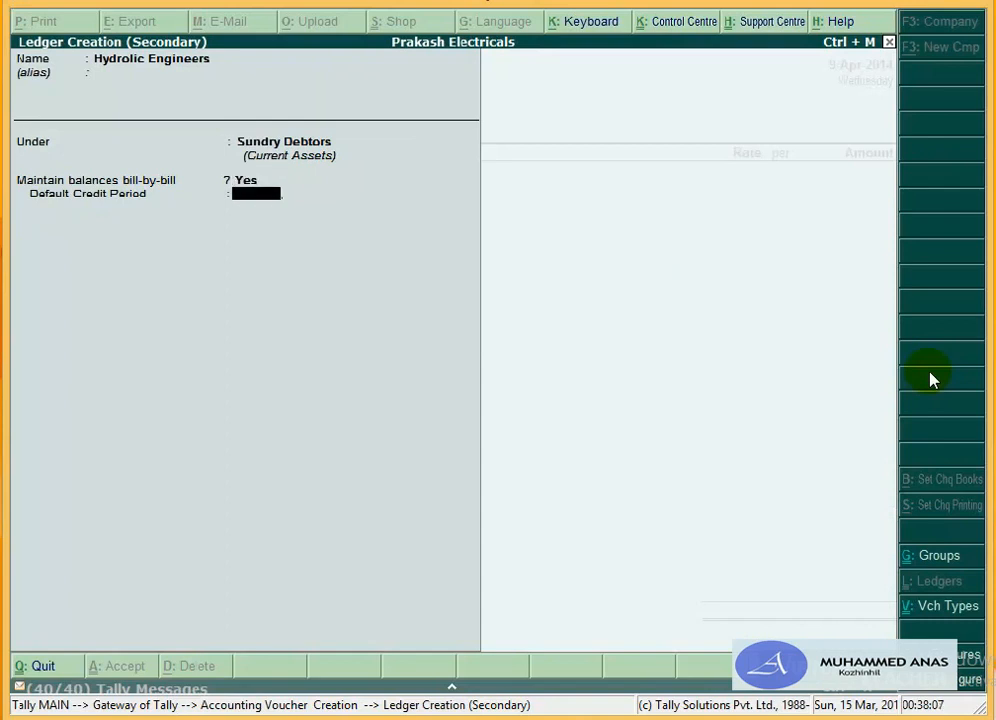
pyautogui.write('15')
pyautogui.press('Return')
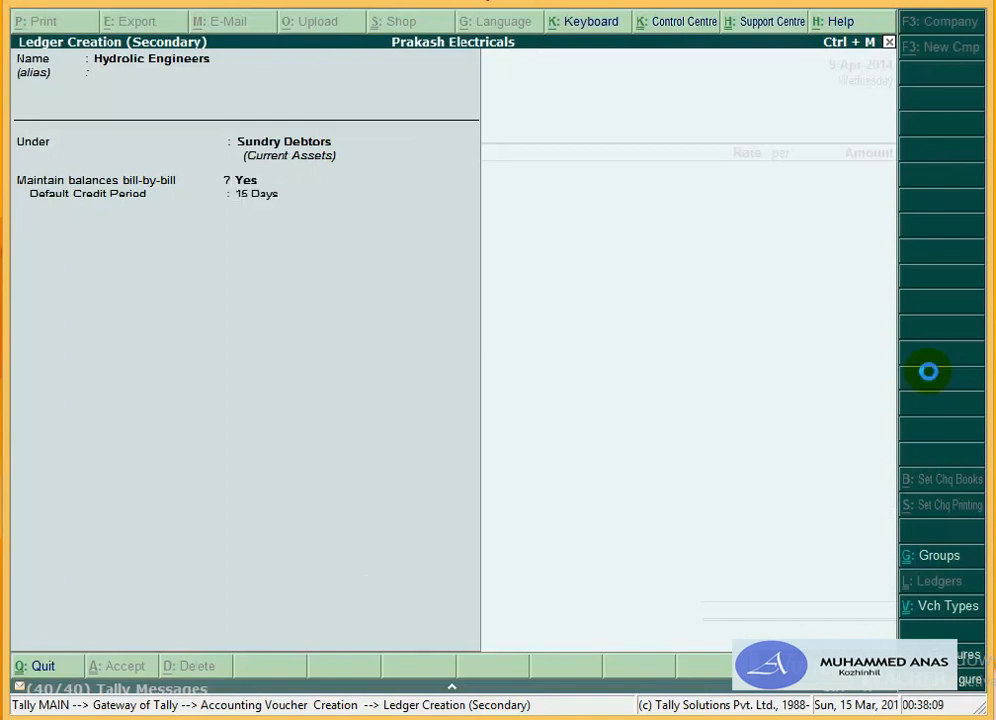
pyautogui.hotkey('ctrl', 'a')
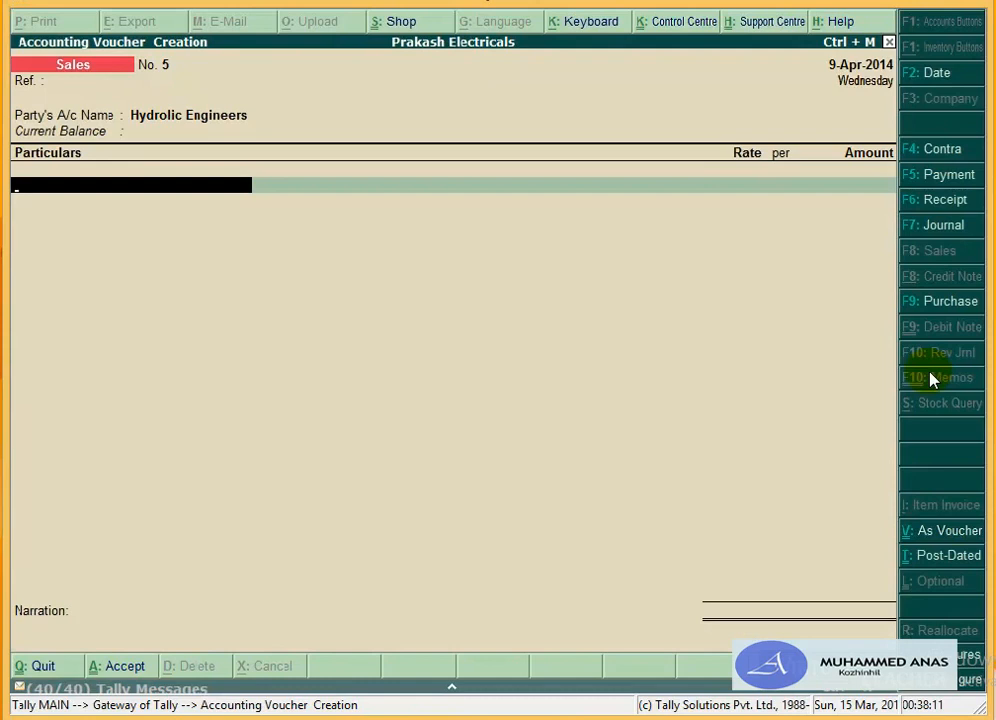
# Step: Add the Sales 4% ledger to the sales voucher with an amount of 8,433
pyautogui.write('Sal')
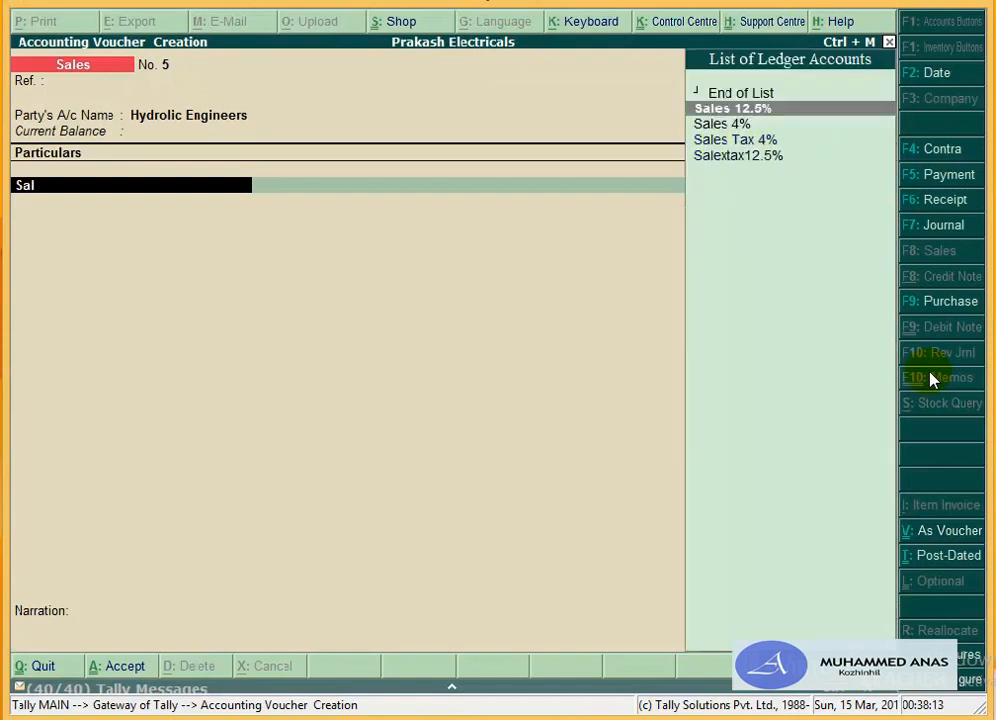
pyautogui.press('Down')
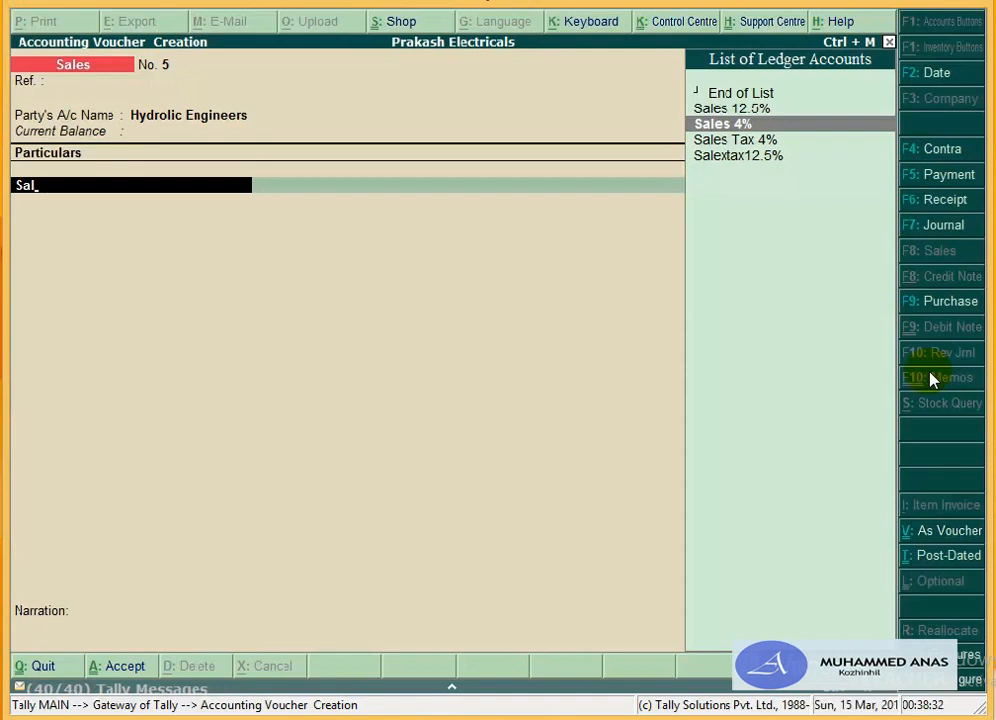
pyautogui.press('Return')
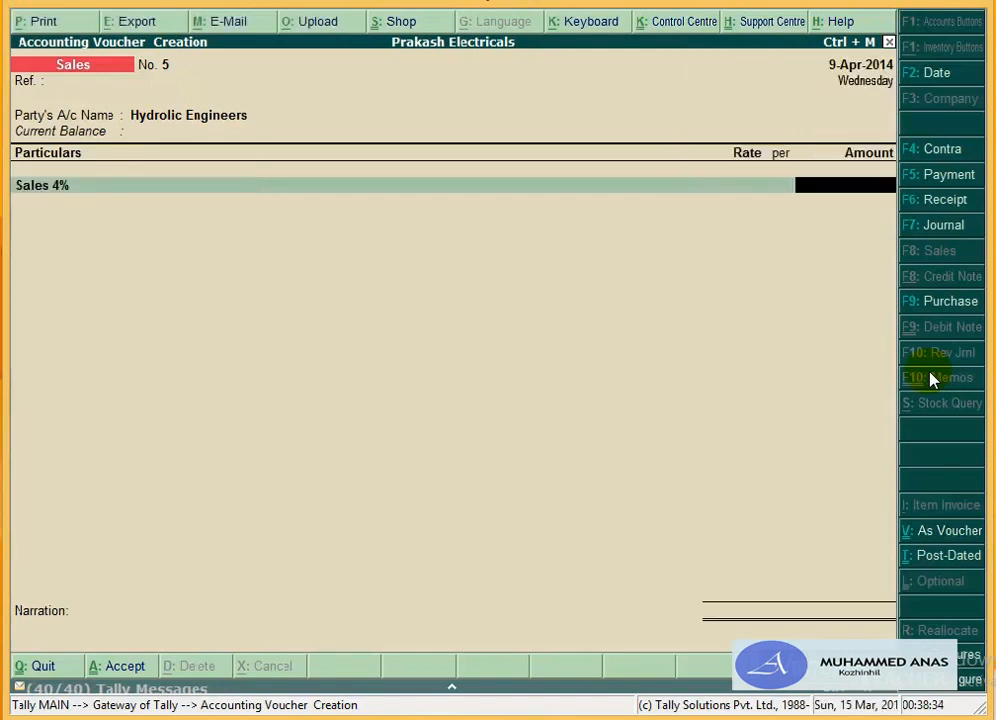
pyautogui.write('8,4')
pyautogui.write('33')
pyautogui.press('Return')
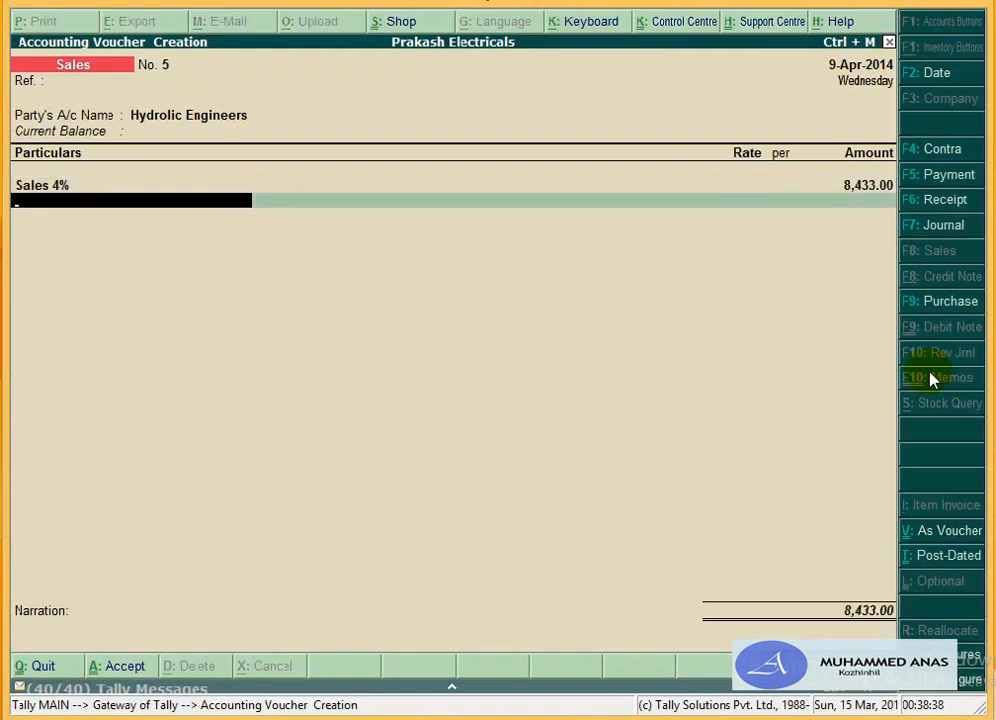
# Step: Add the Sales Tax 4% ledger with its calculated amount and finish the list of particulars
pyautogui.write('Sa')
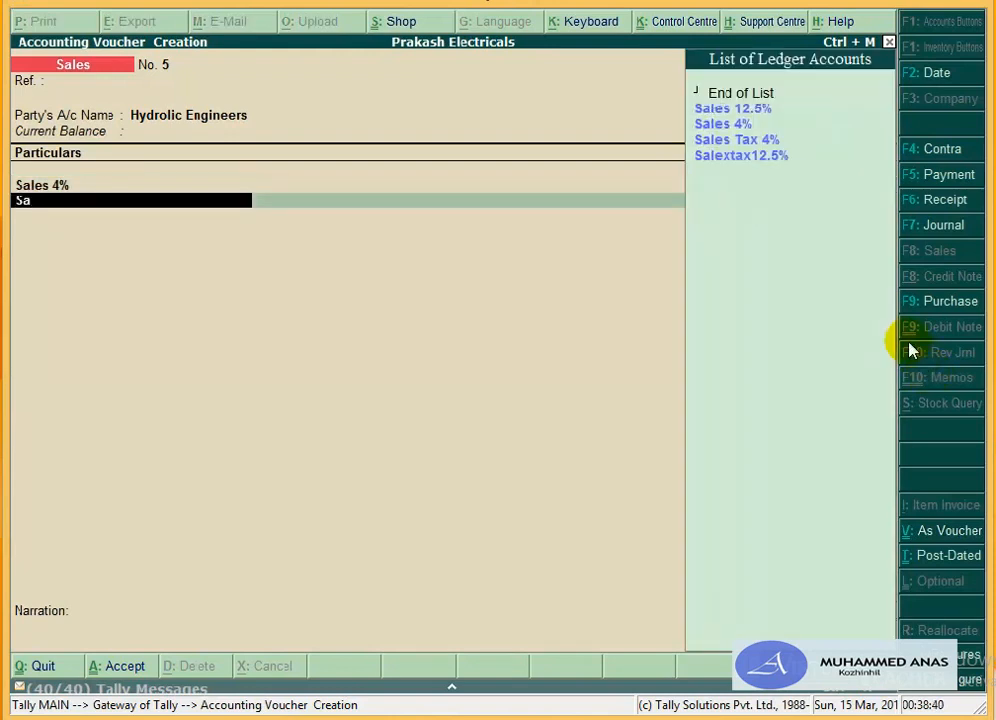
pyautogui.press('Up')
pyautogui.press('Up')
pyautogui.press('Return')
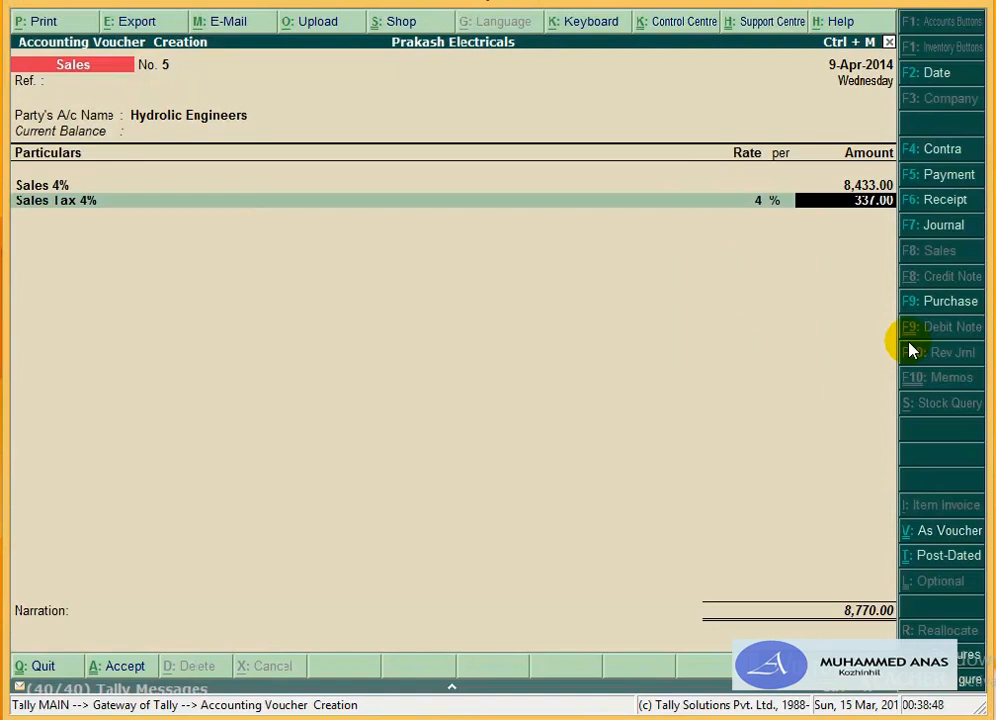
pyautogui.press('Return')
pyautogui.press('Return')
pyautogui.press('Return')
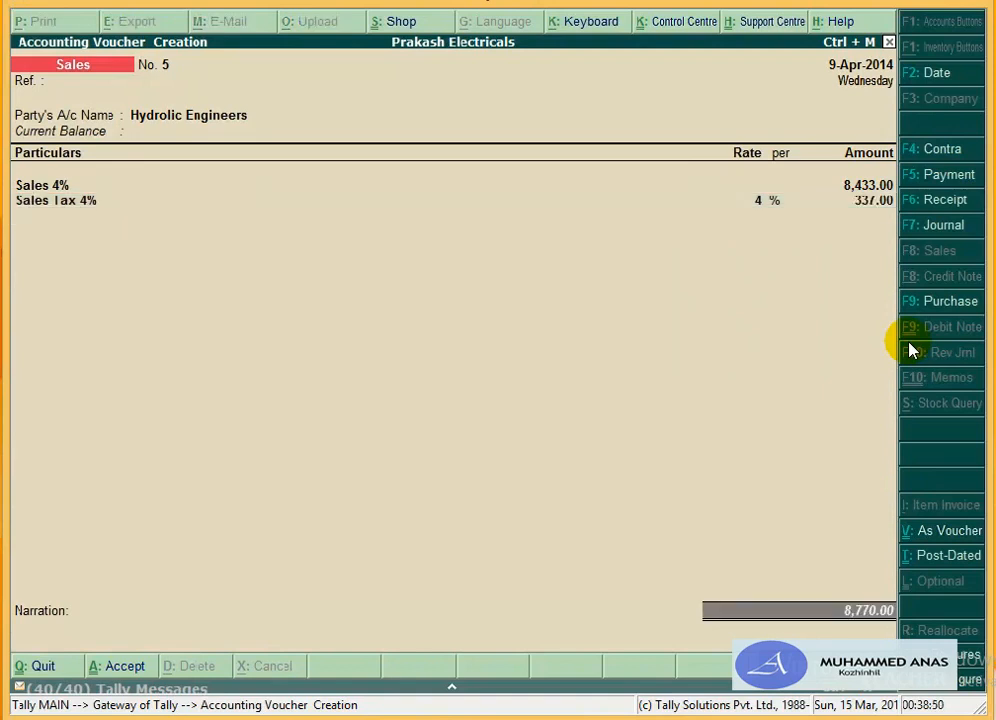
# Step: Add the narration "being the credit sale made to hydrolic engineers" and save the sales voucher
pyautogui.write('be')
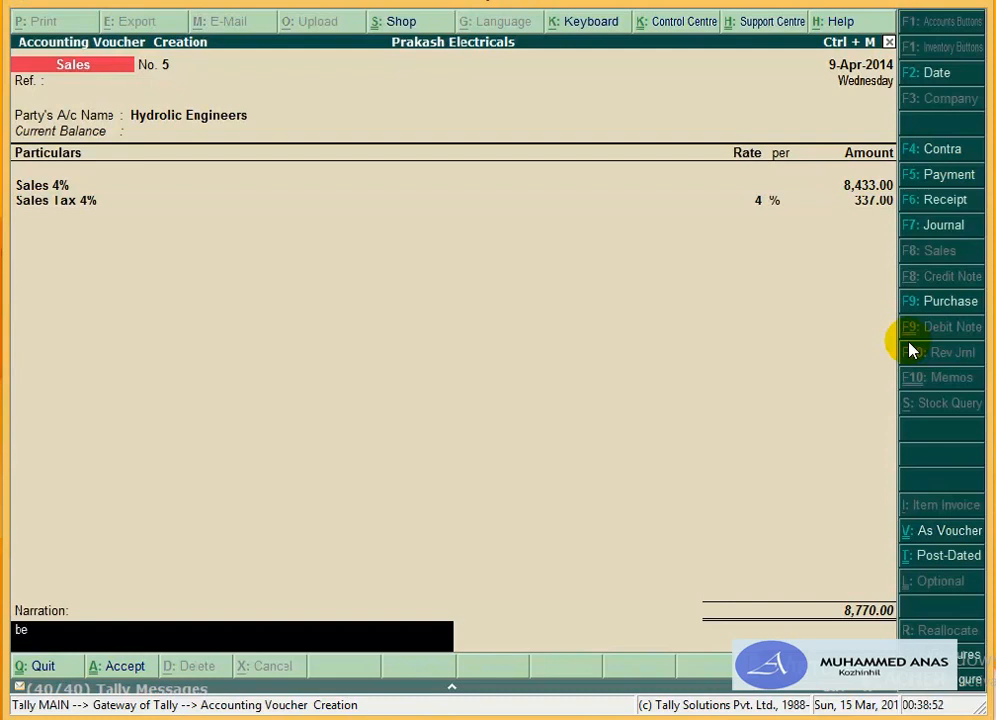
pyautogui.write('ing the credit sale')
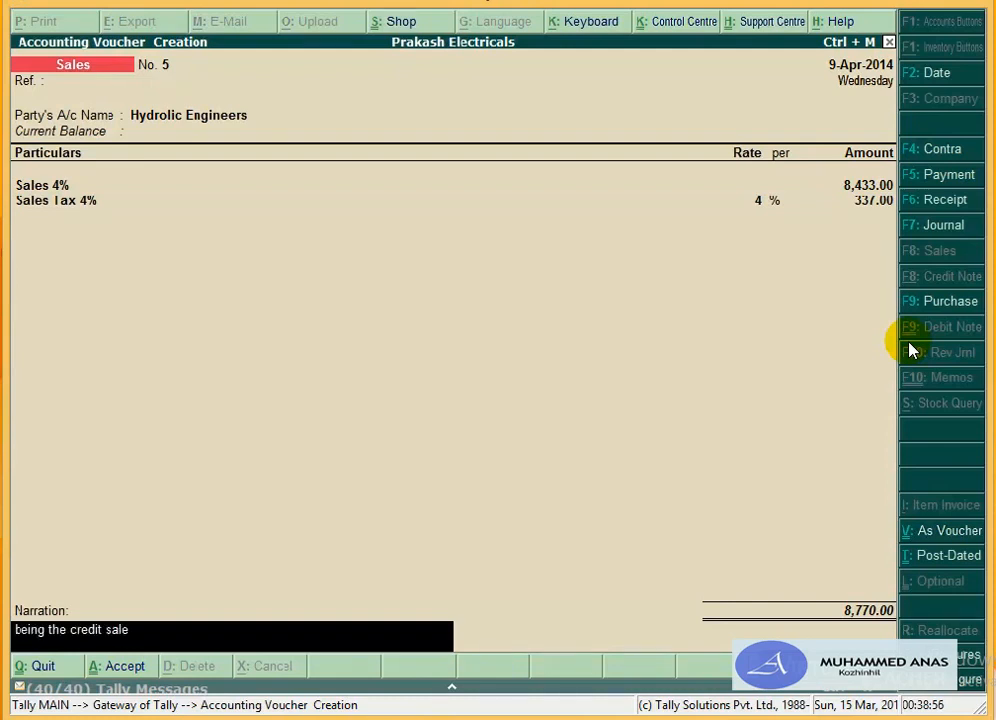
pyautogui.write('  made to hydro')
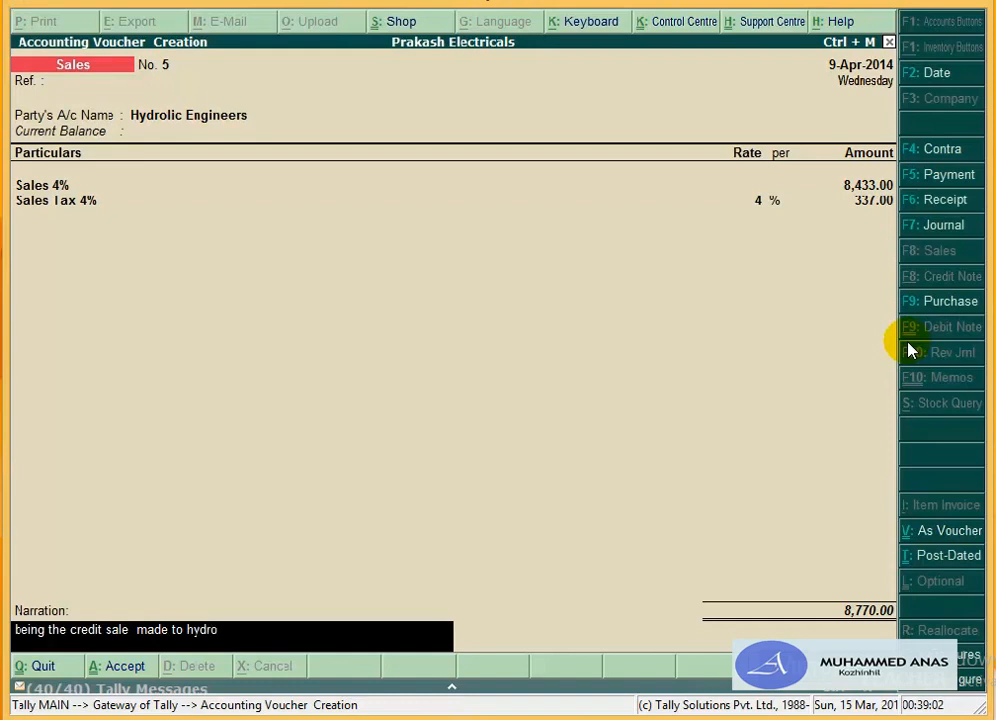
pyautogui.write('lic engineers')
pyautogui.press('Return')
pyautogui.press('Return')
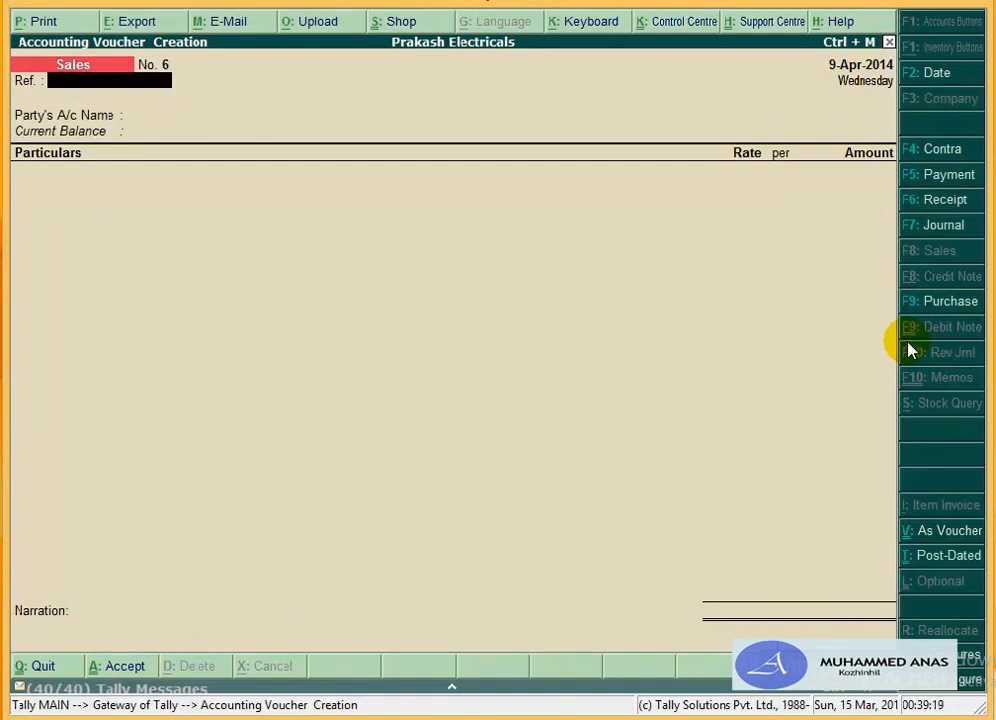
# Step: Start a Cash Payment voucher dated 10-4-2014 with Cash as the account
pyautogui.press('F2')
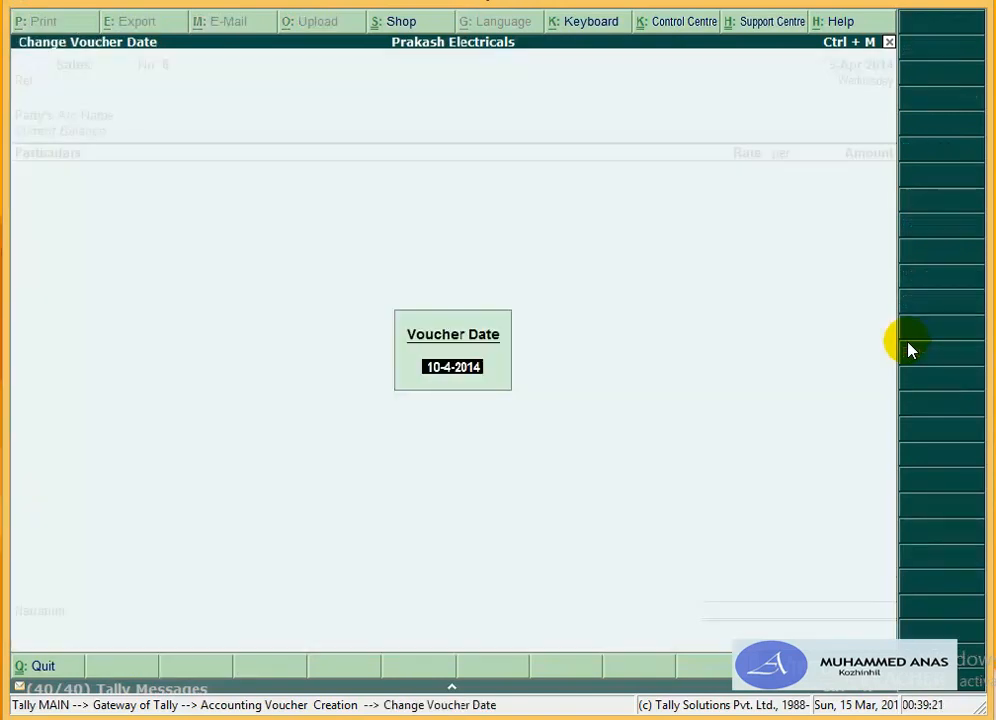
pyautogui.press('Return')
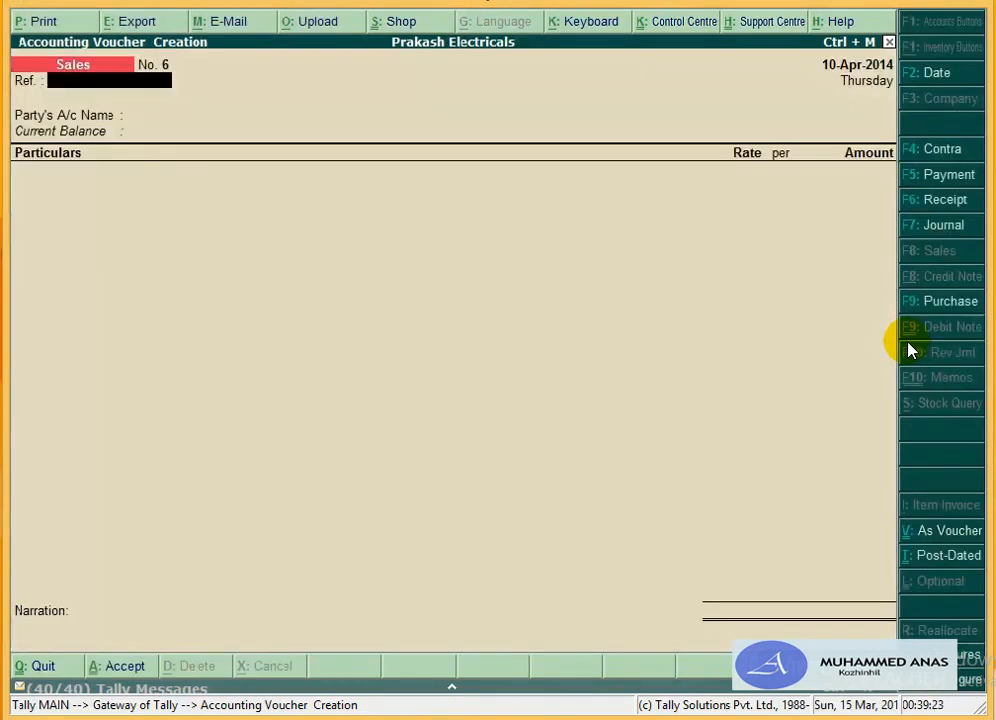
pyautogui.press('F5')
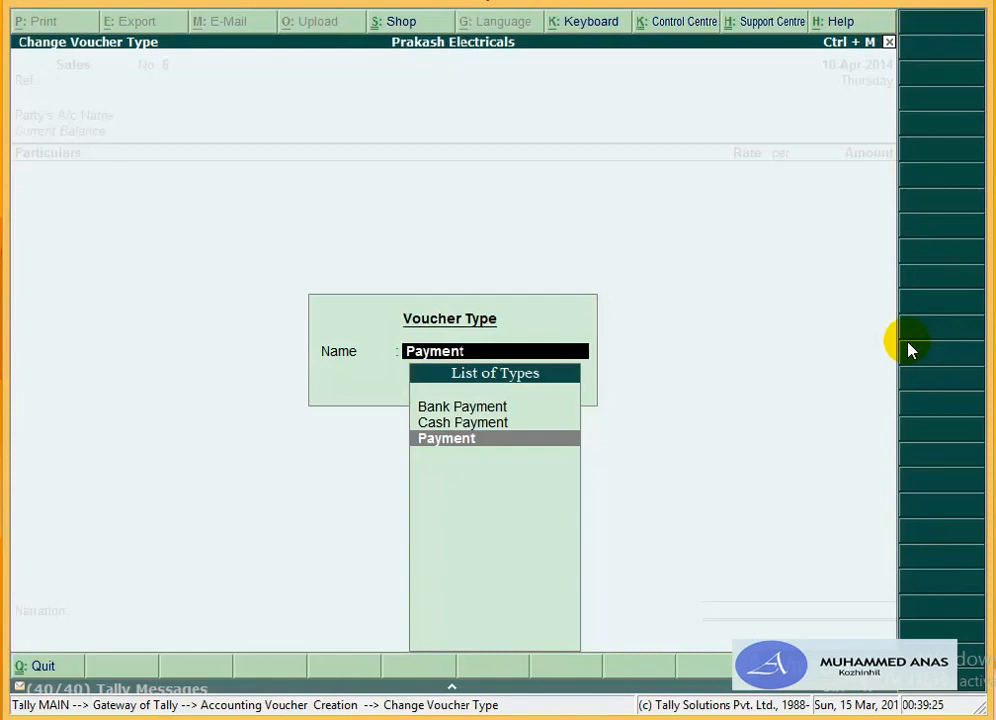
pyautogui.press('Up')
pyautogui.press('Return')
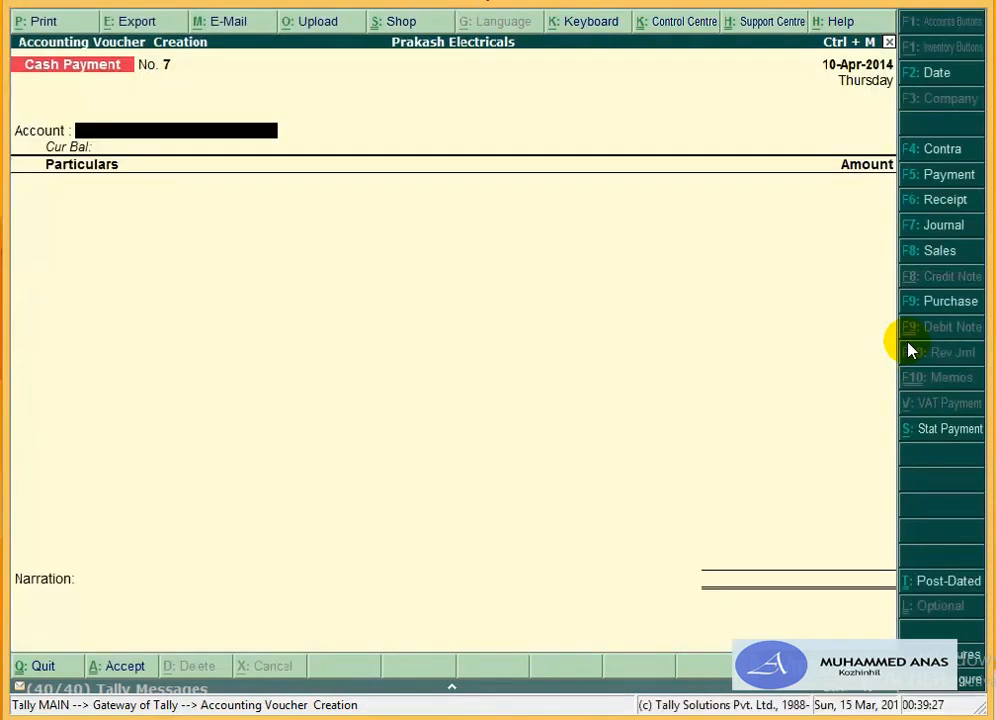
pyautogui.write('C')
pyautogui.press('Return')
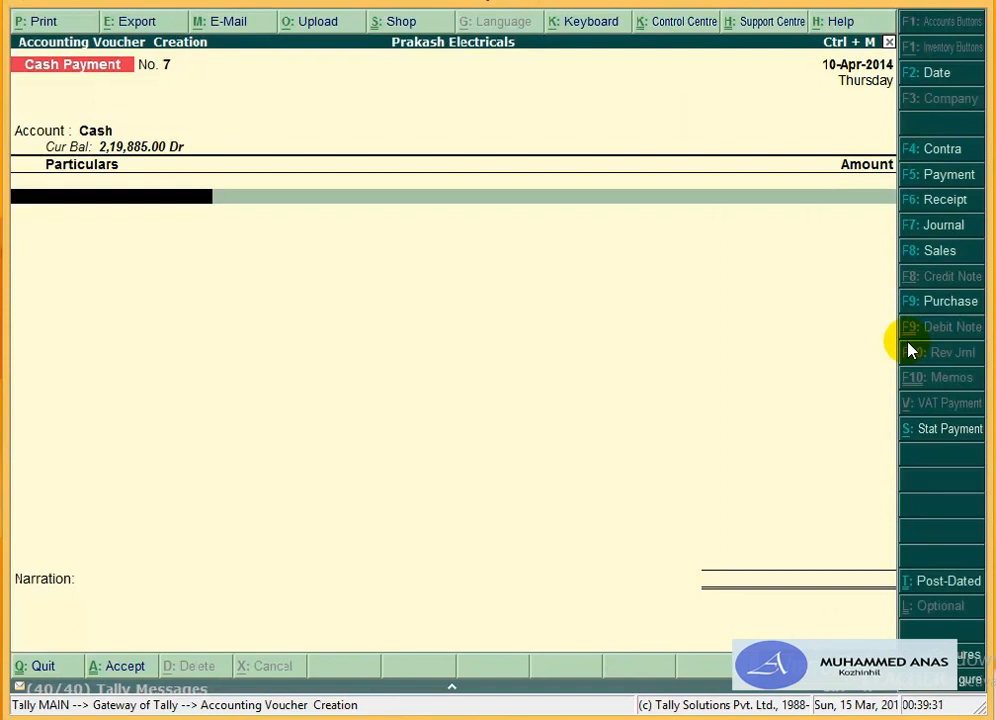
# Step: Create a new ledger named "Telephone & Fax" for the cash payment, leaving the alias blank
pyautogui.write('Tel')
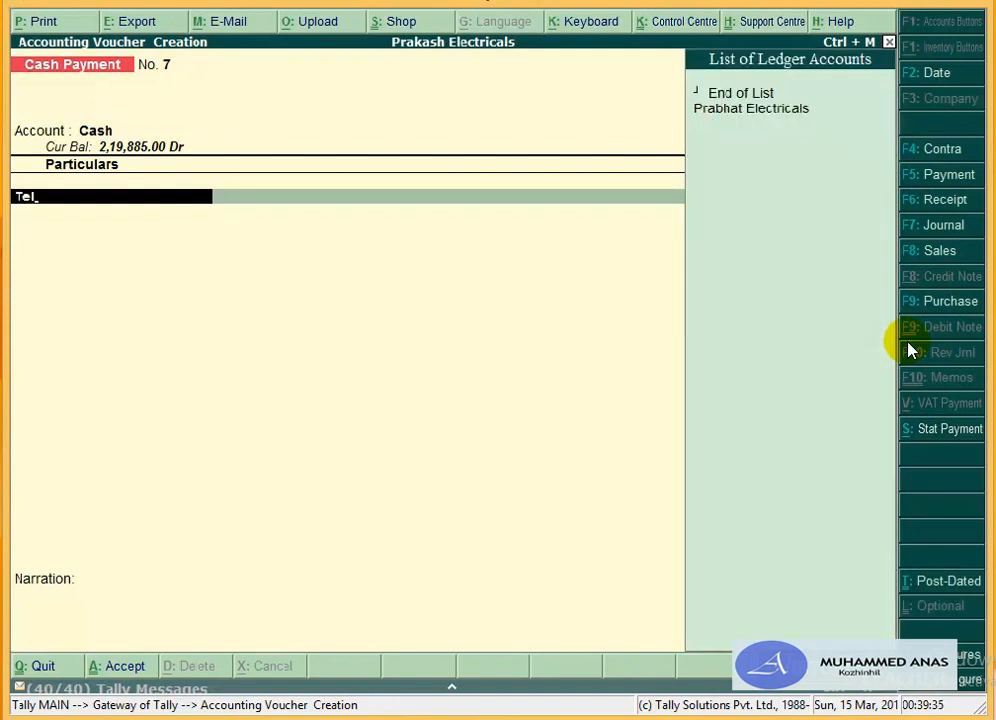
pyautogui.hotkey('alt', 'c')
pyautogui.write('T')
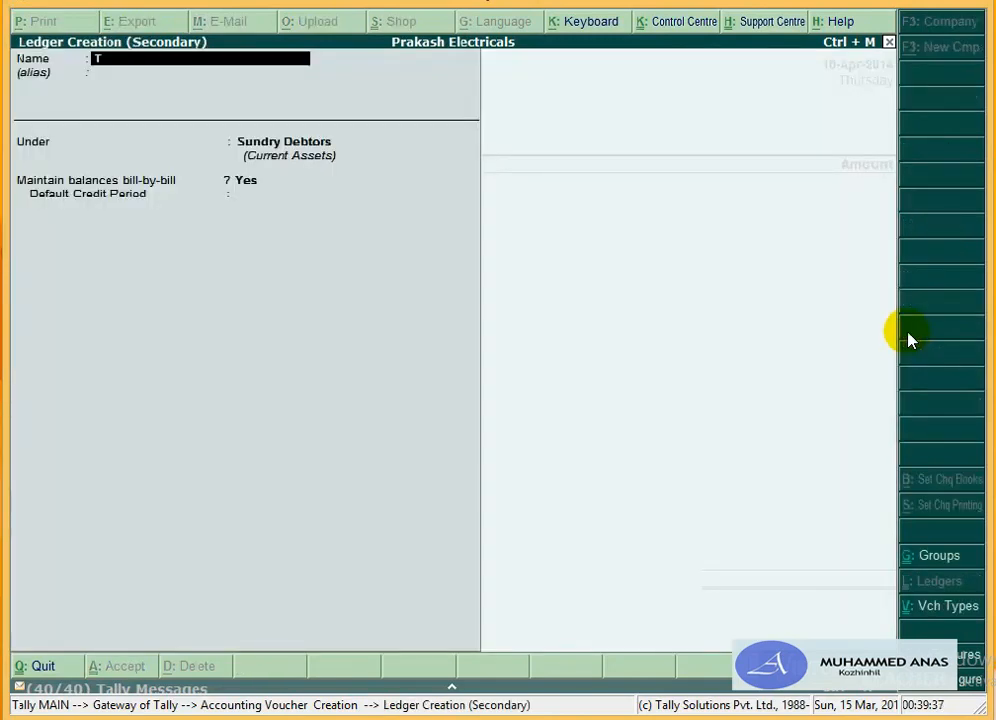
pyautogui.write('elephone & Fa')
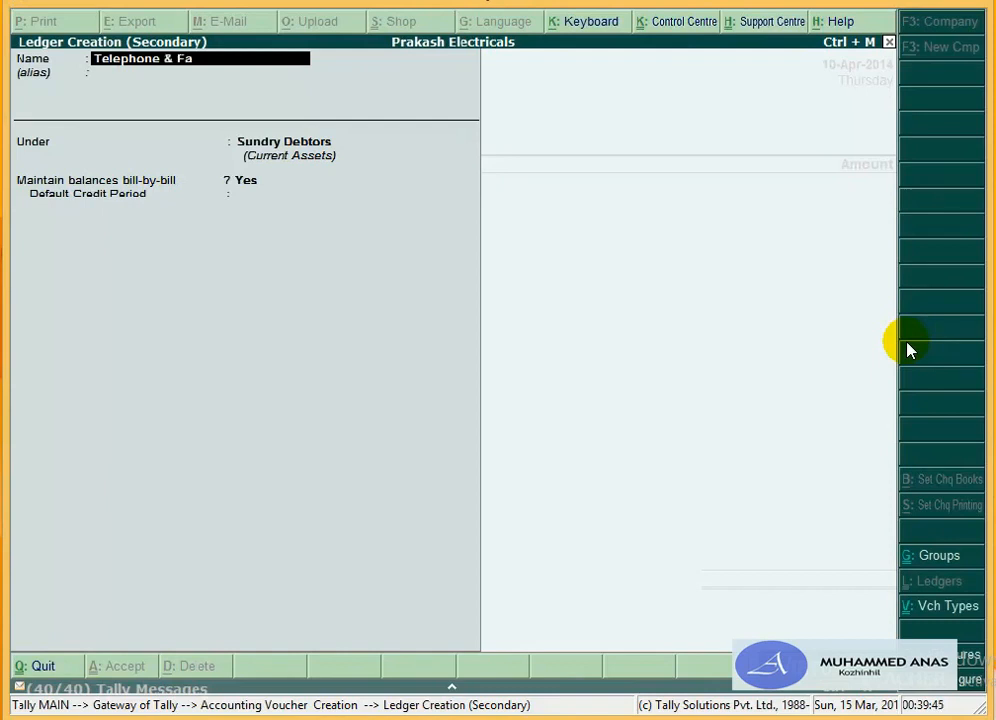
pyautogui.write('x')
pyautogui.press('Return')
pyautogui.press('Return')
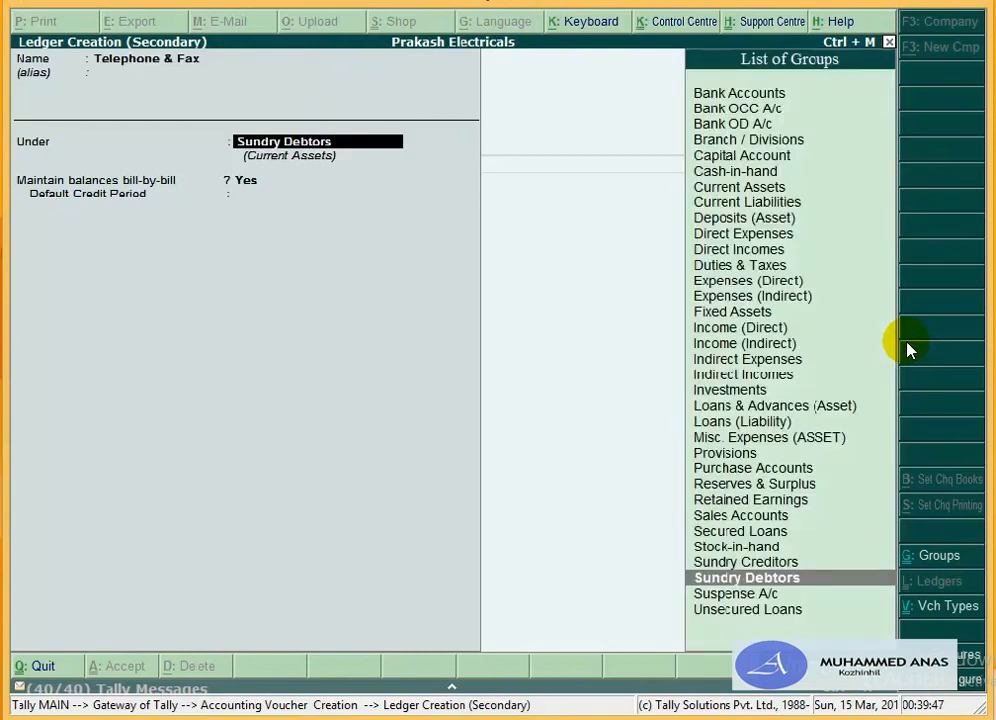
# Step: Place the Telephone & Fax ledger under Indirect Expenses, keep Used In VAT Returns at No, and save it
pyautogui.write('In')
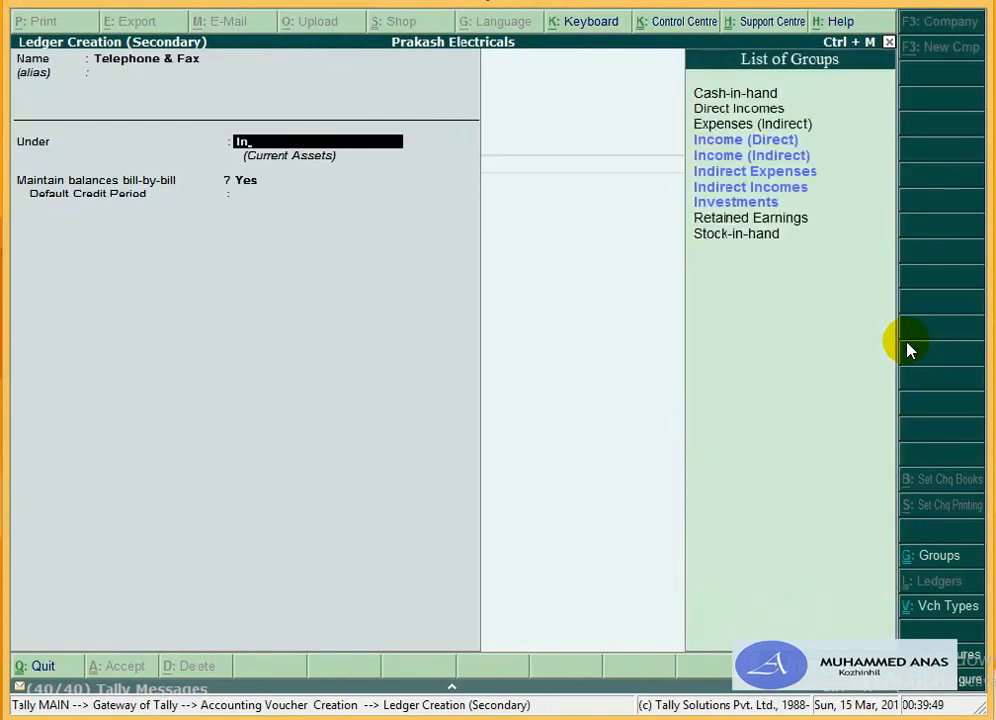
pyautogui.press('Down')
pyautogui.press('Down')
pyautogui.press('Down')
pyautogui.press('Return')
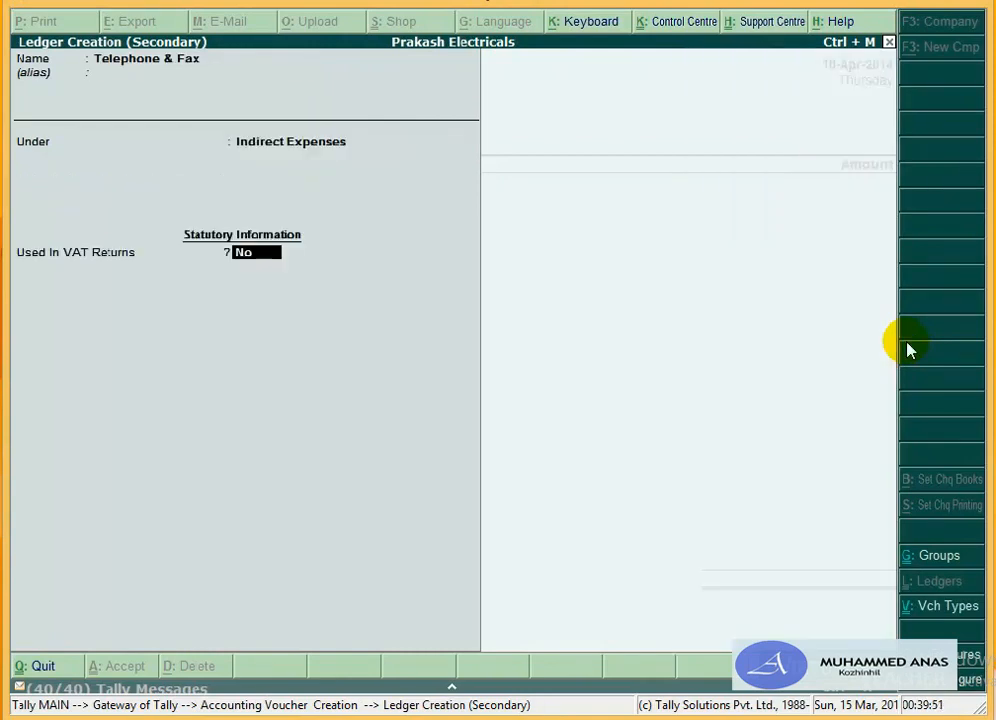
pyautogui.press('Return')
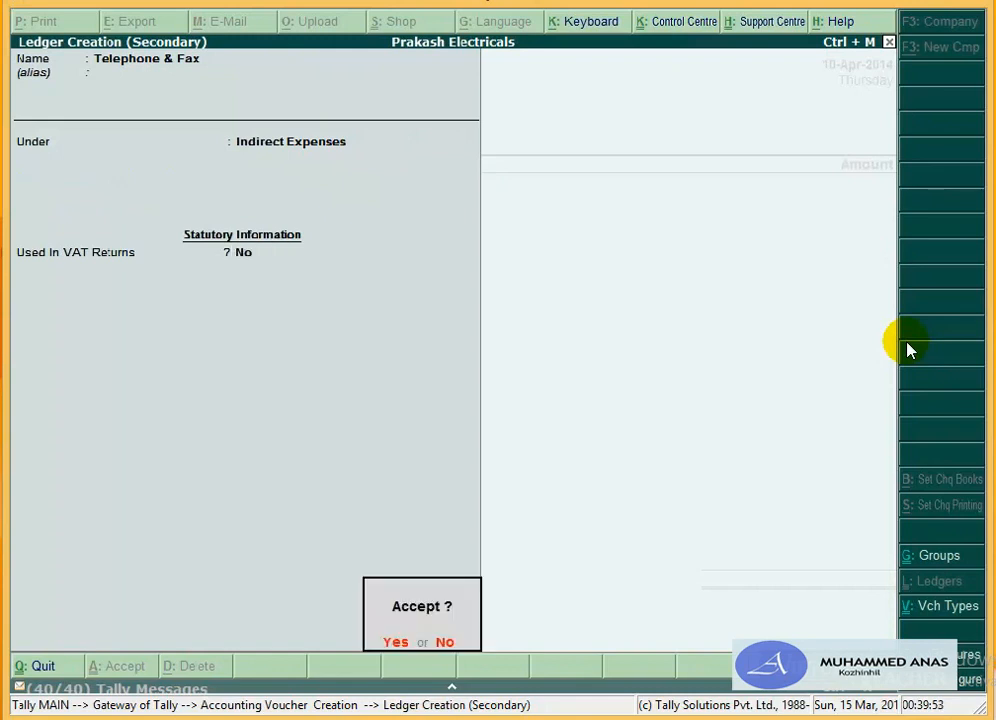
pyautogui.press('Return')
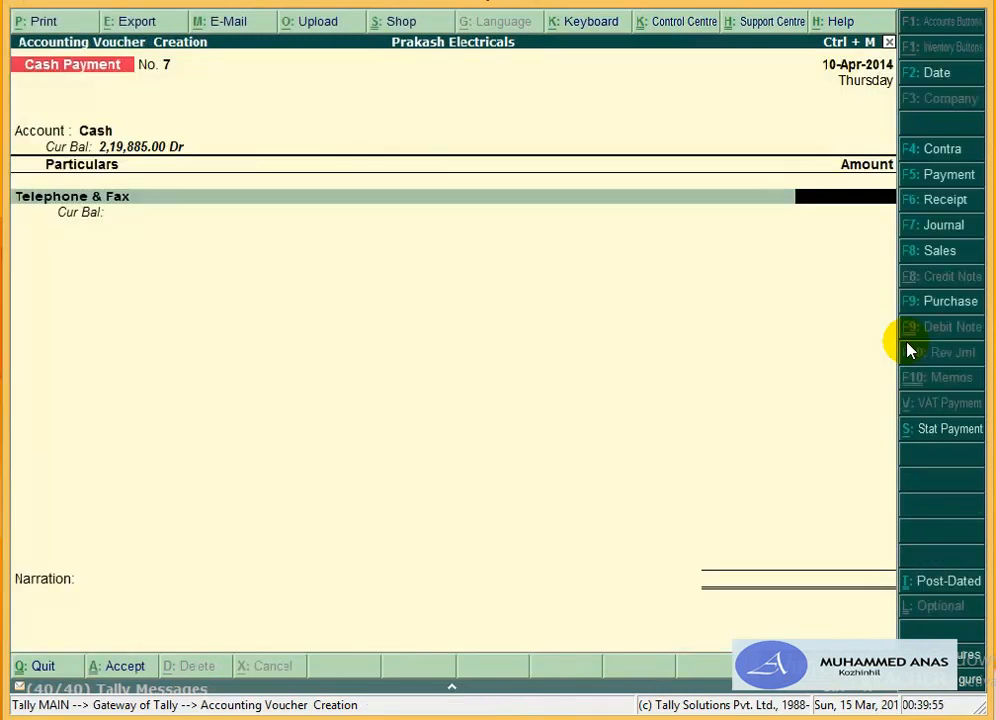
# Step: Set the Telephone & Fax payment to 26.00, add the narration "being the telephone charges paid vide bill no." and save the voucher
pyautogui.write('26')
pyautogui.press('Return')
pyautogui.write('b')
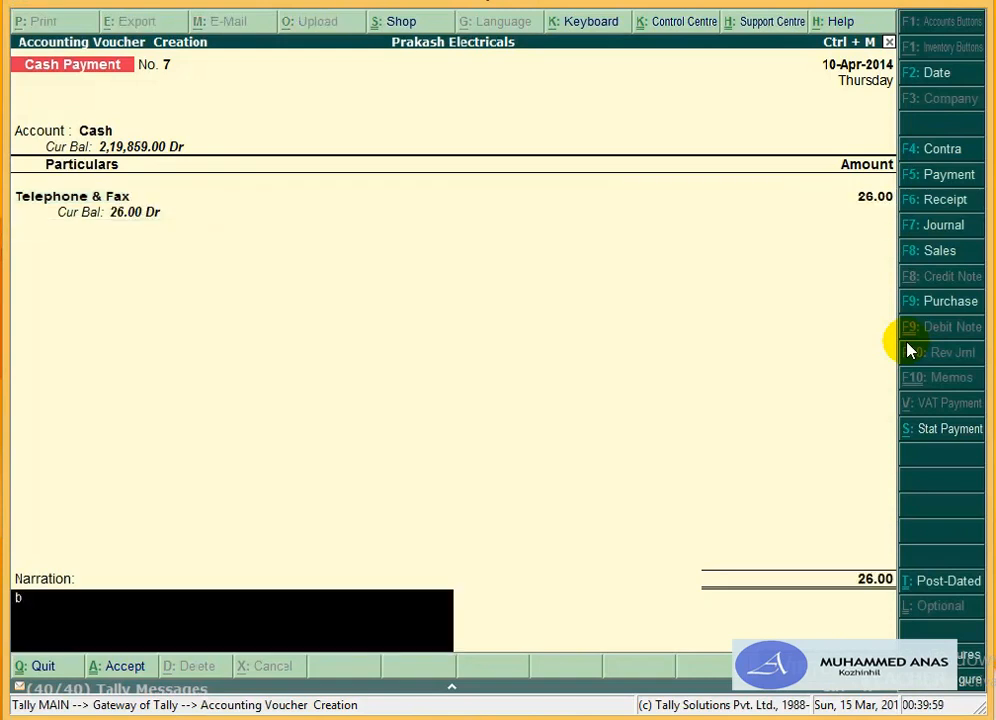
pyautogui.write('eing the tele')
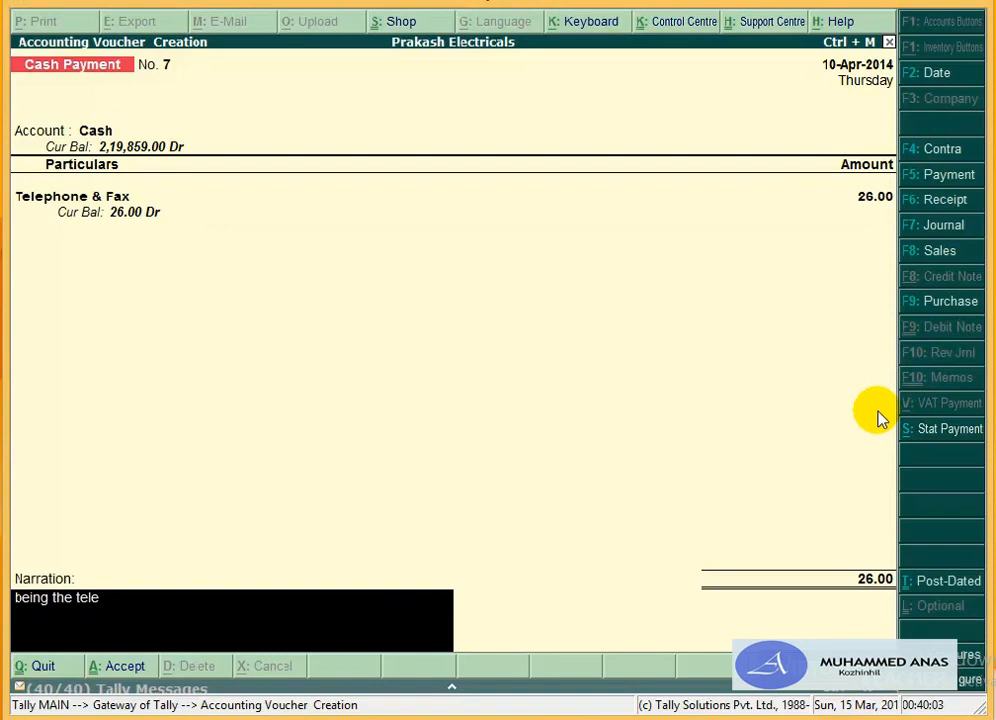
pyautogui.write('phone charges')
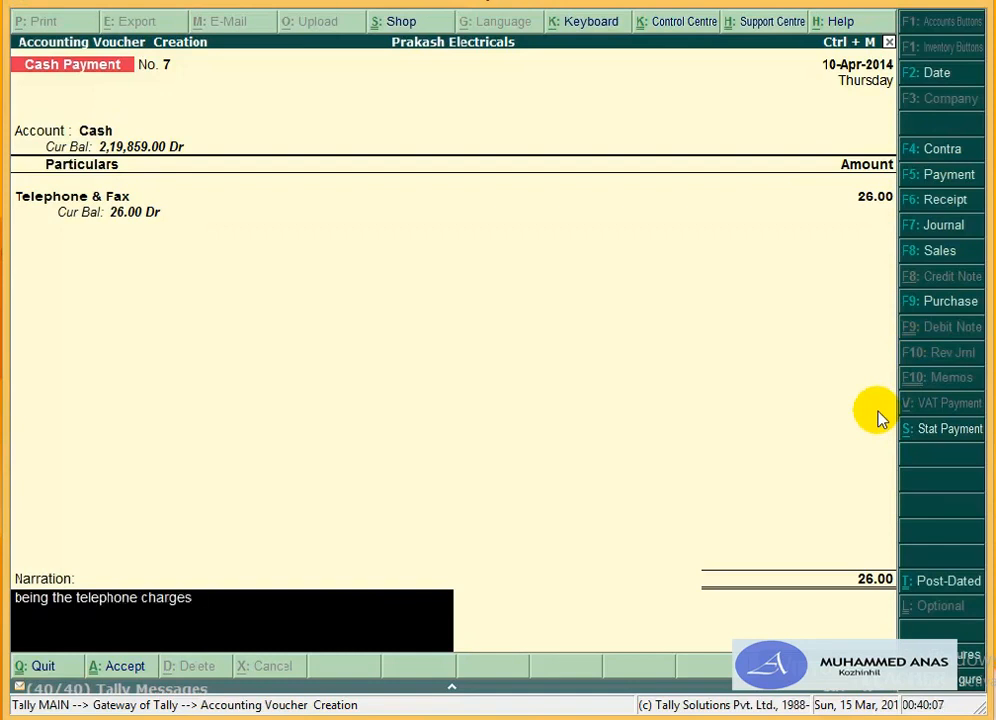
pyautogui.write(' paid vide bill')
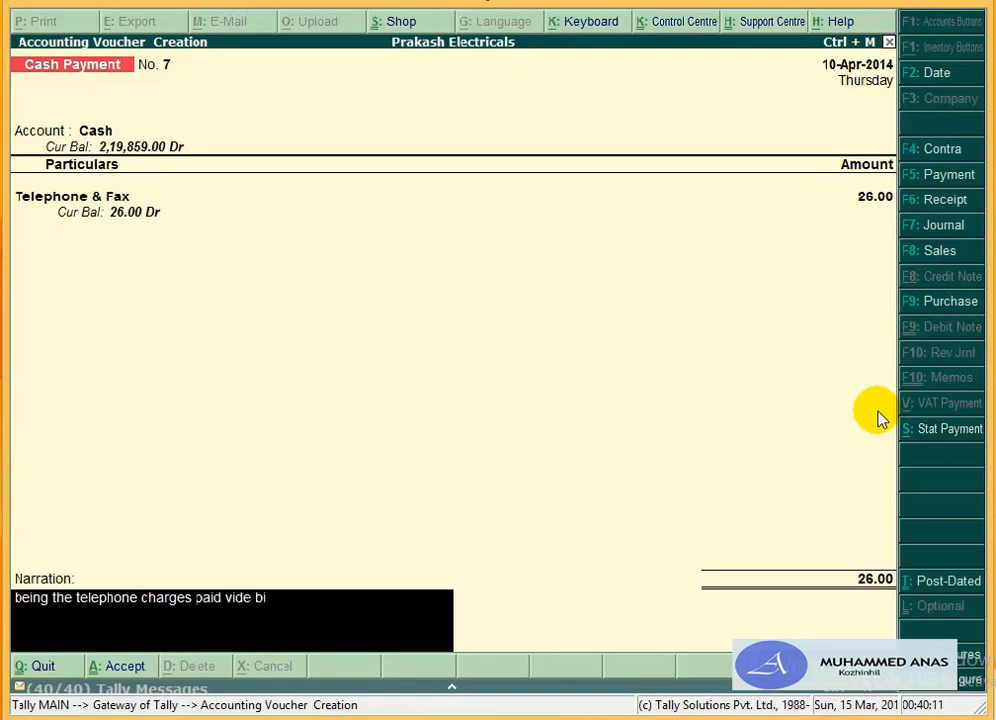
pyautogui.write(' no.')
pyautogui.press('Return')
pyautogui.press('Return')
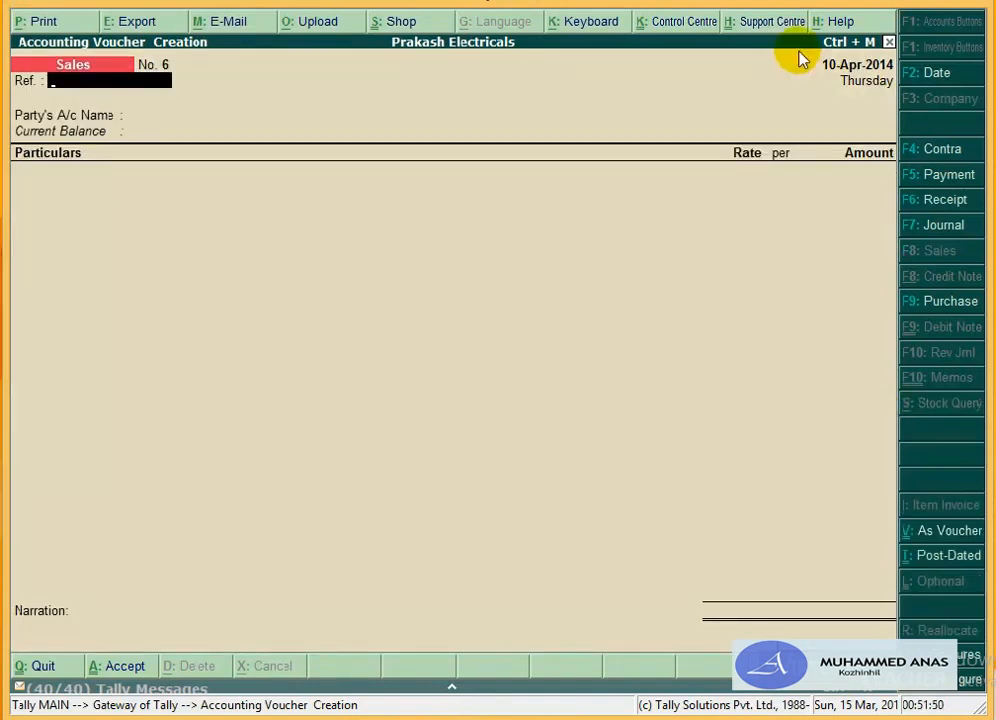
# Step: Give the 10 April sales voucher the reference 3256 and set Jose Electricals as the party
pyautogui.write('3256')
pyautogui.press('Return')
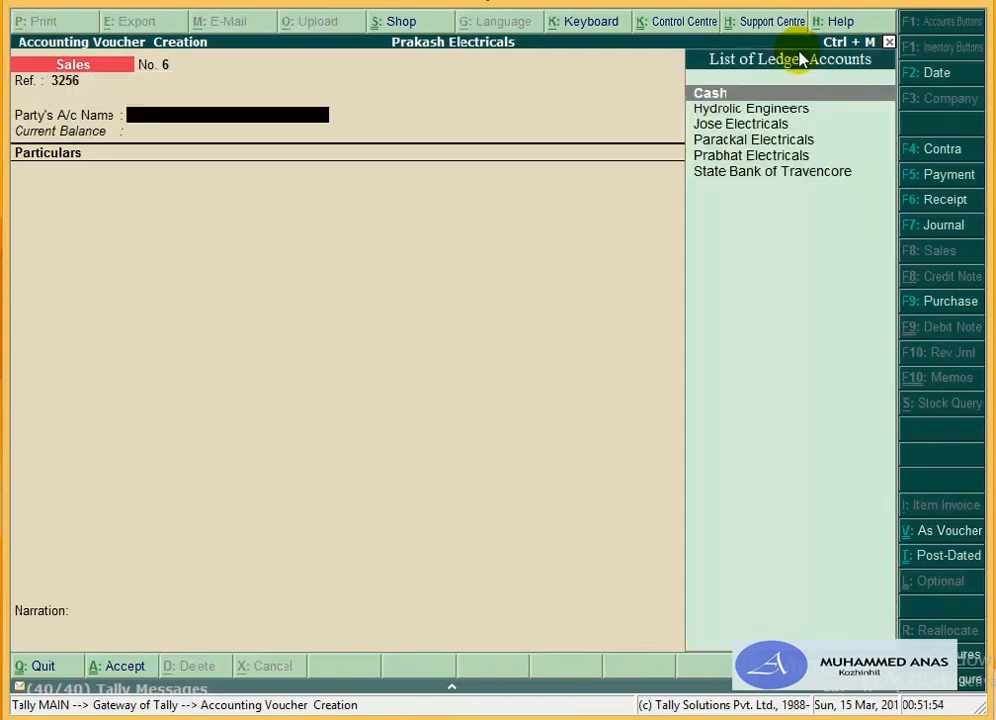
pyautogui.press('Down')
pyautogui.press('Down')
pyautogui.press('Return')
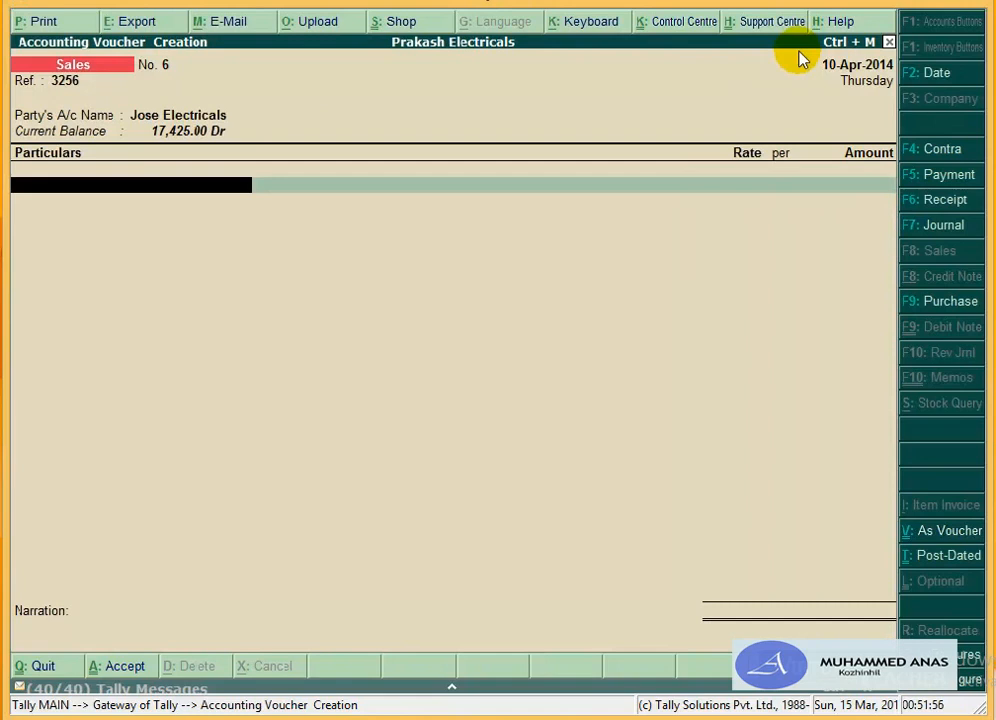
# Step: Add the Sales 12.5% ledger to the sales voucher with an amount of 3,852
pyautogui.write('Sa')
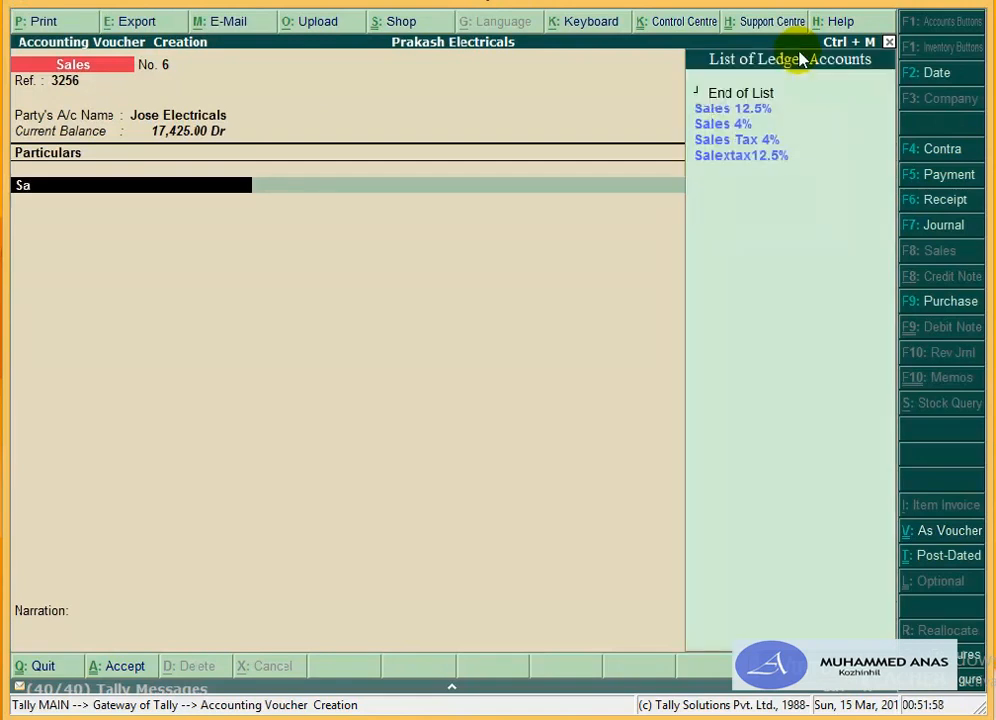
pyautogui.write('l')
pyautogui.press('Down')
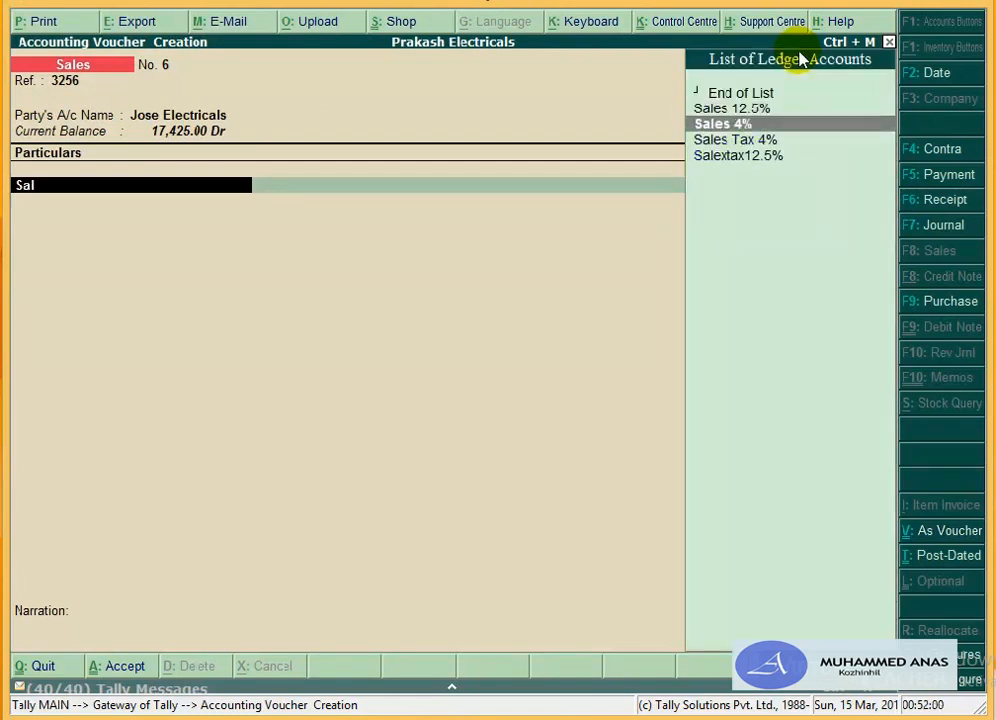
pyautogui.press('Up')
pyautogui.press('Return')
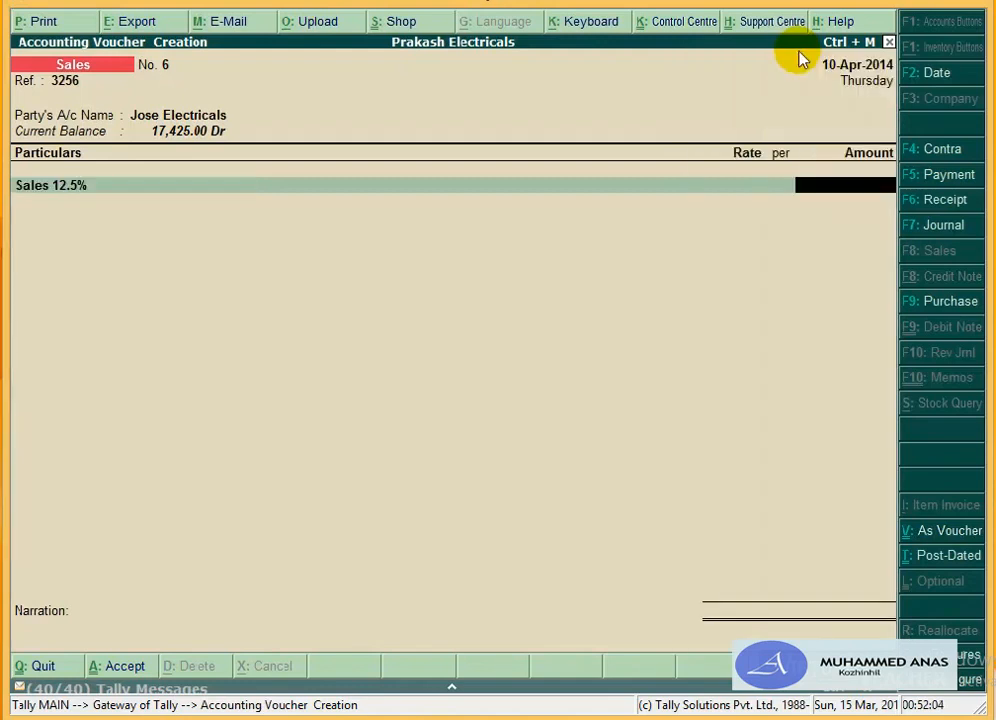
pyautogui.write('3852')
pyautogui.press('Return')
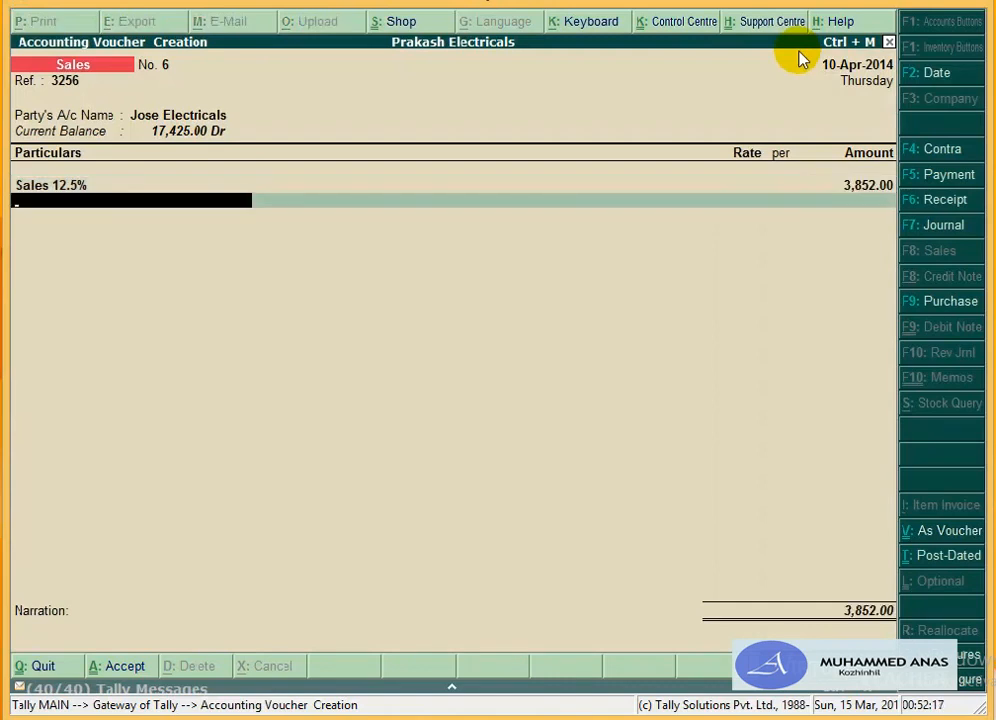
# Step: Add the Salextax12.5% ledger with its automatically calculated amount and end the list of particulars
pyautogui.write('Sa')
pyautogui.press('Down')
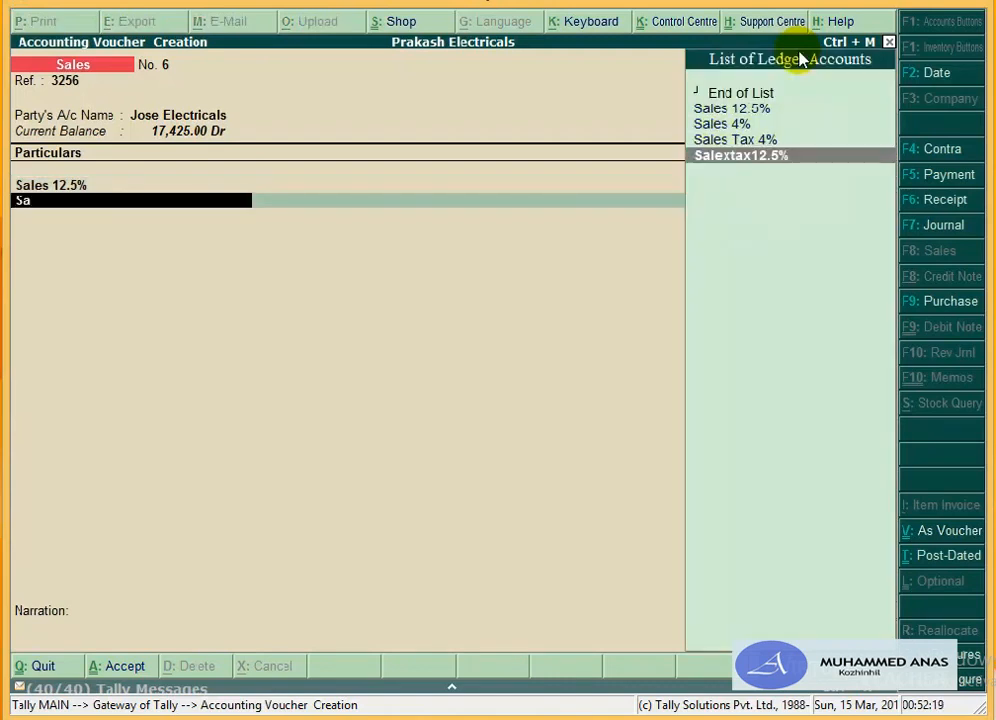
pyautogui.press('Return')
pyautogui.press('Return')
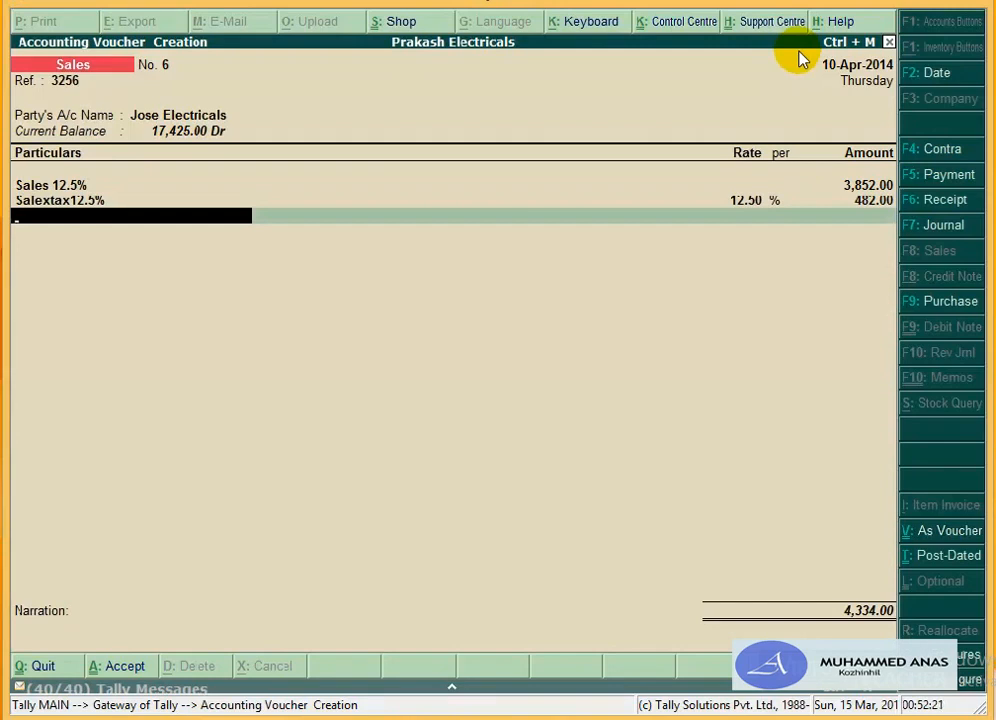
pyautogui.press('Return')
pyautogui.press('Return')
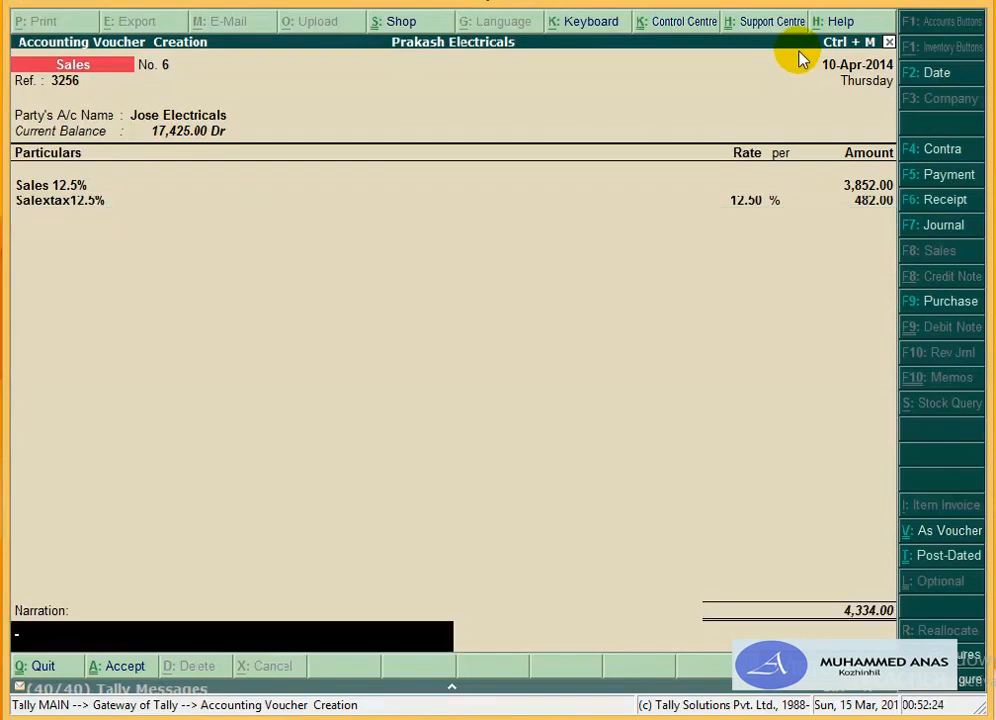
# Step: Enter the narration "being the sales made towards the bill no." and save the sales voucher
pyautogui.write('being the sales made')
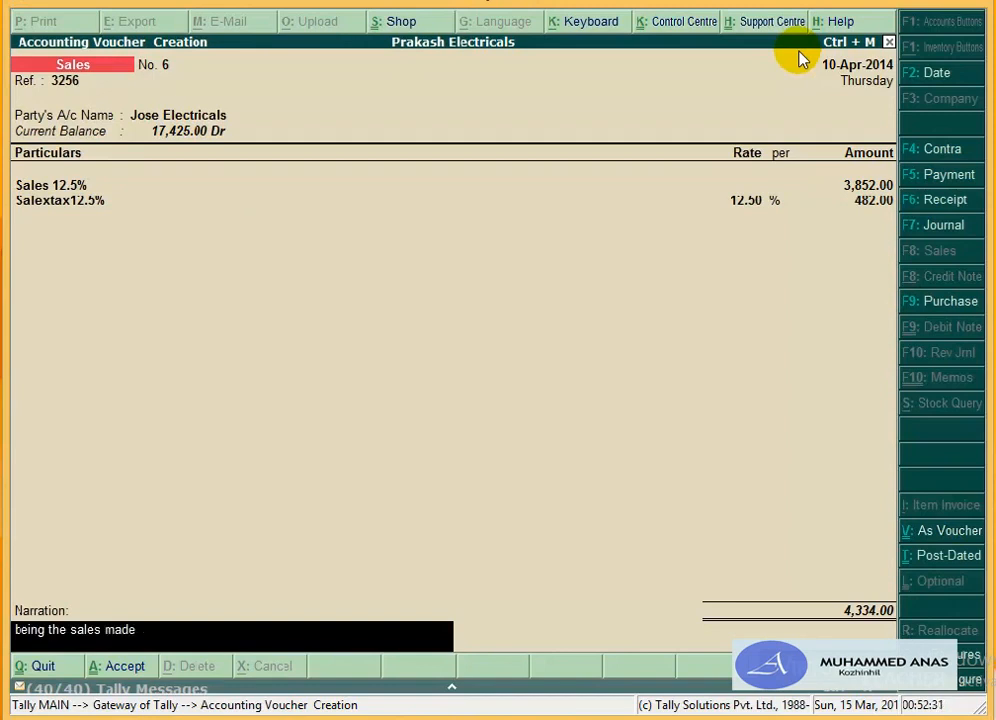
pyautogui.write('towaR')
pyautogui.press('BackSpace')
pyautogui.write('rds the bill')
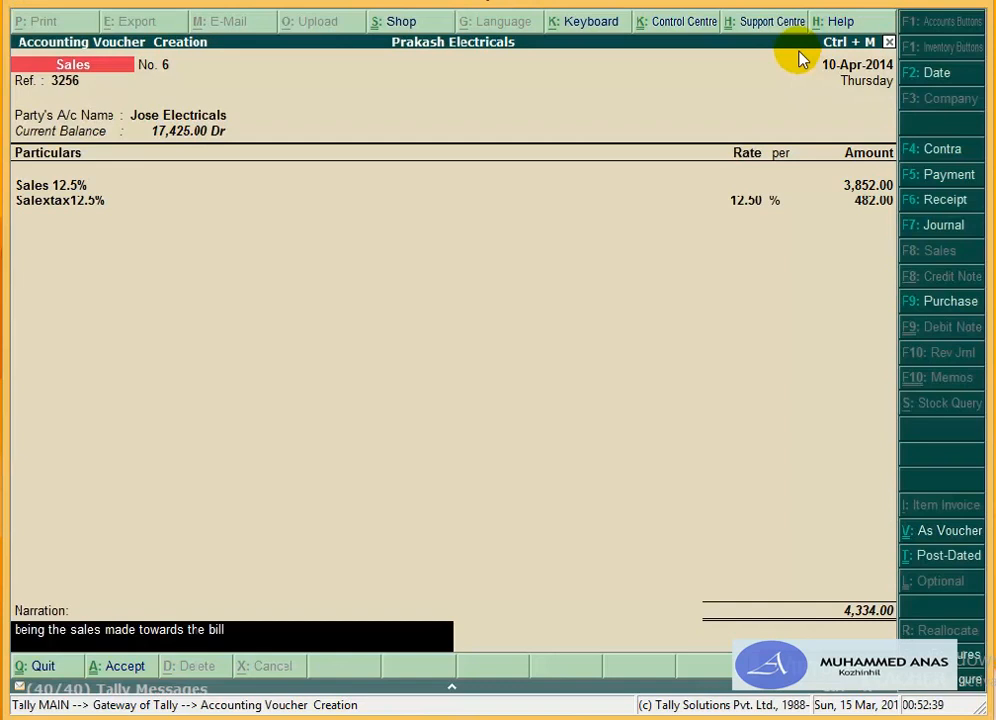
pyautogui.write(' no.')
pyautogui.press('Return')
pyautogui.press('Return')
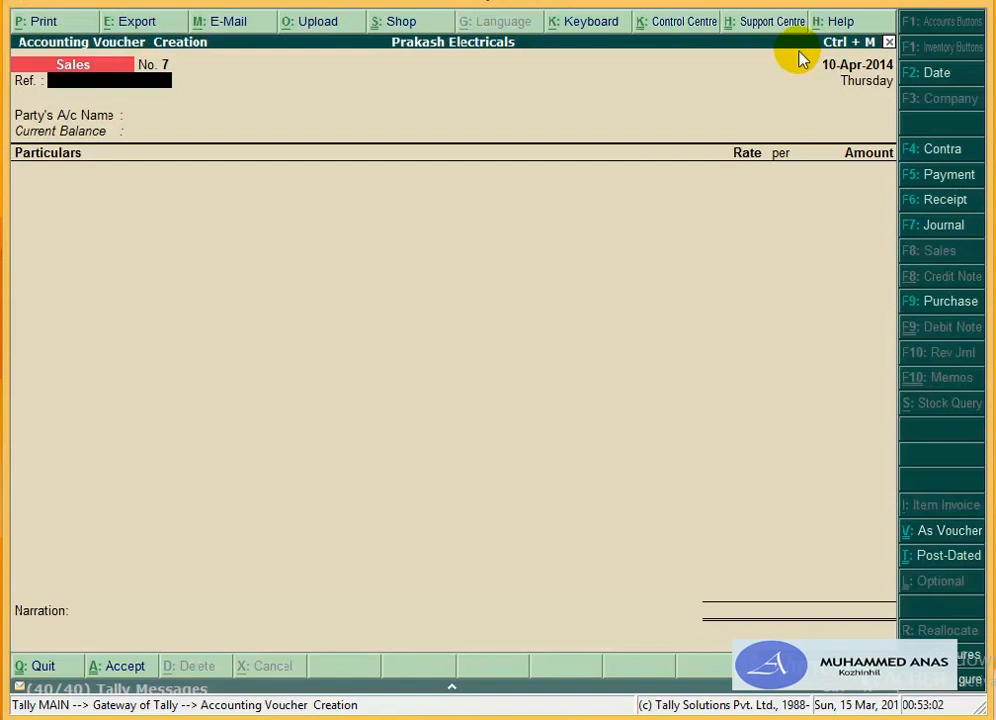
# Step: Start a Bank Receipt voucher with State Bank of Travencore as the account
pyautogui.press('F6')
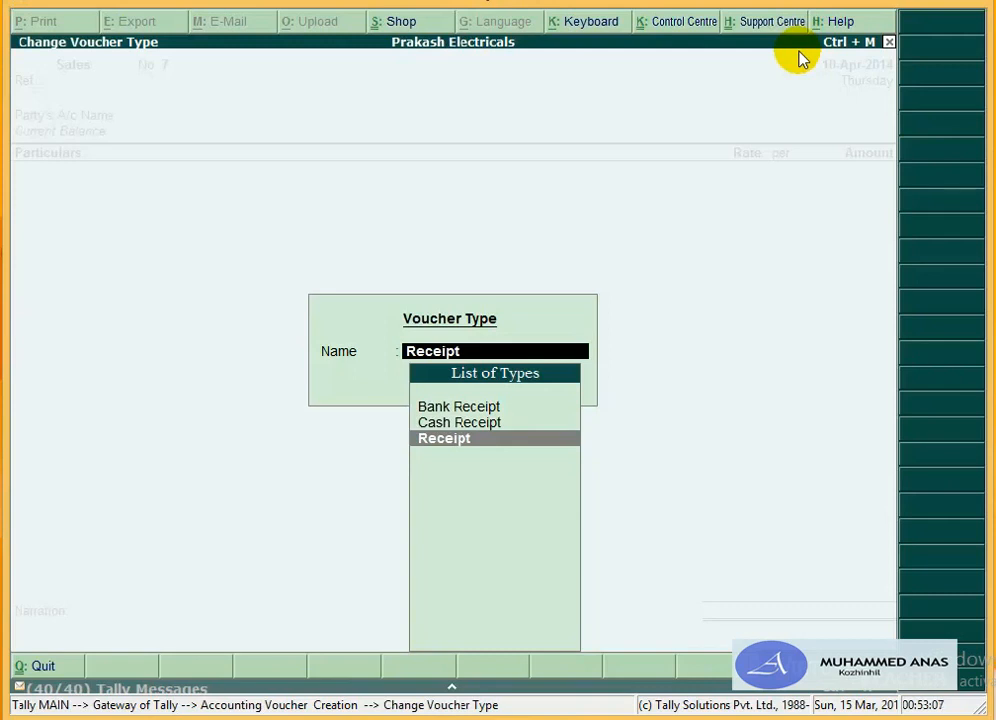
pyautogui.press('Up')
pyautogui.press('Up')
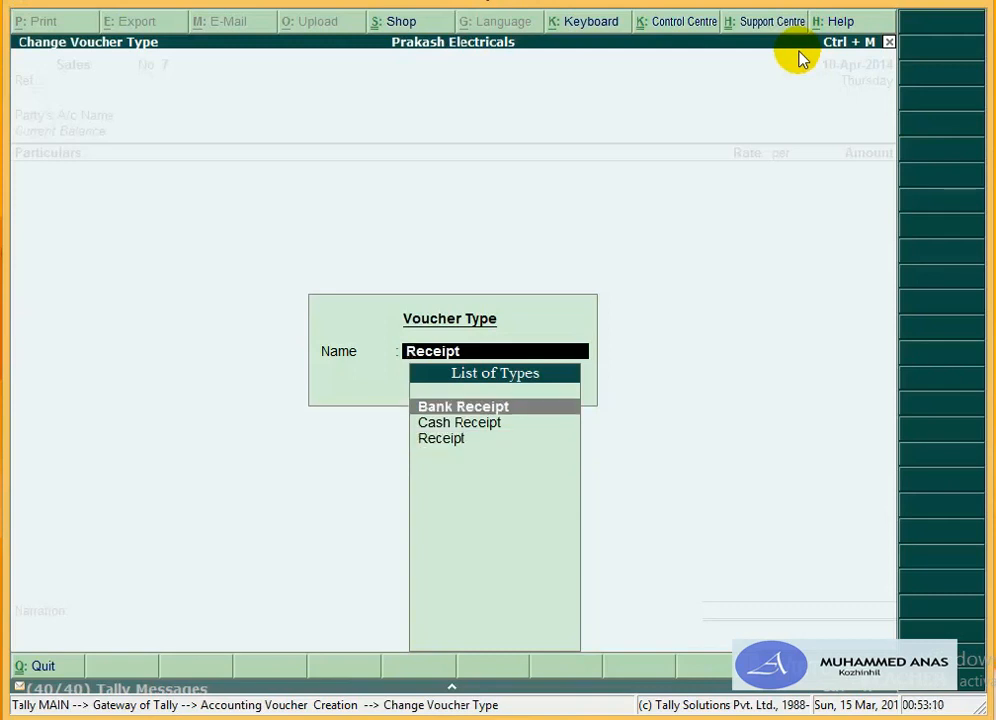
pyautogui.press('Return')
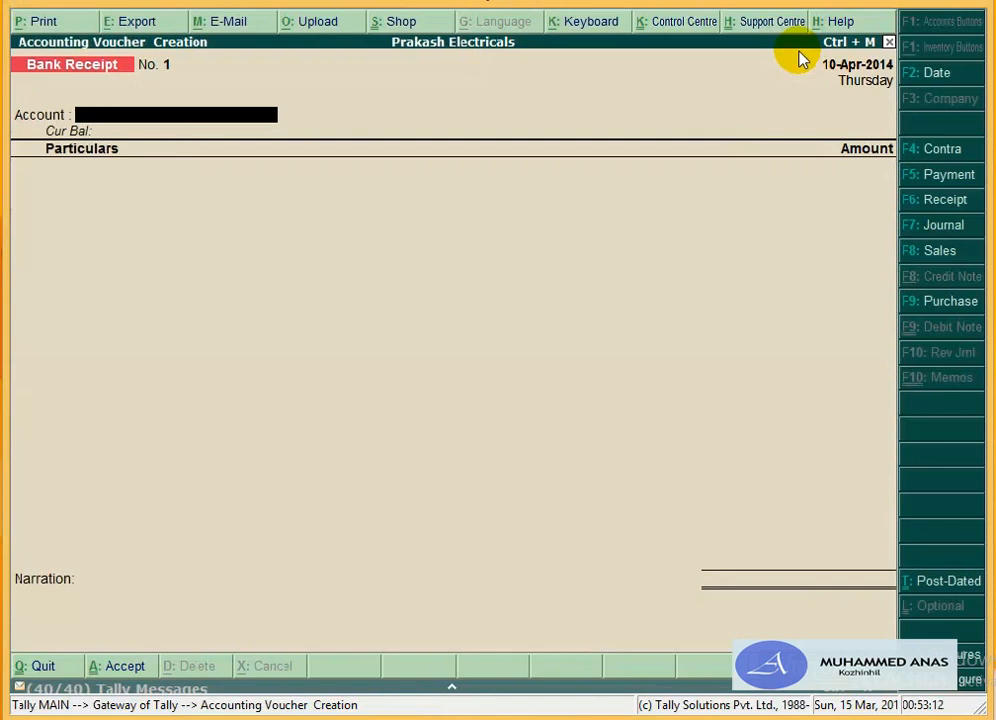
pyautogui.write('S')
pyautogui.press('Return')
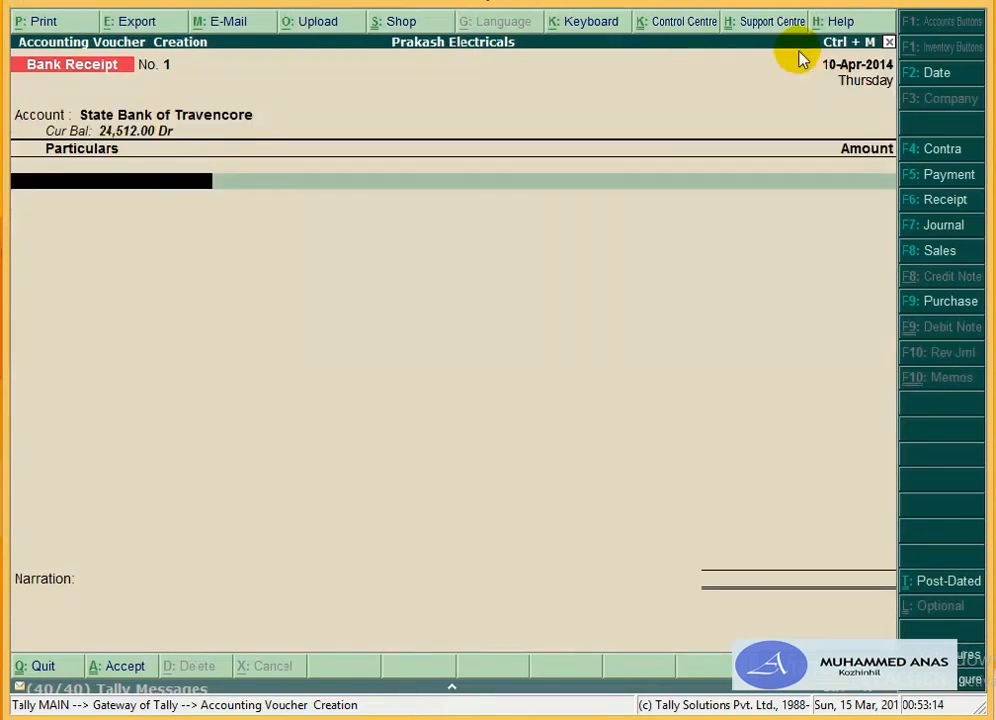
# Step: Credit Jose Electricals and allocate 17,425 as Agst Ref to pending bill 3
pyautogui.write('Jo')
pyautogui.press('Return')
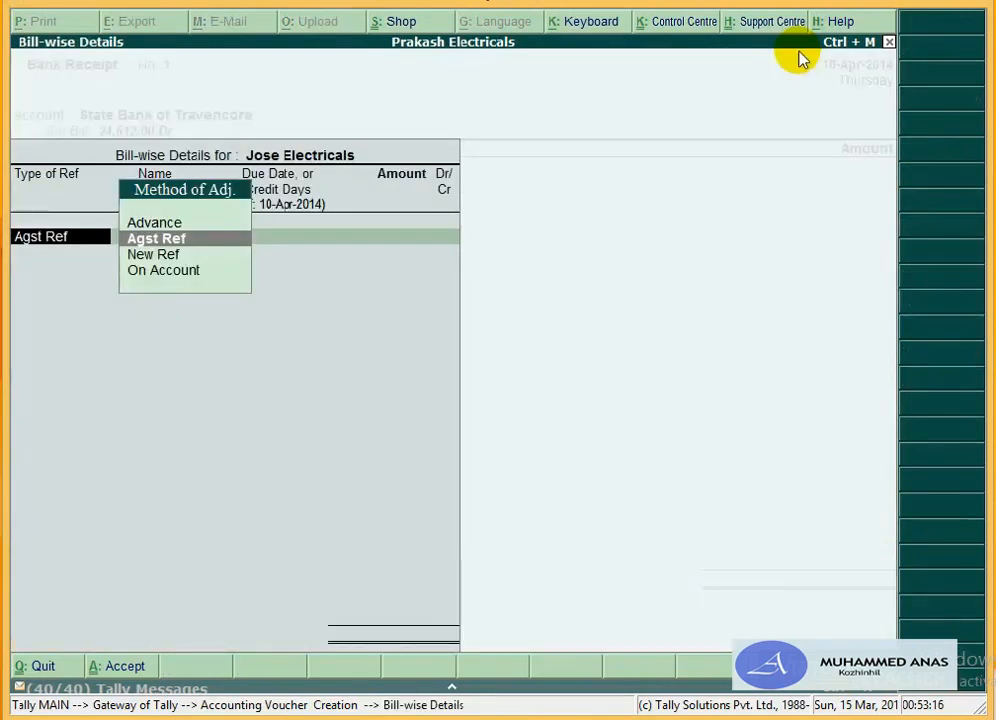
pyautogui.press('Return')
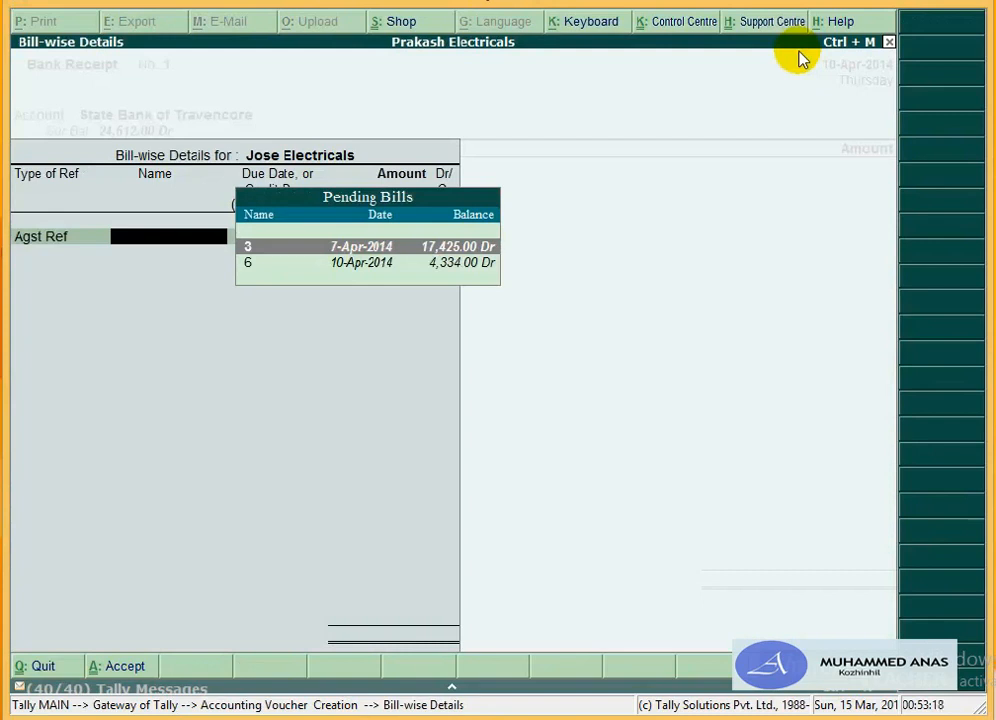
pyautogui.press('Return')
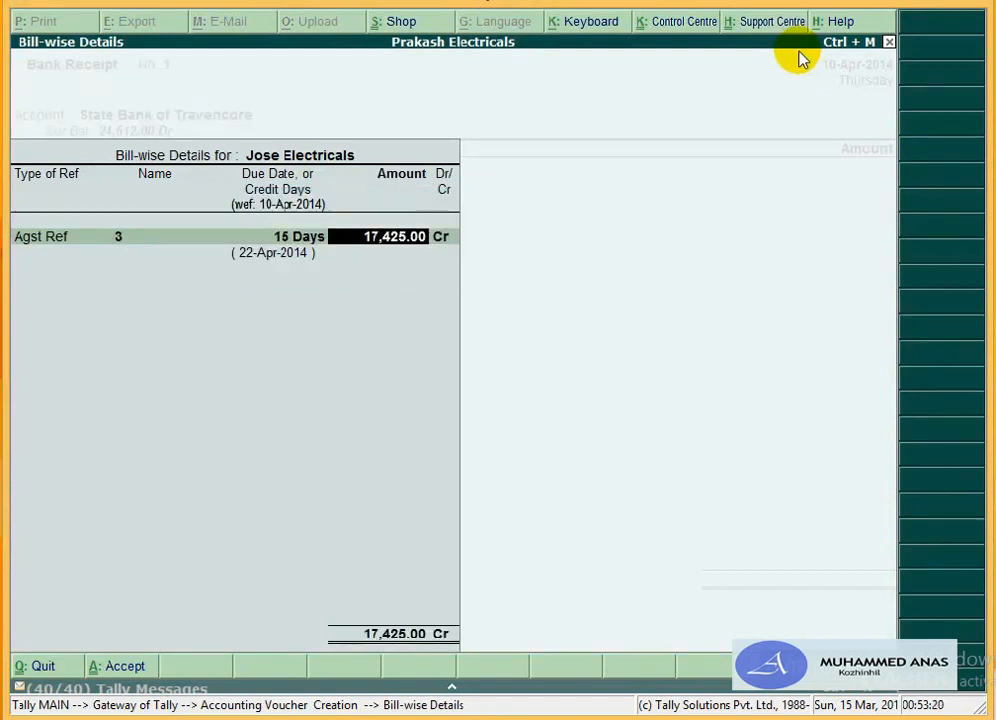
pyautogui.press('Return')
pyautogui.press('Return')
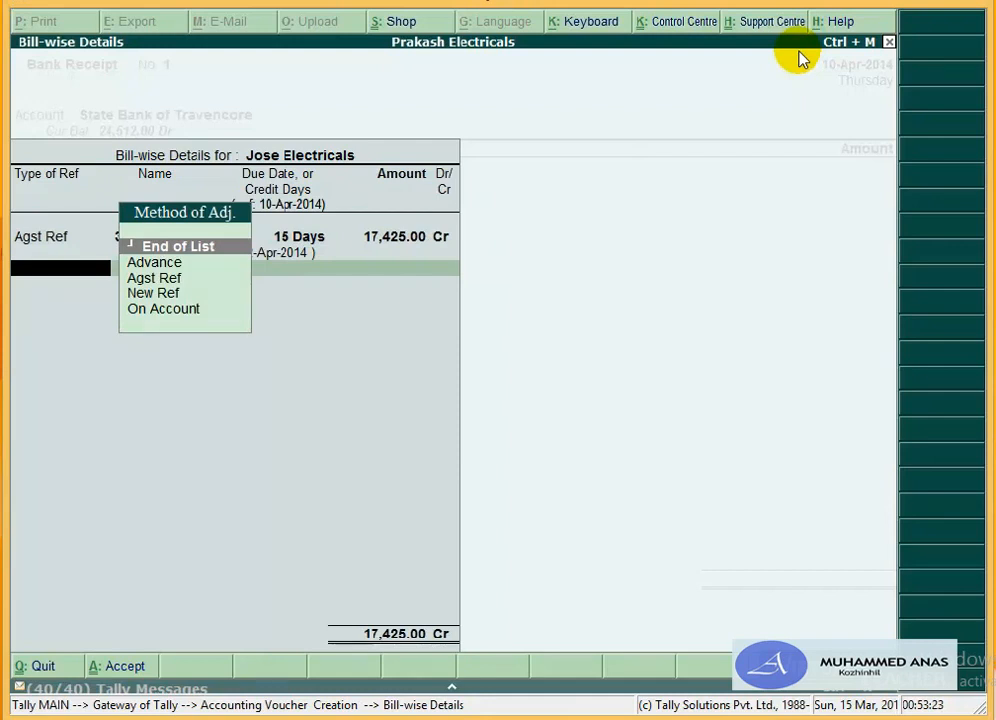
# Step: Add a second Agst Ref allocation for Jose Electricals against pending bill 6
pyautogui.press('Down')
pyautogui.press('Down')
pyautogui.press('Down')
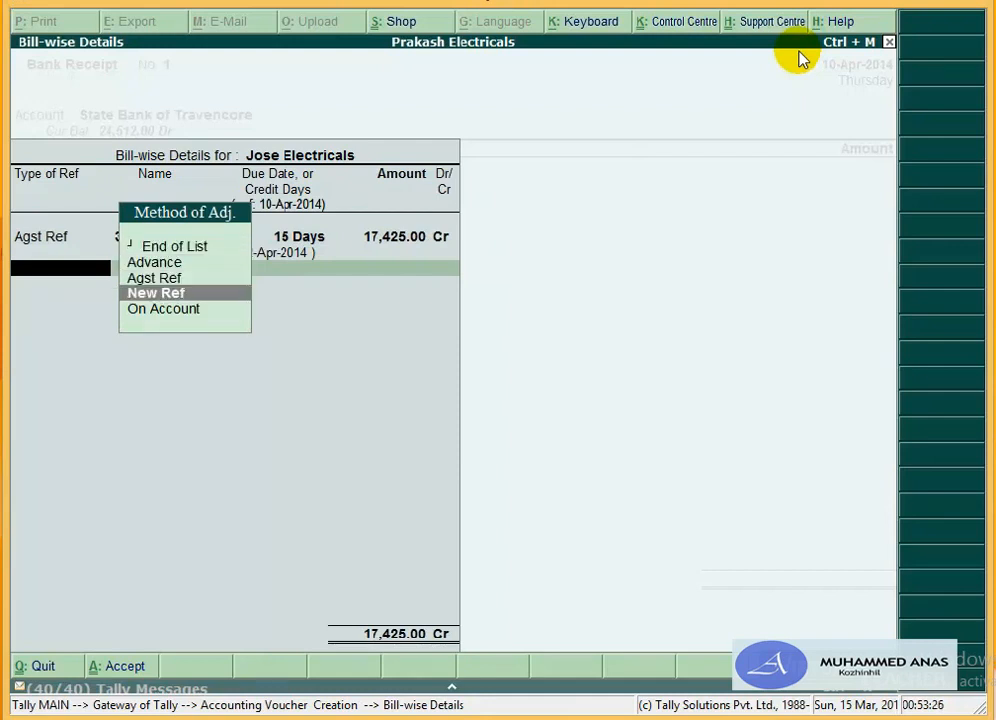
pyautogui.press('Up')
pyautogui.press('Return')
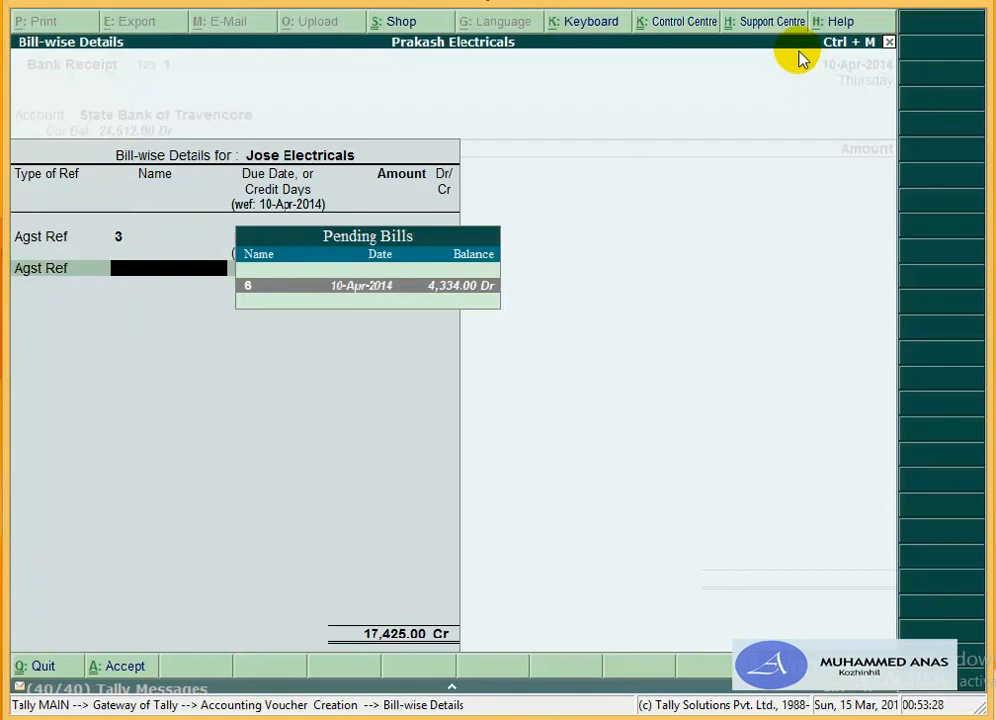
pyautogui.press('Return')
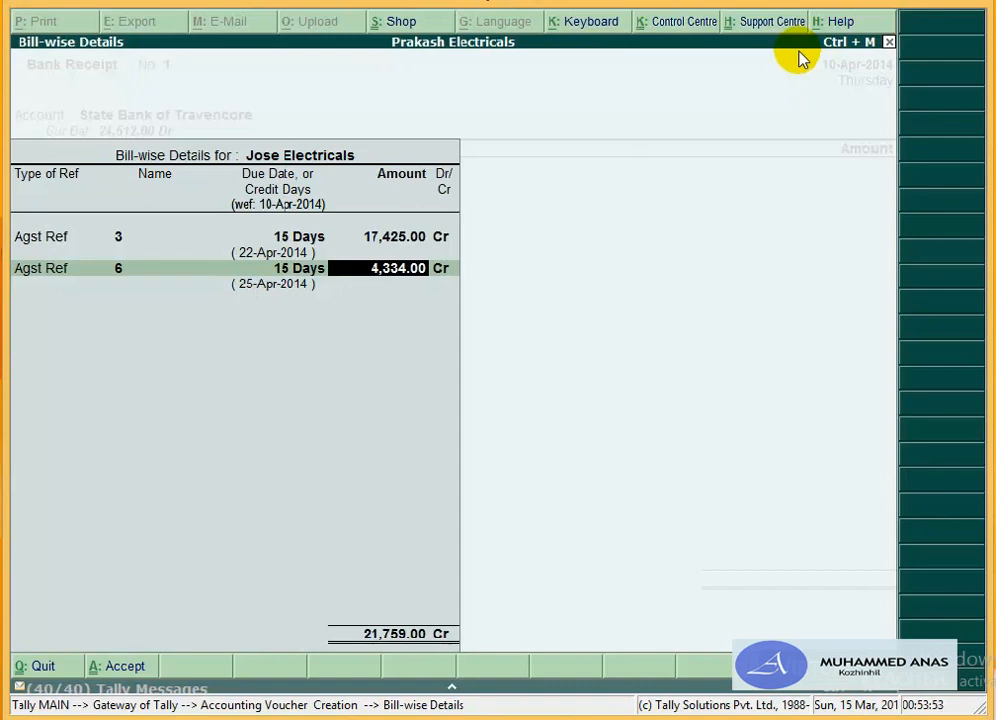
pyautogui.hotkey('ctrl', 'n')
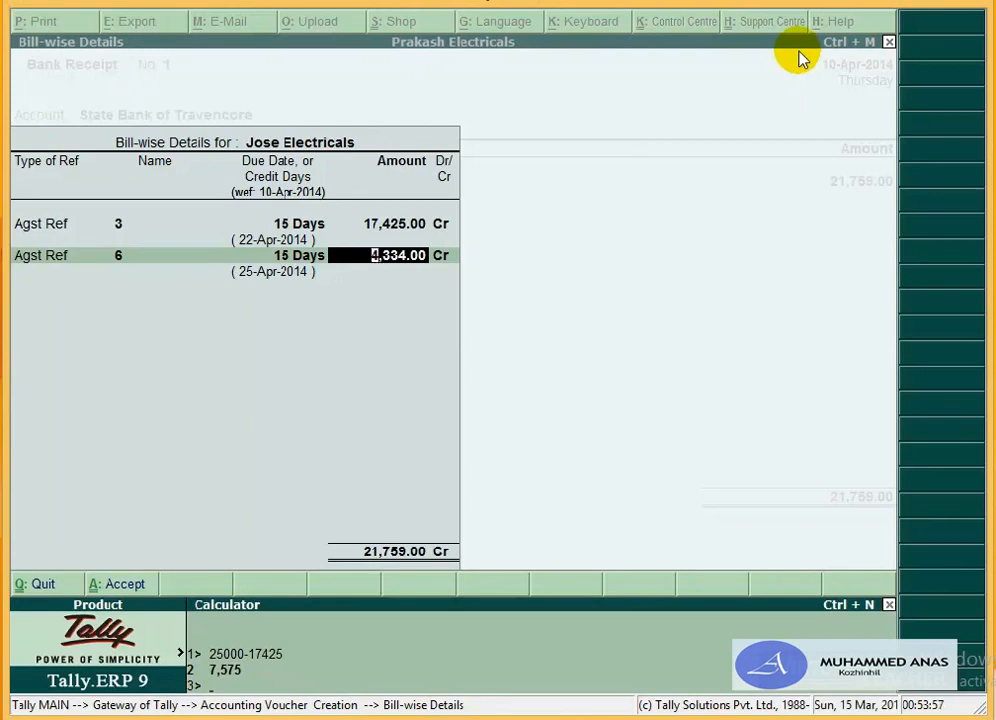
pyautogui.write('20000-17425')
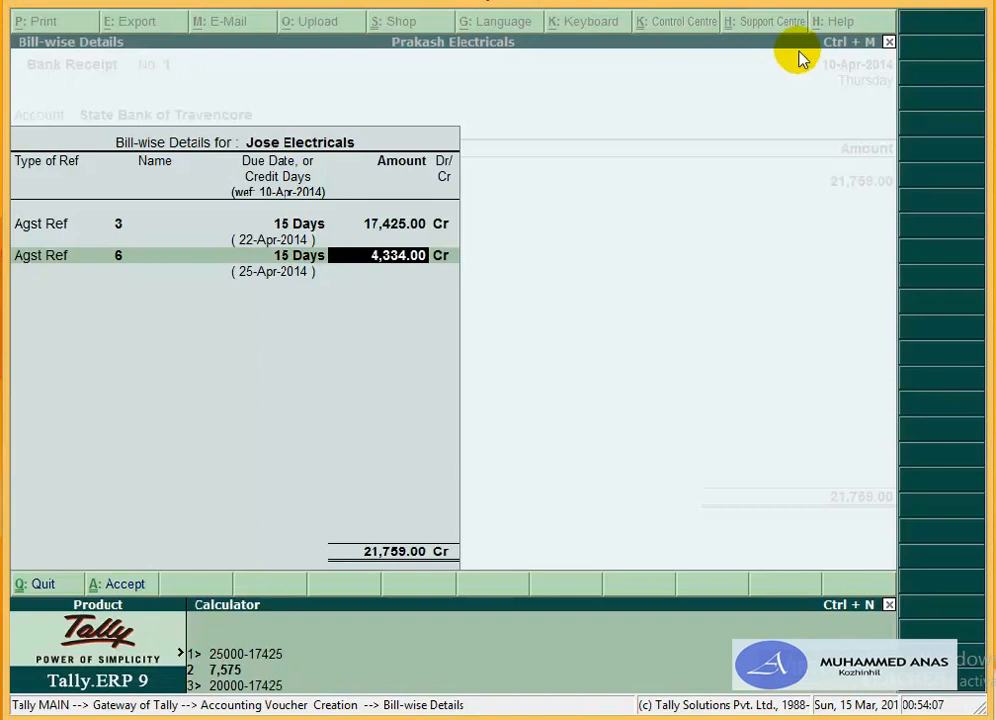
pyautogui.press('Return')
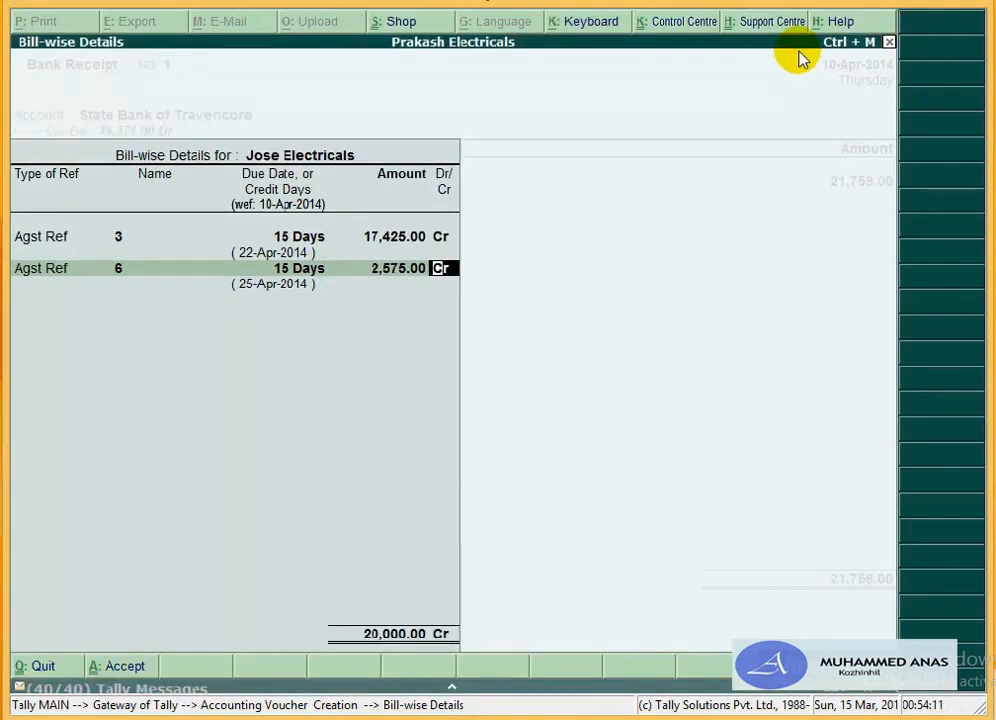
pyautogui.press('Return')
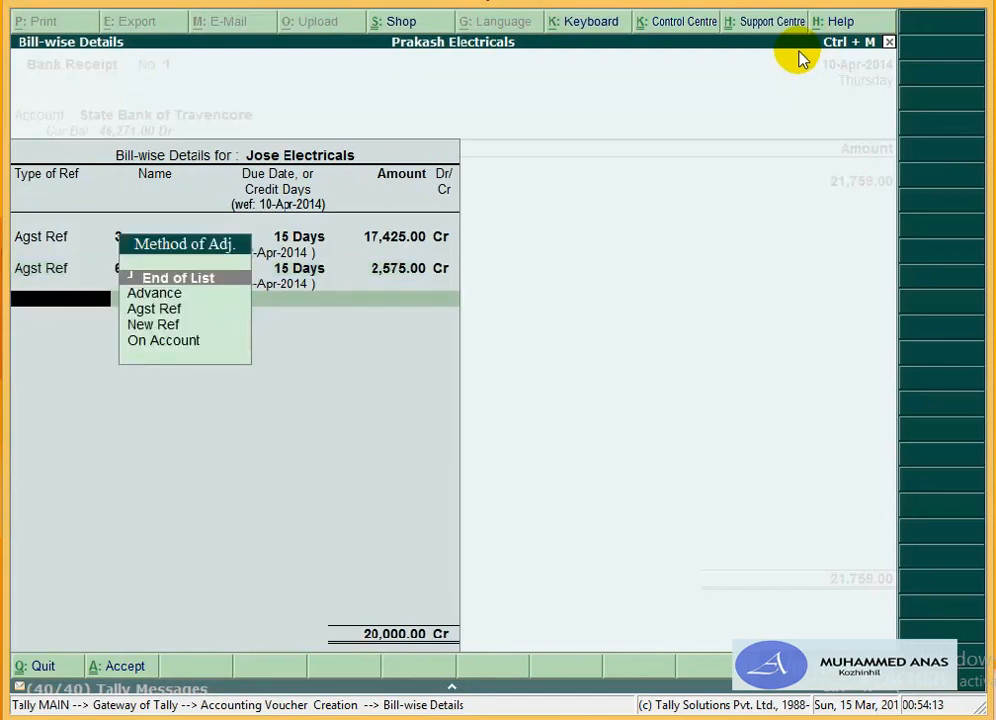
pyautogui.press('Return')
pyautogui.press('Return')
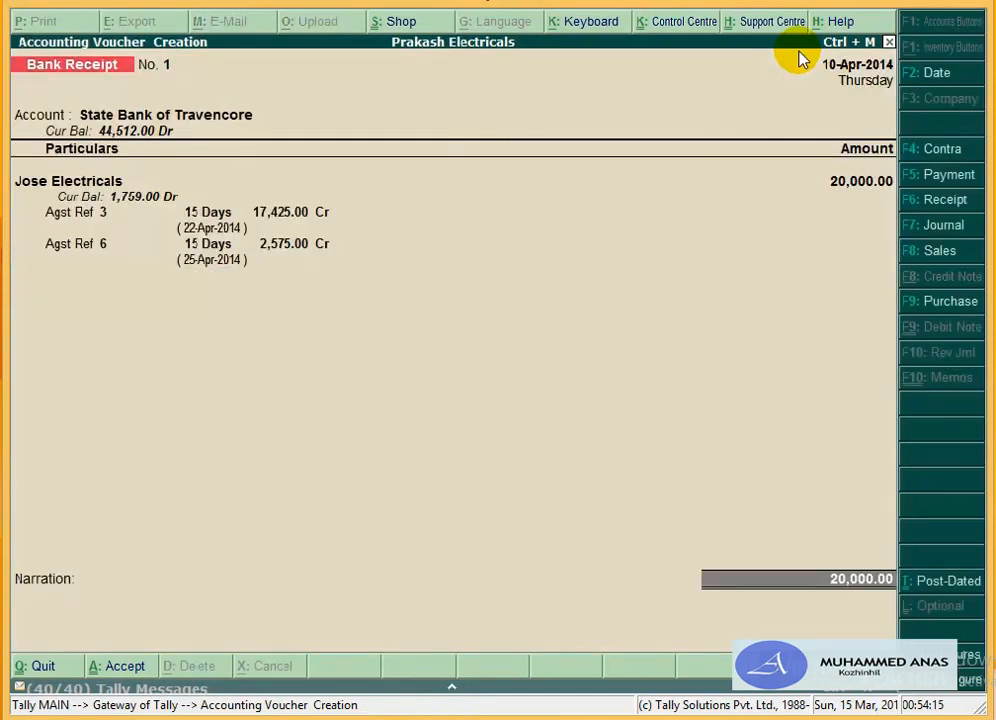
# Step: Accept the State Bank of Travencore allocation as Cheque/DD dated 10-Apr-2014, leaving the instrument number, bank and branch blank
pyautogui.press('Return')
pyautogui.press('Return')
pyautogui.press('Return')
pyautogui.press('Return')
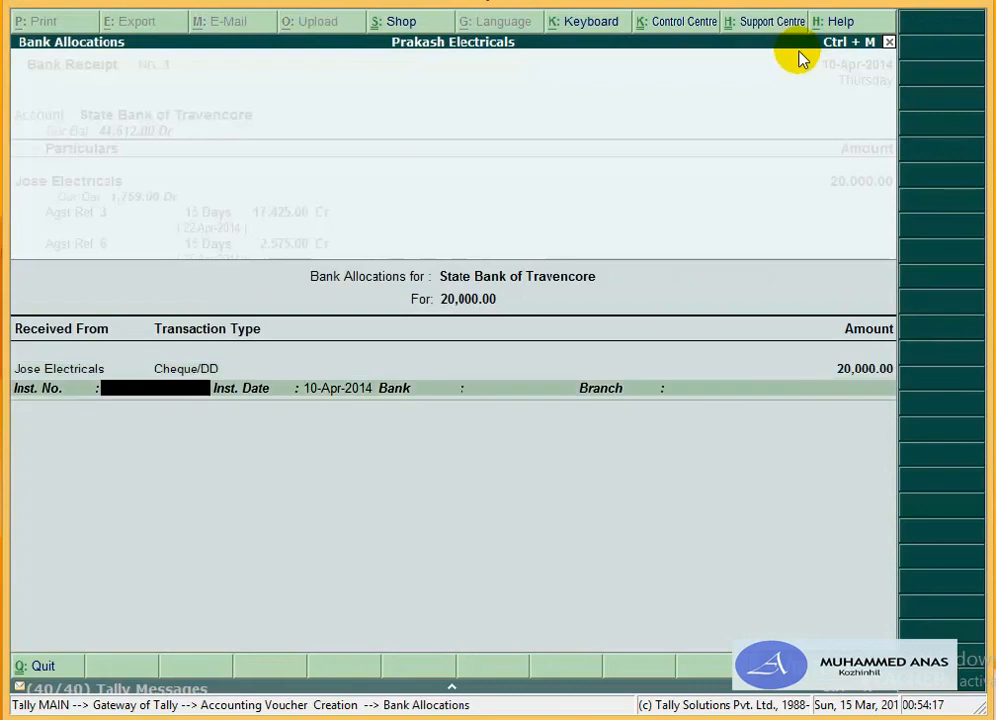
pyautogui.press('Return')
pyautogui.press('Return')
pyautogui.press('Return')
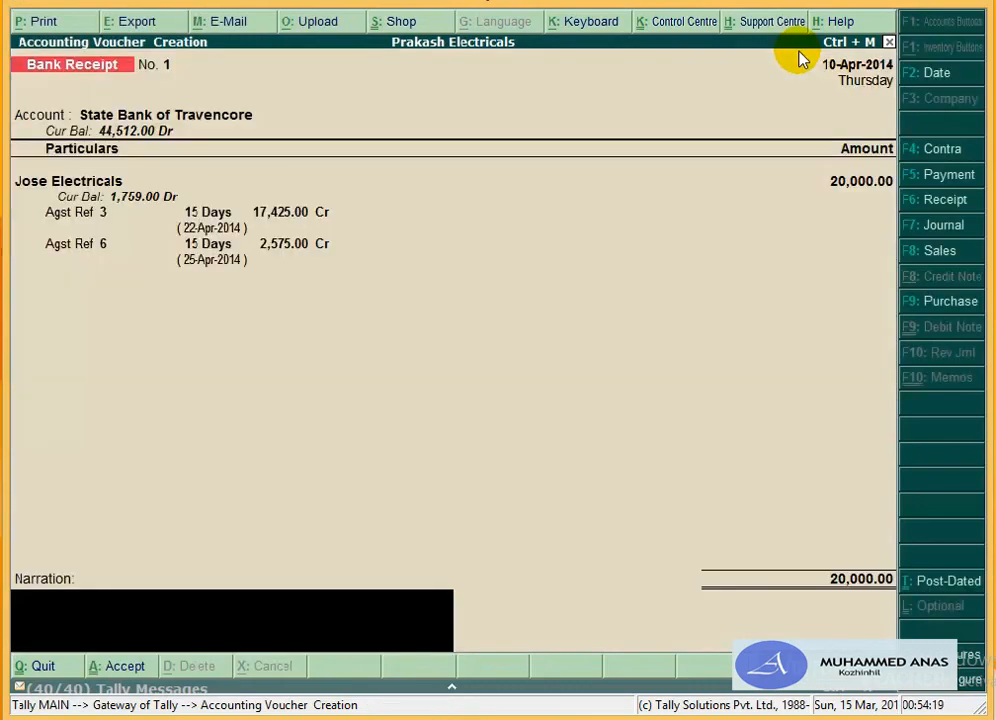
# Step: Add the narration "being the payment received from jose electricals" and save the bank receipt
pyautogui.write('being the')
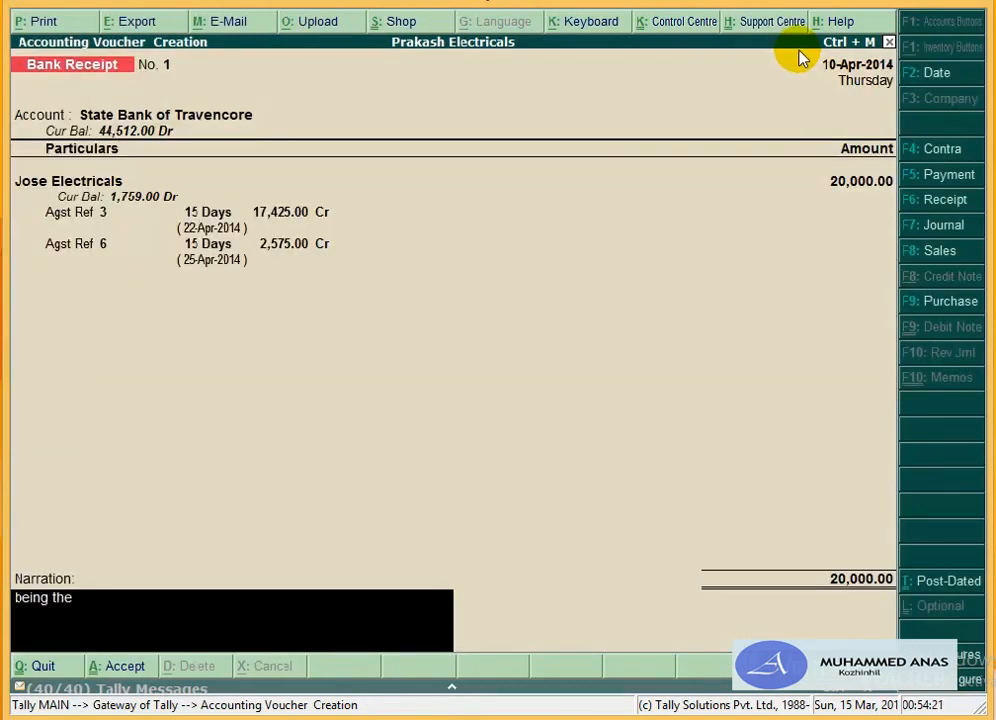
pyautogui.write(' payment receiv')
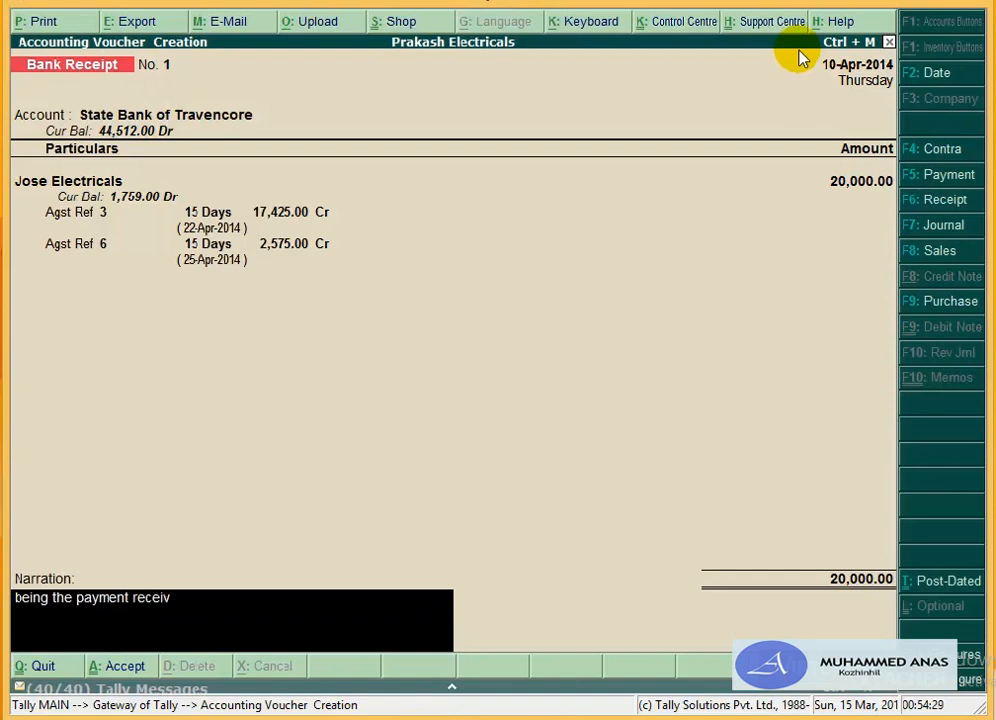
pyautogui.write('ed from josed')
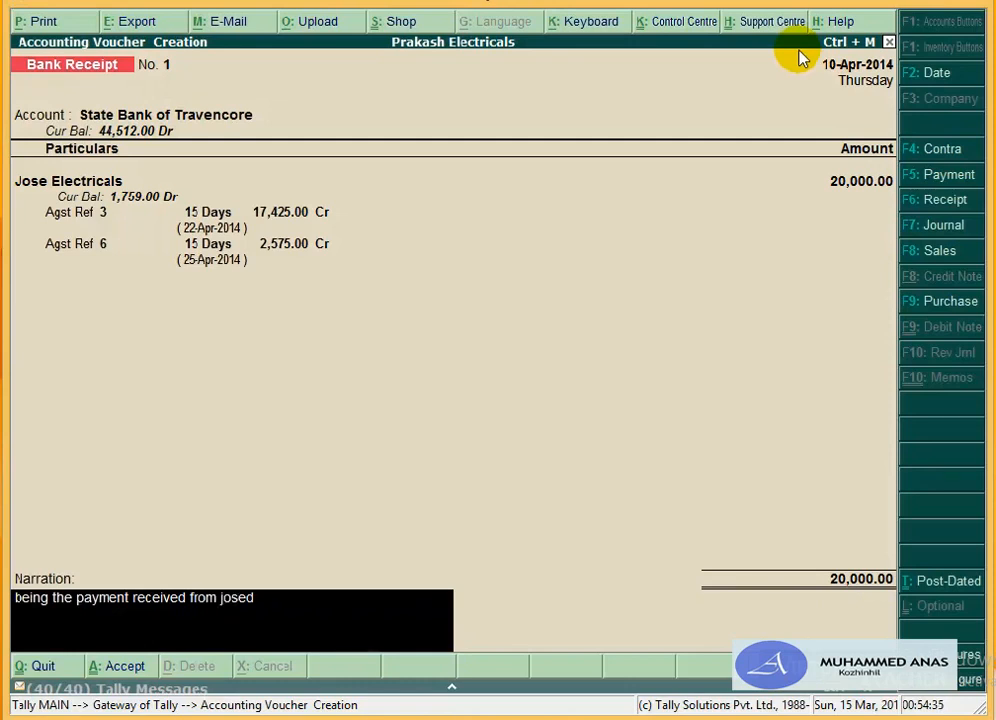
pyautogui.press('BackSpace')
pyautogui.write('electricals')
pyautogui.press('Return')
pyautogui.press('Return')
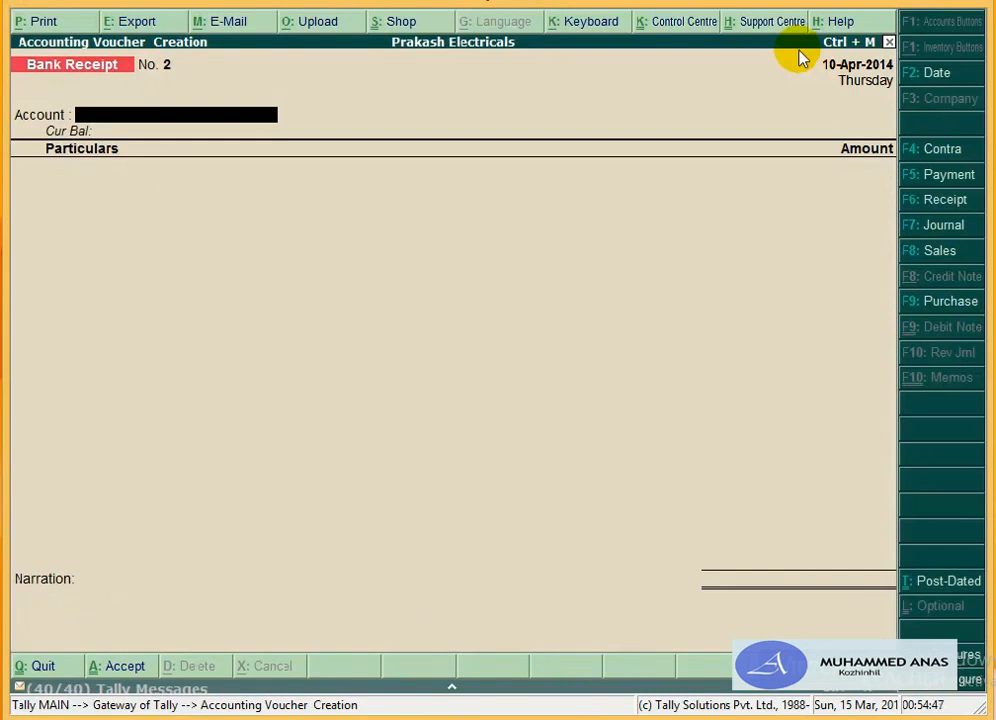
# Step: Switch to a Cash Payment voucher and choose Cash as its account
pyautogui.press('F5')
pyautogui.press('Up')
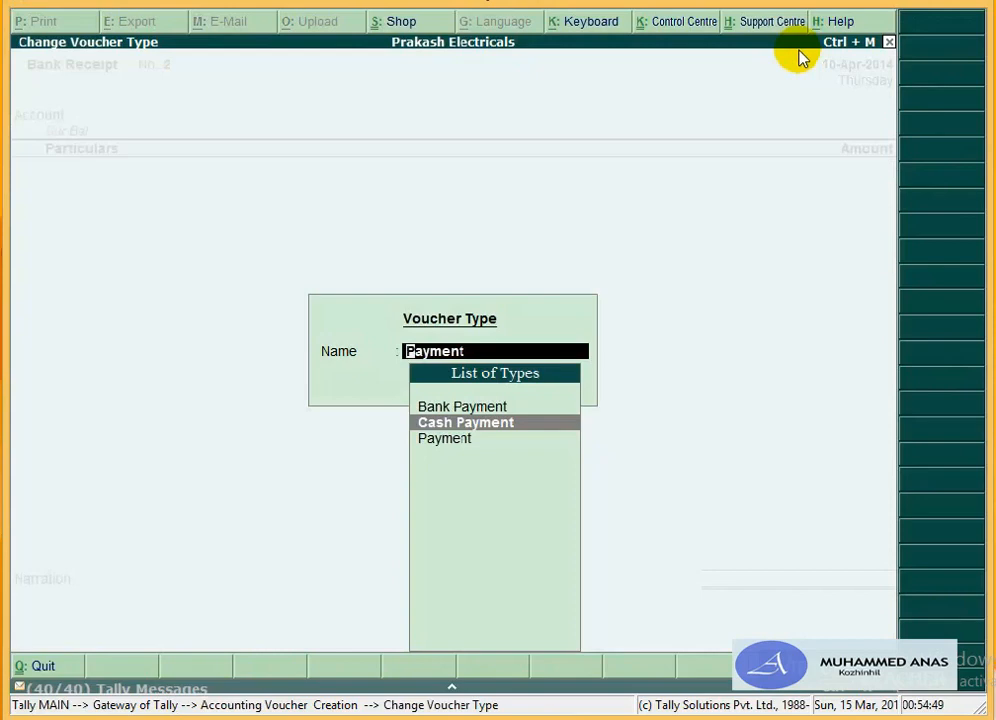
pyautogui.press('Return')
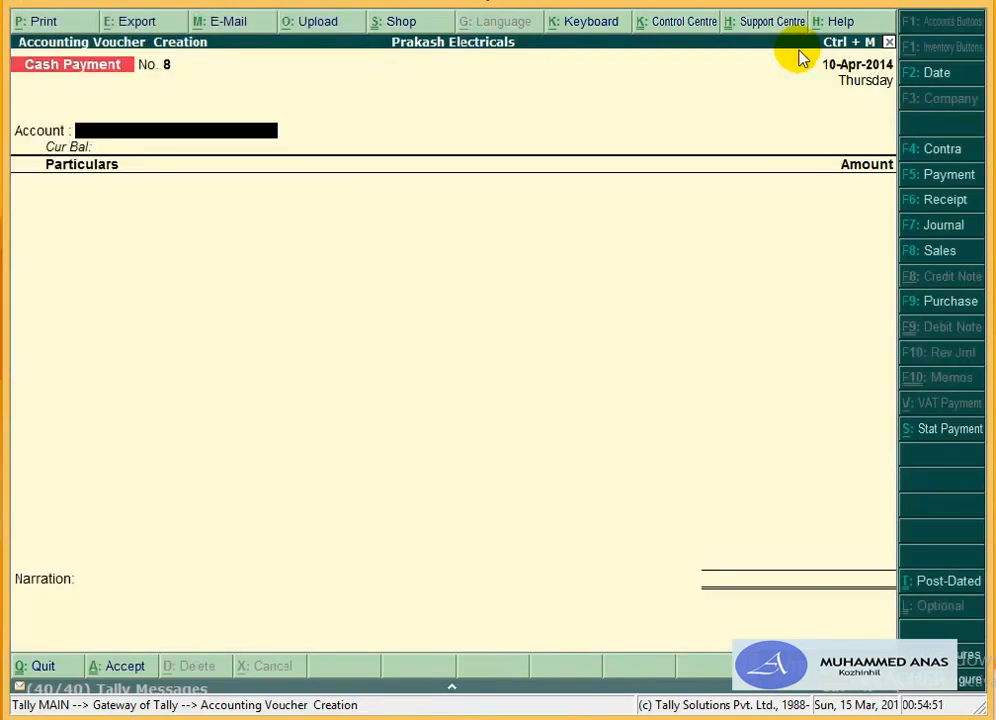
pyautogui.write('Cas')
pyautogui.press('Return')
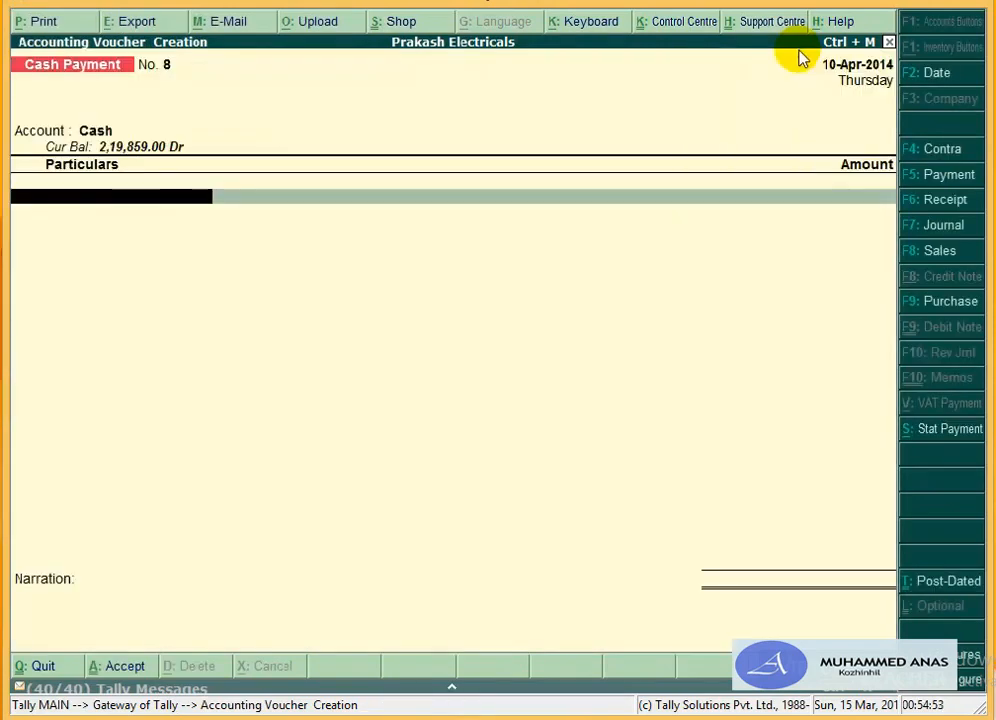
# Step: Debit Printing & Stationary with 36 and finish the particulars
pyautogui.write('Prini')
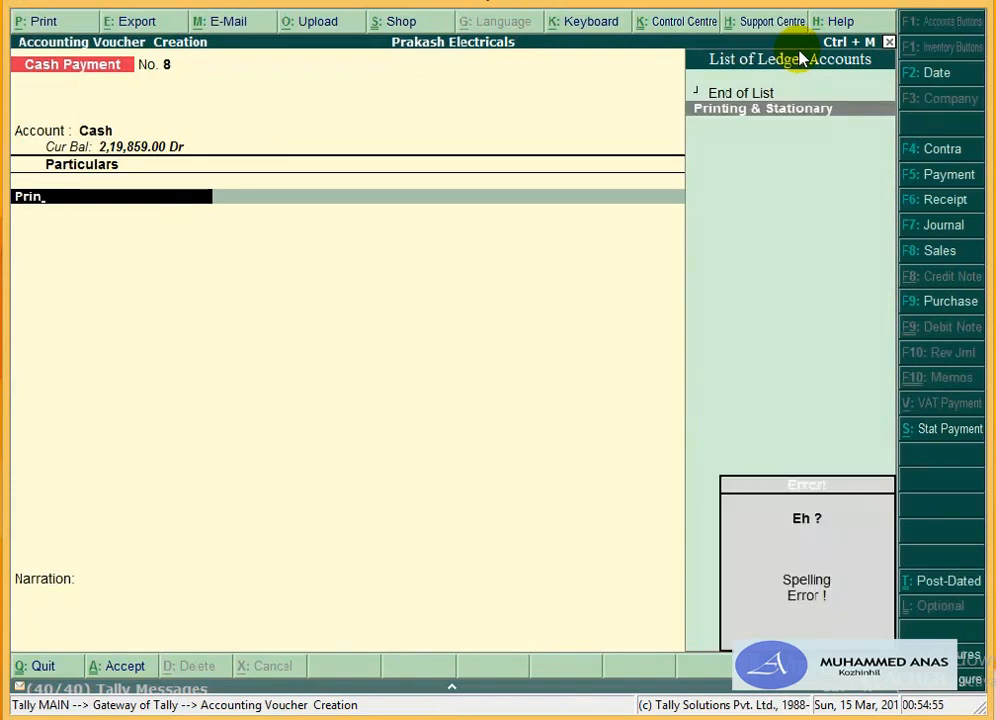
pyautogui.press('BackSpace')
pyautogui.write('t')
pyautogui.press('Return')
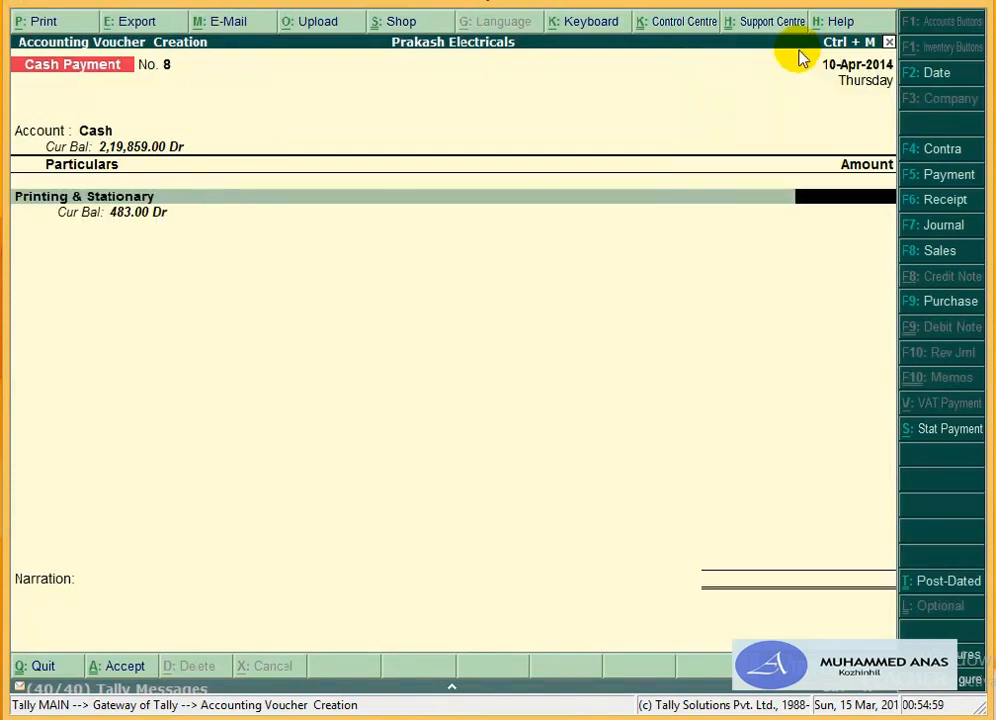
pyautogui.write('36')
pyautogui.press('Return')
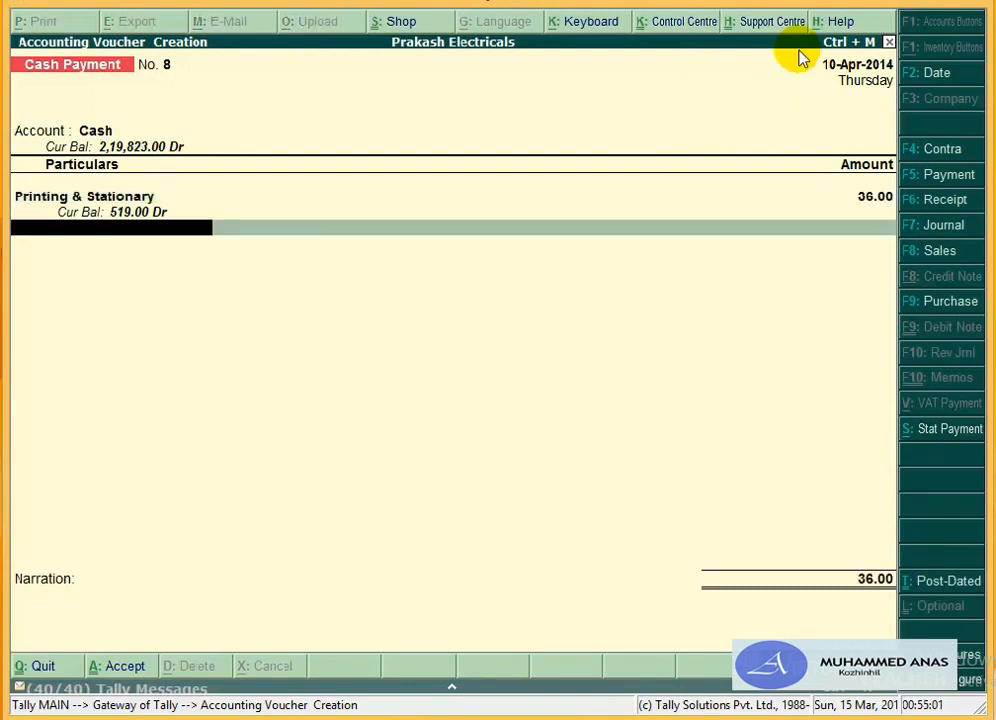
pyautogui.press('Return')
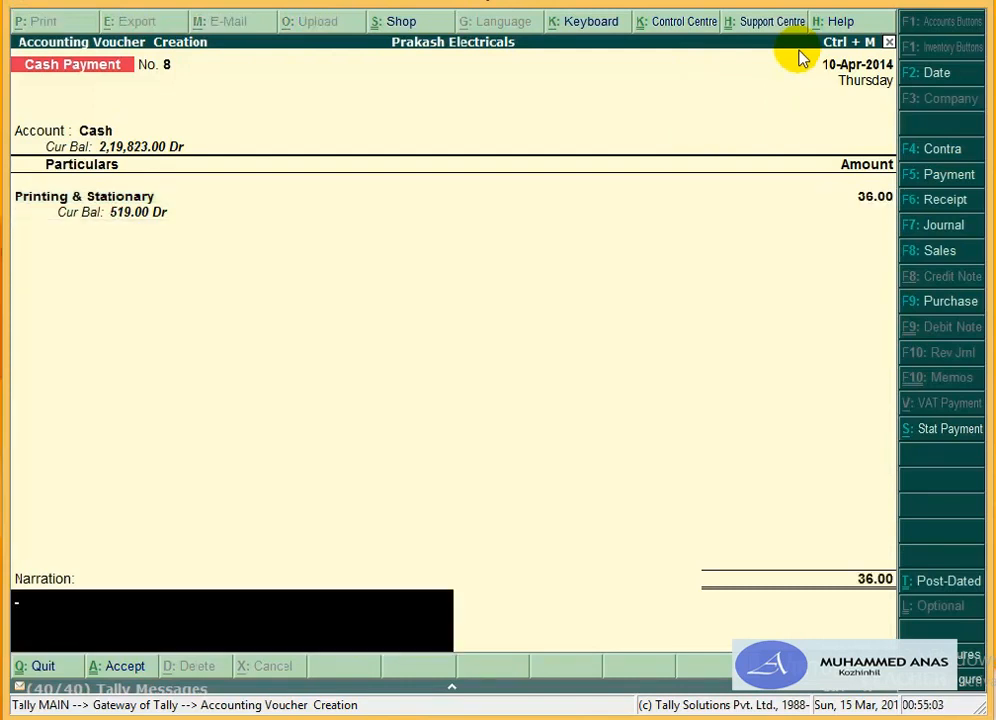
pyautogui.write('being the')
pyautogui.press('BackSpace')
pyautogui.press('BackSpace')
pyautogui.press('BackSpace')
pyautogui.press('BackSpace')
pyautogui.press('BackSpace')
pyautogui.press('BackSpace')
pyautogui.press('BackSpace')
pyautogui.press('BackSpace')
pyautogui.press('BackSpace')
pyautogui.press('BackSpace')
pyautogui.hotkey('ctrl', 'r')
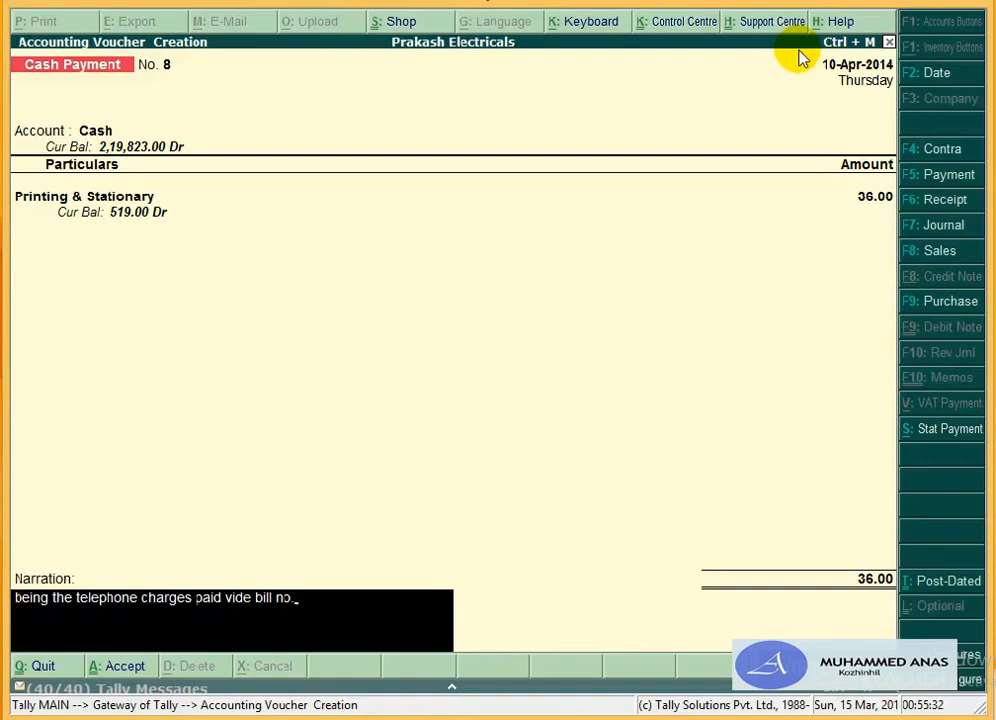
# Step: Recall the narration "being the payment made towards printed stationary from" and save the cash payment
pyautogui.hotkey('alt', 'r')
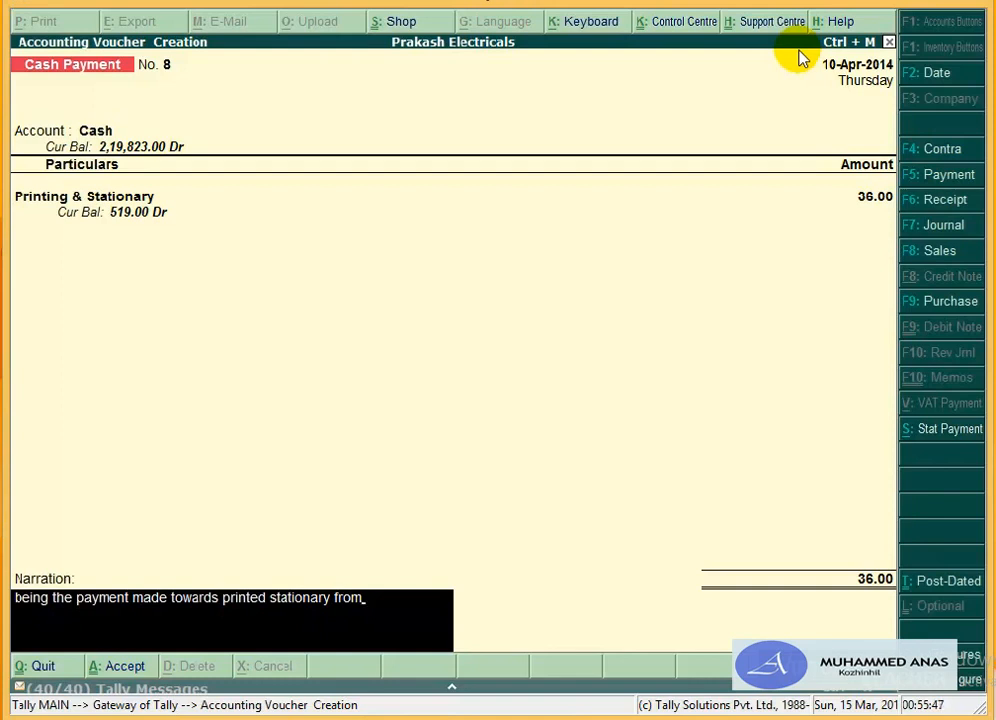
pyautogui.press('Return')
pyautogui.press('Return')
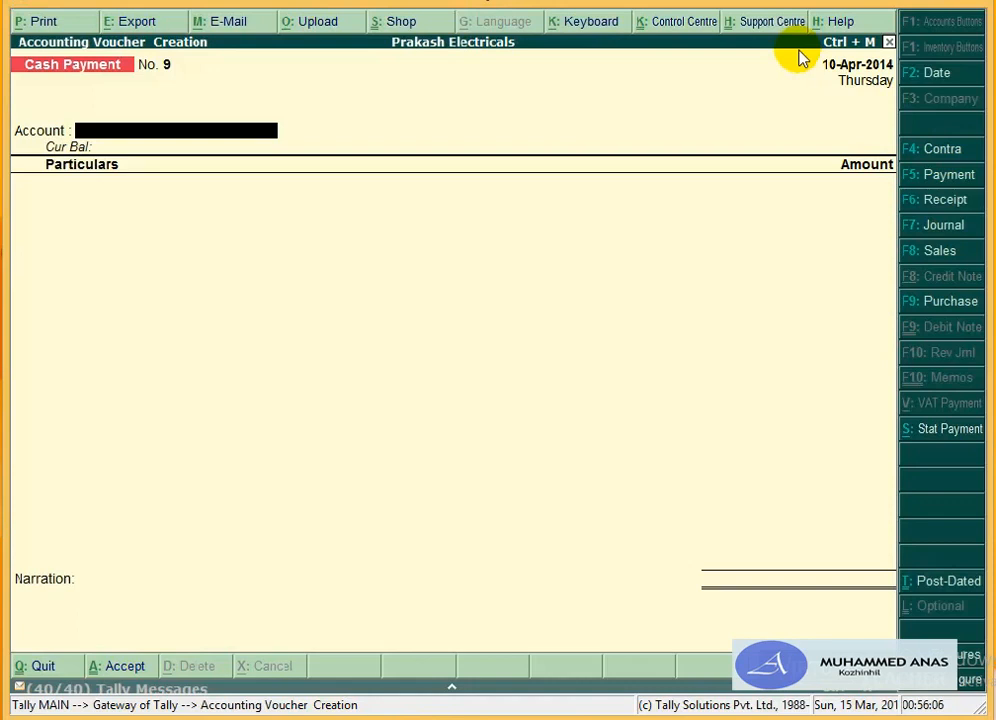
# Step: Choose Cash as the account of the next cash payment and begin a new ledger named Insurance, without an alias
pyautogui.write('Cas')
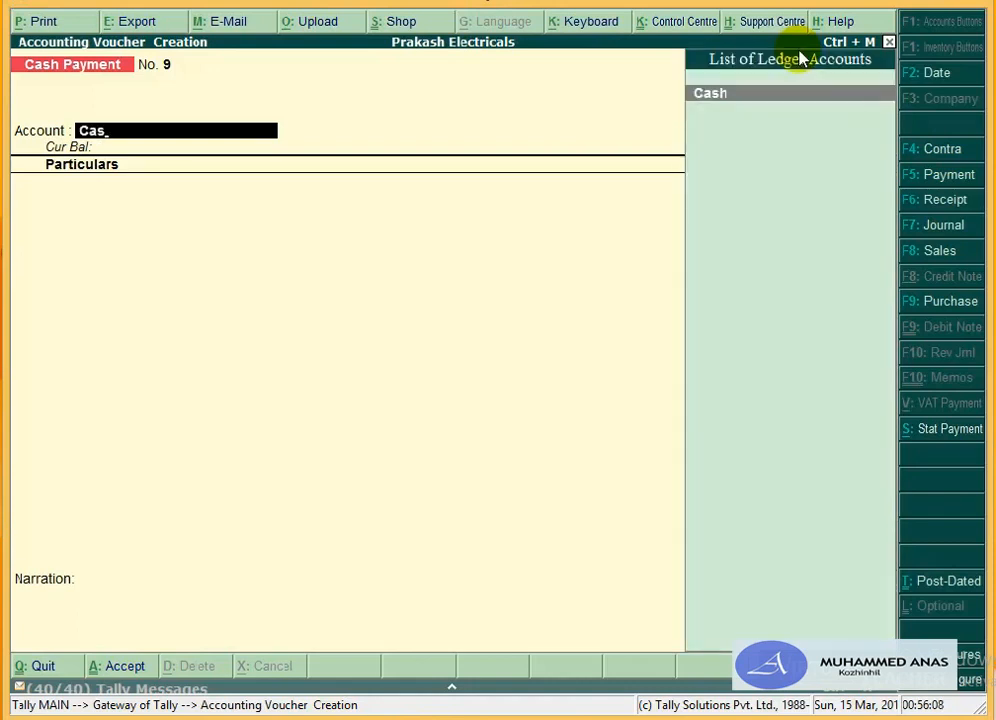
pyautogui.press('Return')
pyautogui.hotkey('alt', 'c')
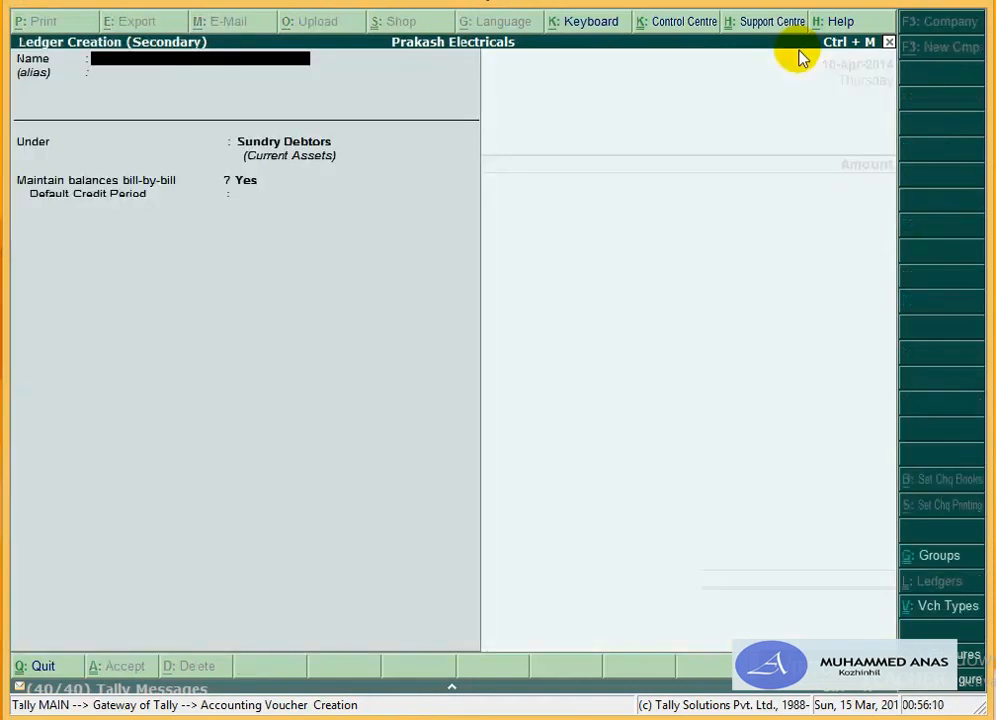
pyautogui.write('In')
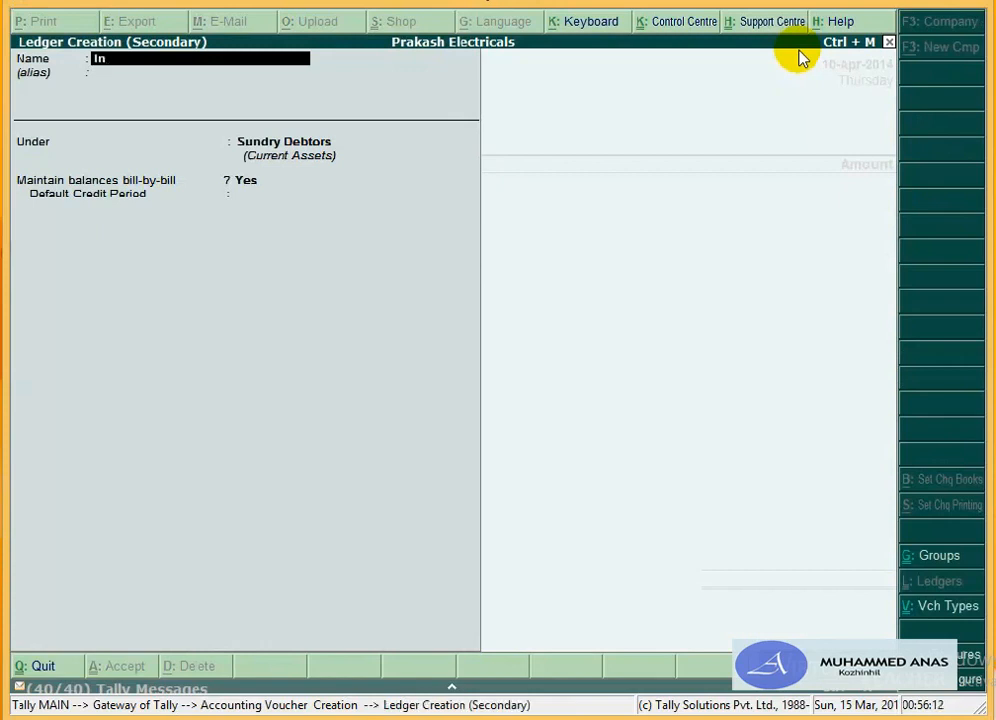
pyautogui.write('suranc')
pyautogui.press('Return')
pyautogui.press('Return')
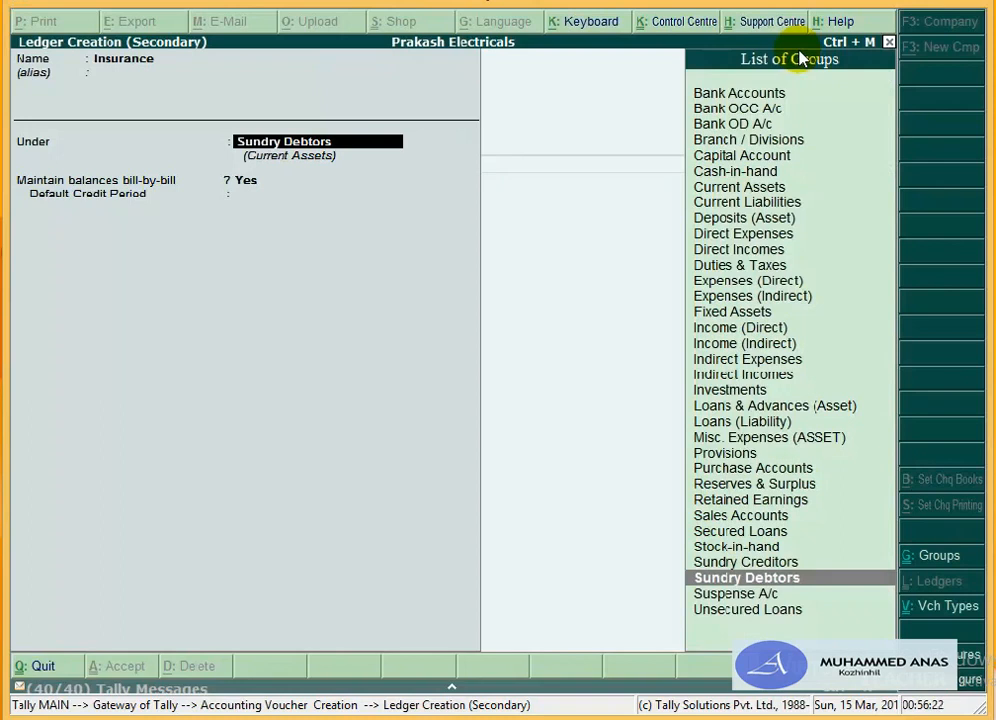
# Step: Place the Insurance ledger under Indirect Expenses, leave bill-by-bill balances at Yes and save it
pyautogui.write('In')
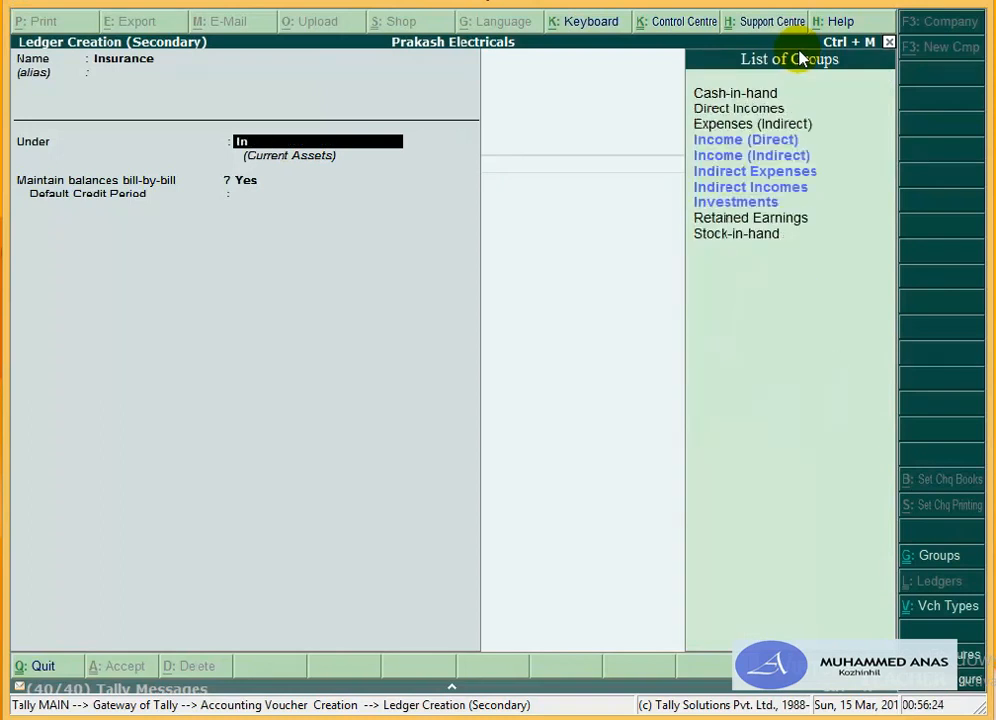
pyautogui.press('Down')
pyautogui.press('Down')
pyautogui.press('Return')
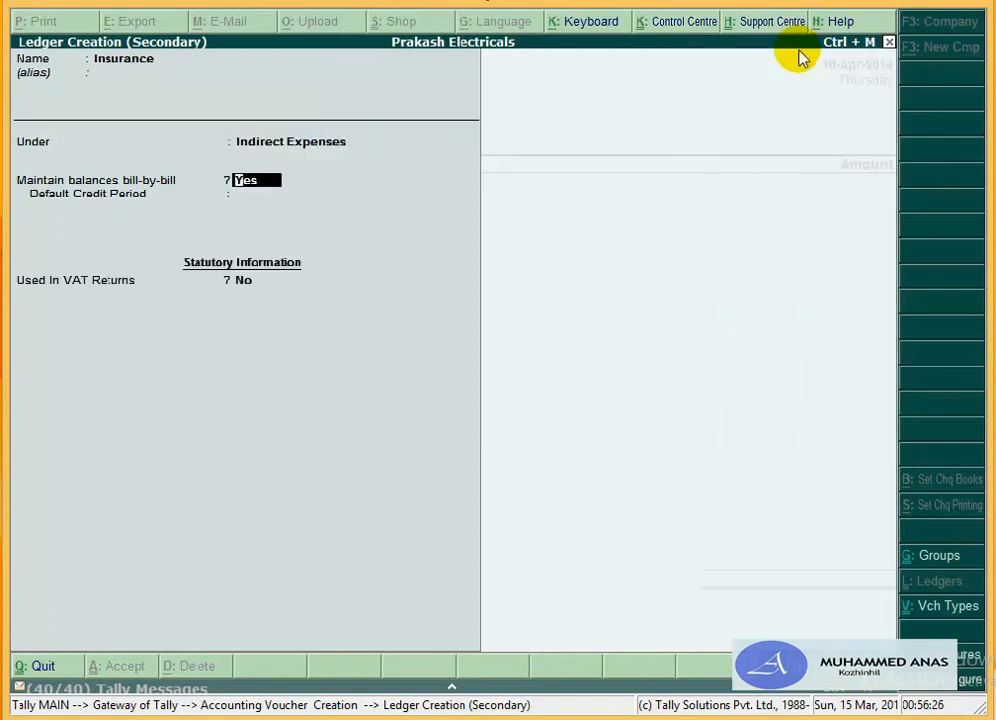
pyautogui.press('Return')
pyautogui.press('Return')
pyautogui.press('Return')
pyautogui.click(797, 50)
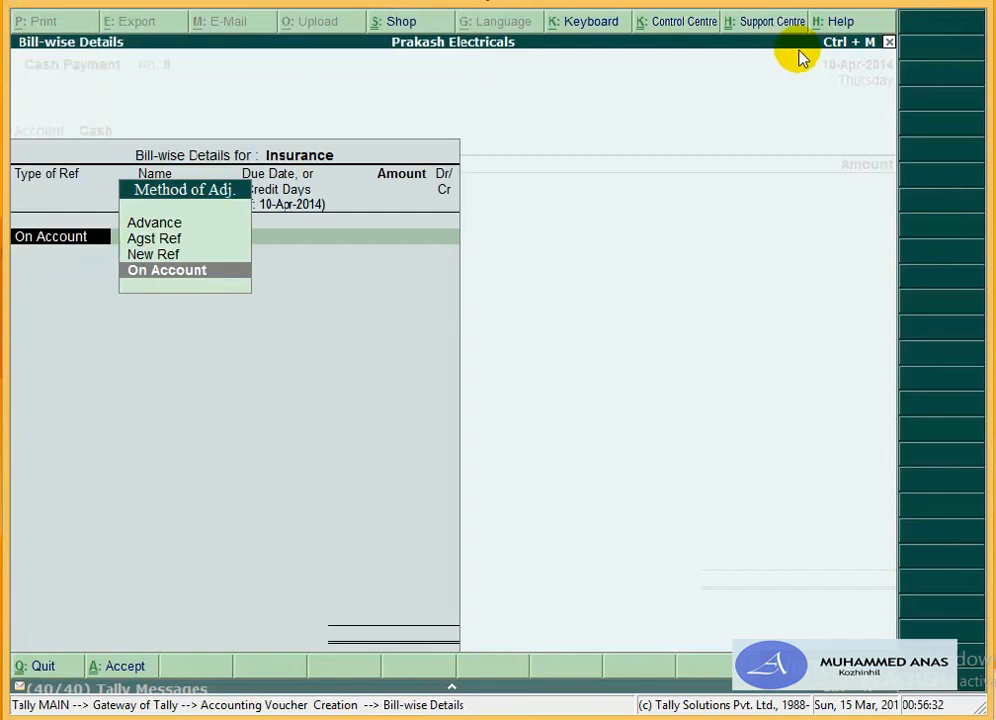
# Step: Back out of the Insurance bill-wise details and return to the voucher's Insurance line
pyautogui.press('Escape')
pyautogui.press('Escape')
pyautogui.press('n')
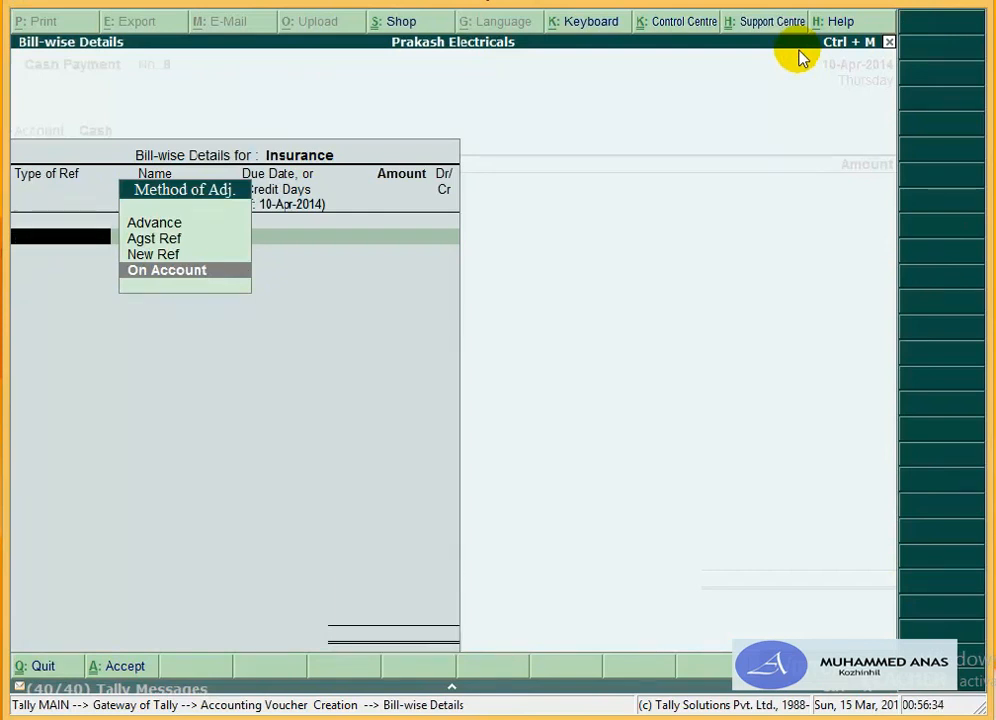
pyautogui.press('Escape')
pyautogui.press('y')
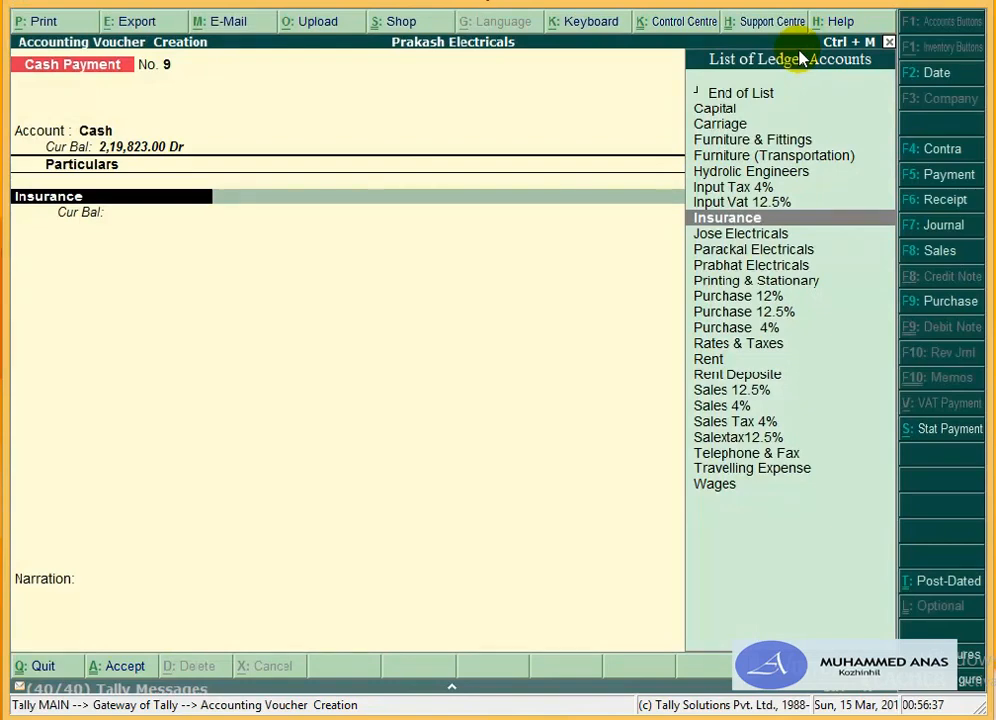
# Step: Alter the Insurance ledger from the voucher, setting Maintain balances bill-by-bill to No
pyautogui.hotkey('ctrl', 'Return')
pyautogui.press('Return')
pyautogui.press('Return')
pyautogui.press('Return')
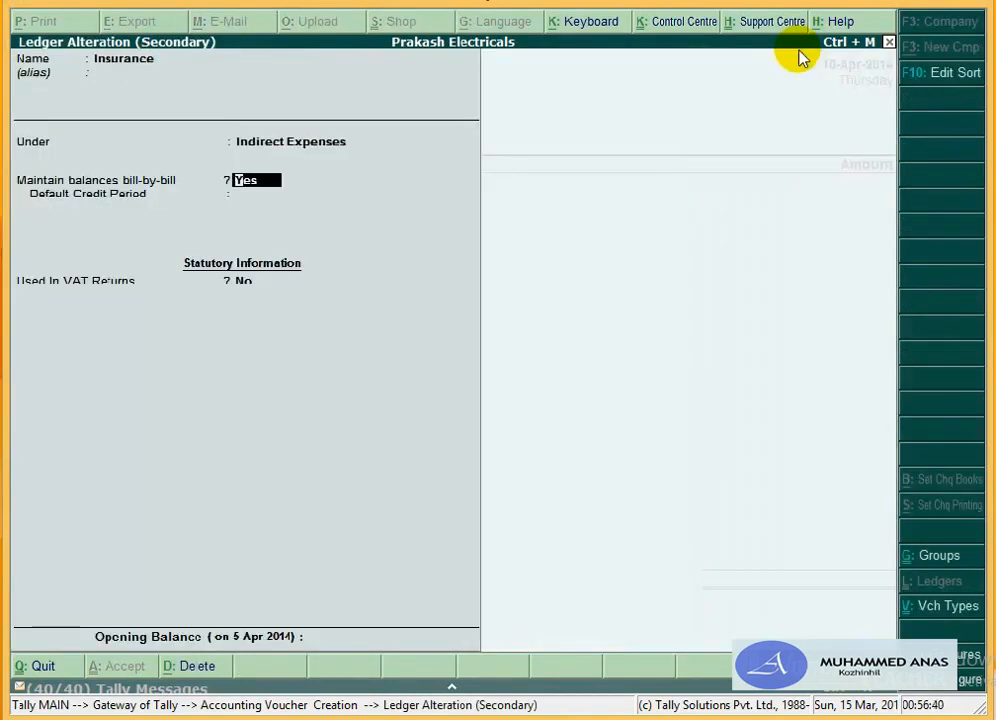
pyautogui.write('n')
pyautogui.press('Return')
pyautogui.press('Return')
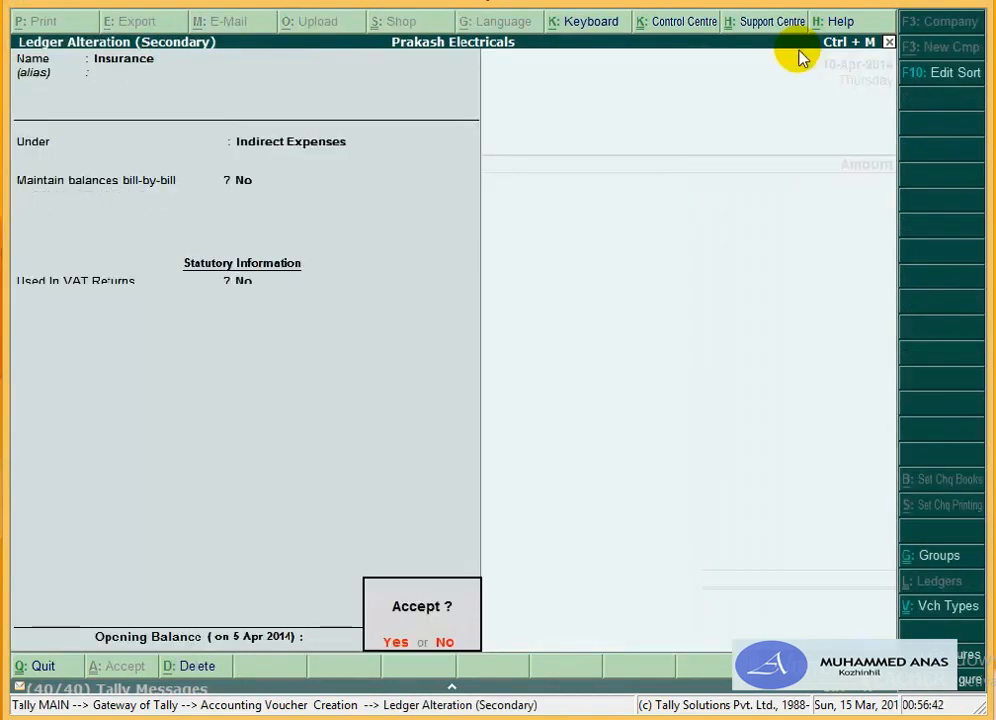
# Step: Save the altered Insurance ledger, debit Insurance with 200 and finish the particulars
pyautogui.write('y200')
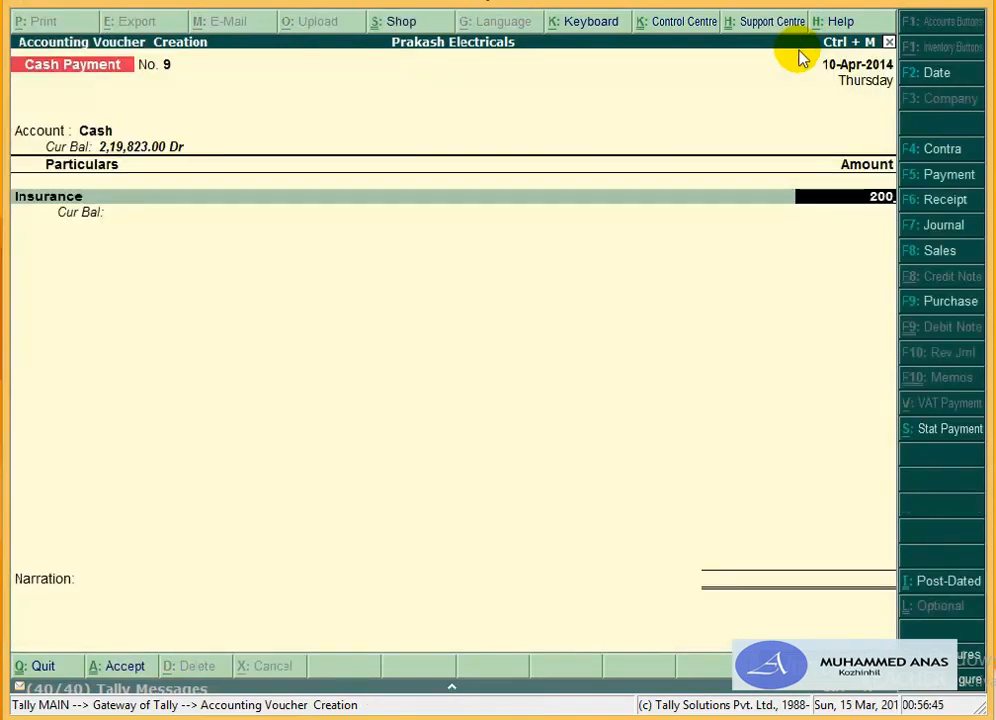
pyautogui.press('Return')
pyautogui.press('Return')
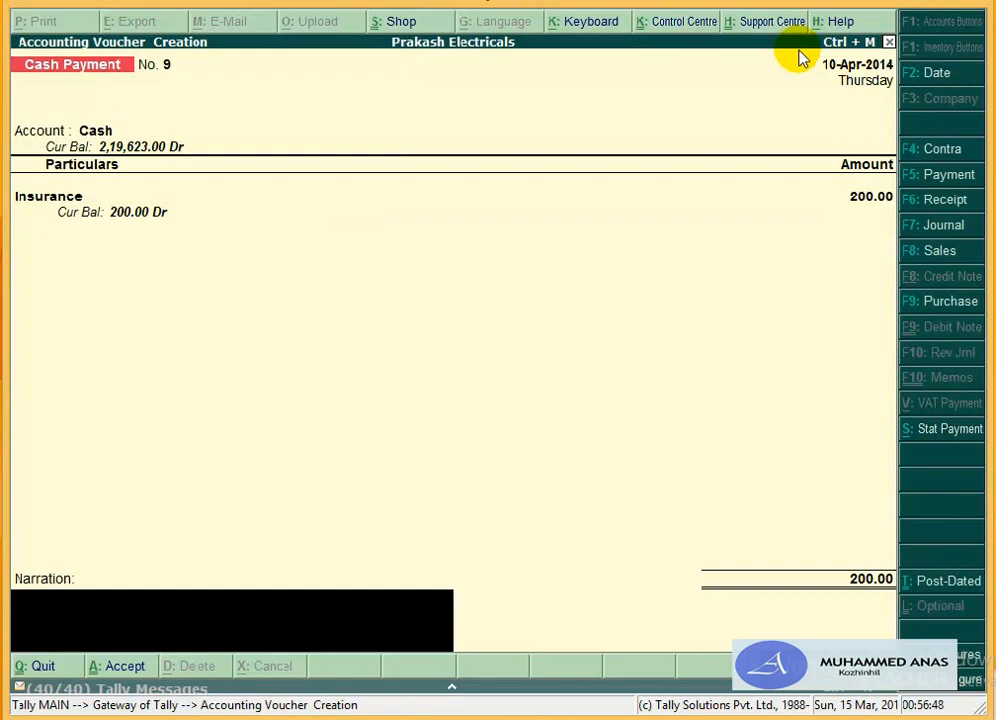
# Step: Add the narration "being the payment made towards insurance charge" and save the cash payment
pyautogui.write('being the paymernt')
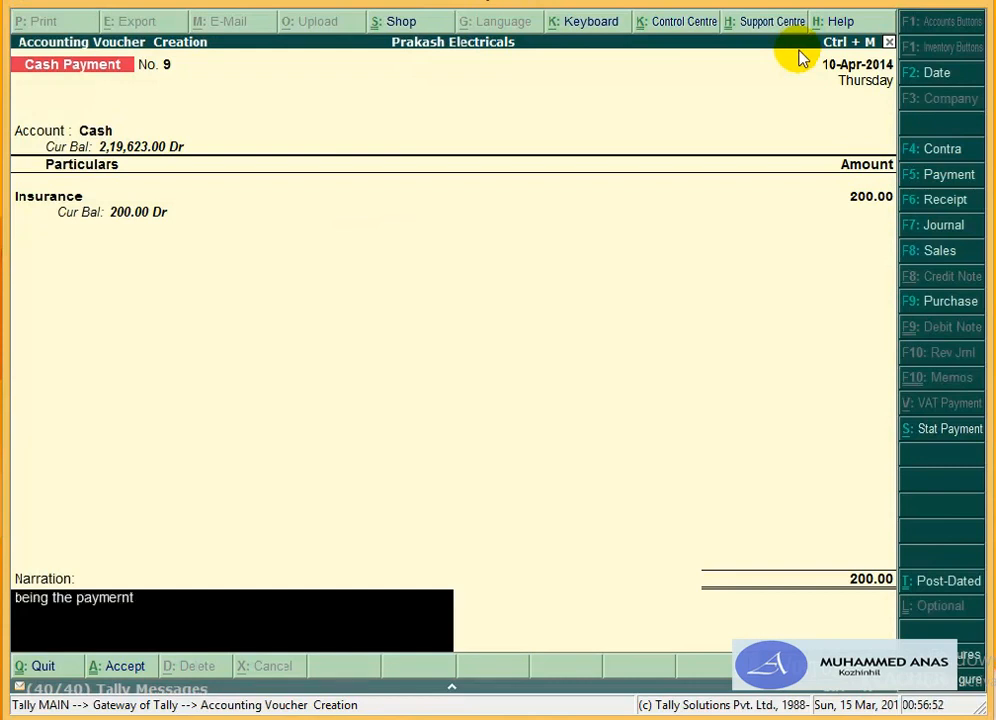
pyautogui.press('BackSpace')
pyautogui.press('BackSpace')
pyautogui.press('BackSpace')
pyautogui.press('BackSpace')
pyautogui.write('ent made toe')
pyautogui.press('BackSpace')
pyautogui.write('w')
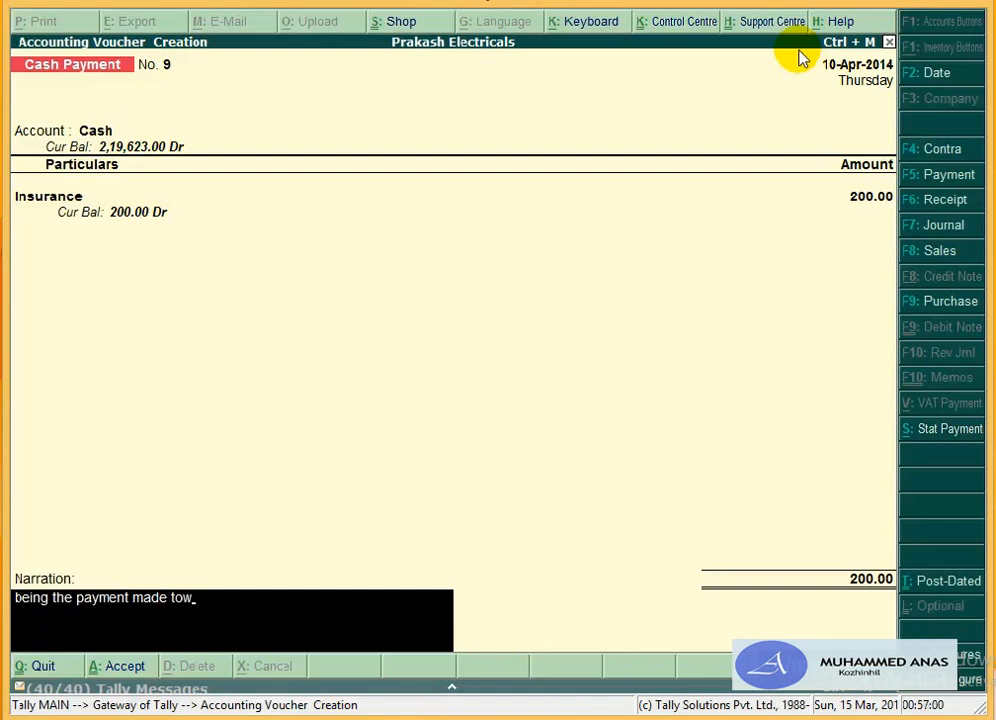
pyautogui.write('ards the')
pyautogui.write('in')
pyautogui.press('BackSpace')
pyautogui.press('BackSpace')
pyautogui.press('BackSpace')
pyautogui.press('BackSpace')
pyautogui.press('BackSpace')
pyautogui.press('BackSpace')
pyautogui.write('insurance charge')
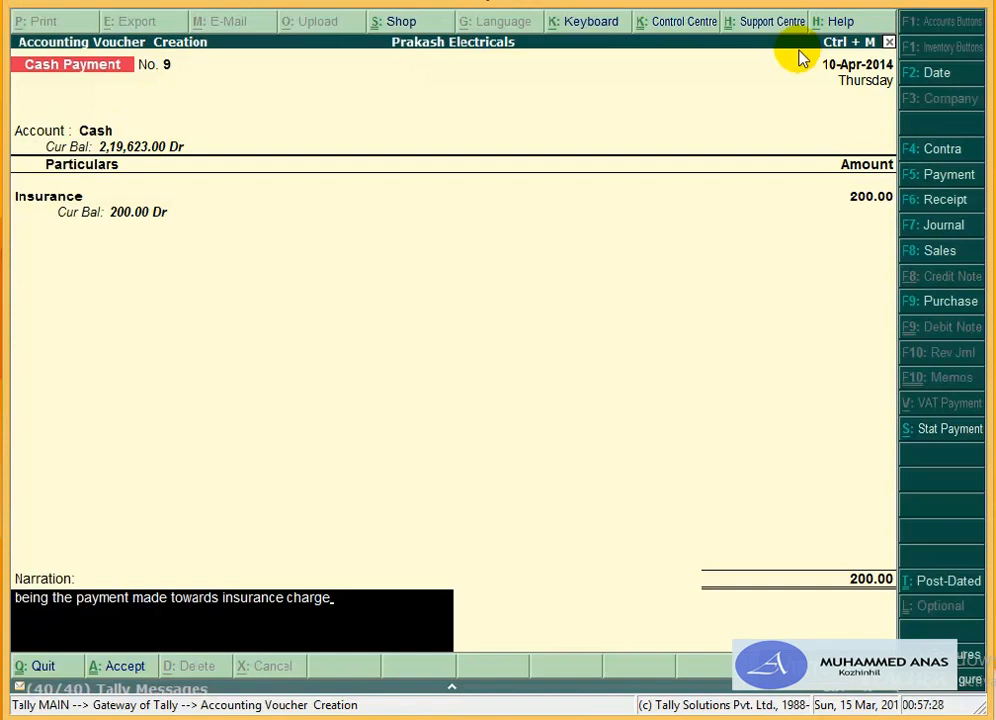
pyautogui.press('Return')
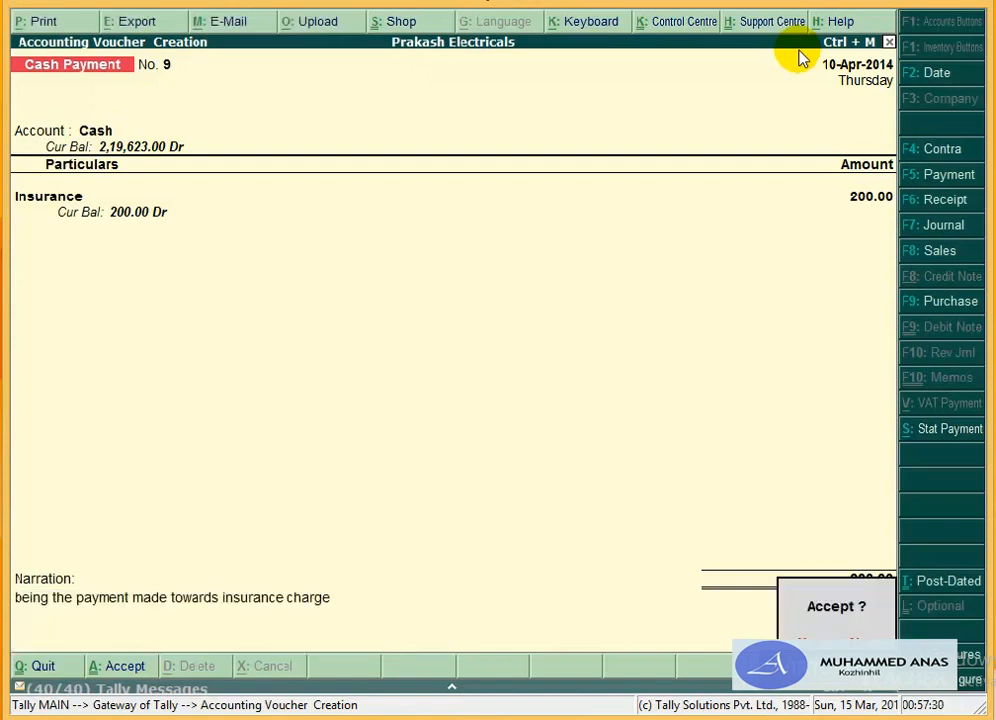
pyautogui.press('Return')
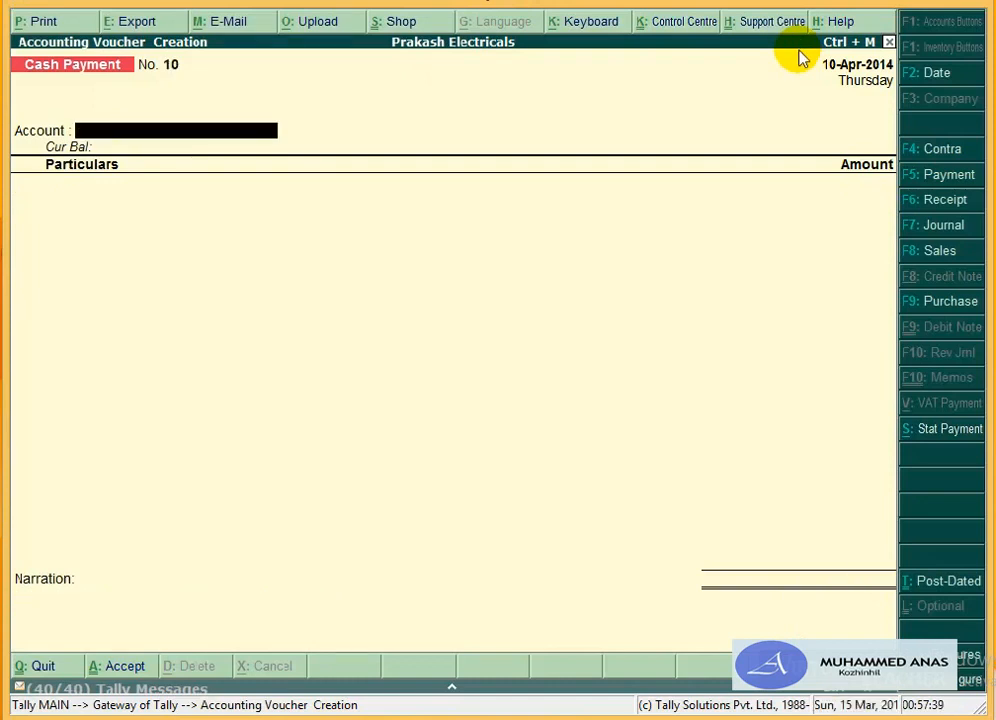
# Step: Choose Cash as the account for Cash Payment voucher No. 10
pyautogui.write('C')
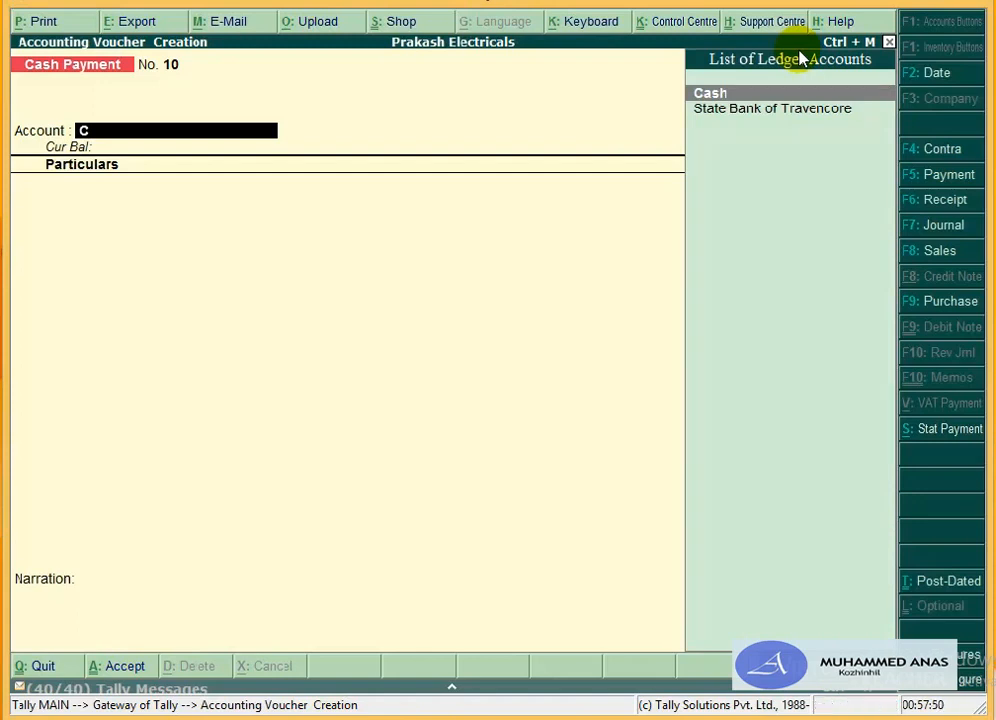
pyautogui.write('c')
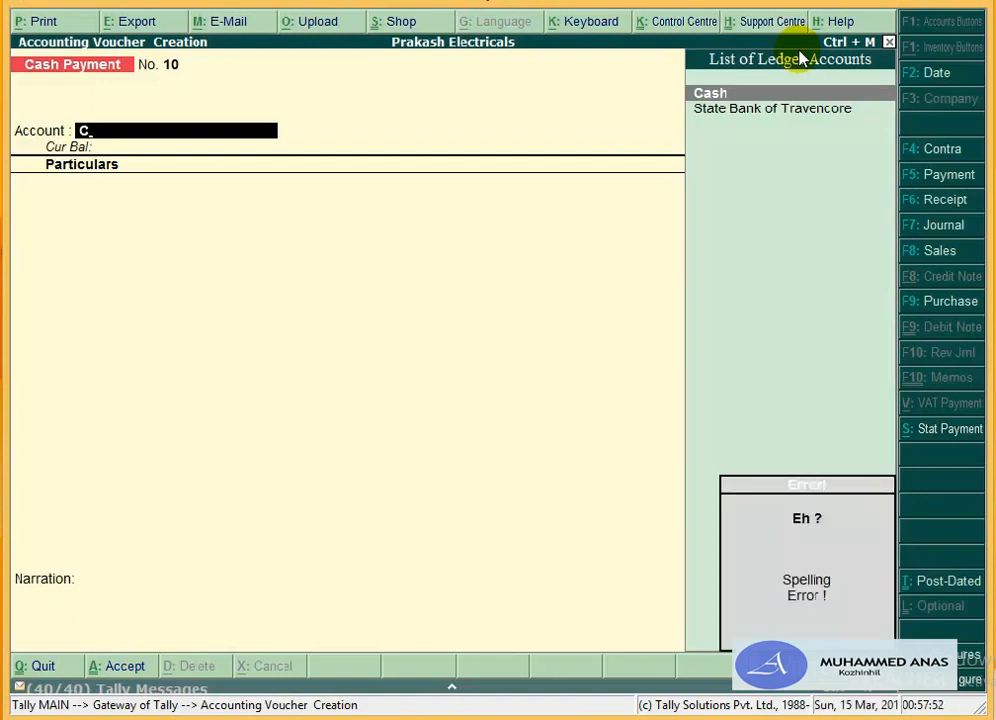
pyautogui.press('Return')
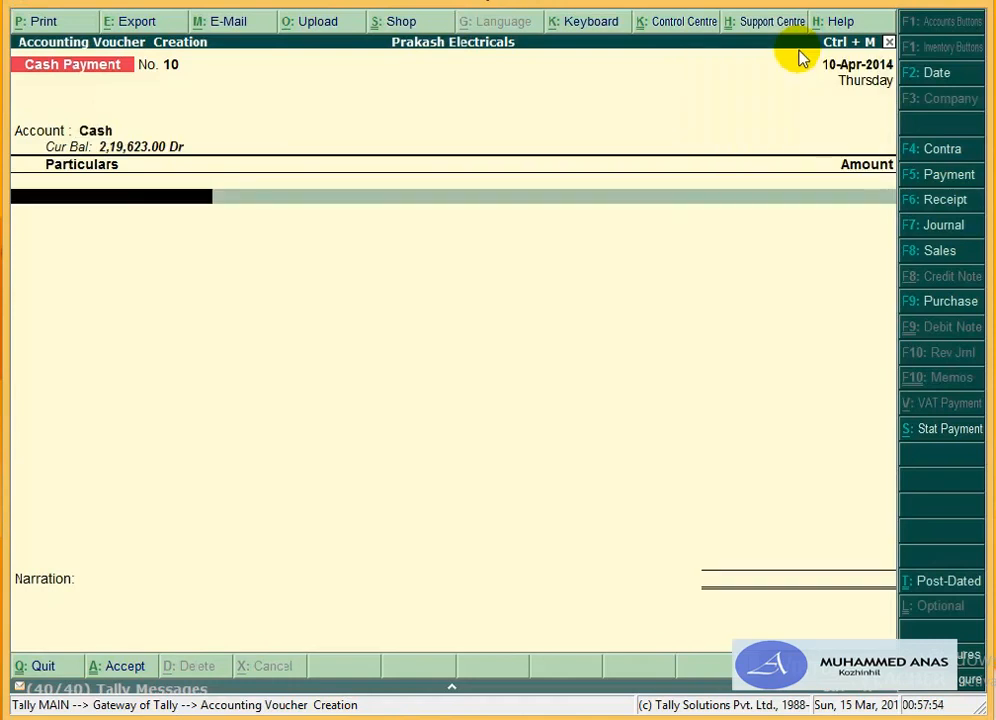
# Step: Create an Advertisement ledger under Indirect Expenses from the cash payment voucher and use it in the particulars
pyautogui.hotkey('alt', 'c')
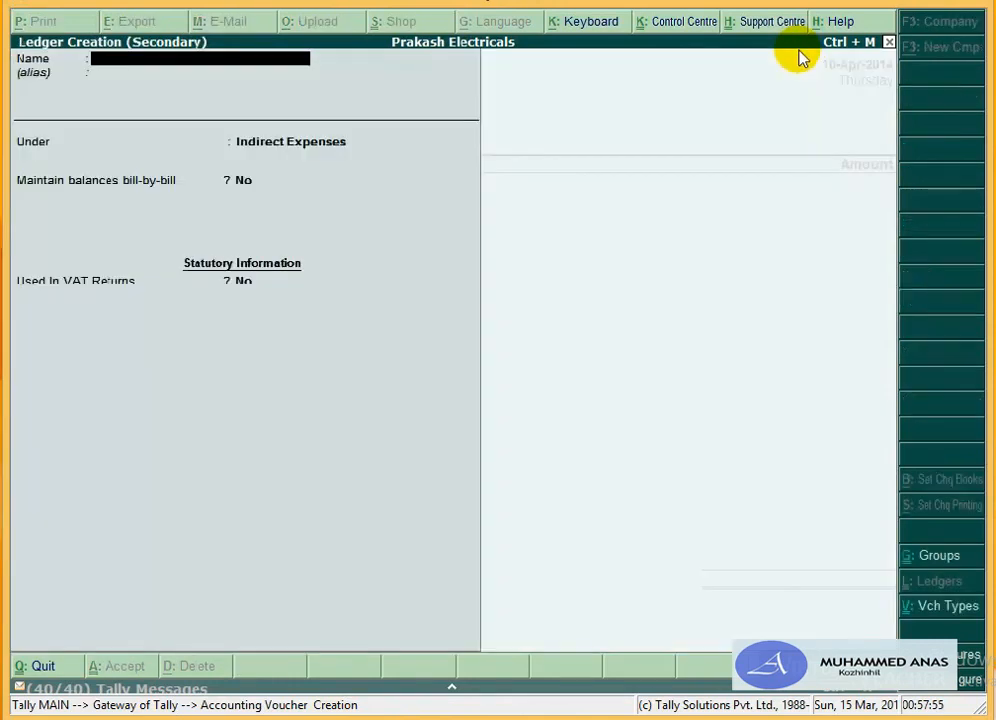
pyautogui.write('Advert')
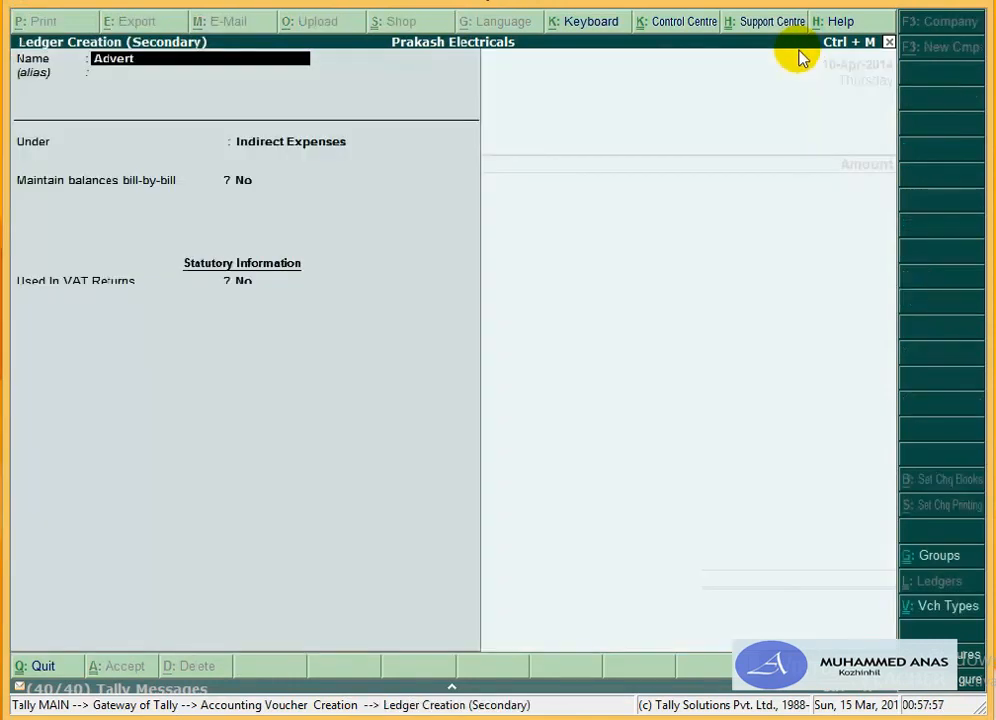
pyautogui.write('isement')
pyautogui.press('Return')
pyautogui.press('Return')
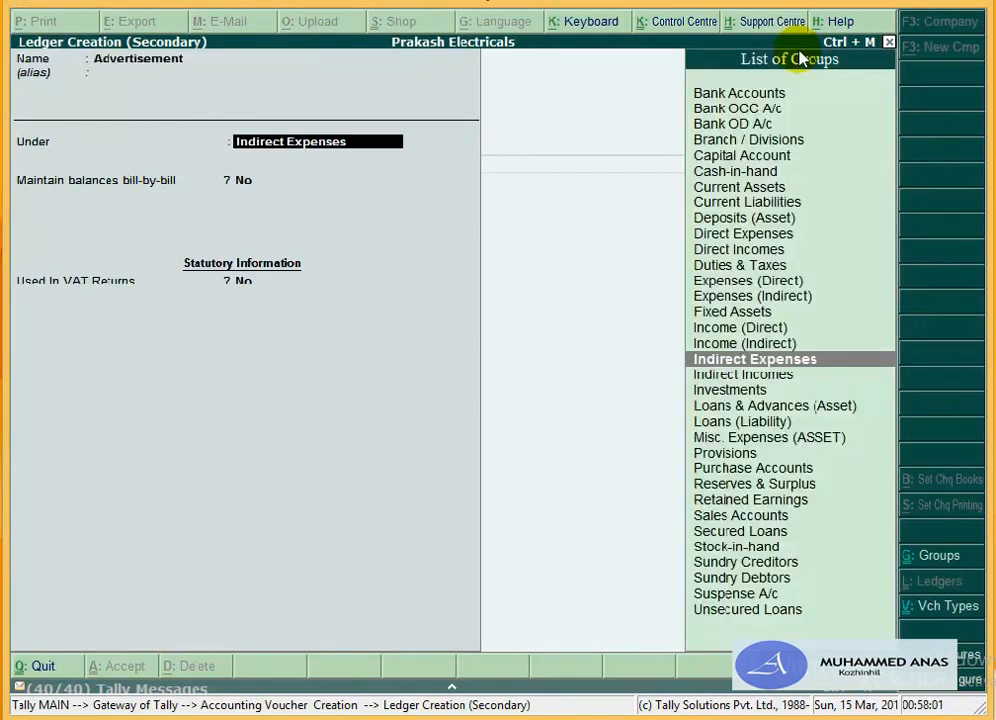
pyautogui.press('Return')
pyautogui.press('Return')
pyautogui.press('Return')
pyautogui.press('Return')
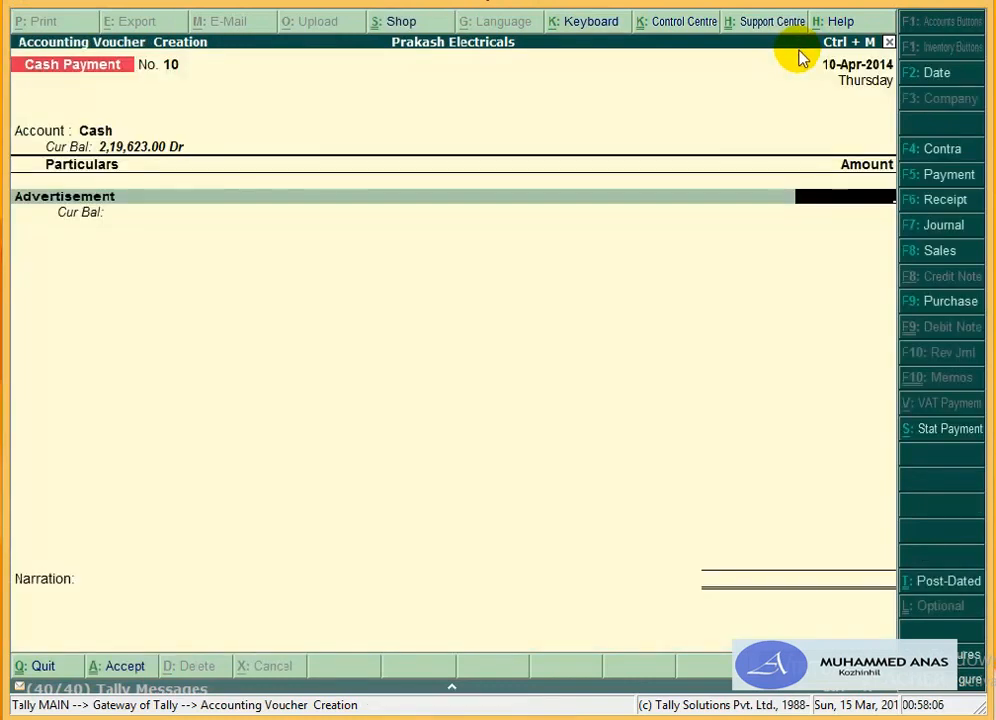
# Step: Debit Advertisement with 3,750 and finish the particulars of the cash payment
pyautogui.write('3,')
pyautogui.write('750')
pyautogui.press('Return')
pyautogui.press('Return')
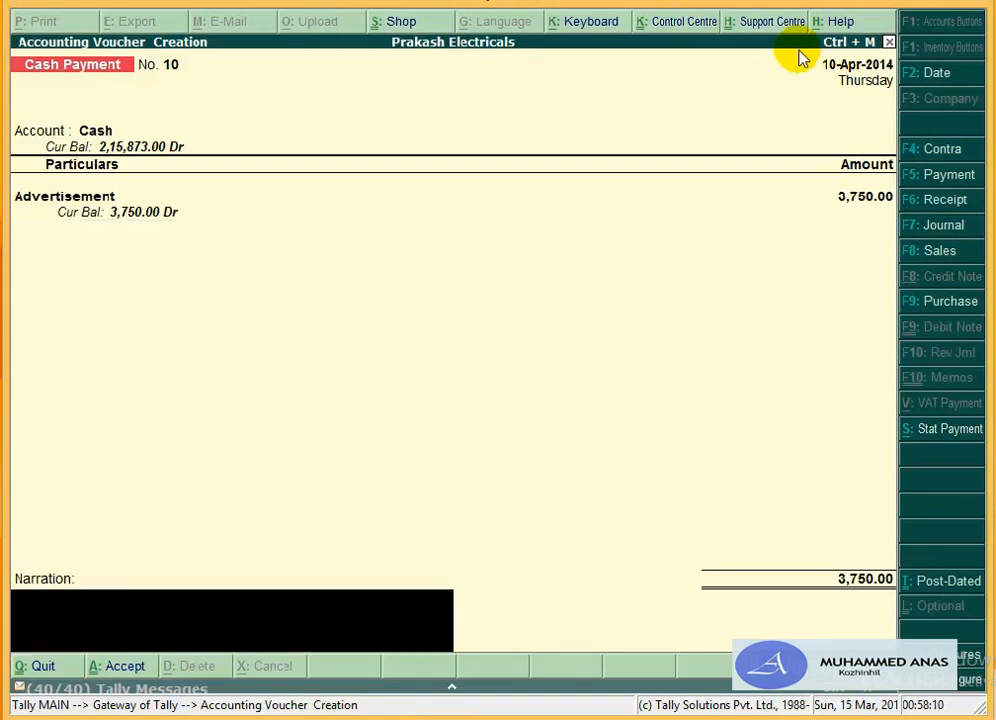
# Step: Add the narration "being the payment made towards advertisement" and save the cash payment
pyautogui.write('being the payment')
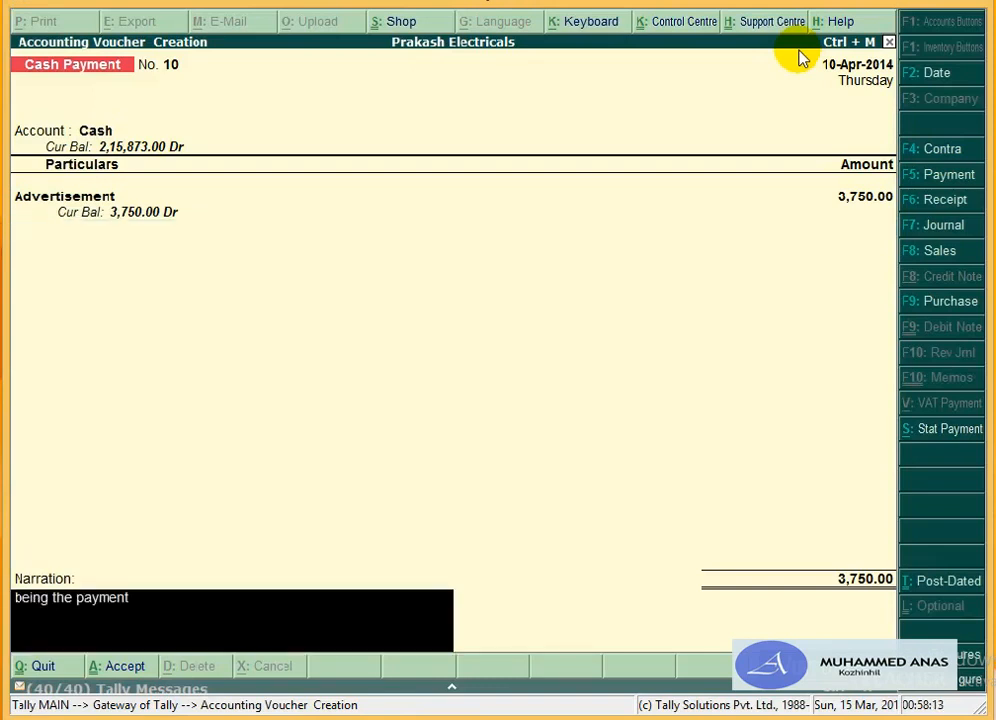
pyautogui.write(' made towards ')
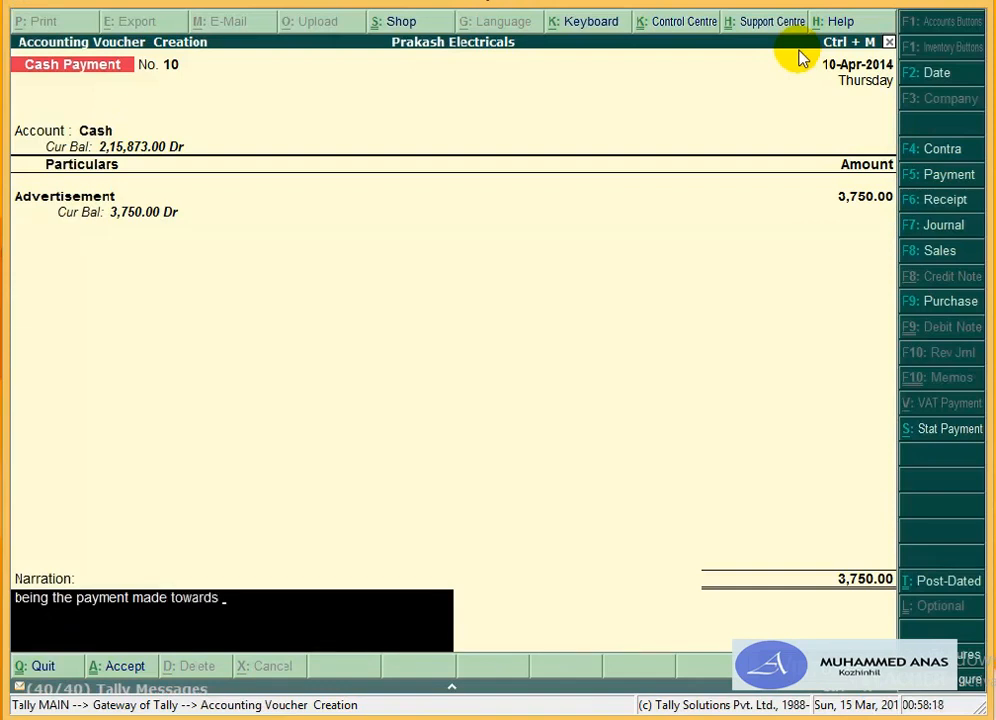
pyautogui.write('advertisement')
pyautogui.press('Return')
pyautogui.press('Return')
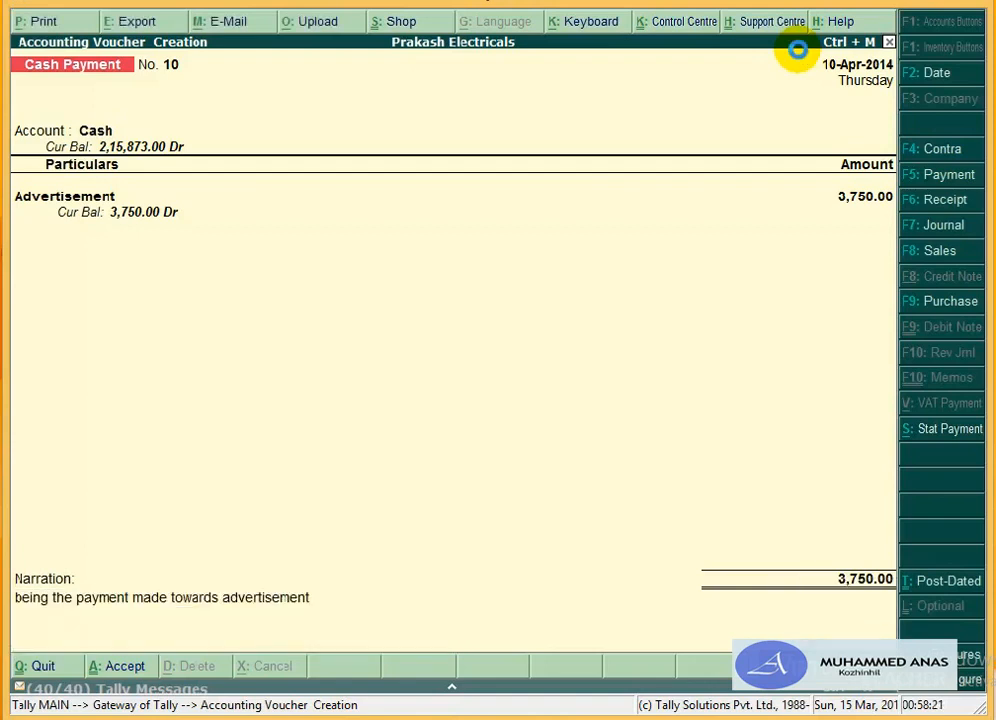
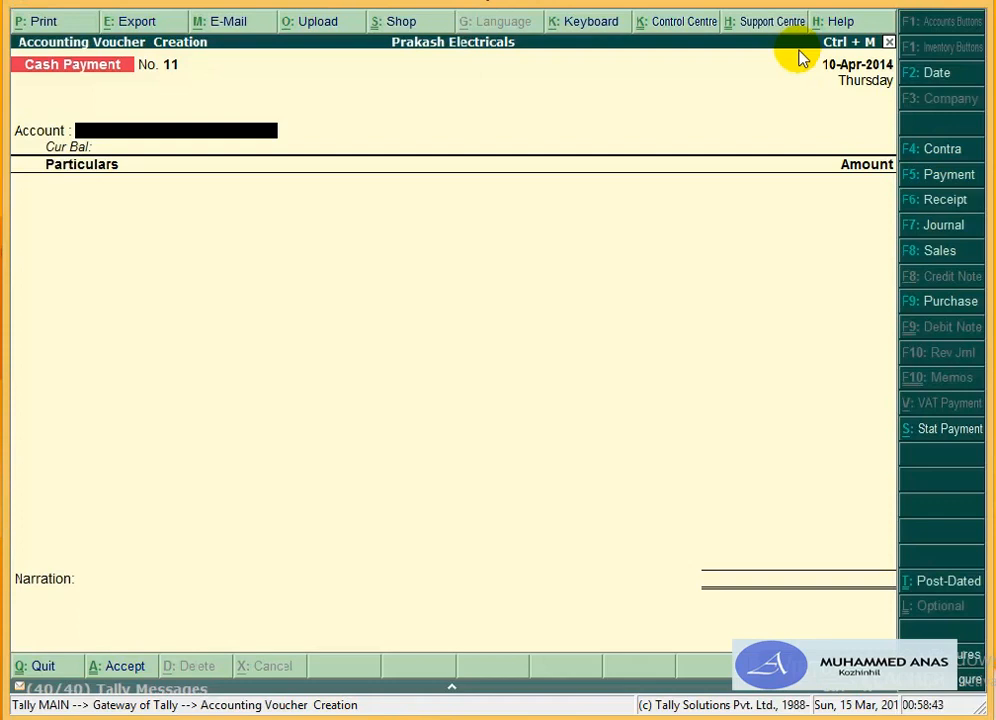
# Step: Start creating a new ledger named Drawings from the cash payment voucher, leaving its alias blank
pyautogui.hotkey('alt', 'c')
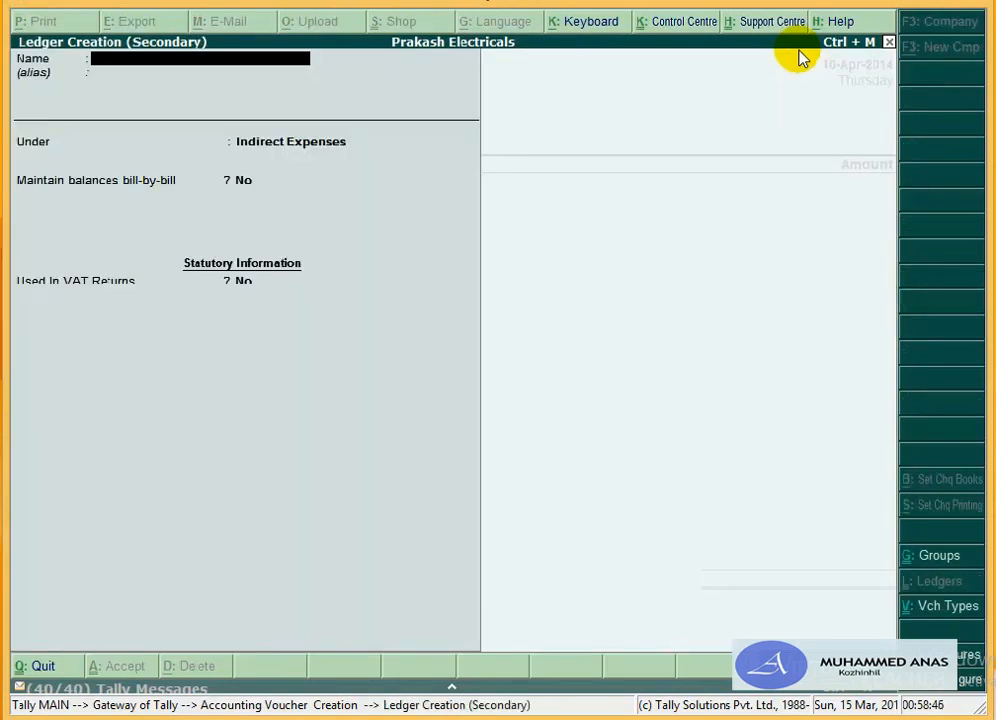
pyautogui.write('Drawings')
pyautogui.press('Return')
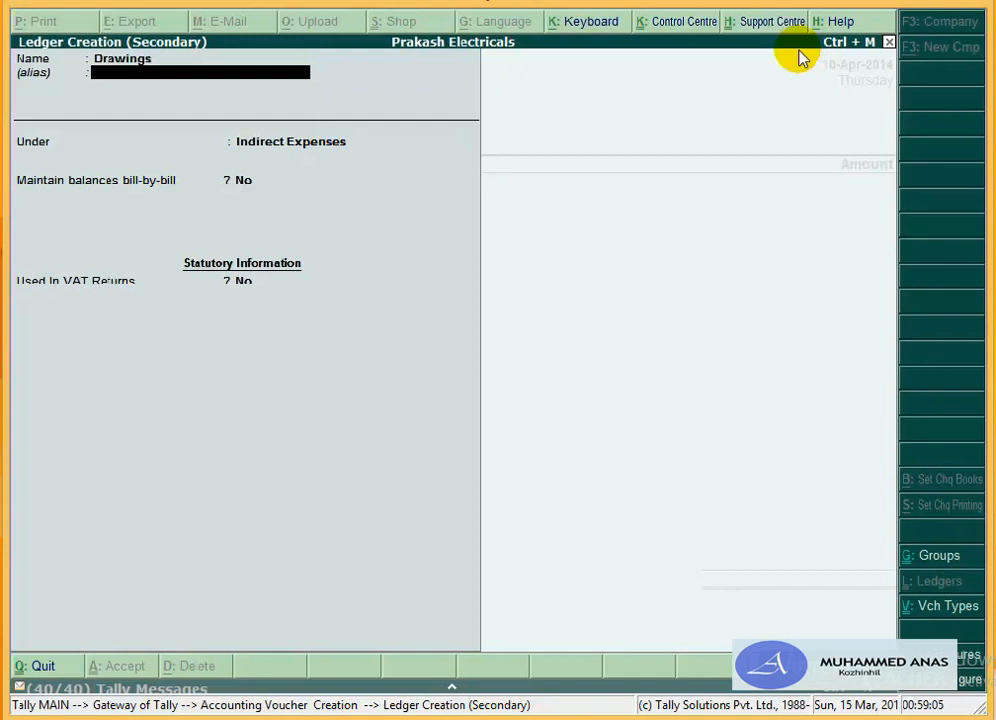
pyautogui.press('Return')
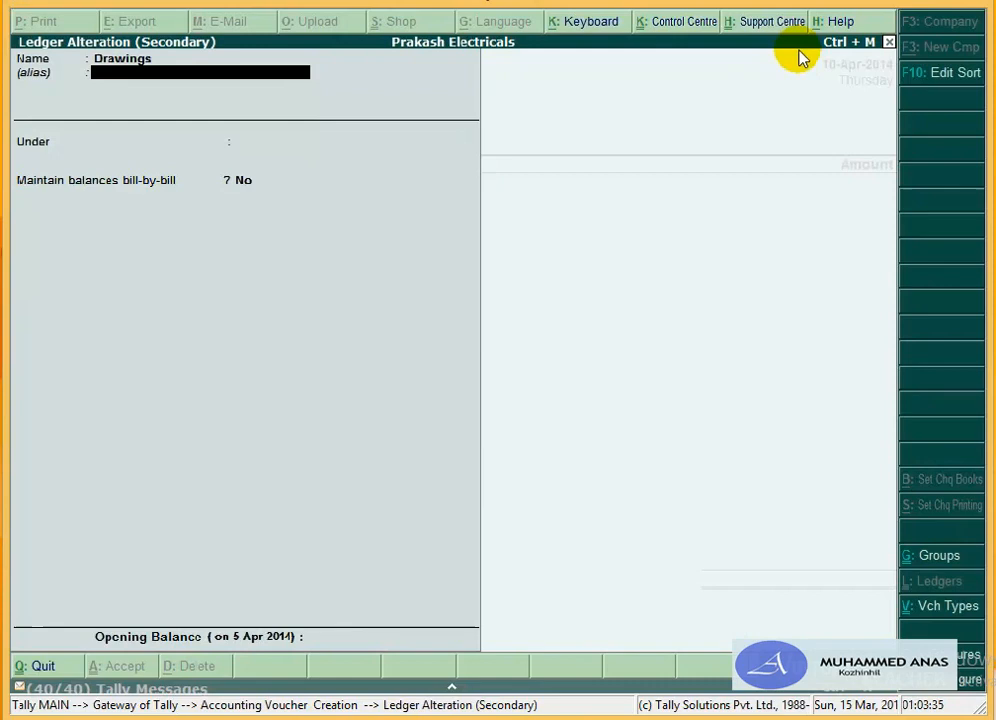
# Step: Place the Drawings ledger under Capital Account and accept the altered ledger
pyautogui.press('Return')
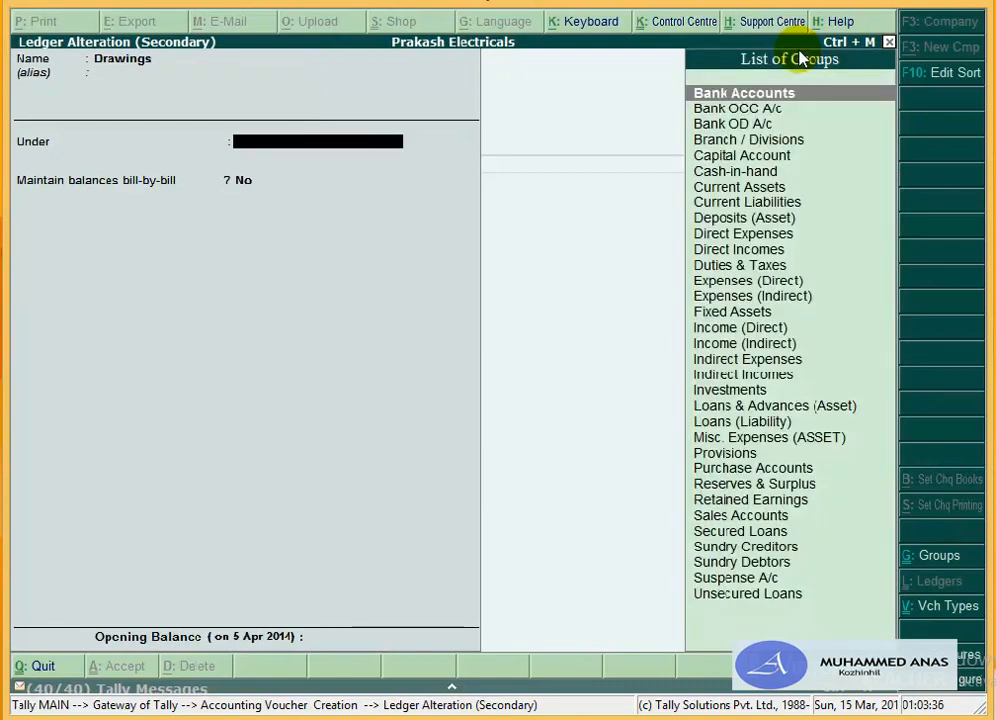
pyautogui.write('Cap')
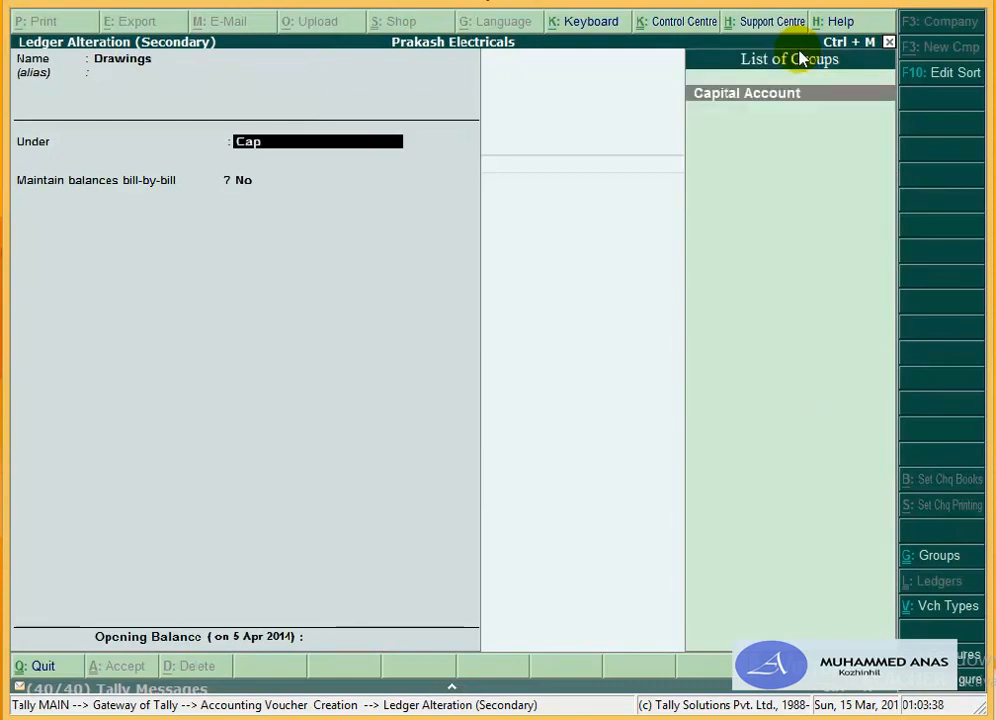
pyautogui.press('Return')
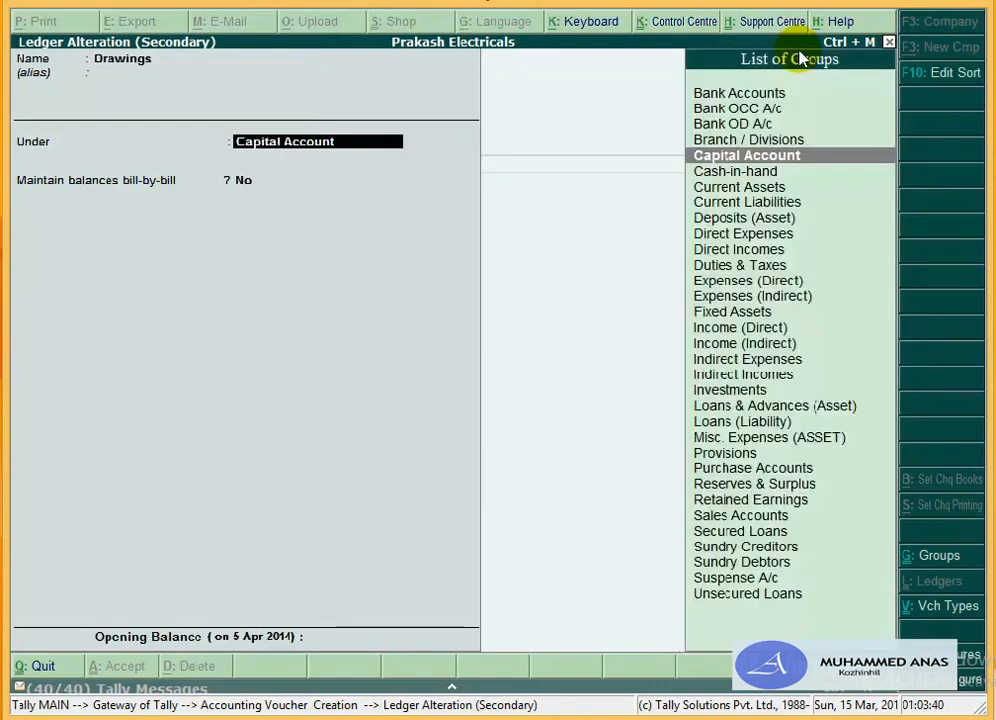
pyautogui.press('Return')
pyautogui.press('Return')
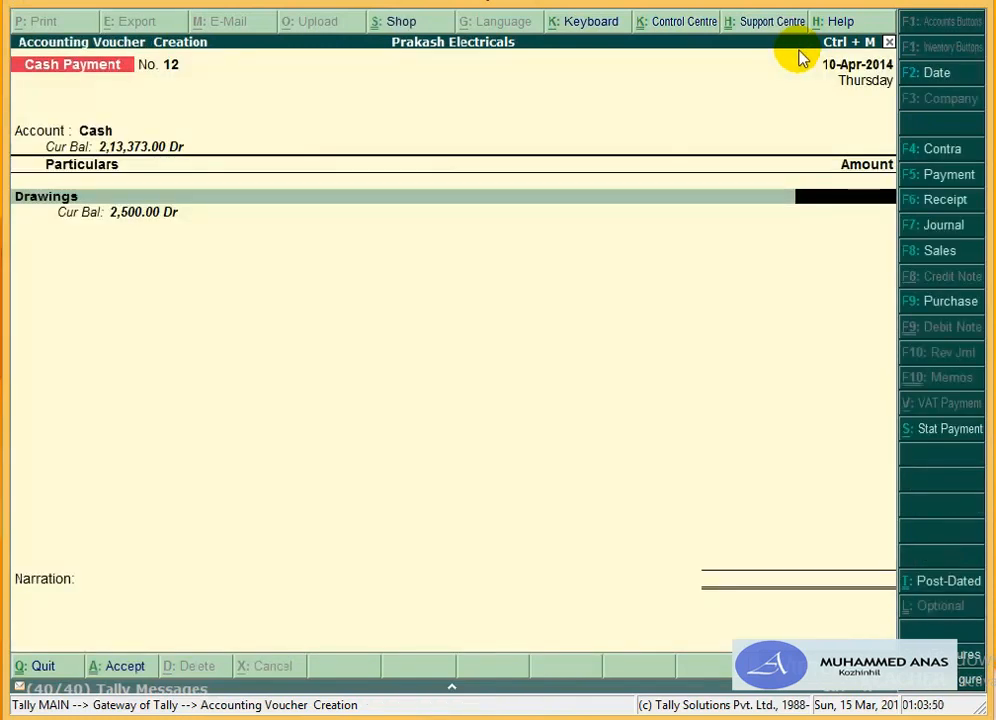
# Step: Debit Drawings with 1,800 in Cash Payment voucher No. 12 and finish the particulars
pyautogui.write('1800')
pyautogui.press('Return')
pyautogui.press('Return')
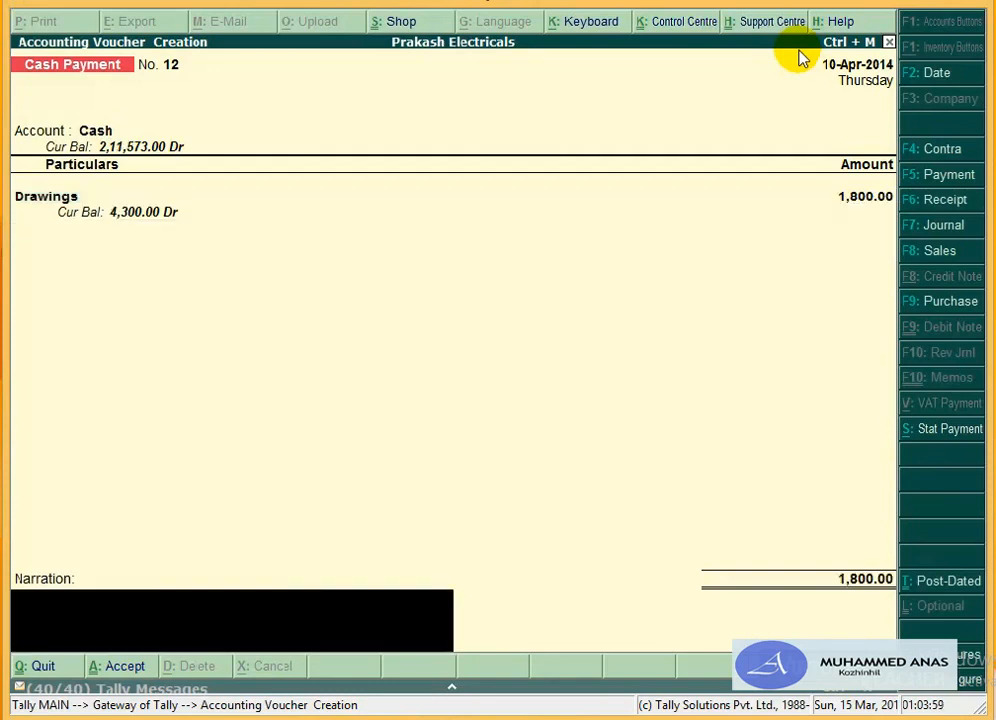
# Step: Add a narration beginning "being the payment made" and save the drawings cash payment
pyautogui.write('being the pay')
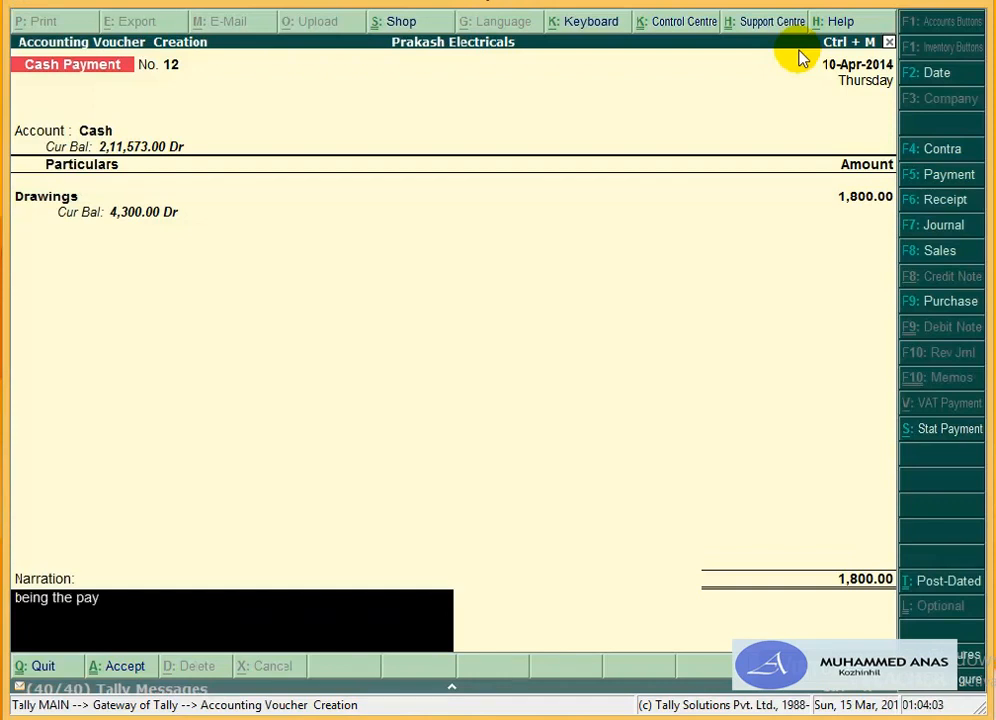
pyautogui.write('ment madet')
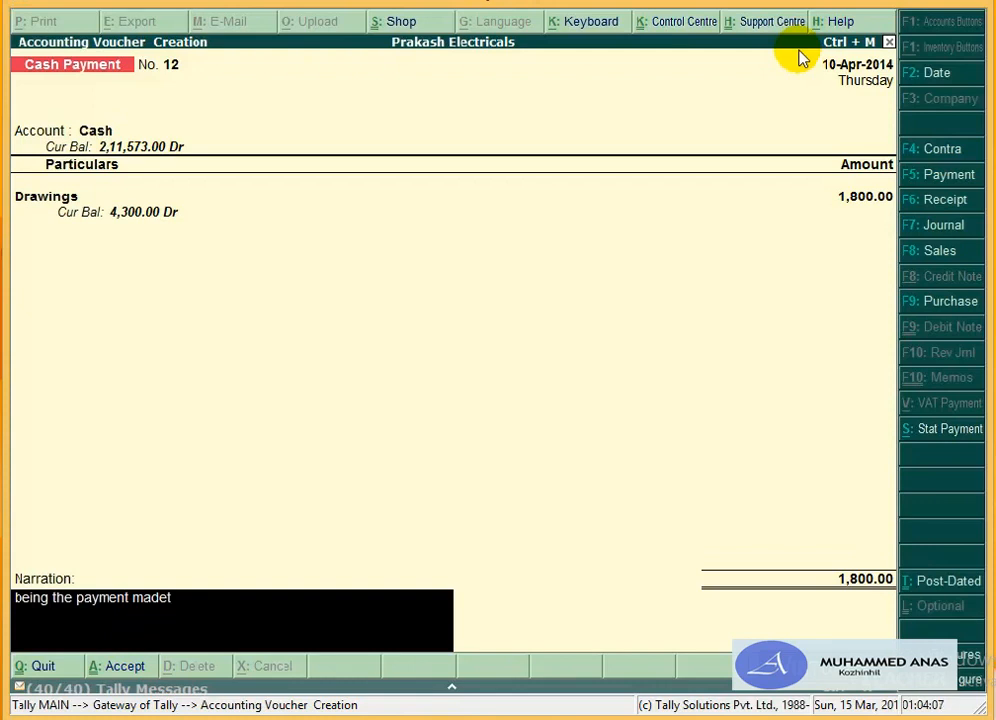
pyautogui.write('o')
pyautogui.press('Return')
pyautogui.press('Return')
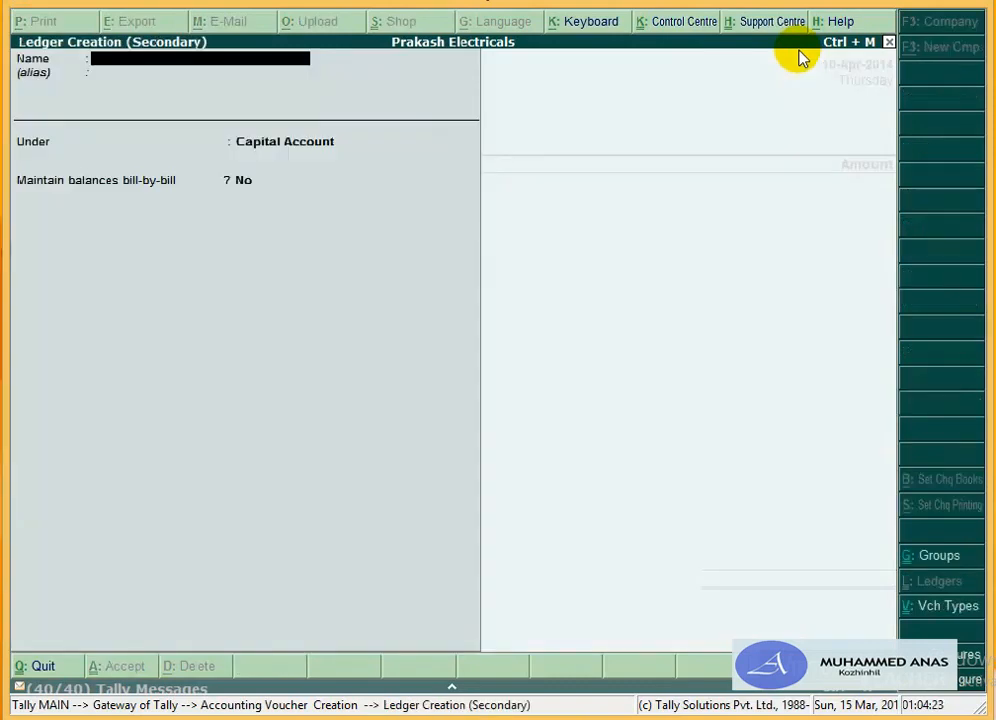
# Step: Leave the blank ledger creation form and choose Cash as the account for Cash Payment voucher No. 13
pyautogui.press('Escape')
pyautogui.write('y')
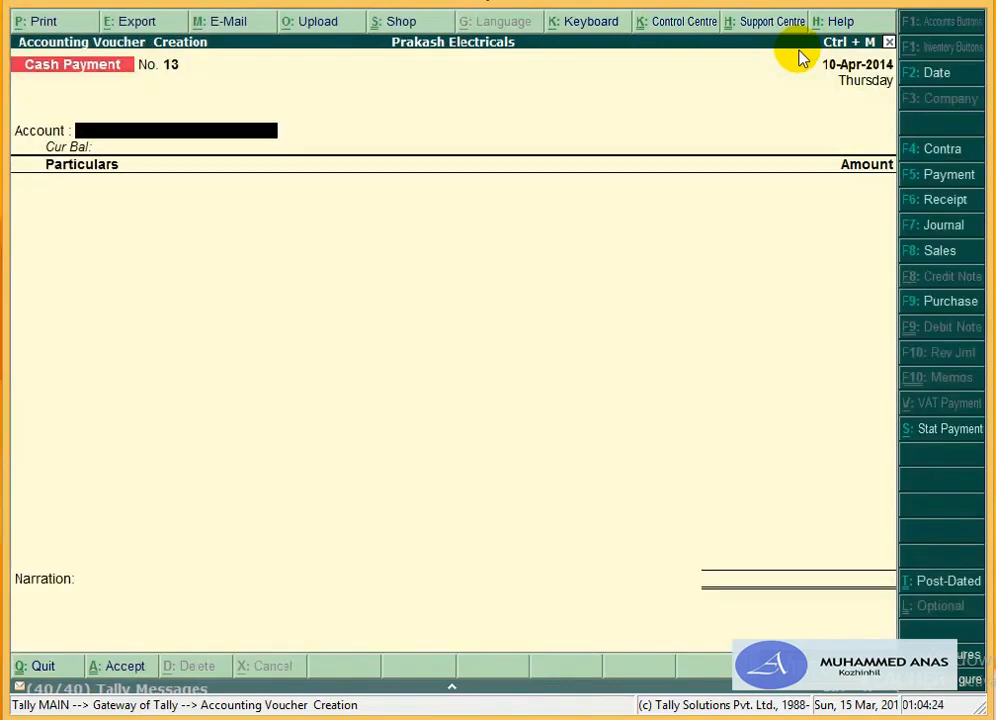
pyautogui.write('Ca')
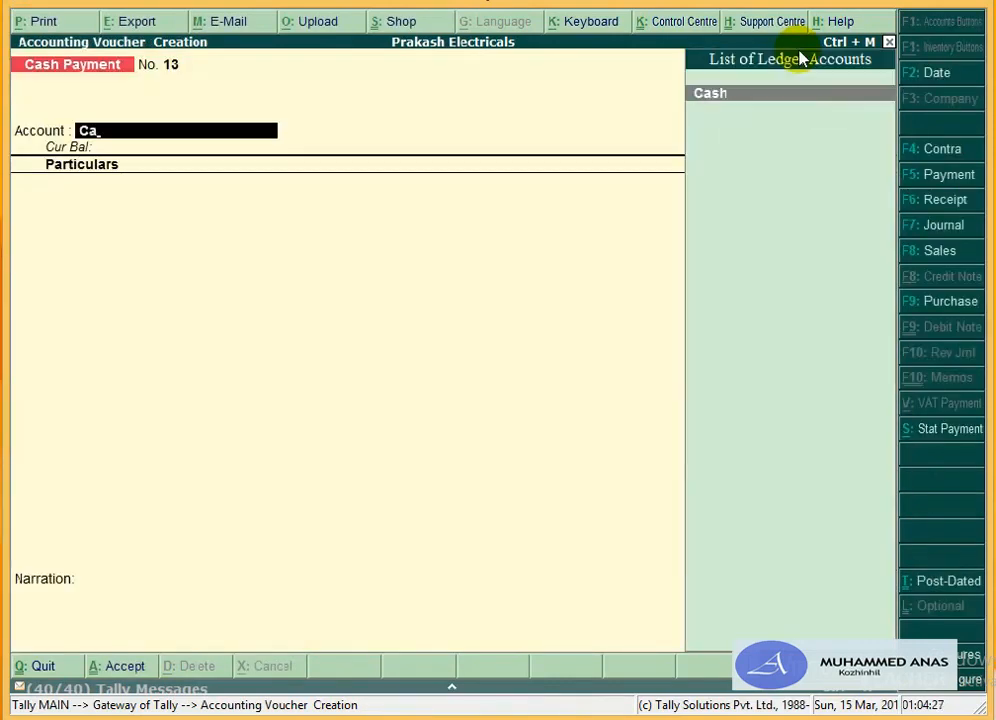
pyautogui.press('Return')
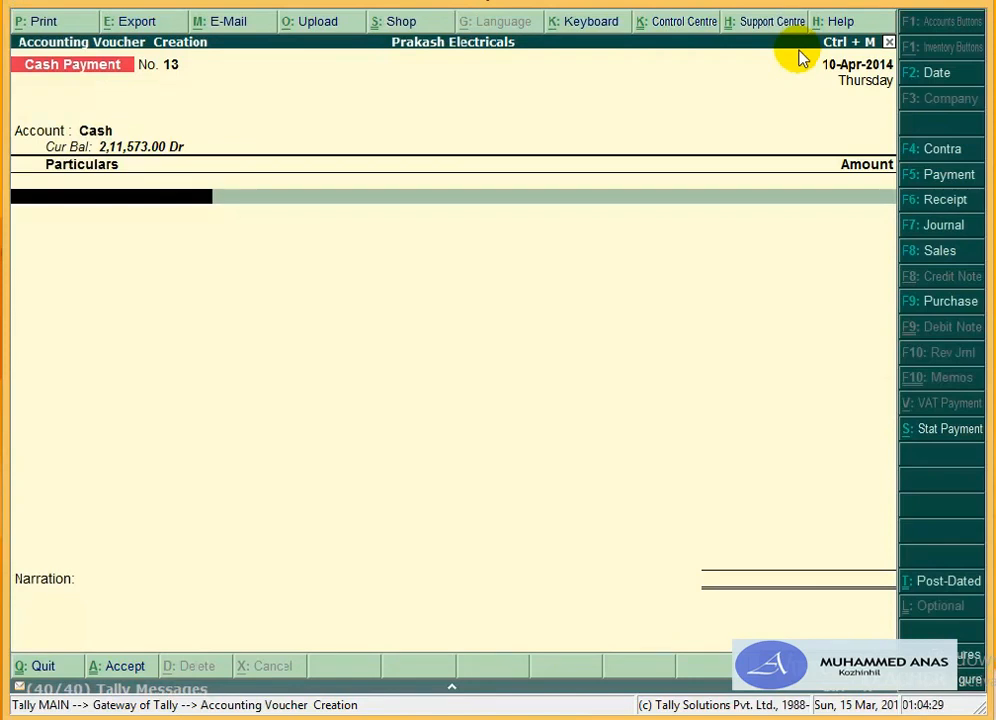
# Step: Create an Electricity Charges ledger under Indirect Expenses from the voucher and use it in the particulars
pyautogui.hotkey('alt', 'c')
pyautogui.write('El')
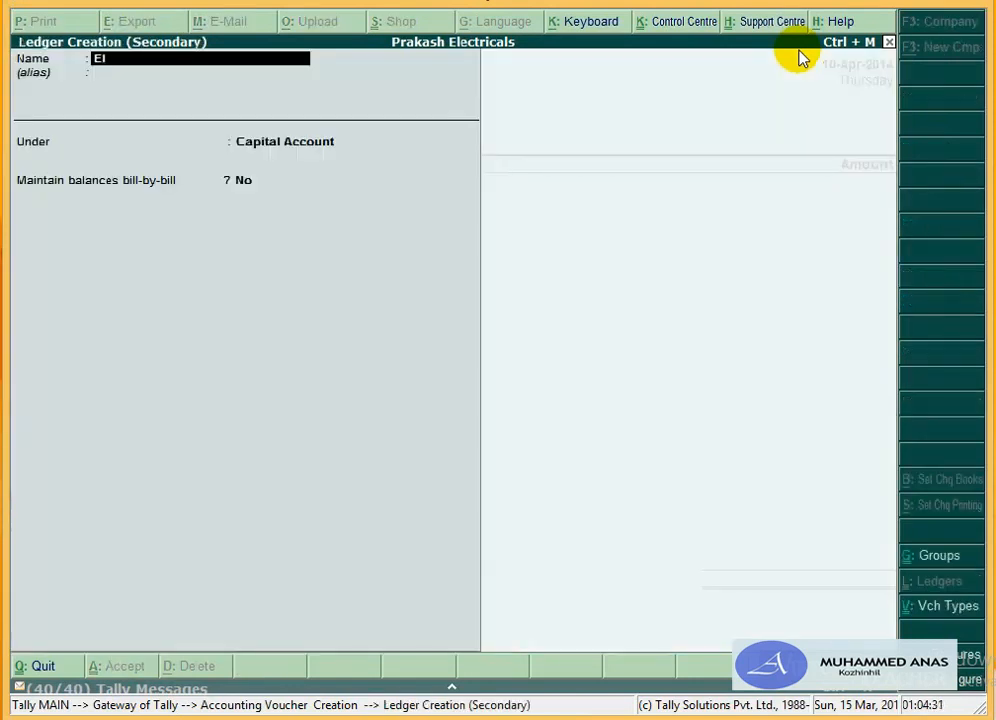
pyautogui.write('ectricity Charges')
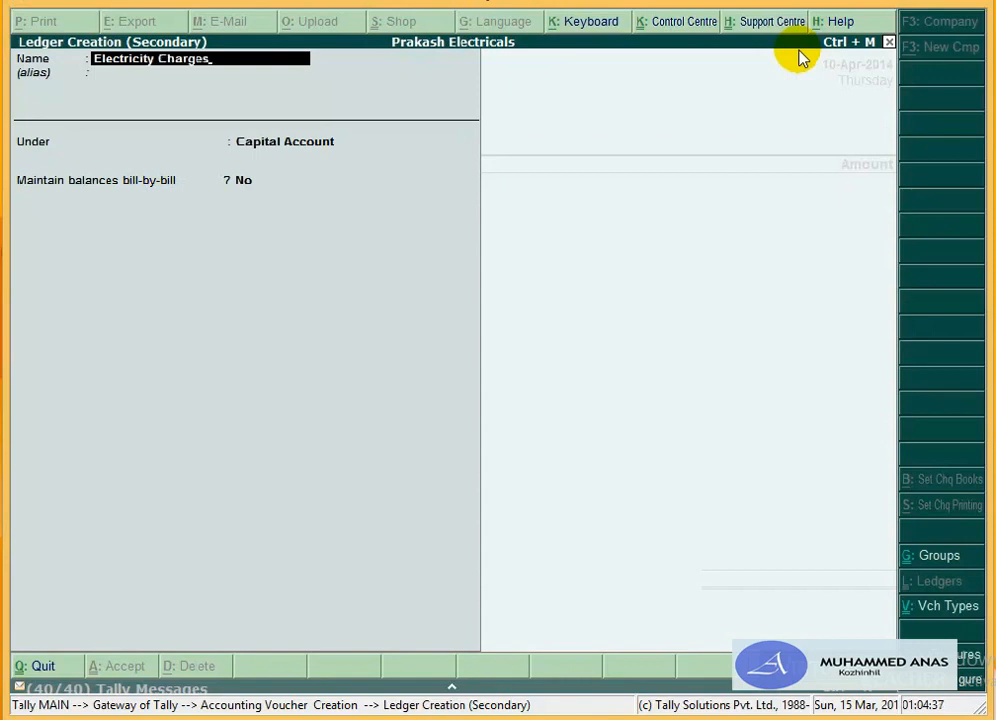
pyautogui.press('Return')
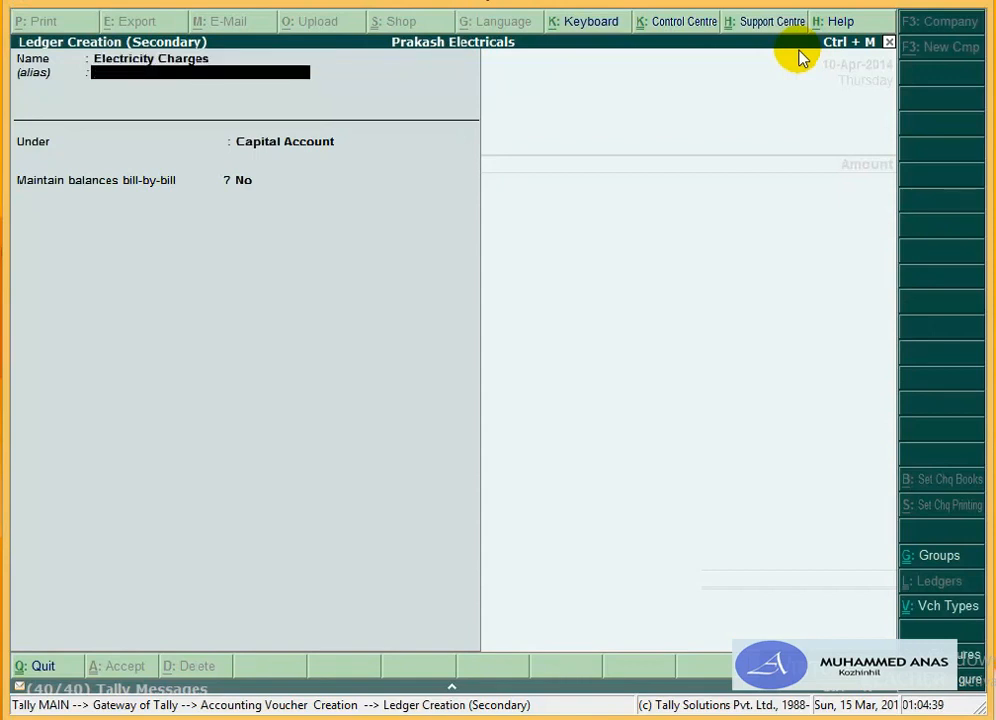
pyautogui.press('Return')
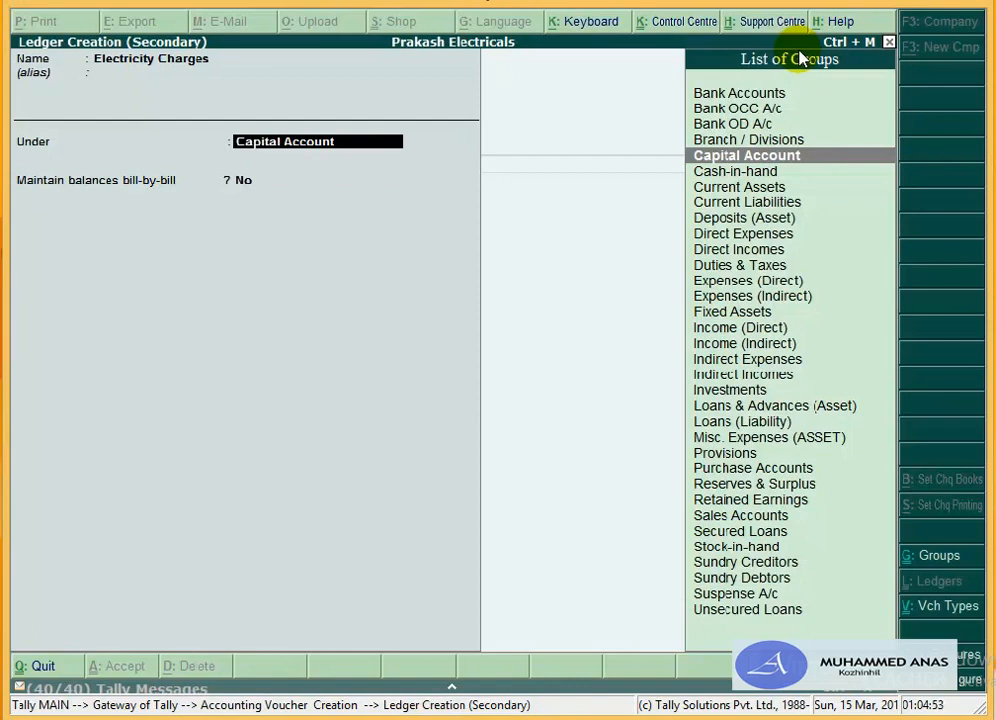
pyautogui.write('i')
pyautogui.press('Down')
pyautogui.press('Down')
pyautogui.press('Down')
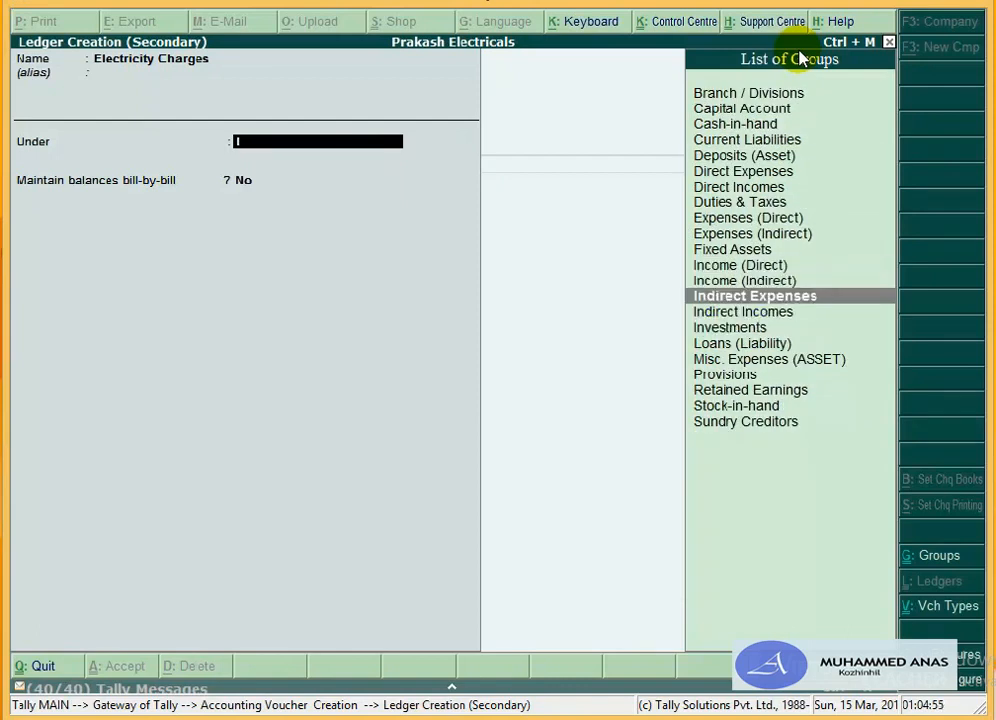
pyautogui.press('Return')
pyautogui.press('Return')
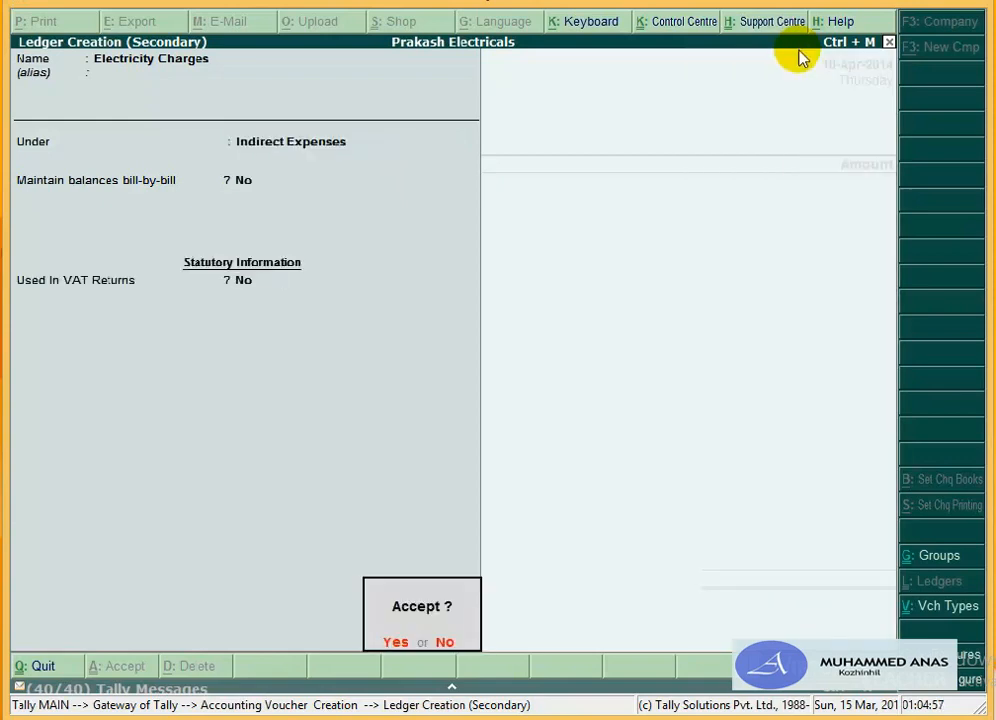
pyautogui.press('Return')
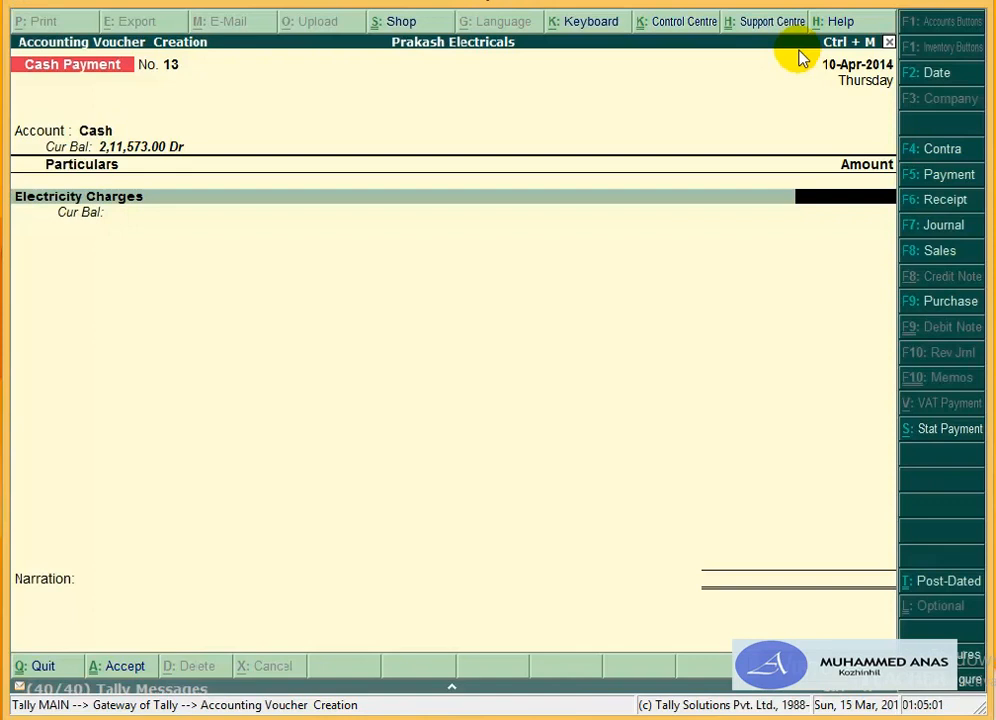
# Step: Debit Electricity Charges with 2,575 and finish the particulars of the cash payment
pyautogui.write('2575')
pyautogui.press('Return')
pyautogui.press('Return')
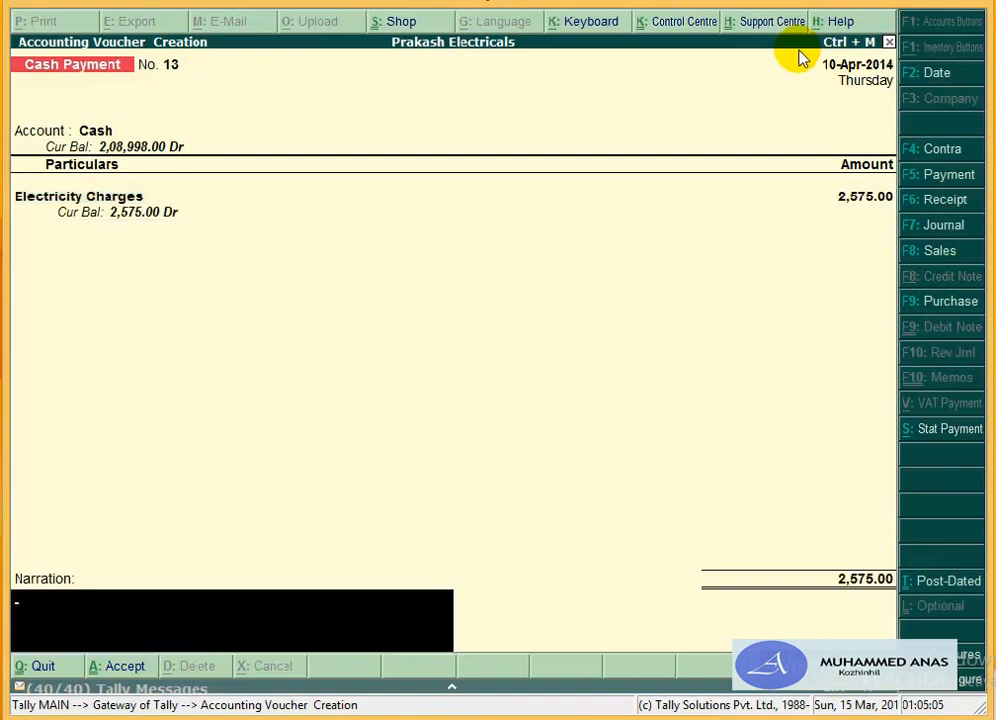
# Step: Add the narration "being the electricity charges for the month of" and save the cash payment
pyautogui.write('being the el')
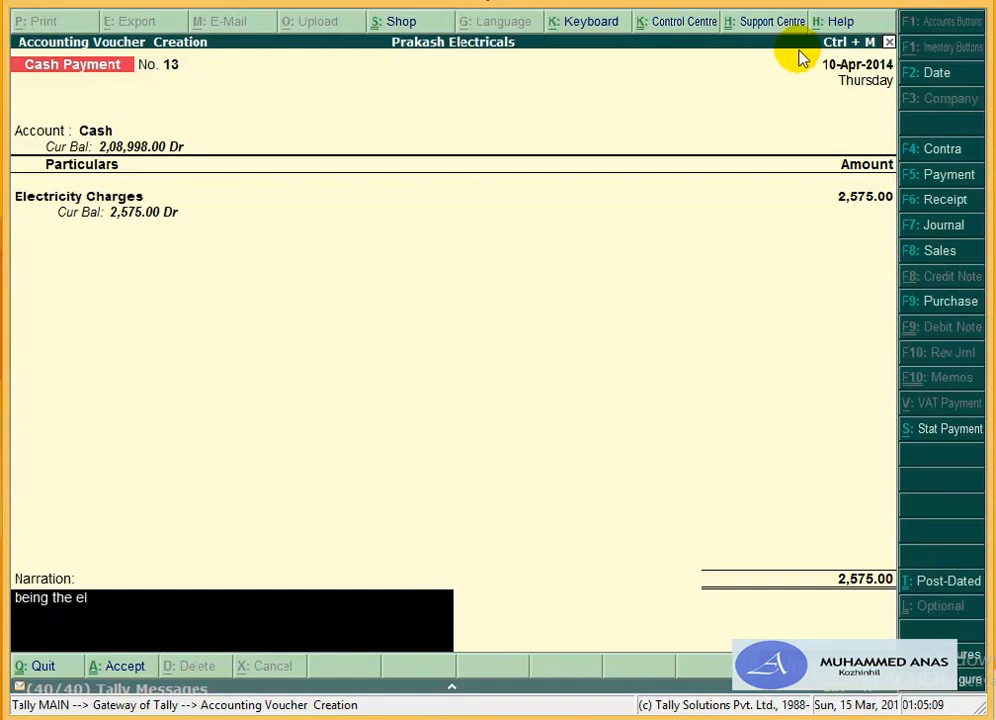
pyautogui.write('ectricity cHres')
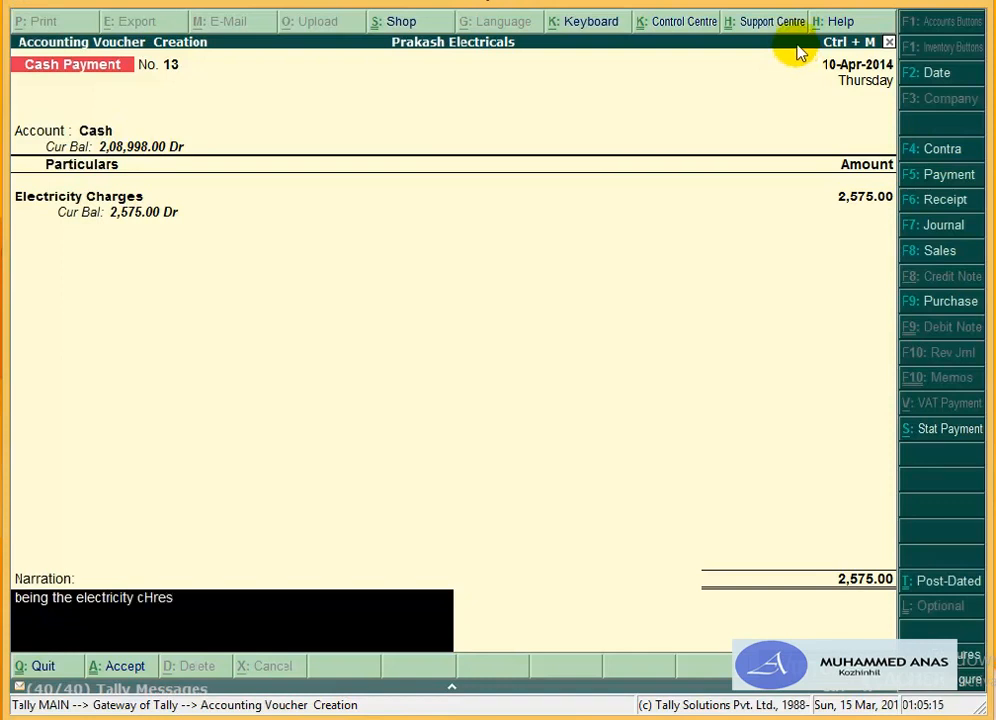
pyautogui.press('BackSpace')
pyautogui.press('BackSpace')
pyautogui.press('BackSpace')
pyautogui.press('BackSpace')
pyautogui.write('harges for the month o')
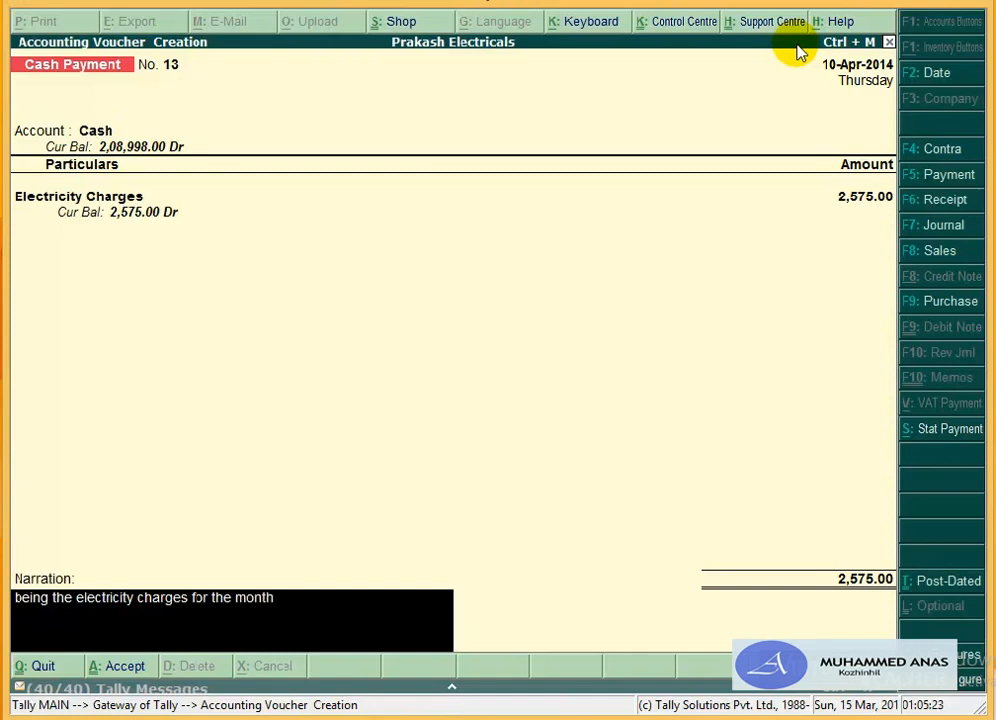
pyautogui.write('f')
pyautogui.press('Return')
pyautogui.press('Return')
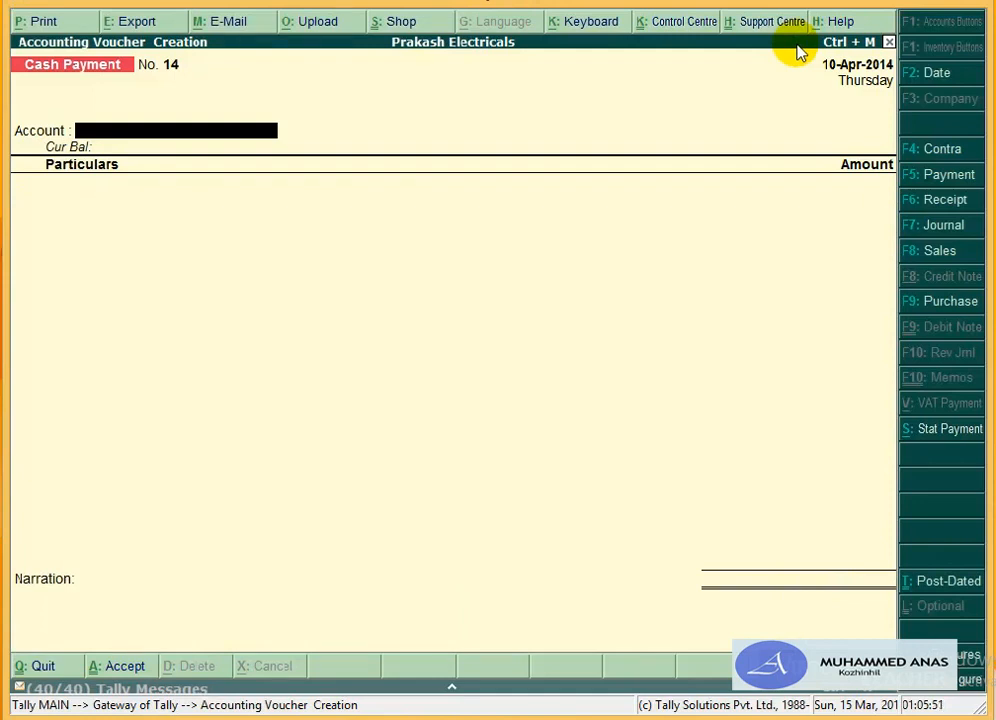
# Step: Choose Cash as the account for Cash Payment voucher No. 14
pyautogui.write('Cas')
pyautogui.press('Return')
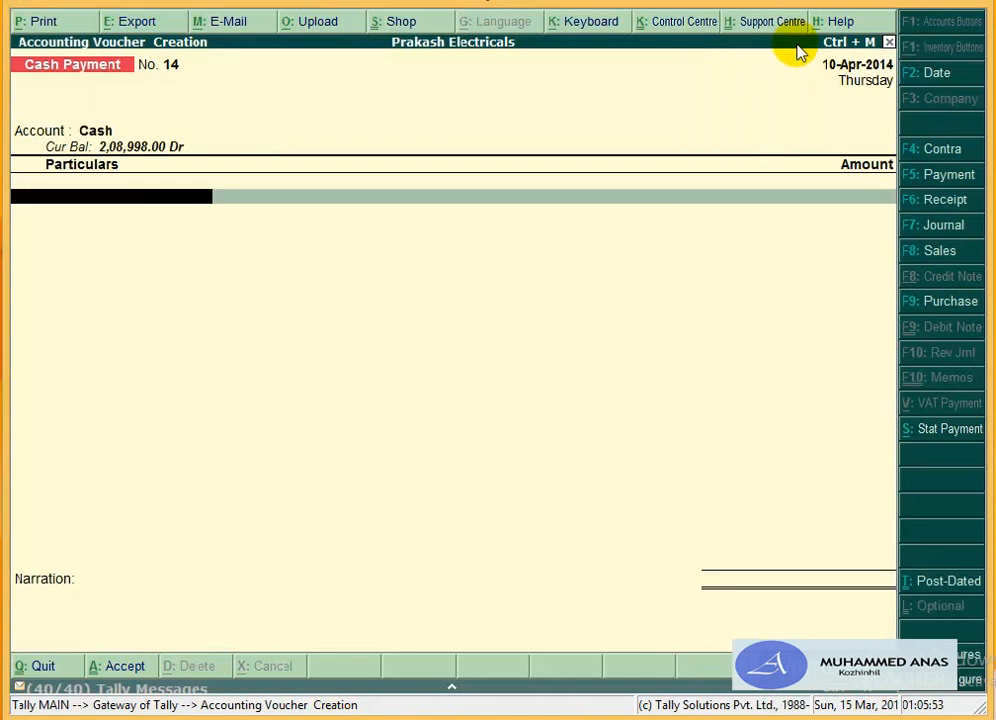
# Step: Enter Drawings as the particulars of the cash payment voucher with an amount of 3000
pyautogui.write('Dr')
pyautogui.press('Return')
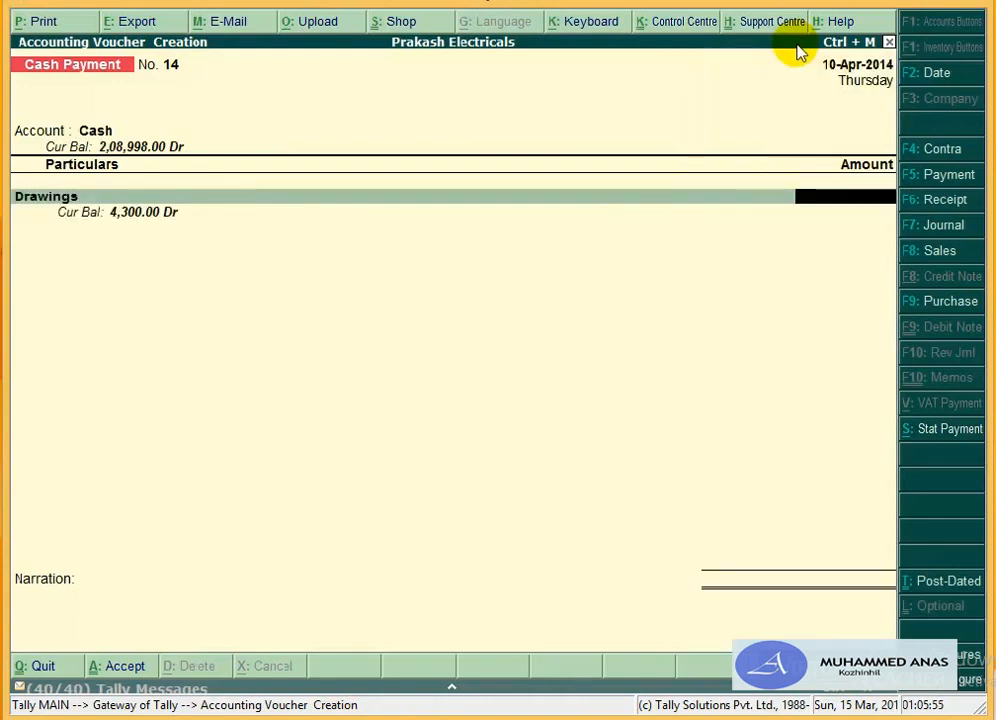
pyautogui.write('3000')
pyautogui.press('Return')
pyautogui.press('Return')
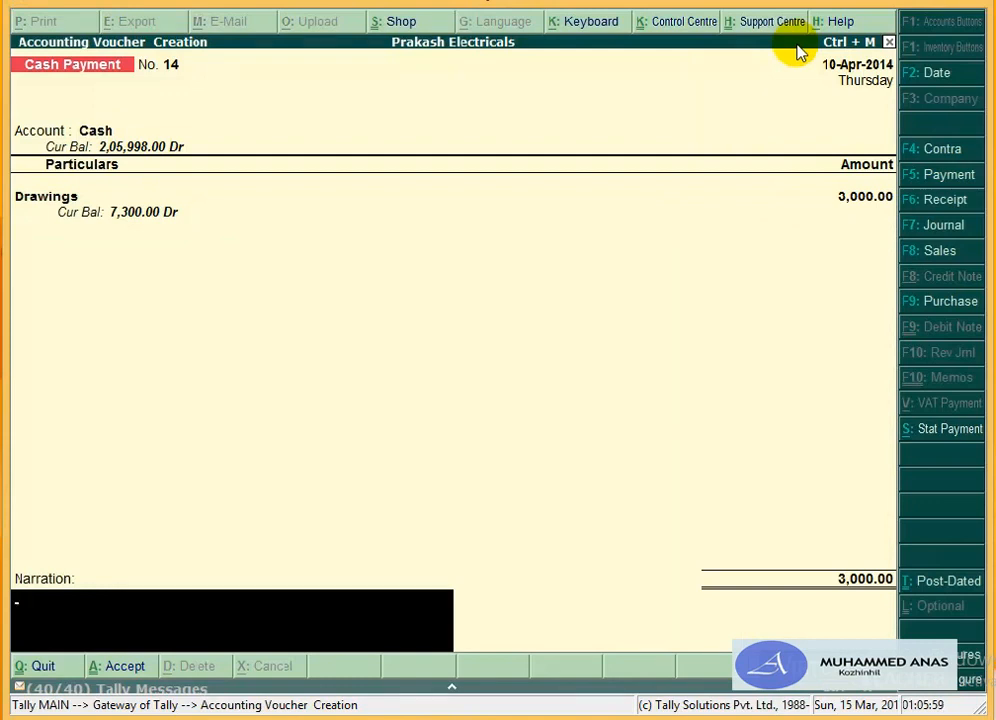
pyautogui.write('being the electricity charges for the month of')
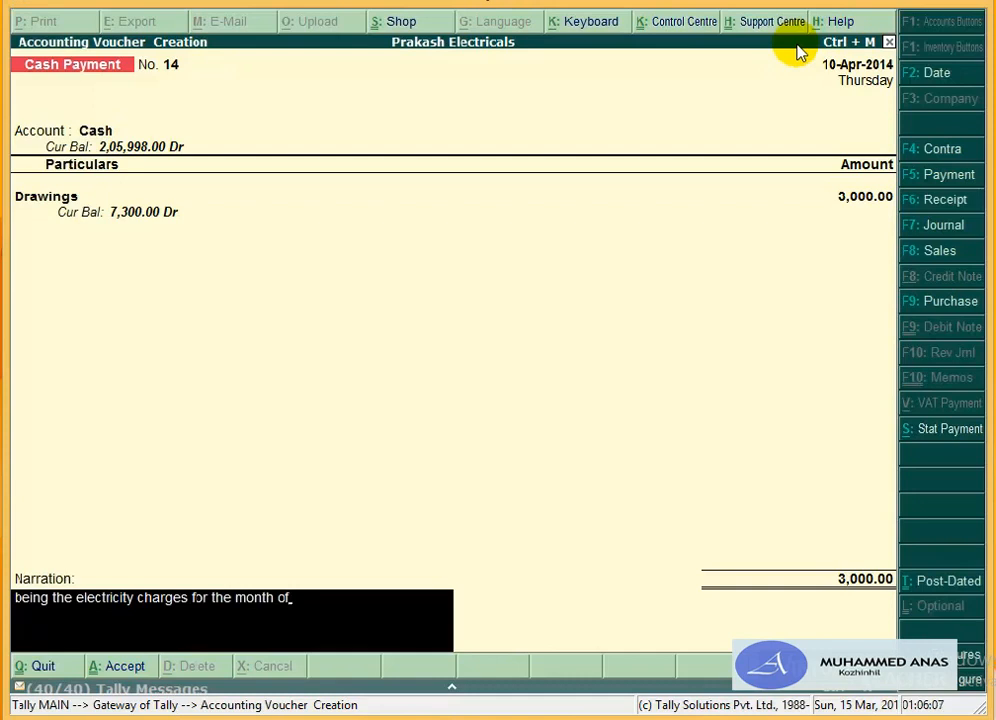
pyautogui.press('Escape')
pyautogui.hotkey('ctrl', 'r')
pyautogui.press('Escape')
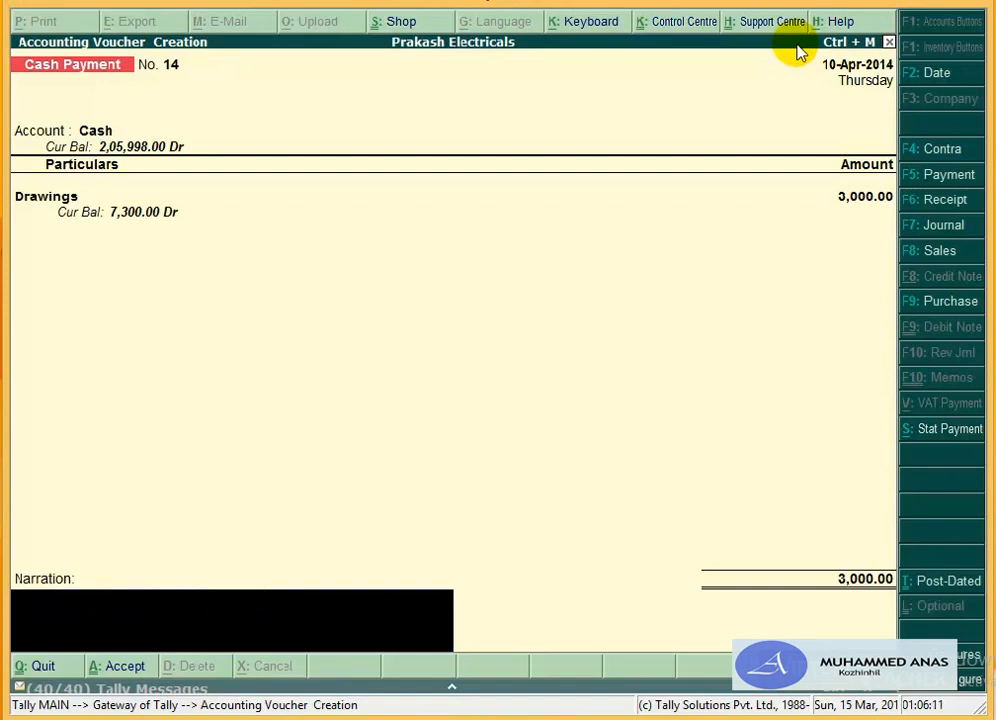
# Step: Enter the narration "being the amount paid to" for the Drawings payment and save the voucher
pyautogui.write('being the amount paid to')
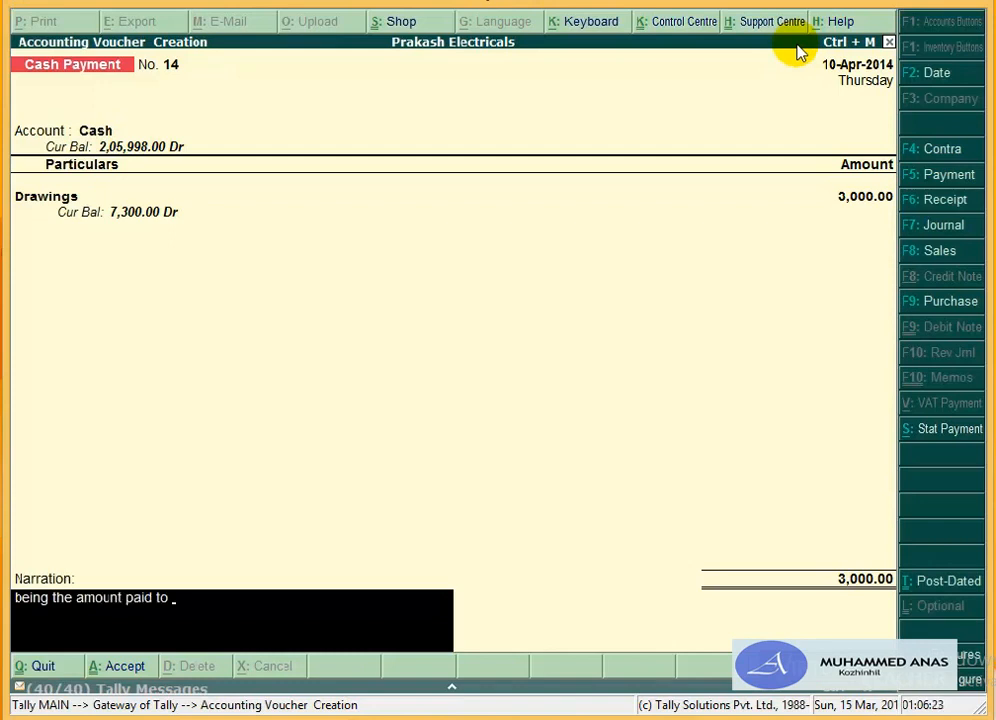
pyautogui.press('Return')
pyautogui.press('Return')
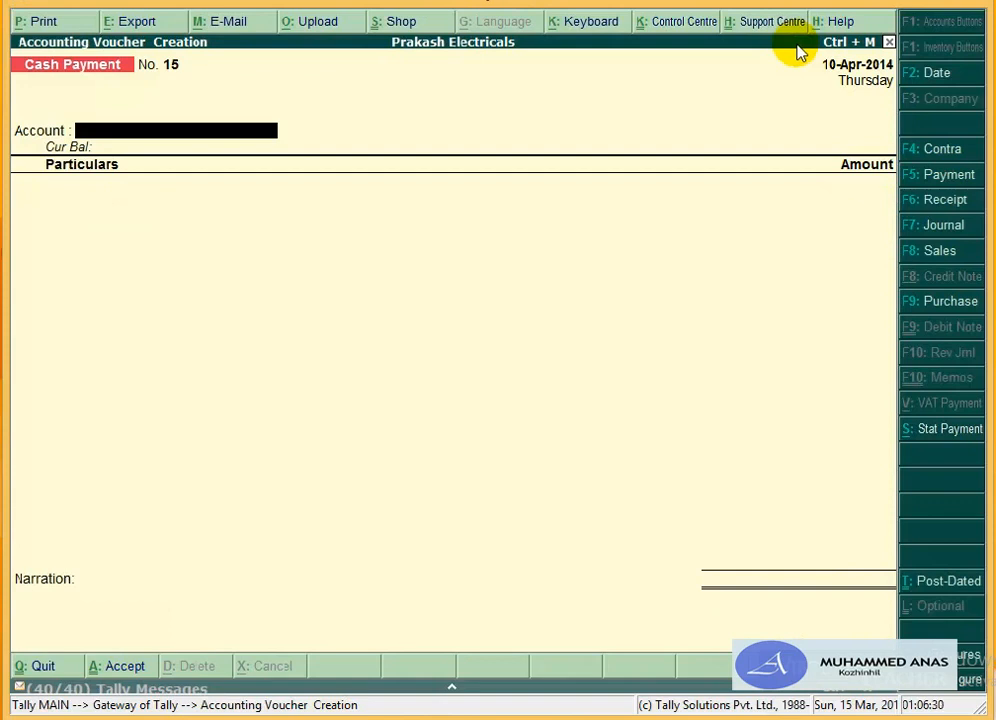
# Step: Set the date of the new cash payment voucher to 11-4-2014 and choose Cash as its account
pyautogui.press('F2')
pyautogui.write('11-4-2014')
pyautogui.press('Return')
pyautogui.write('Cas')
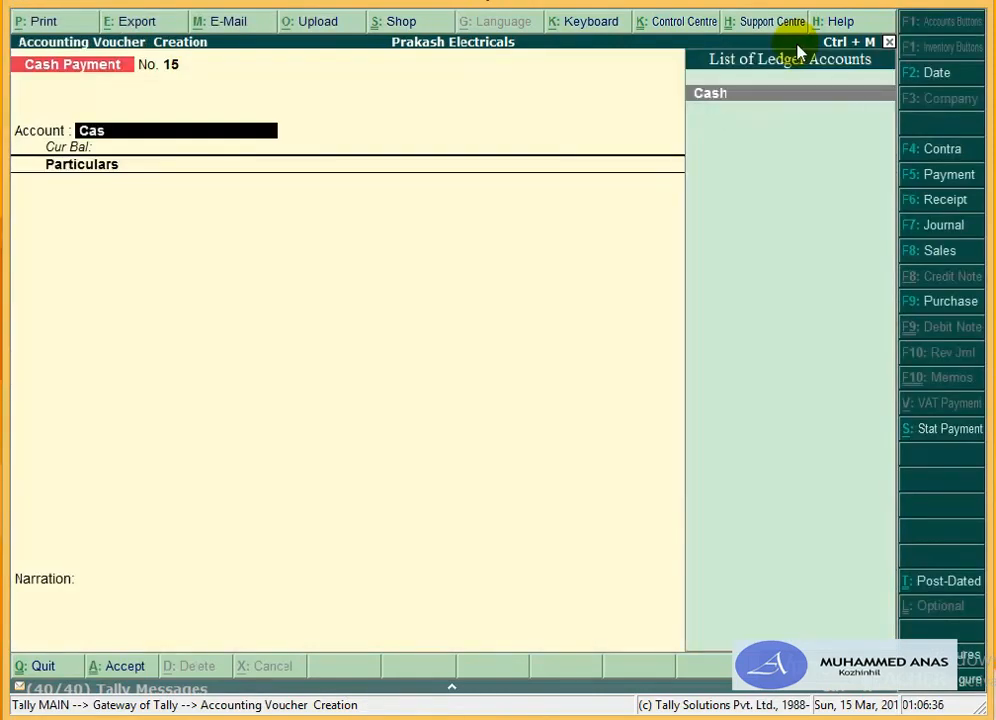
pyautogui.press('Return')
# Step: Create a Salary ledger under Indirect Expenses, without bill-by-bill balances, as the particulars of the cash payment
pyautogui.write('Sal')
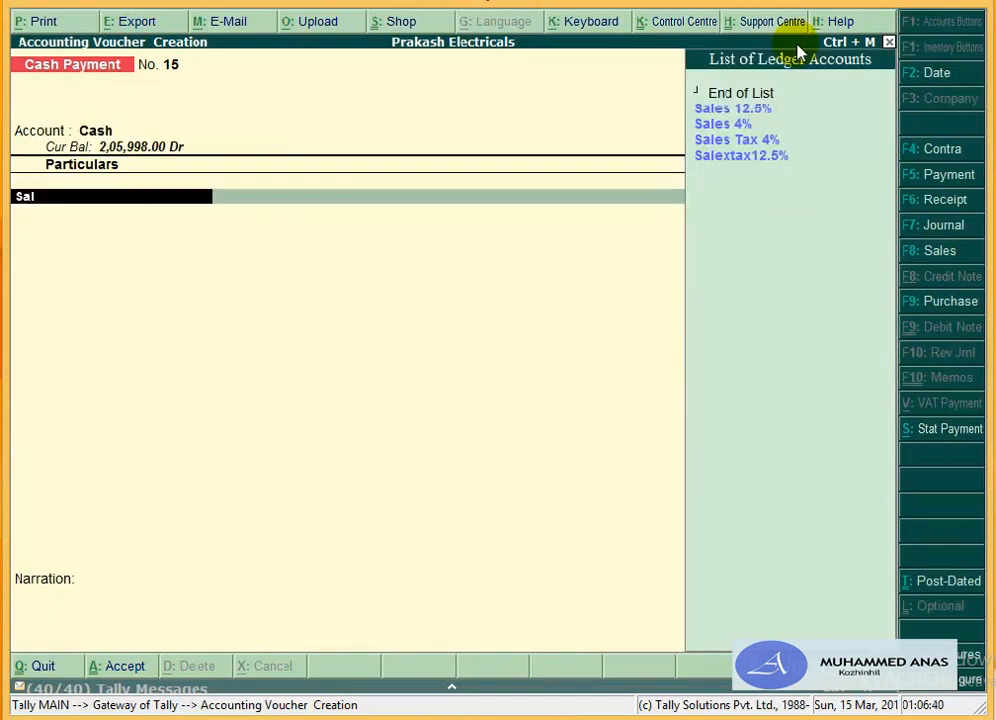
pyautogui.hotkey('alt', 'c')
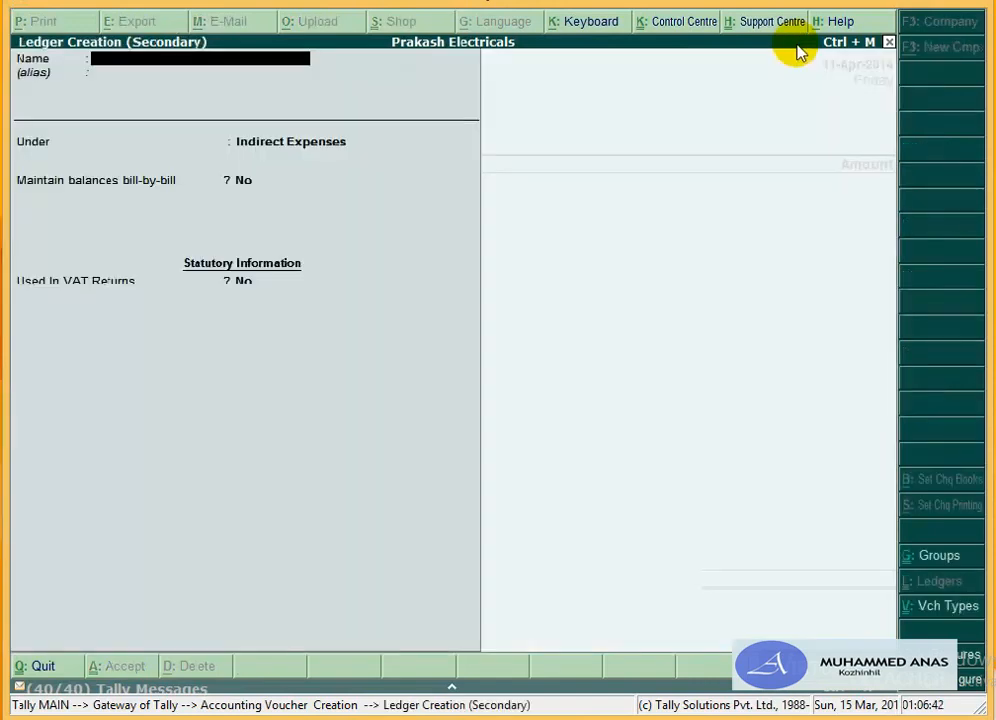
pyautogui.write('Salary')
pyautogui.press('Return')
pyautogui.press('Return')
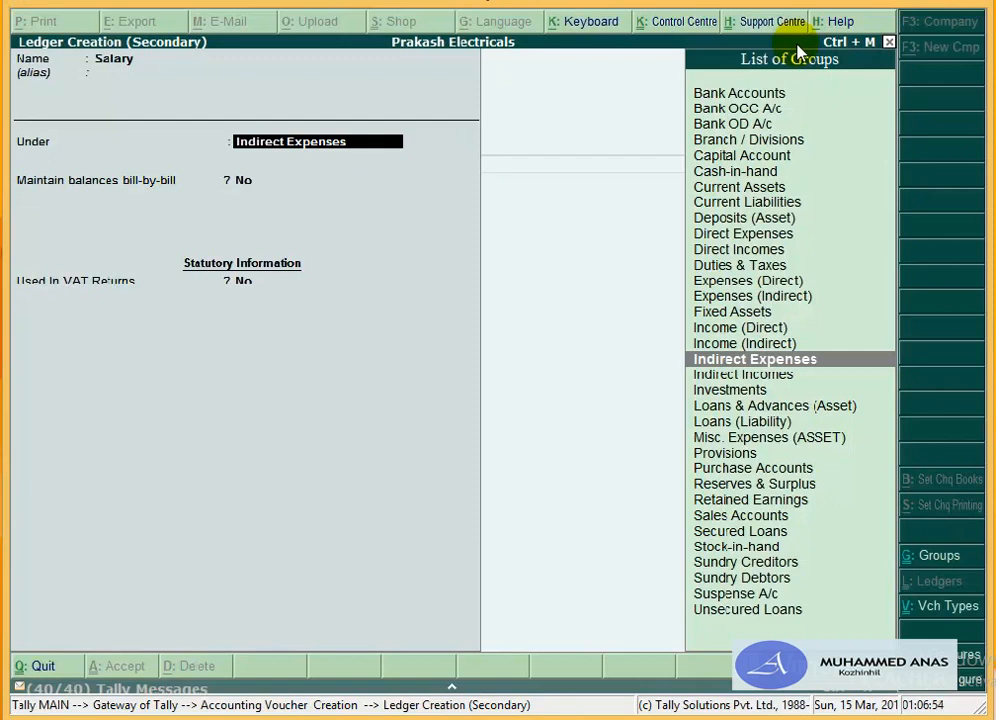
pyautogui.press('Return')
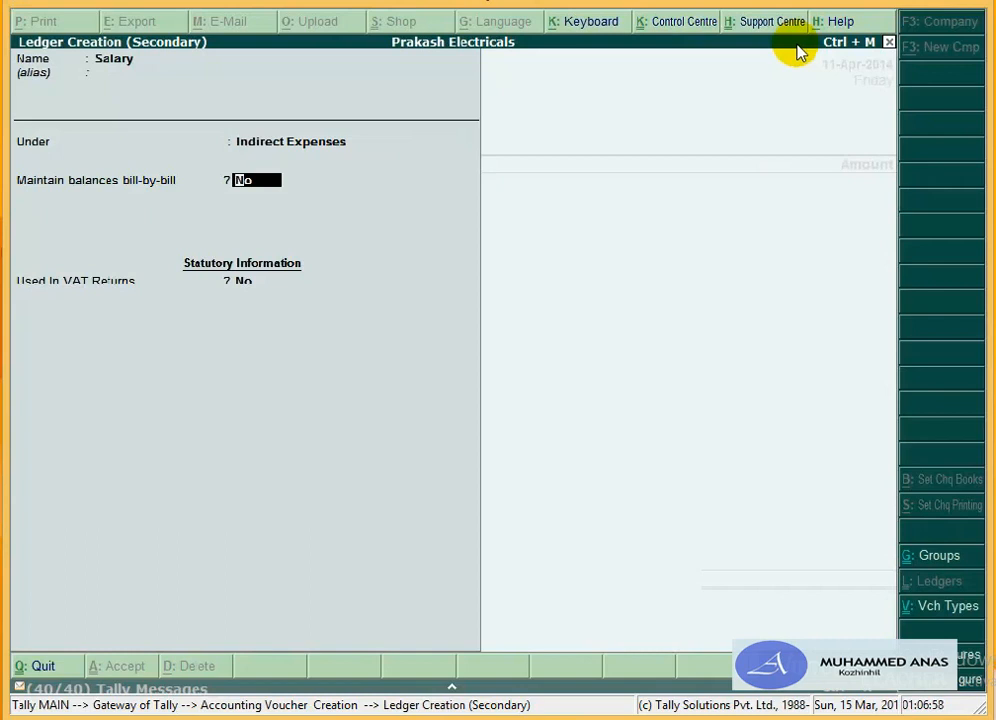
pyautogui.press('Return')
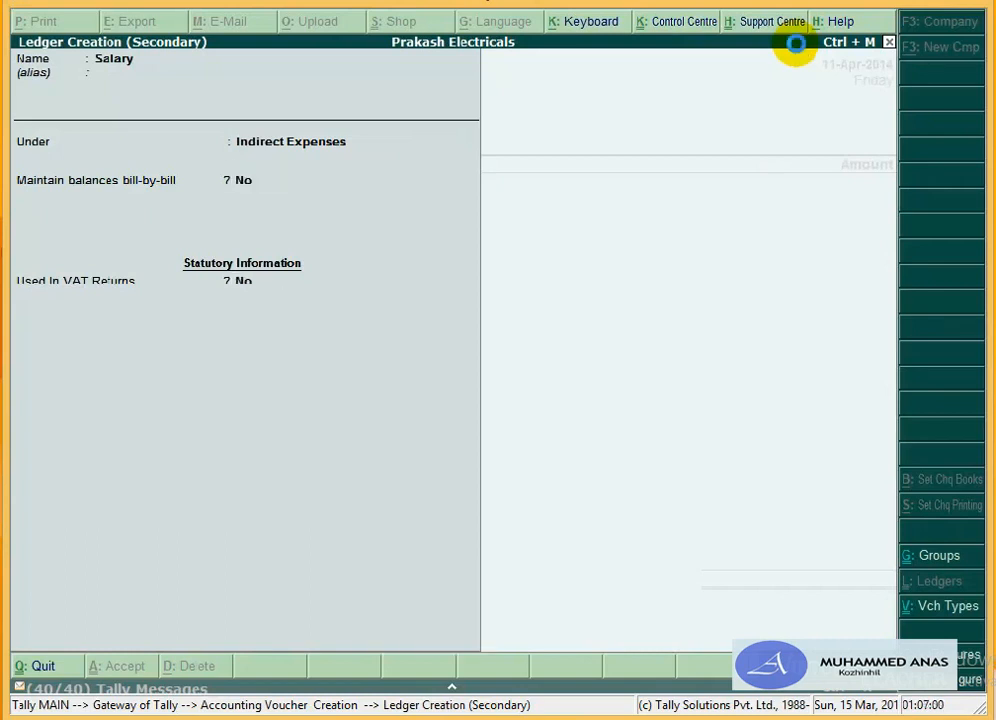
pyautogui.press('Return')
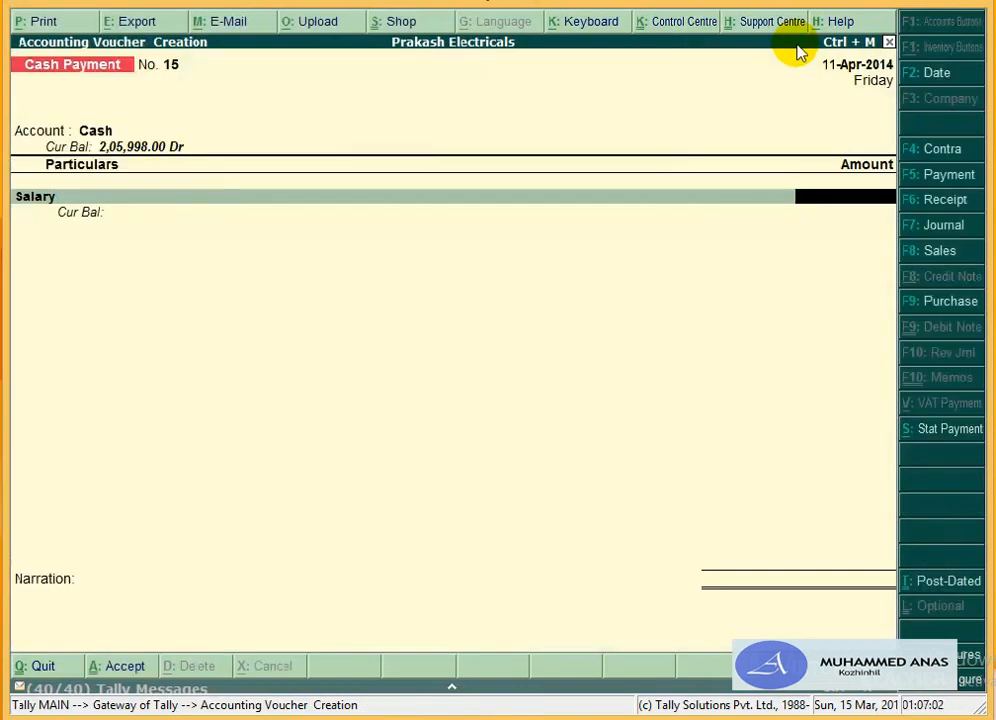
# Step: Enter 8000 for Salary with the narration "being the payment made to a 6000 b 2000" and save the voucher
pyautogui.write('8000')
pyautogui.press('Return')
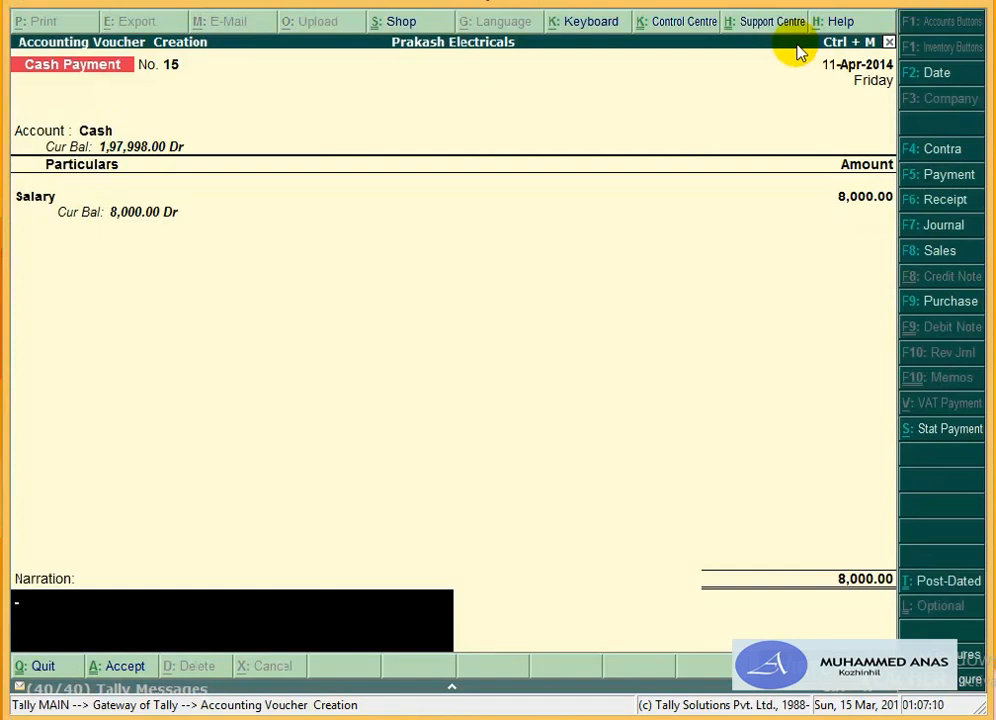
pyautogui.write('being the payme')
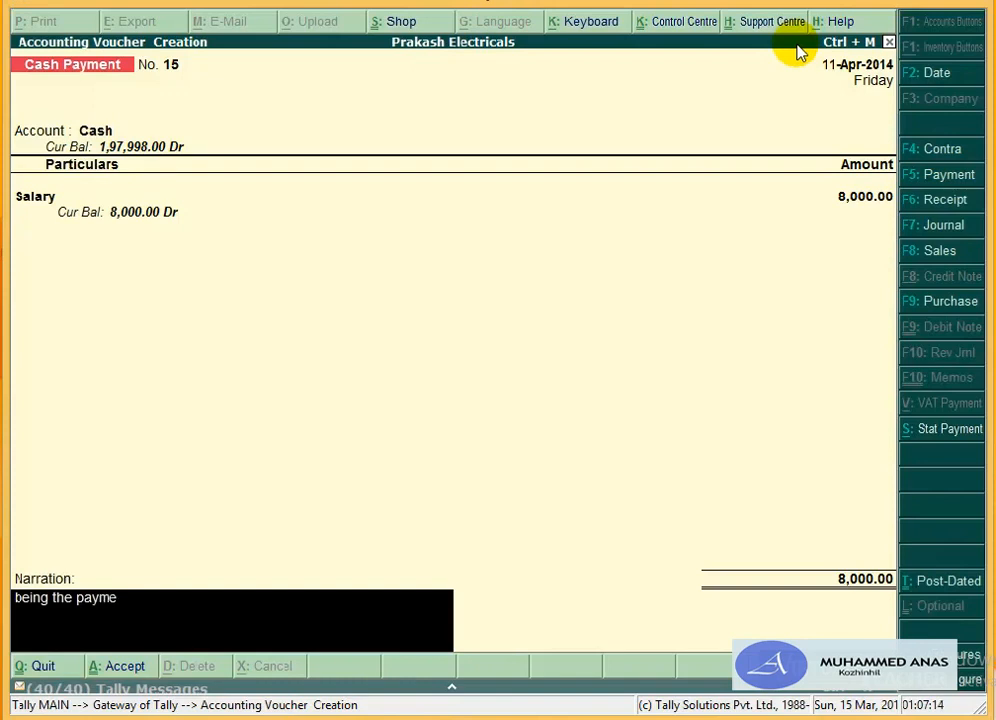
pyautogui.write('nt made to a 6000')
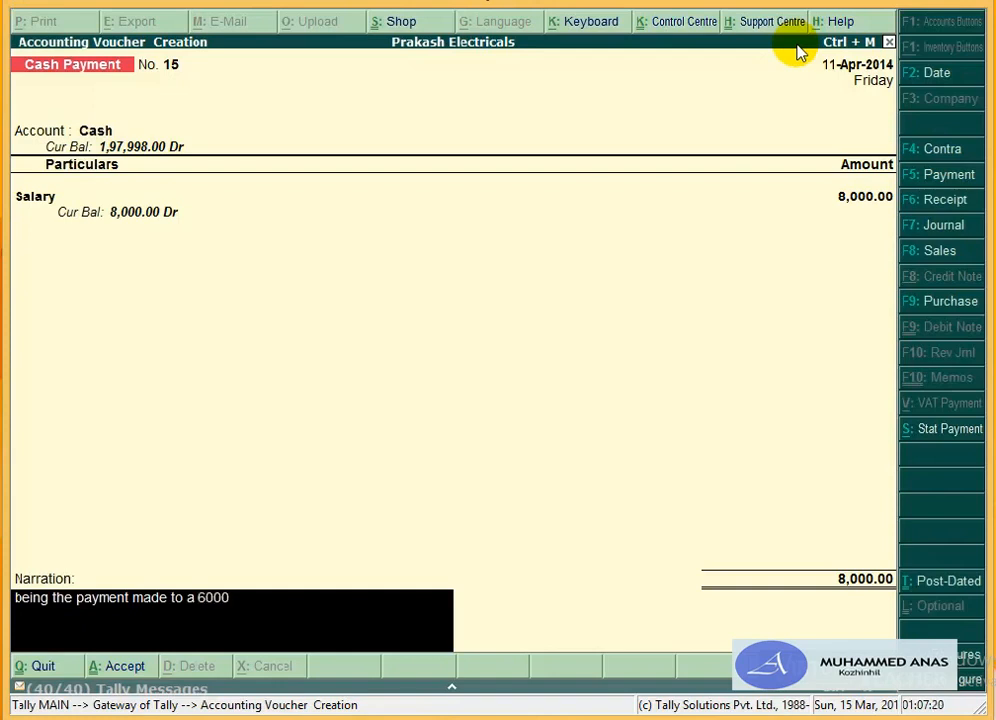
pyautogui.write(' b')
pyautogui.write('2500')
pyautogui.press('BackSpace')
pyautogui.press('BackSpace')
pyautogui.press('BackSpace')
pyautogui.write('000')
pyautogui.press('Return')
pyautogui.press('Return')
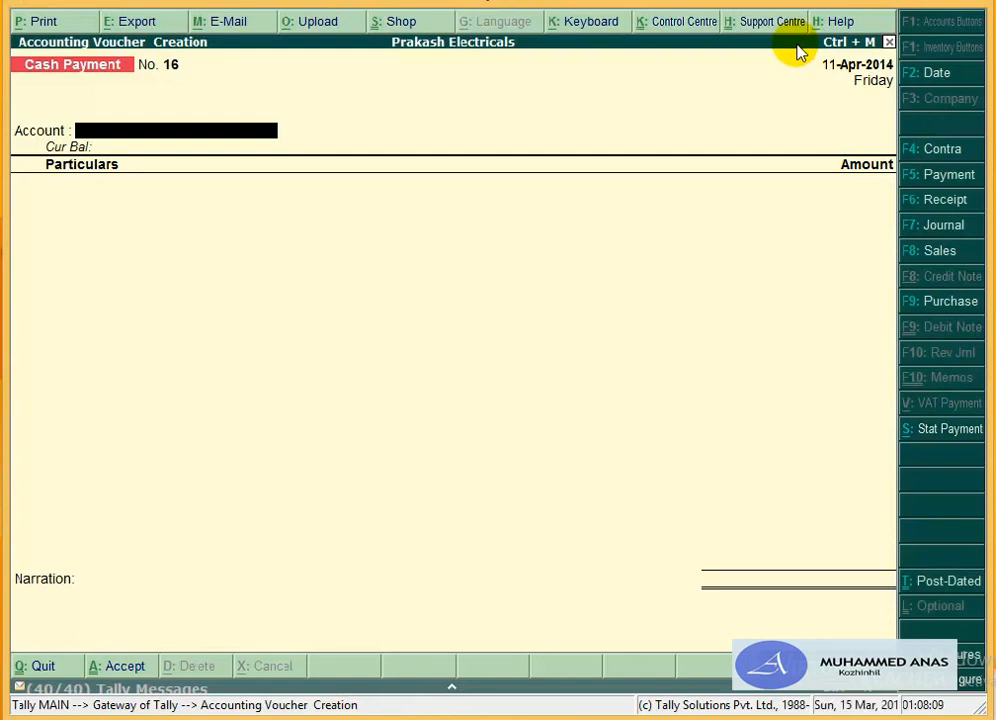
# Step: Switch to a Bank Receipt voucher and choose State Bank of Travencore as its account
pyautogui.press('F6')
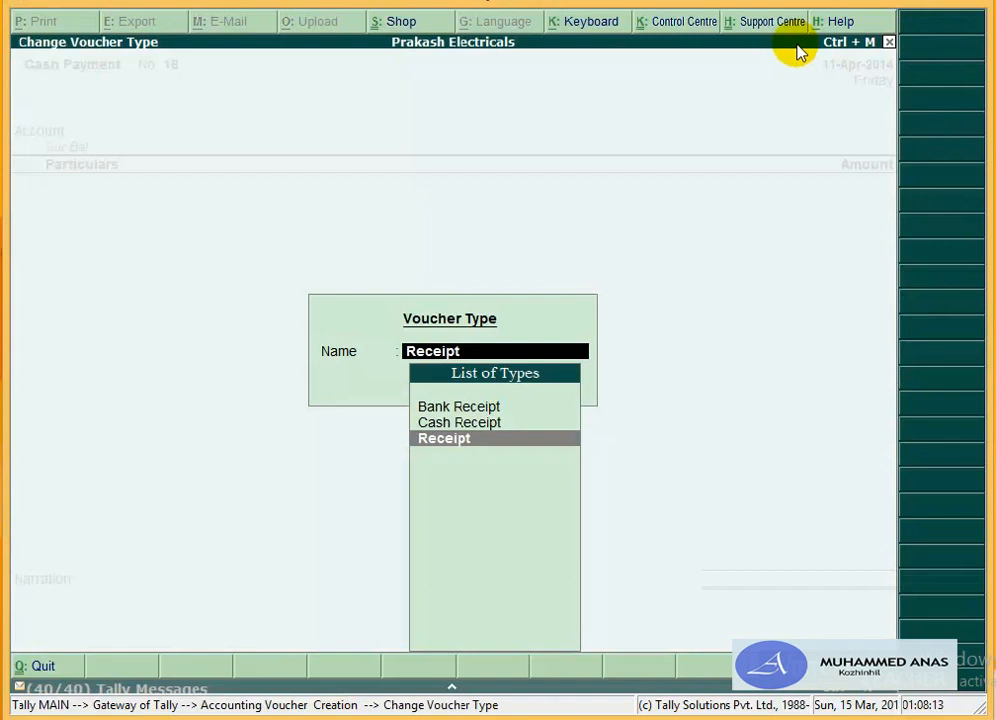
pyautogui.press('Up')
pyautogui.press('Up')
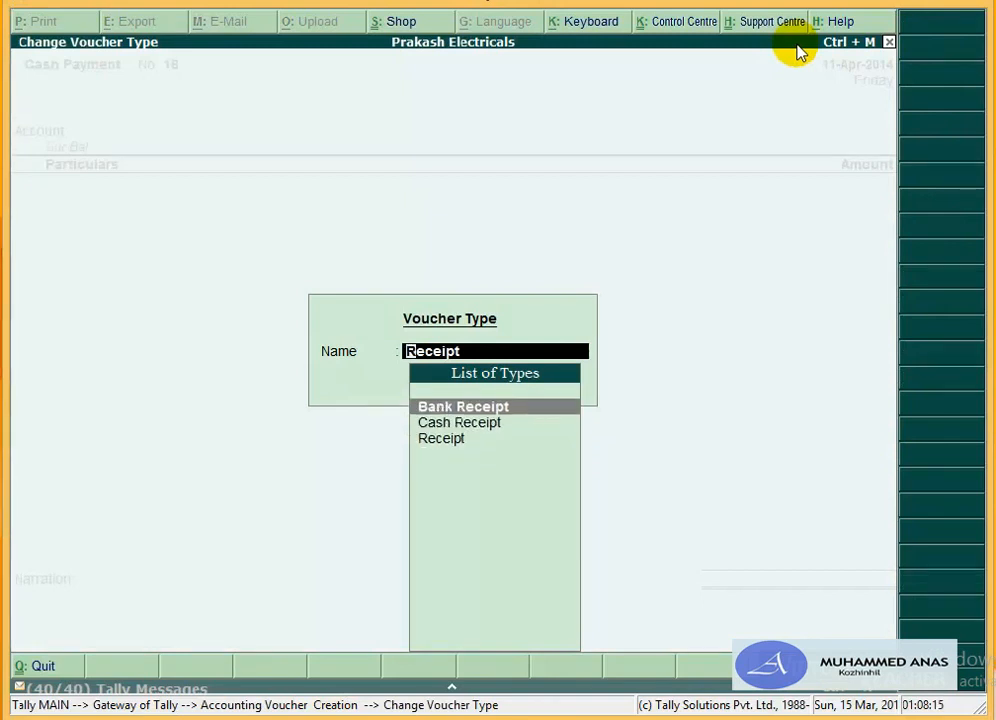
pyautogui.press('Return')
pyautogui.write('S')
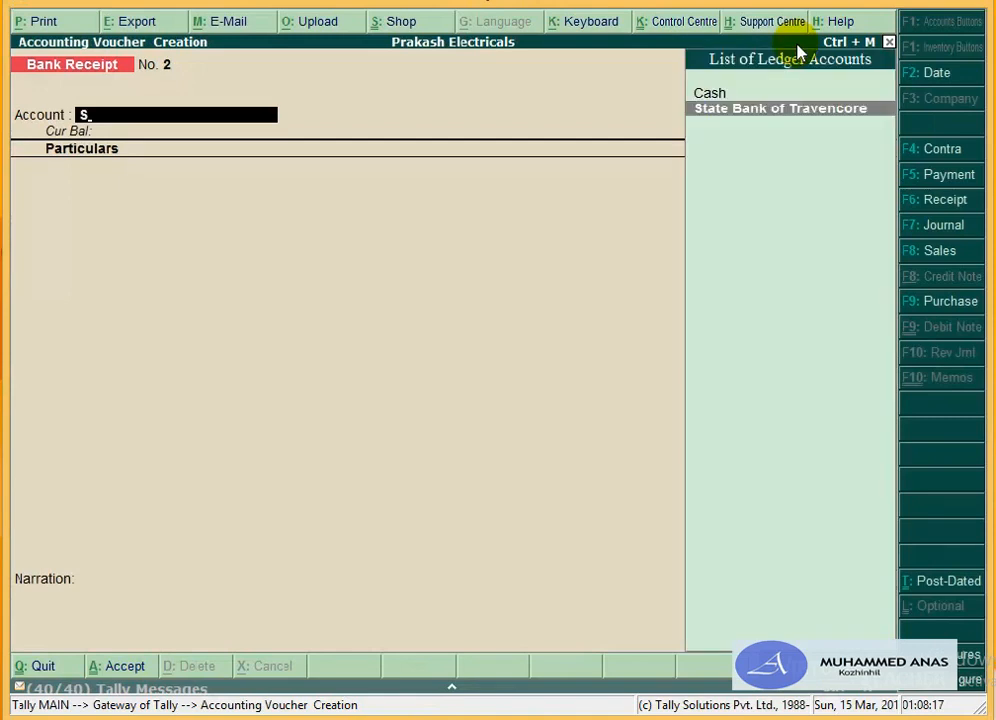
pyautogui.press('Return')
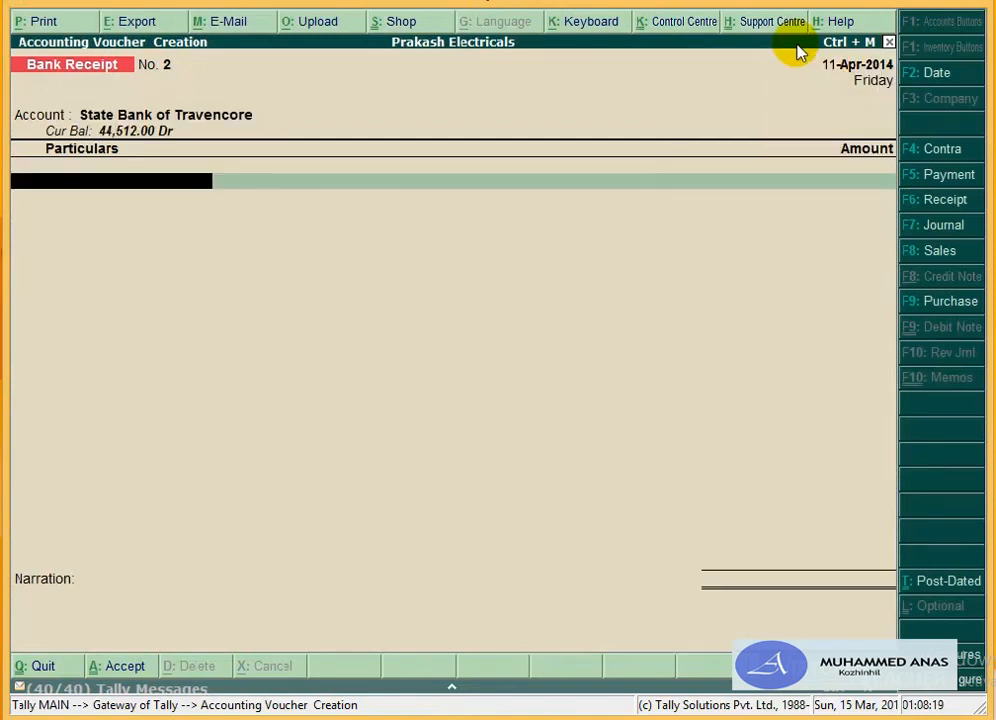
# Step: Create an Interest Received ledger under Indirect Incomes, without bill-by-bill balances, as the particulars of the bank receipt
pyautogui.hotkey('alt', 'c')
pyautogui.hotkey('alt', 'c')
pyautogui.write('Inter')
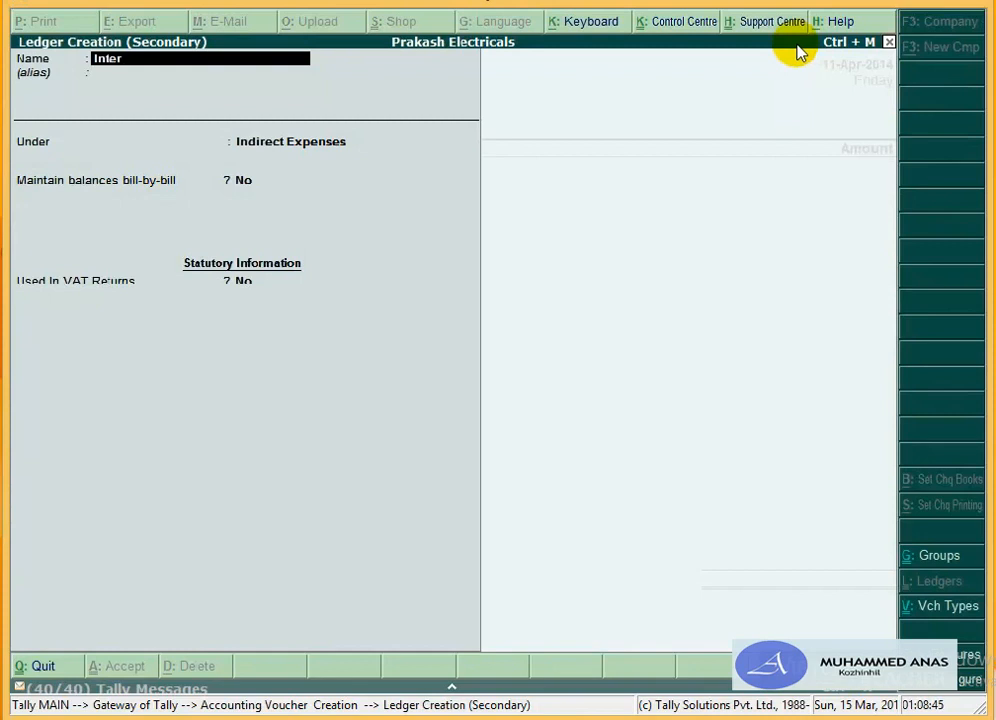
pyautogui.write('est Receive')
pyautogui.write('d')
pyautogui.press('Return')
pyautogui.press('Return')
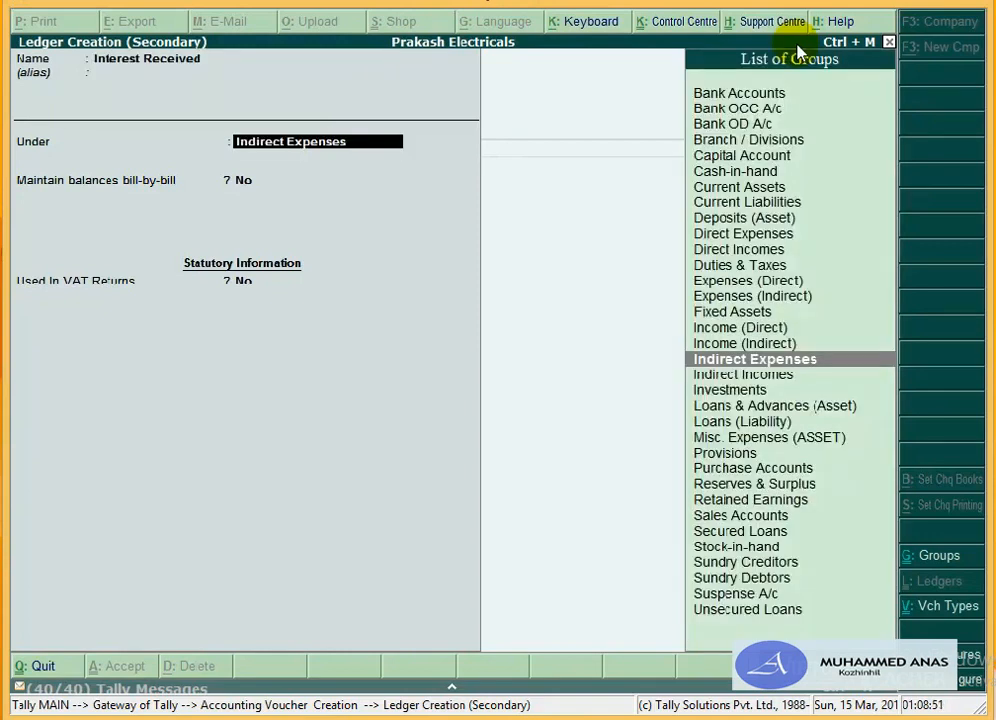
pyautogui.press('Down')
pyautogui.press('Return')
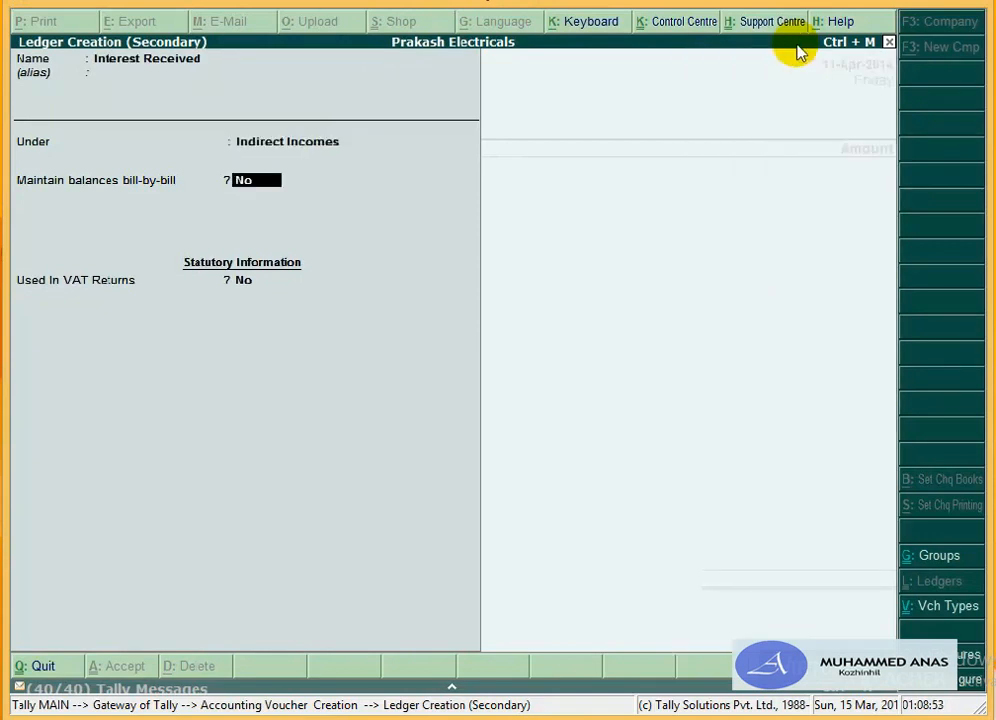
pyautogui.press('Return')
pyautogui.press('Return')
pyautogui.press('Return')
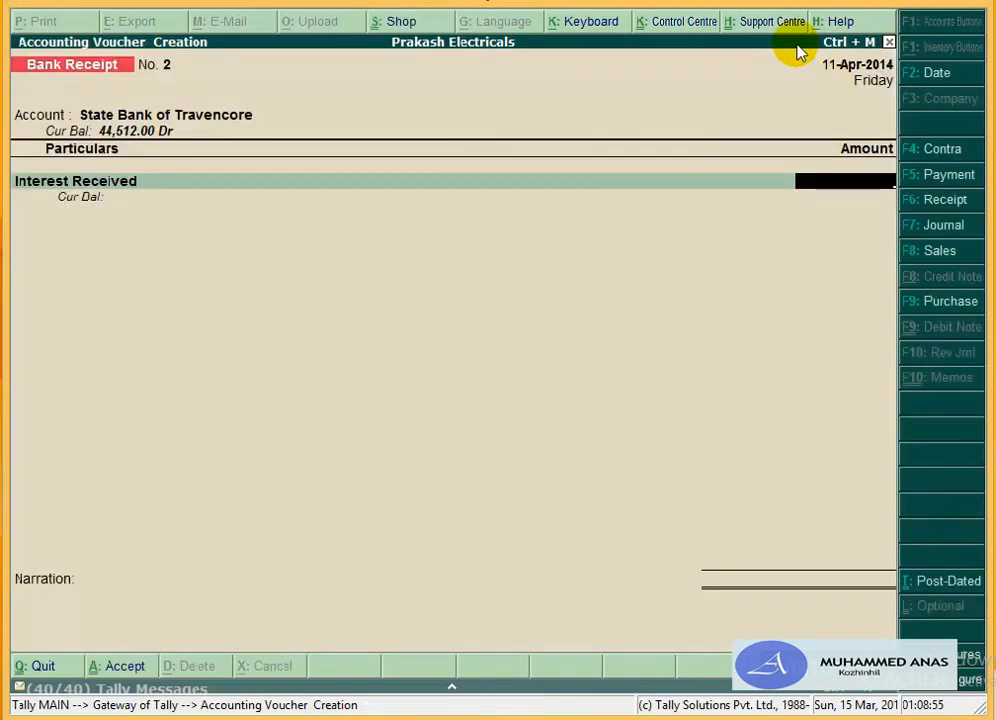
# Step: Enter 125 for Interest Received, accept the default Cheque/DD bank allocation, and save the bank receipt without a narration
pyautogui.write('125')
pyautogui.press('Return')
pyautogui.press('Return')
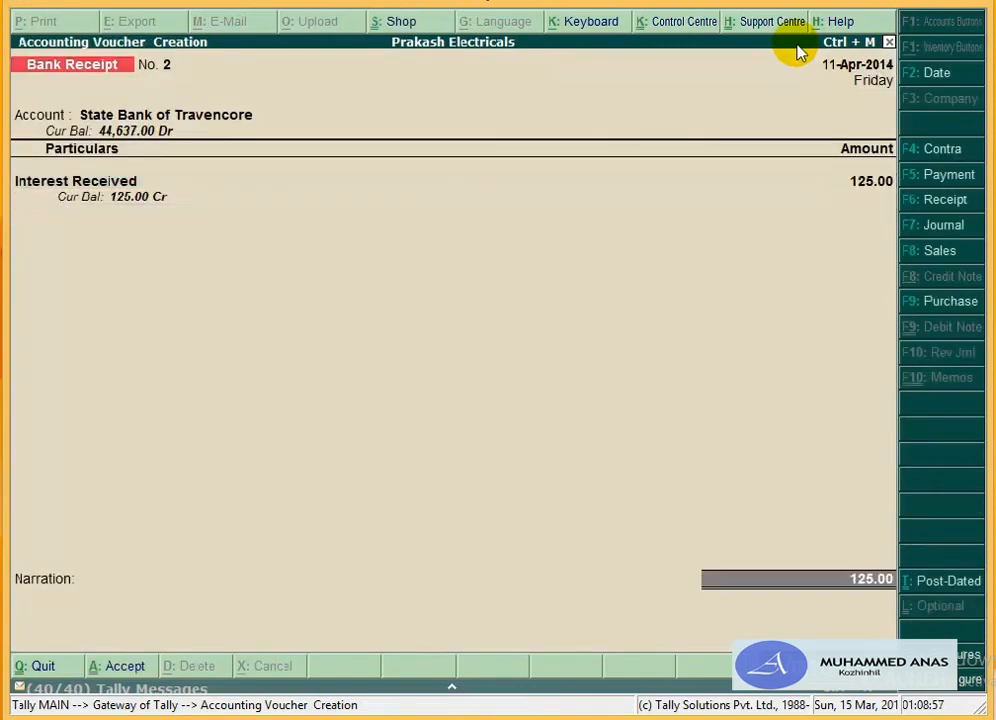
pyautogui.press('Return')
pyautogui.press('Return')
pyautogui.press('Return')
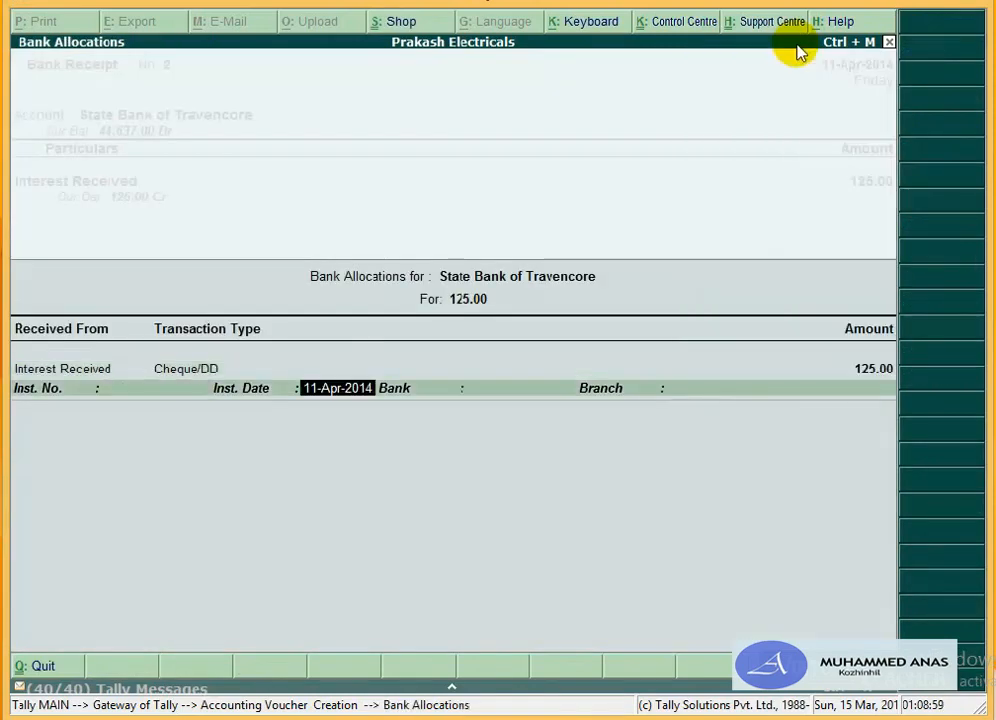
pyautogui.press('Return')
pyautogui.press('Return')
pyautogui.press('Return')
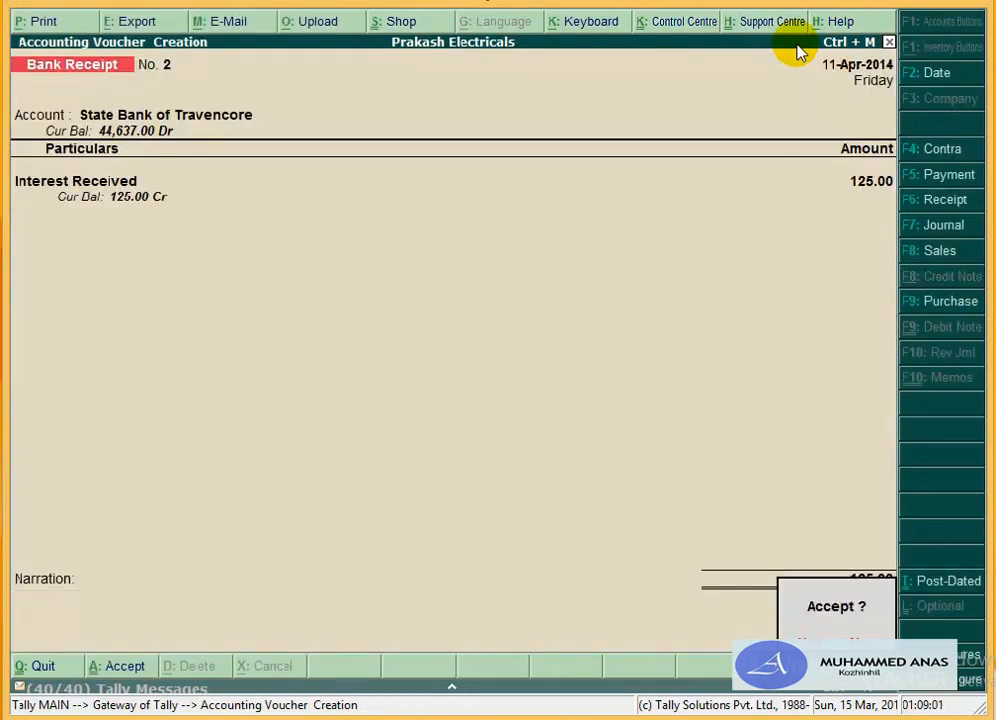
pyautogui.press('Return')
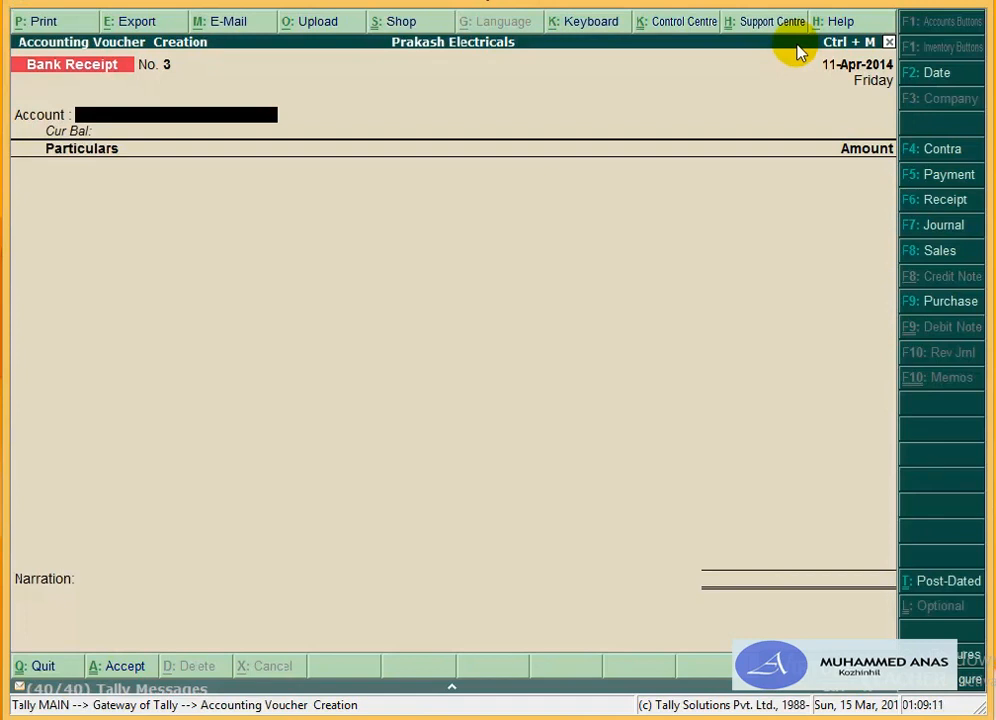
# Step: Switch to a Bank Payment voucher and choose State Bank of Travencore as its account
pyautogui.hotkey('ctrl', 'F5')
pyautogui.press('Up')
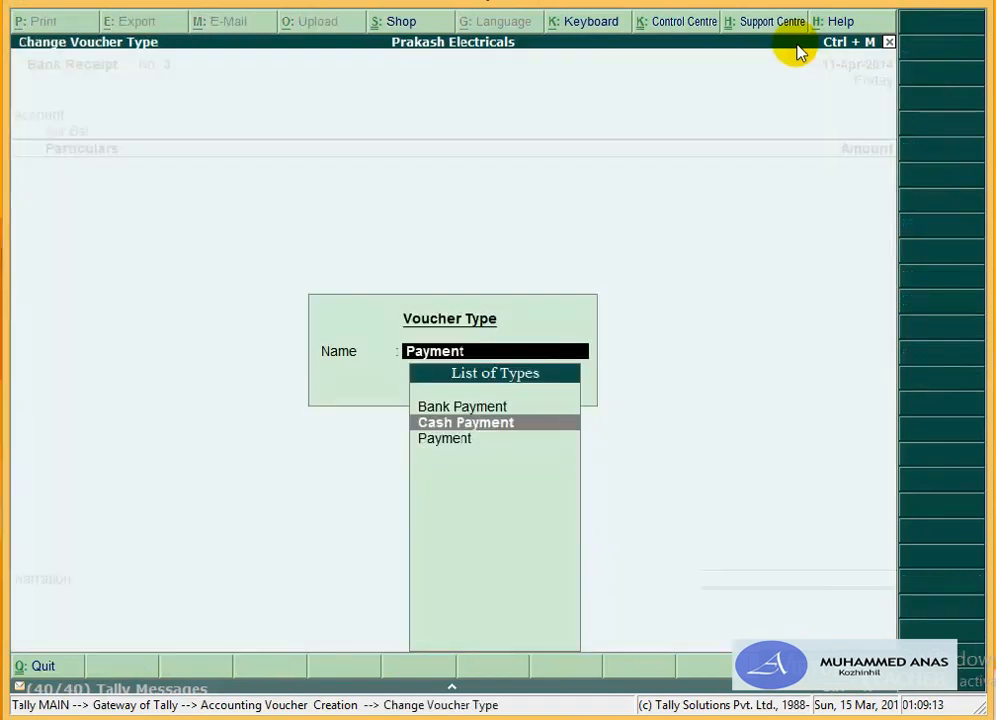
pyautogui.press('Up')
pyautogui.press('Return')
pyautogui.write('S')
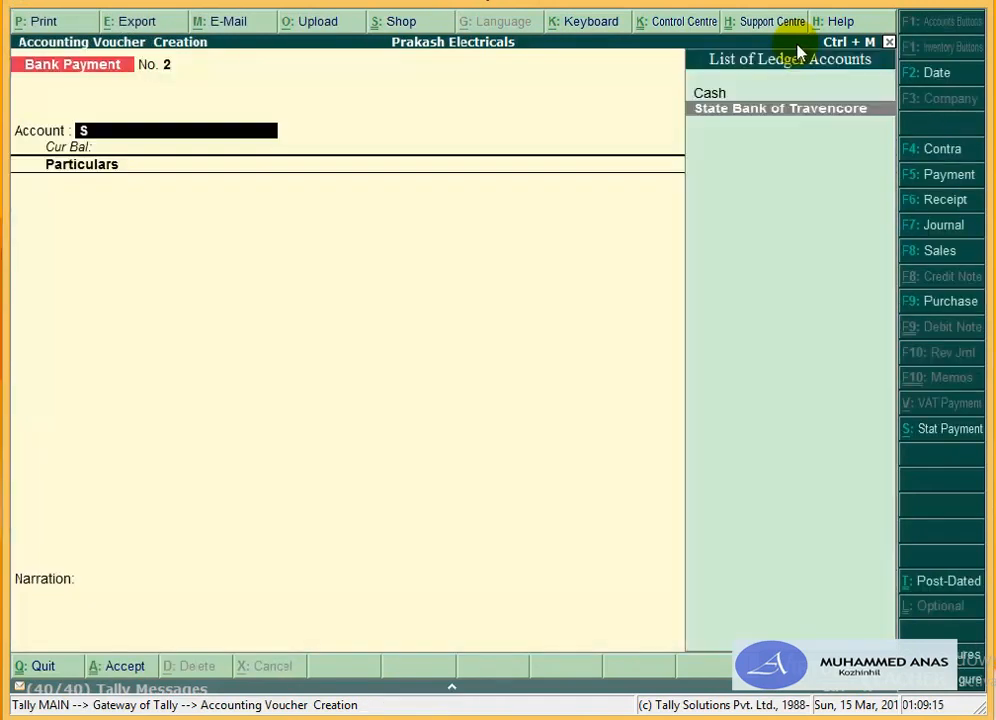
pyautogui.write('b')
pyautogui.press('Return')
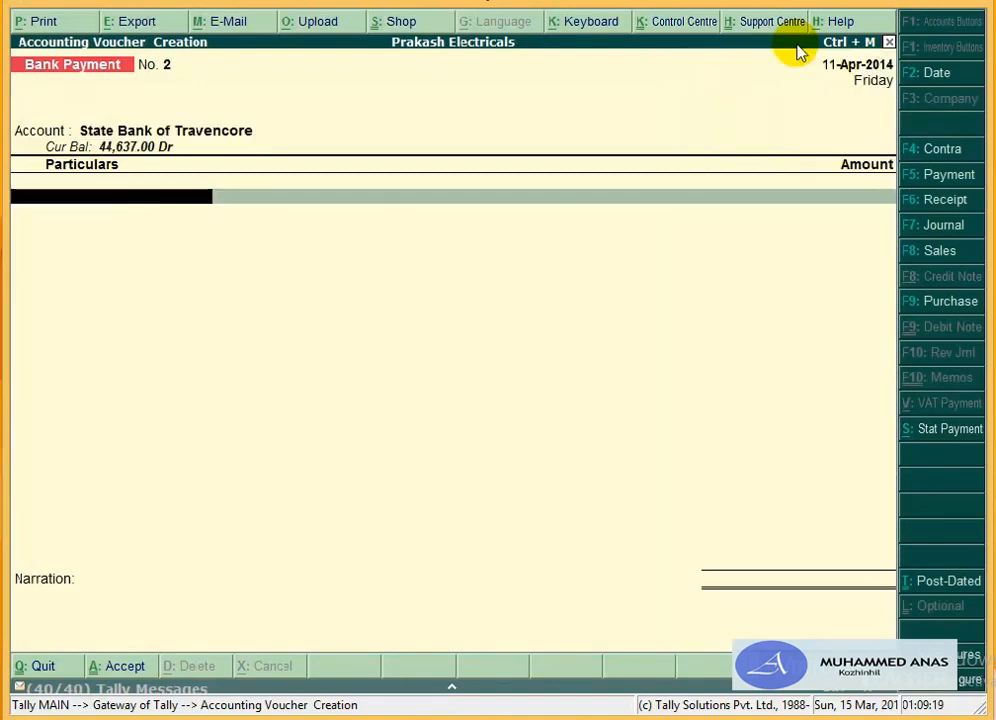
# Step: Create a Bank Charges ledger under Indirect Expenses, without bill-by-bill balances, as the particulars of the bank payment
pyautogui.hotkey('alt', 'c')
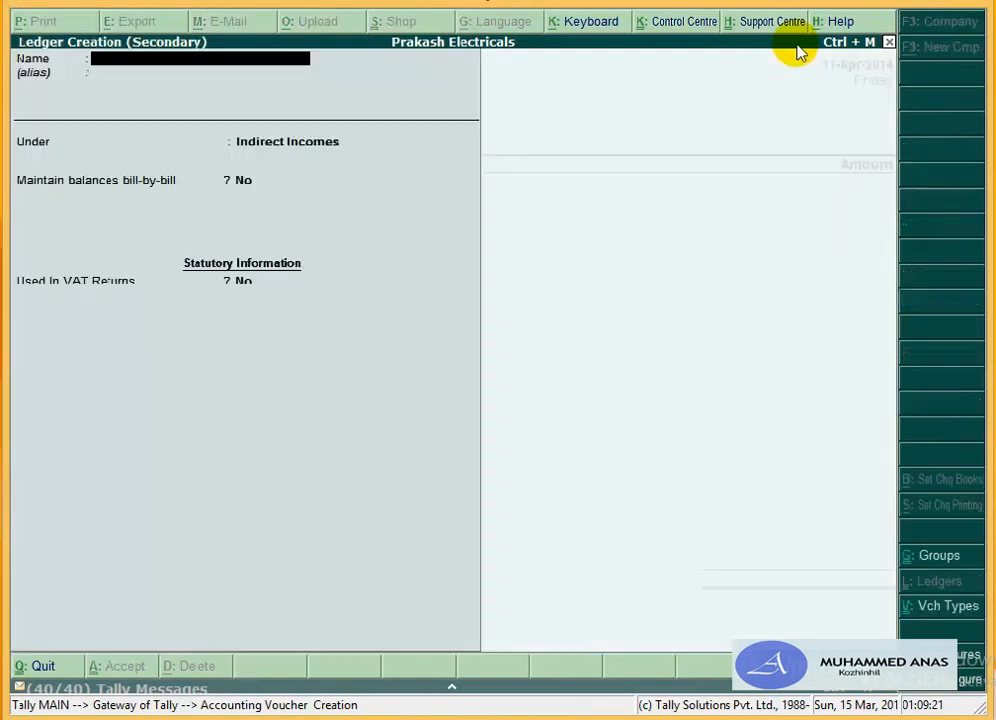
pyautogui.write('A')
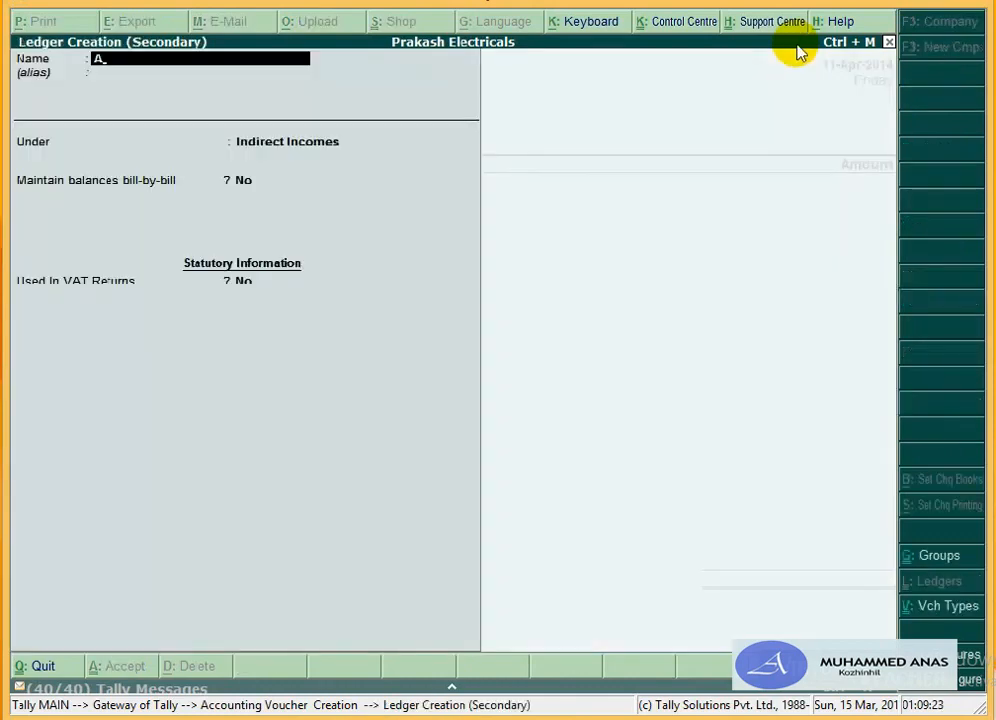
pyautogui.press('BackSpace')
pyautogui.write('Bank Charges')
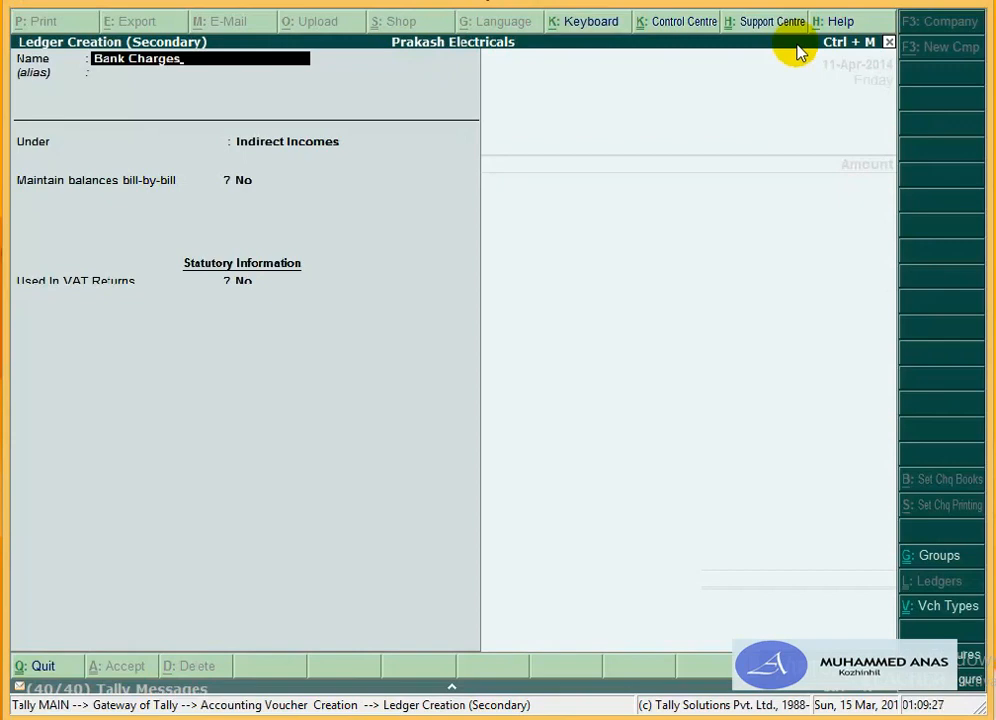
pyautogui.press('Return')
pyautogui.press('Return')
pyautogui.press('Return')
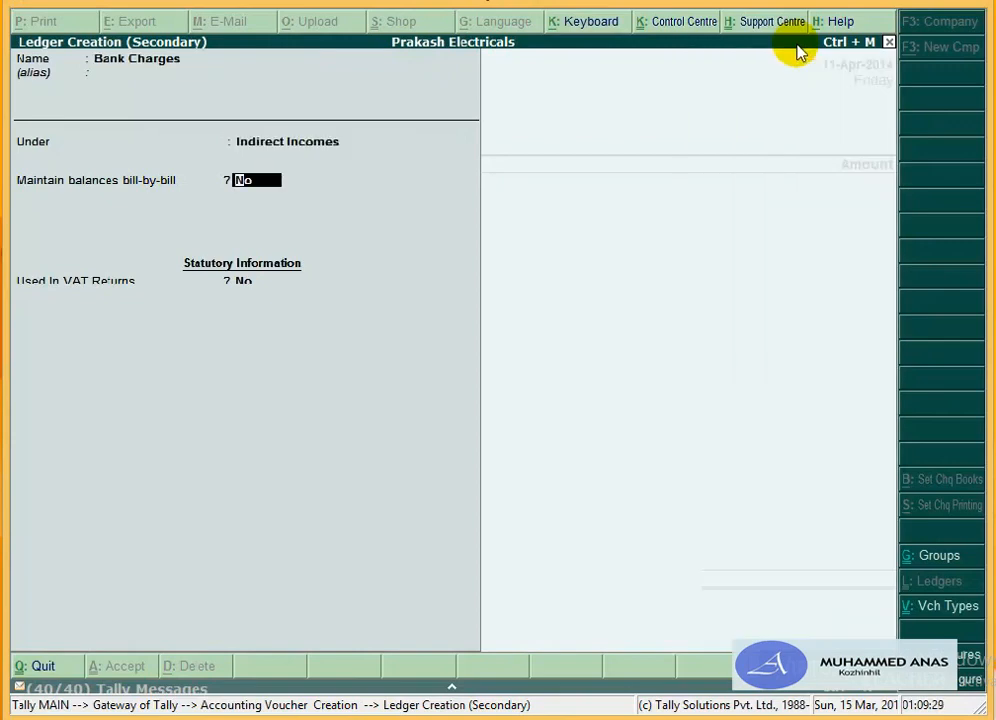
pyautogui.press('BackSpace')
pyautogui.press('Up')
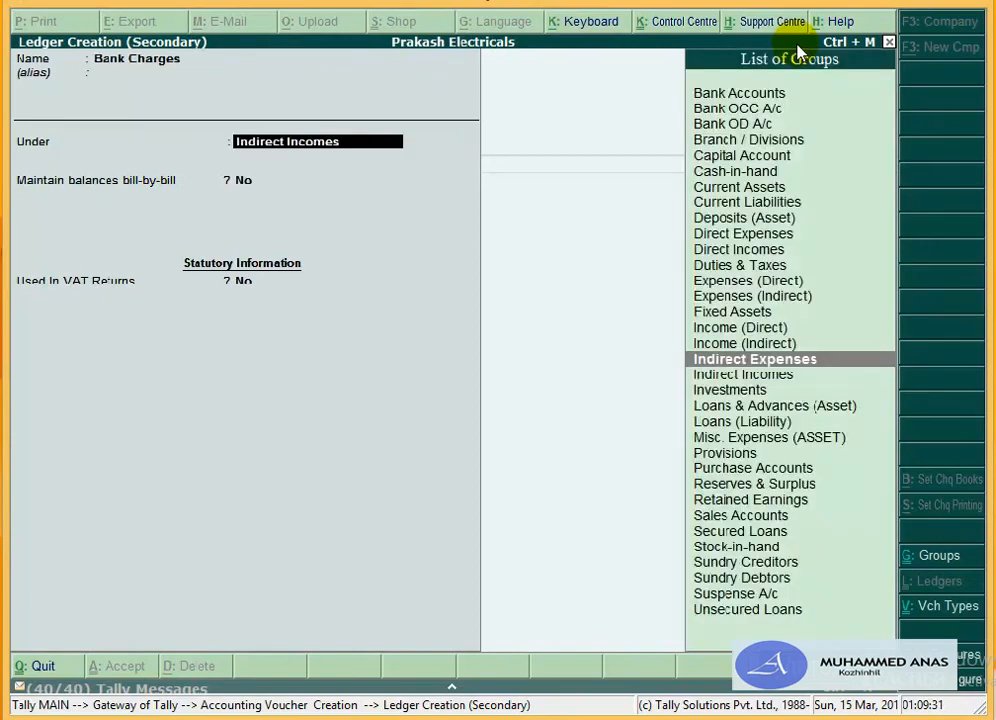
pyautogui.press('Return')
pyautogui.press('Return')
pyautogui.press('Return')
pyautogui.press('Return')
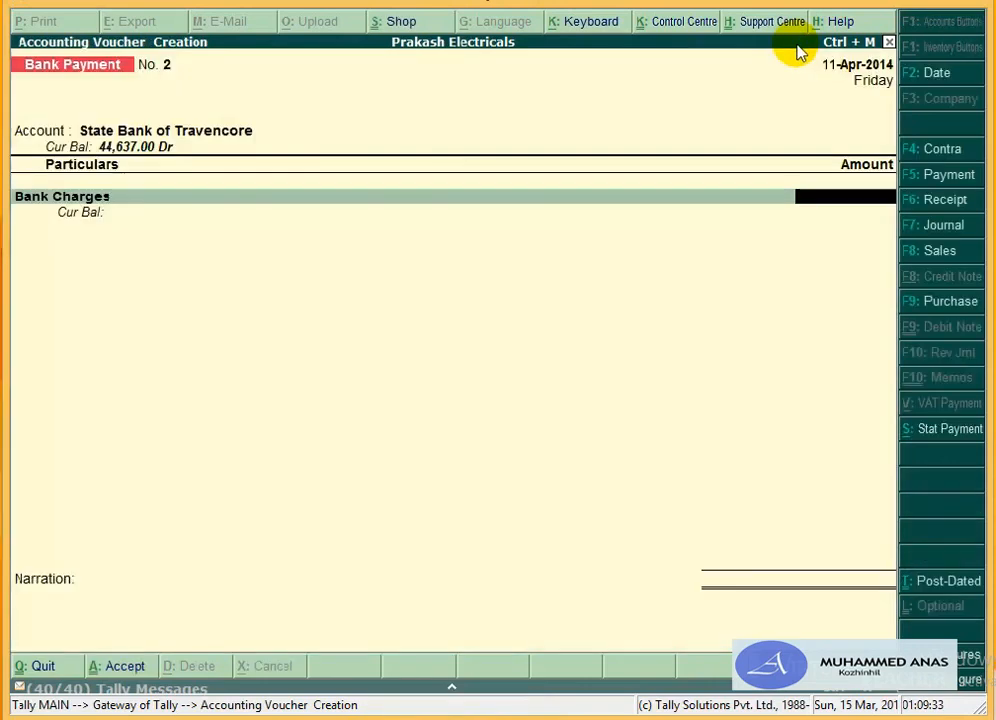
# Step: Enter 50 for Bank Charges, accept the default Cheque bank allocation, and save the bank payment without a narration
pyautogui.write('50')
pyautogui.press('Return')
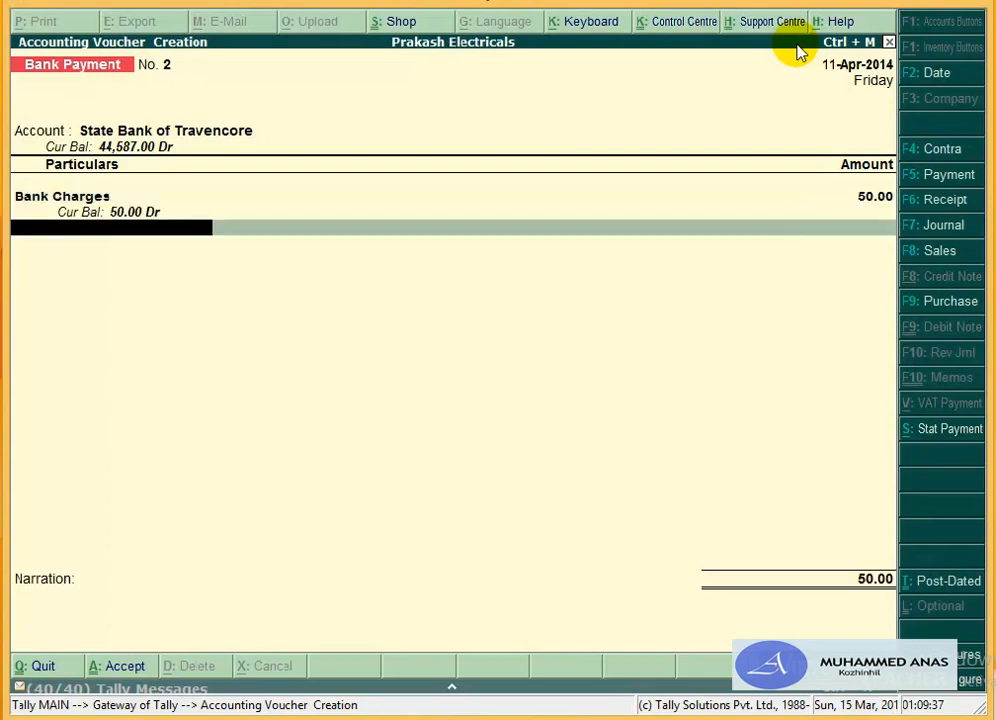
pyautogui.press('Return')
pyautogui.press('Return')
pyautogui.press('Return')
pyautogui.press('Return')
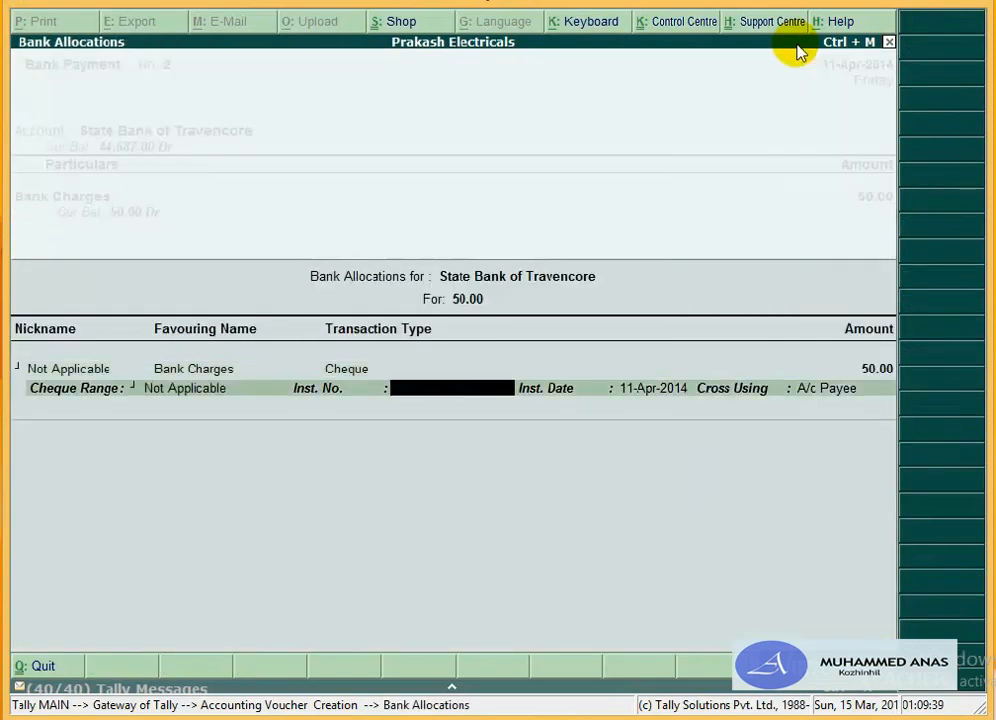
pyautogui.press('Return')
pyautogui.press('Return')
pyautogui.press('Return')
pyautogui.press('Return')
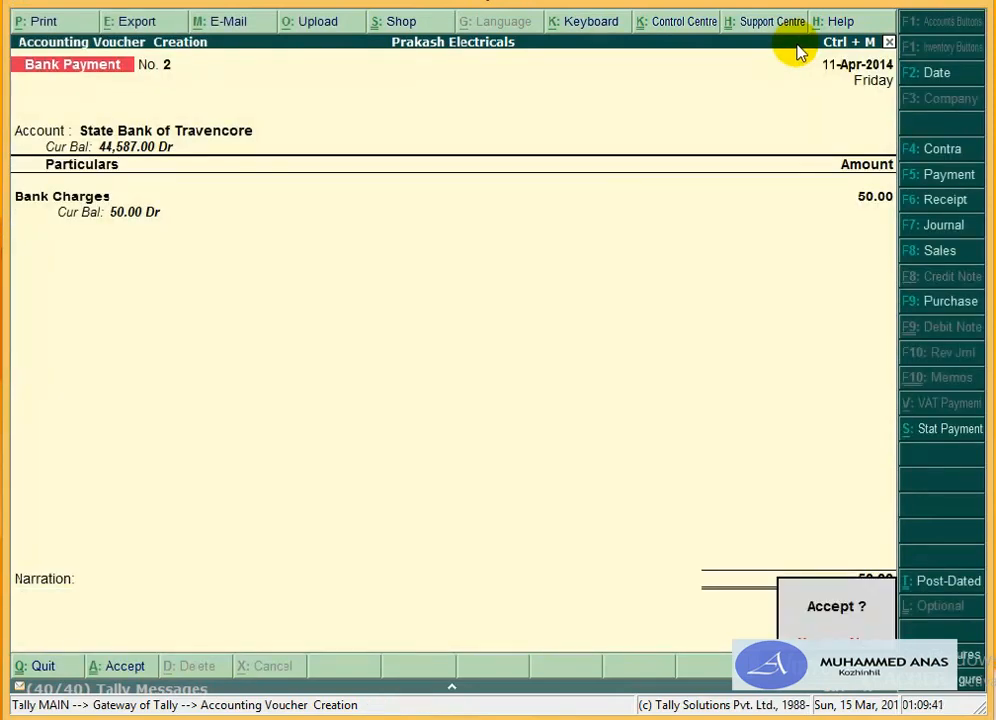
pyautogui.press('Escape')
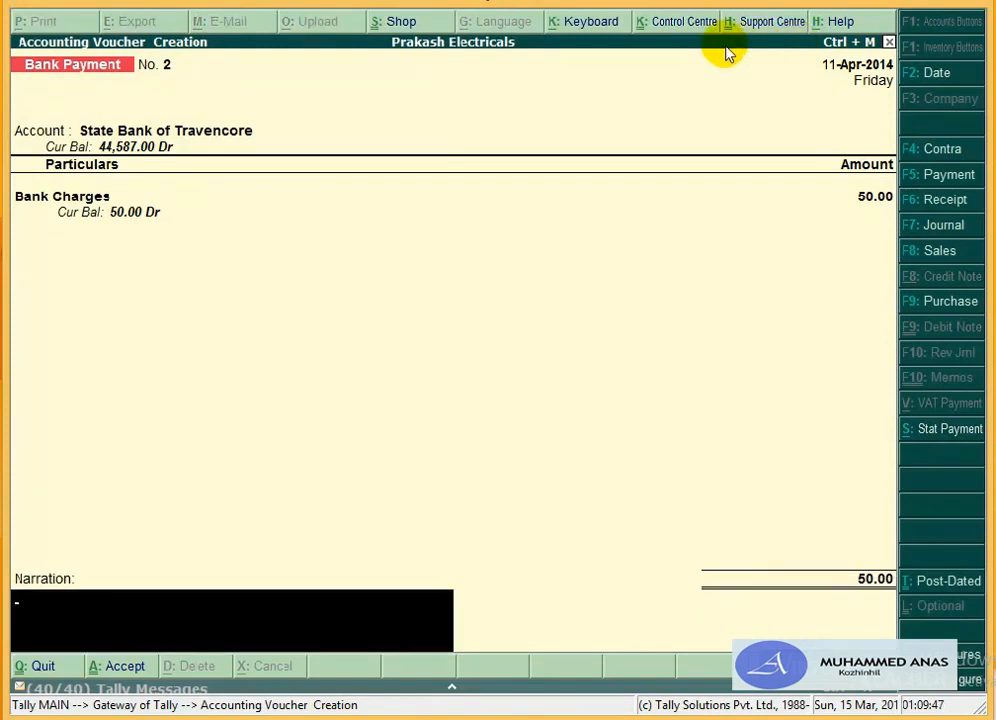
pyautogui.press('Return')
pyautogui.press('Return')
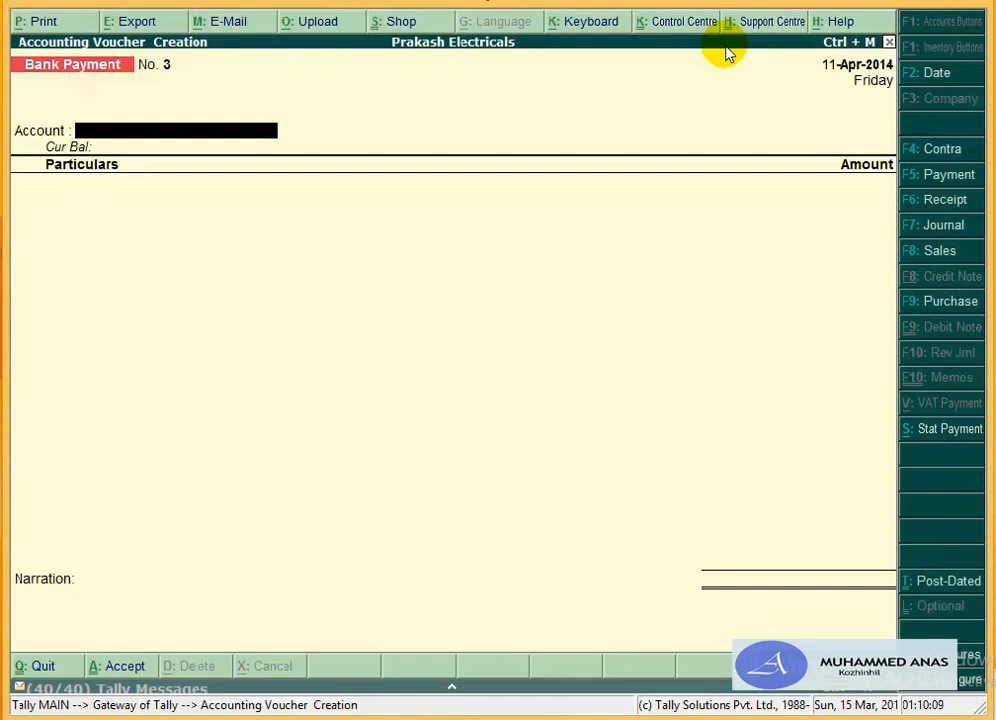
# Step: Enable Maintain Payroll, Maintain Cost Centres and More than ONE Payroll / Cost Category in the company's accounting features, keeping the other settings
pyautogui.press('F11')
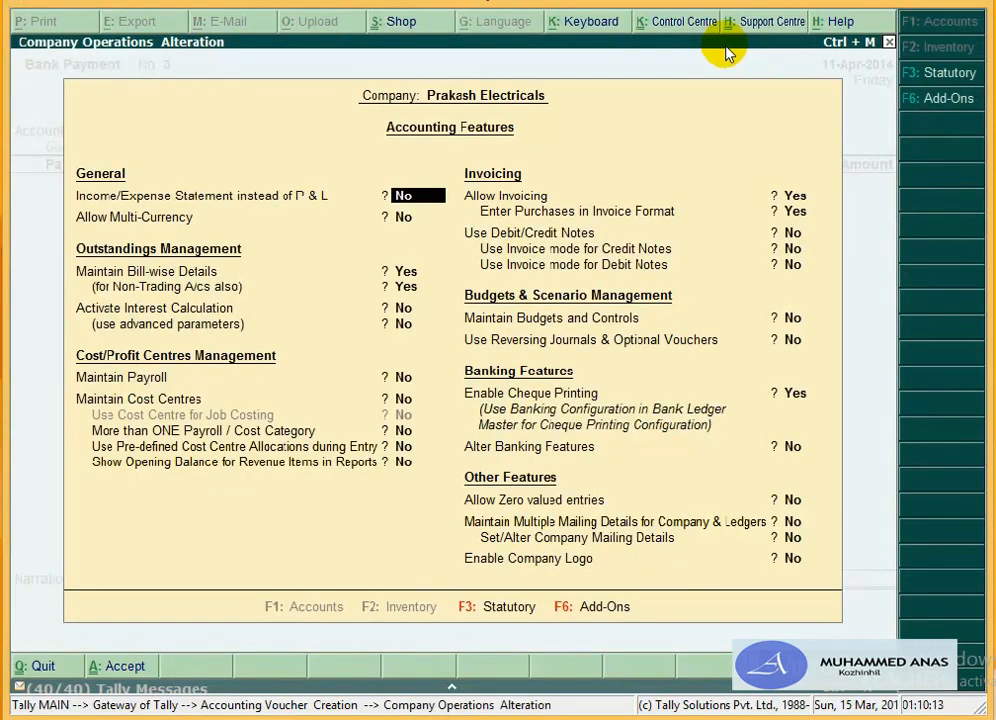
pyautogui.press('Down')
pyautogui.press('Down')
pyautogui.press('Down')
pyautogui.press('Down')
pyautogui.press('Down')
pyautogui.press('Down')
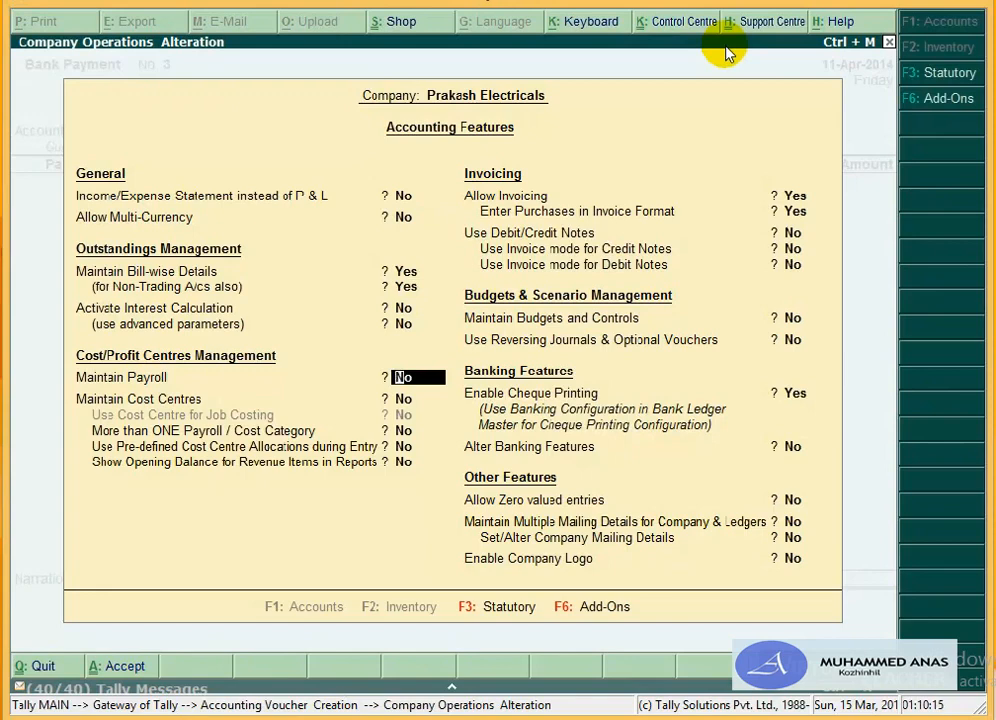
pyautogui.write('y')
pyautogui.press('Return')
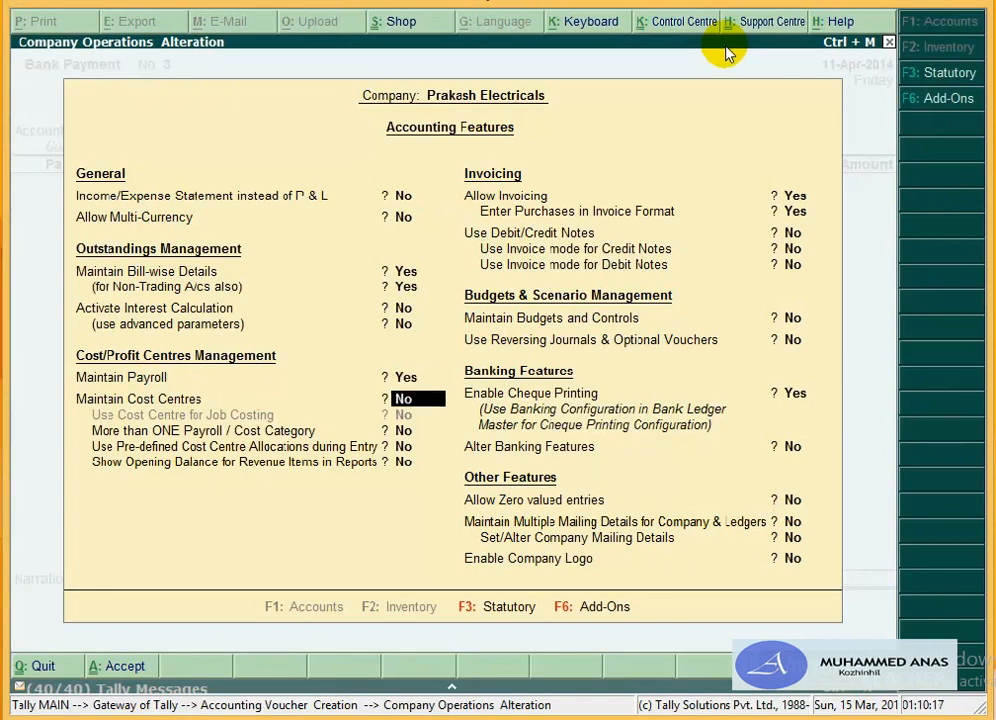
pyautogui.write('y')
pyautogui.press('Return')
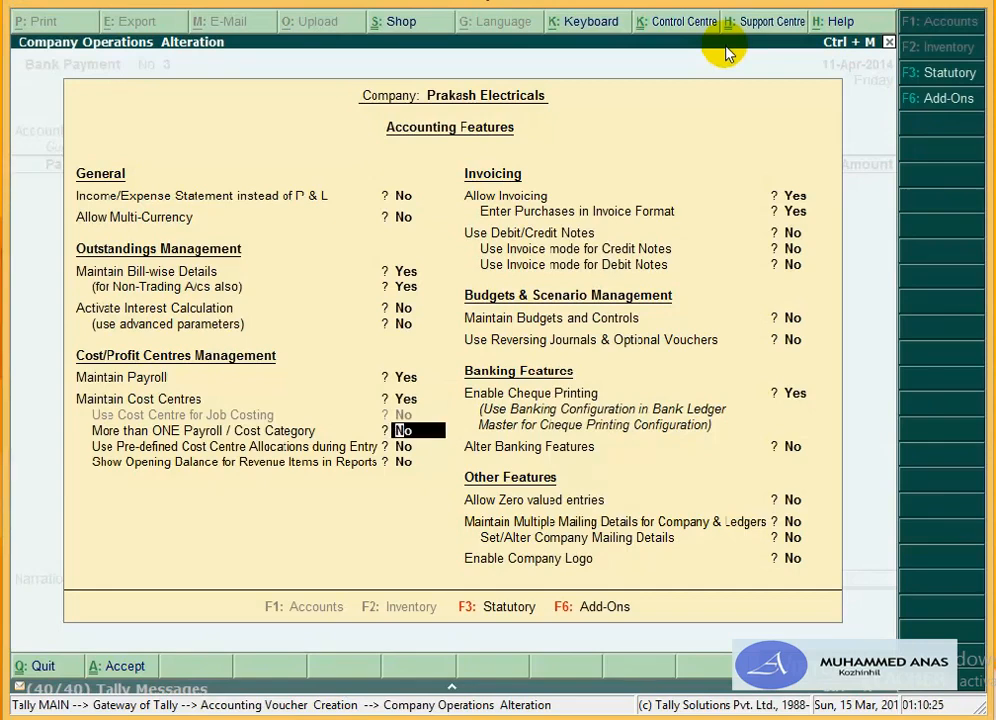
pyautogui.write('y')
pyautogui.press('Return')
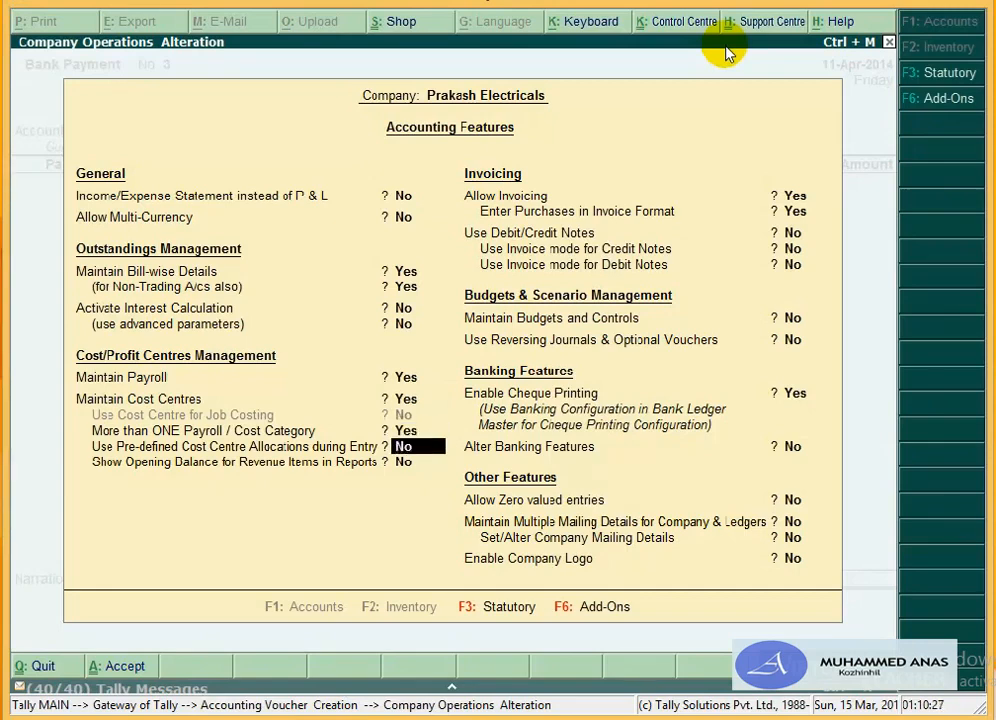
pyautogui.press('Return')
pyautogui.press('Return')
pyautogui.press('Return')
pyautogui.press('Return')
pyautogui.press('Return')
pyautogui.press('Return')
pyautogui.press('Return')
pyautogui.press('Return')
pyautogui.press('Return')
pyautogui.press('Return')
pyautogui.press('Return')
pyautogui.press('Return')
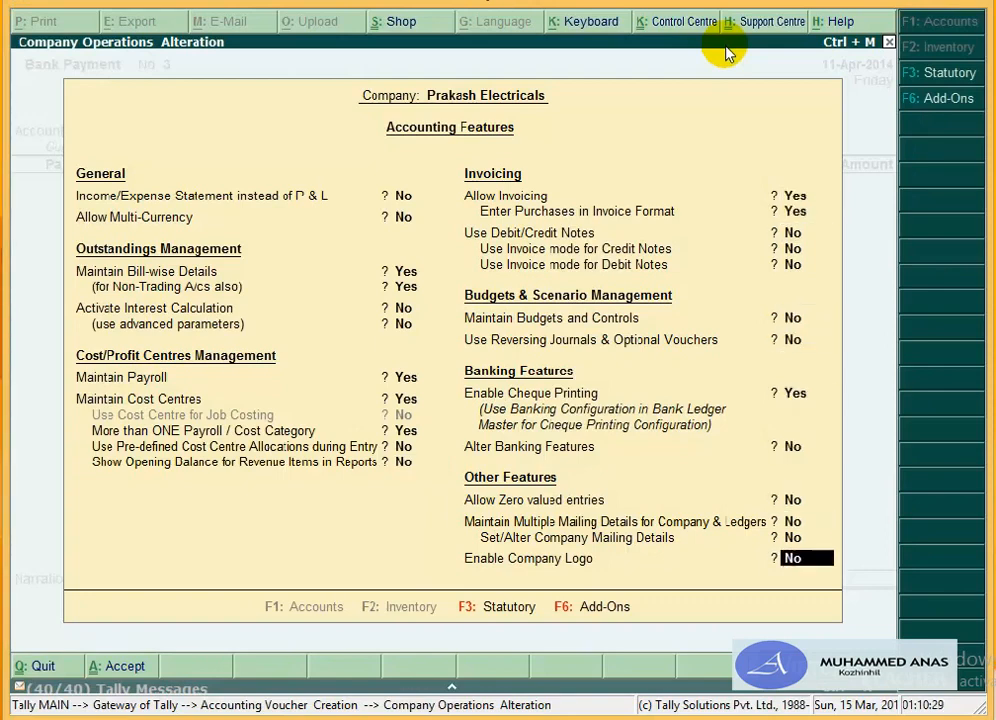
pyautogui.press('Return')
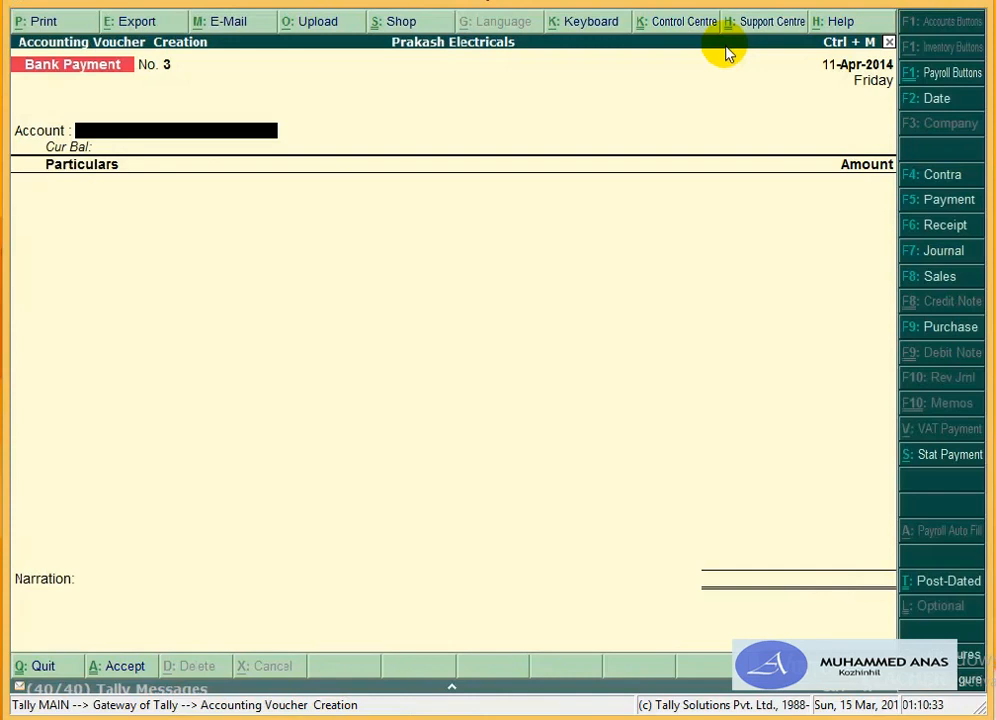
# Step: Switch to a Cash Payment voucher with Cash as its account and Travelling Expense as the particulars
pyautogui.press('F5')
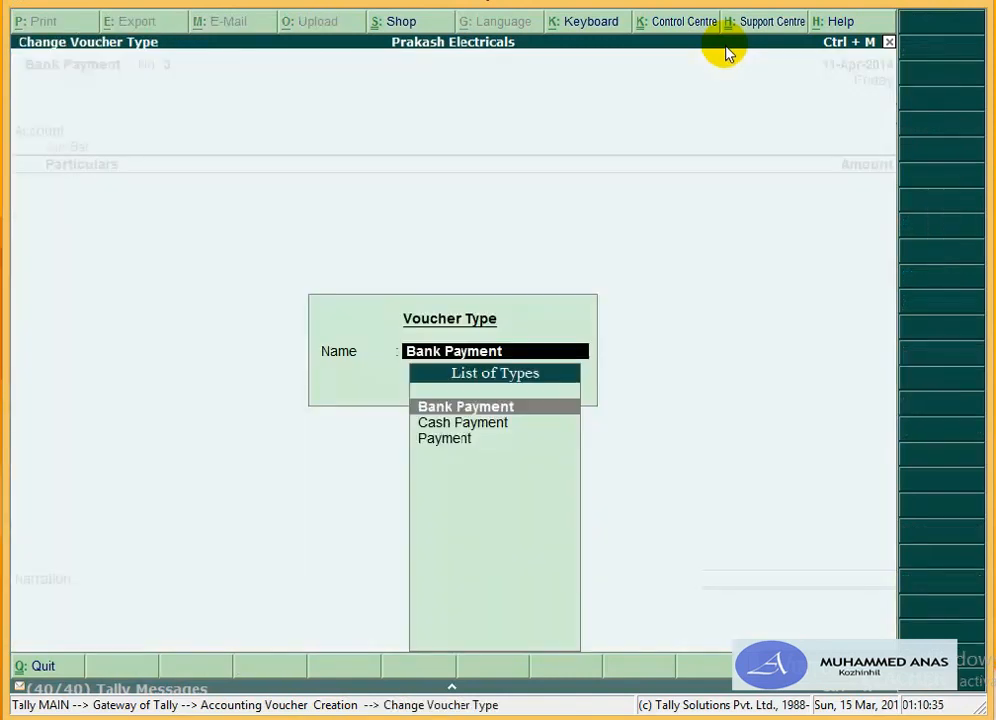
pyautogui.press('Down')
pyautogui.press('Return')
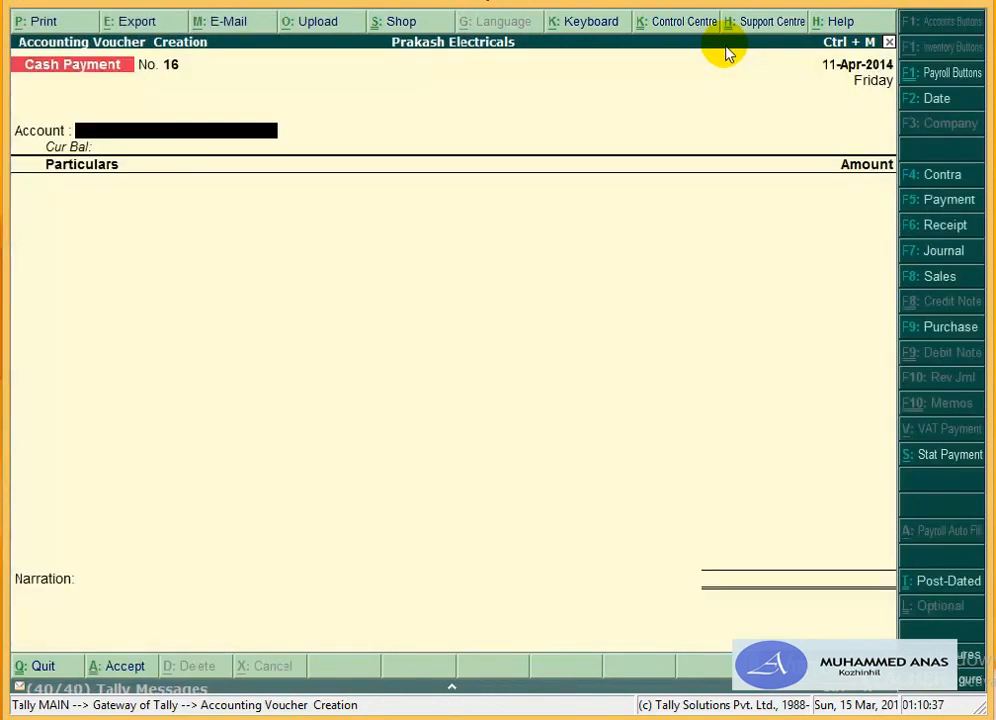
pyautogui.write('Cas')
pyautogui.press('Return')
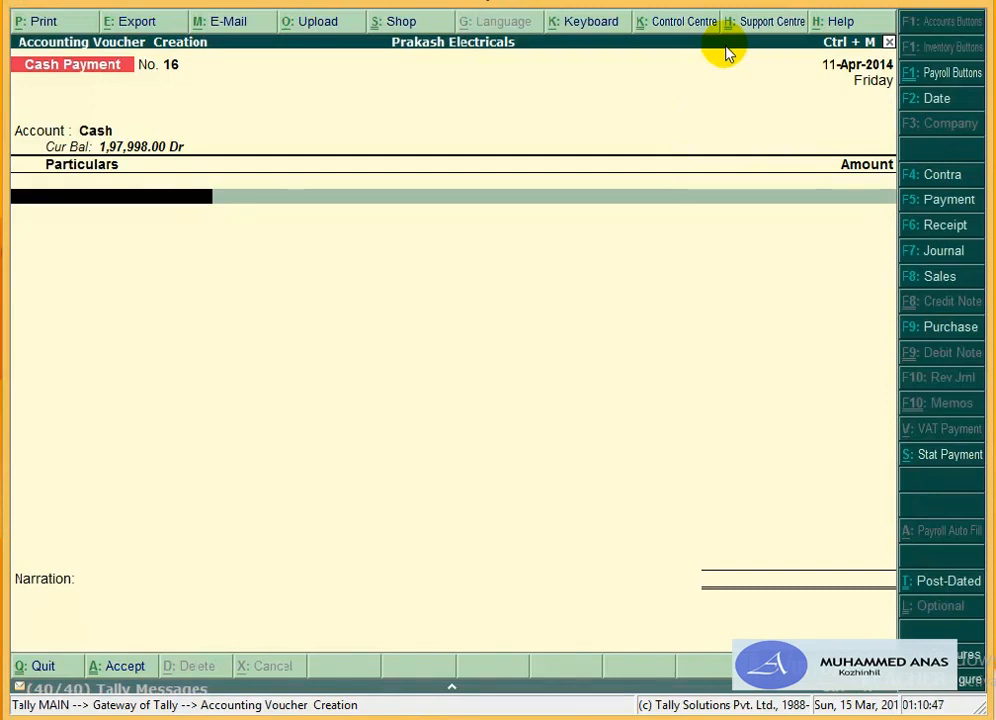
pyautogui.write('Tr')
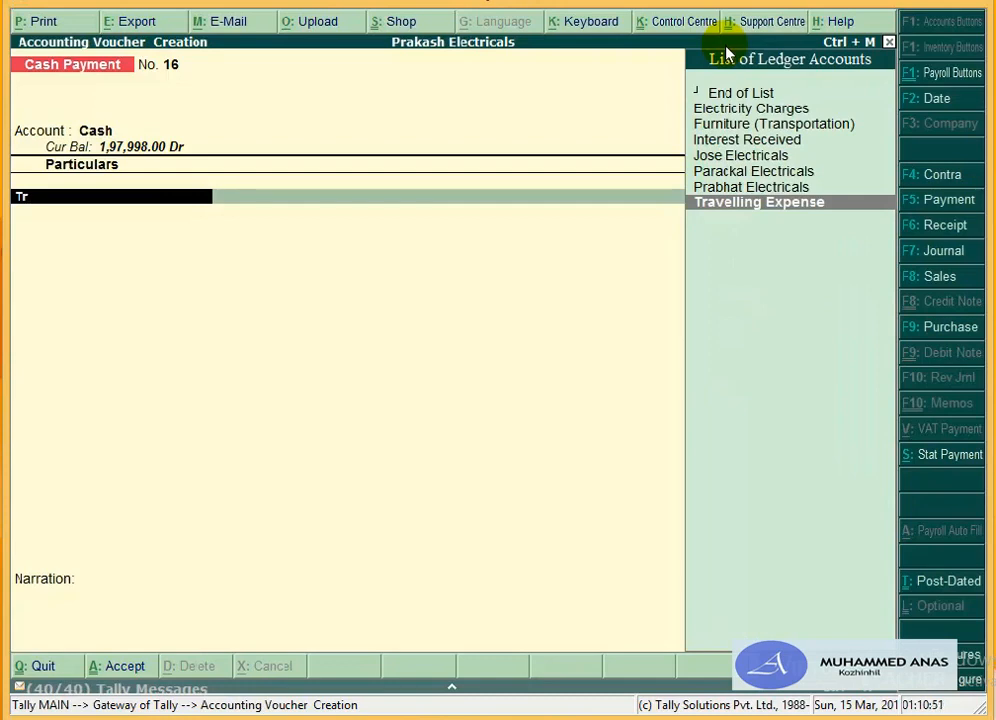
pyautogui.press('Return')
# Step: Open the Travelling Expense ledger for alteration, check its cost centre setting, and accept the ledger as it is
pyautogui.press('BackSpace')
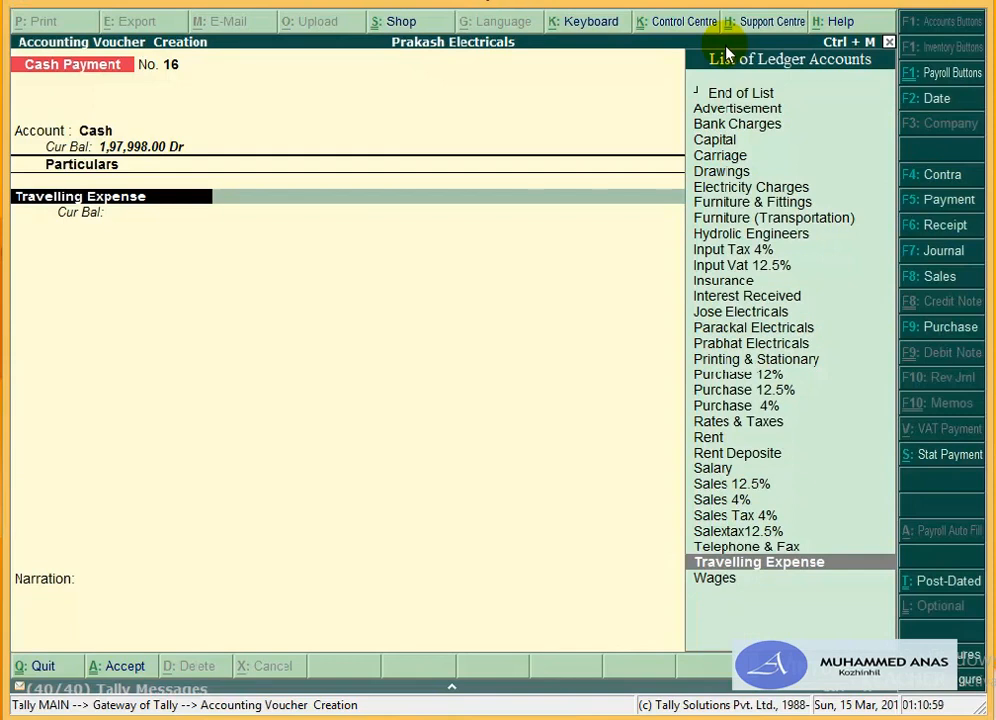
pyautogui.hotkey('ctrl', 'Return')
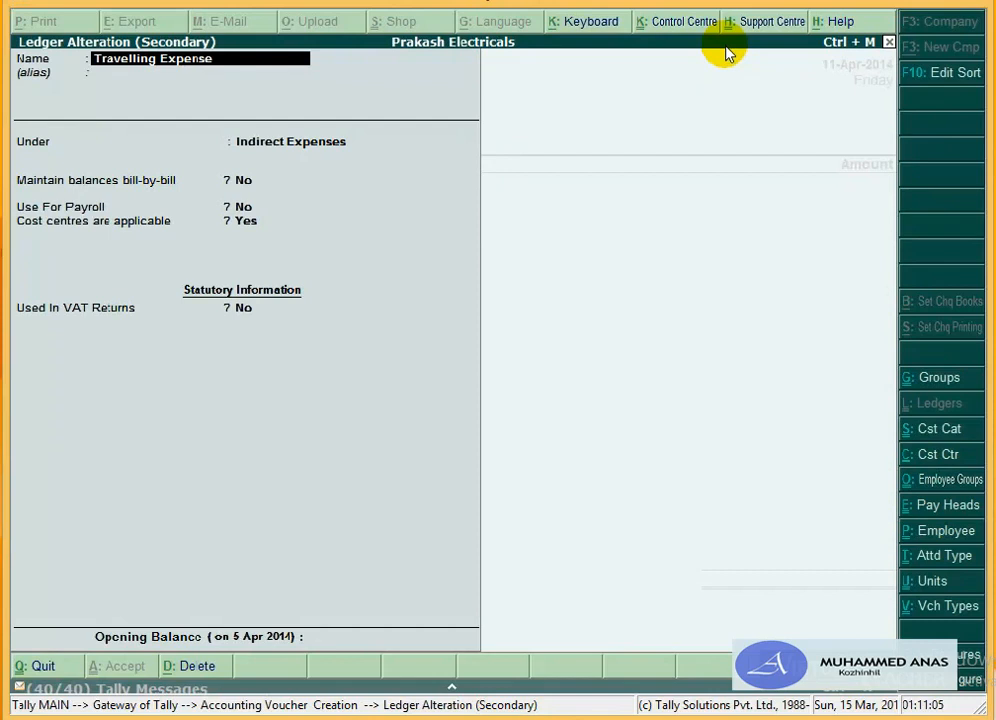
pyautogui.press('Return')
pyautogui.press('Return')
pyautogui.press('Return')
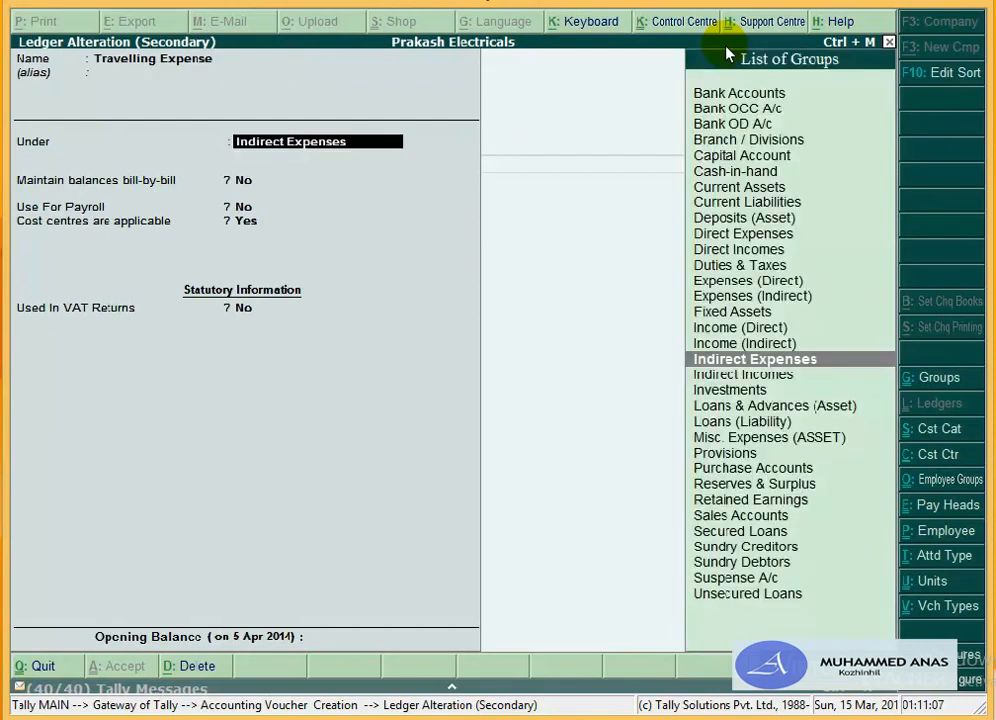
pyautogui.press('Return')
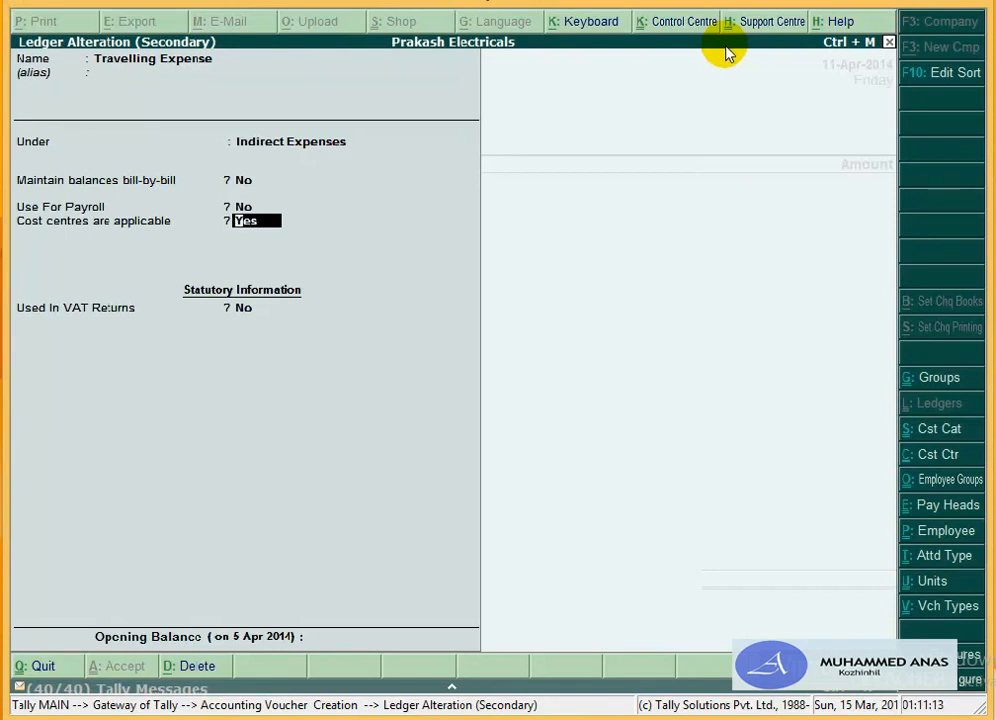
pyautogui.press('Return')
pyautogui.press('Return')
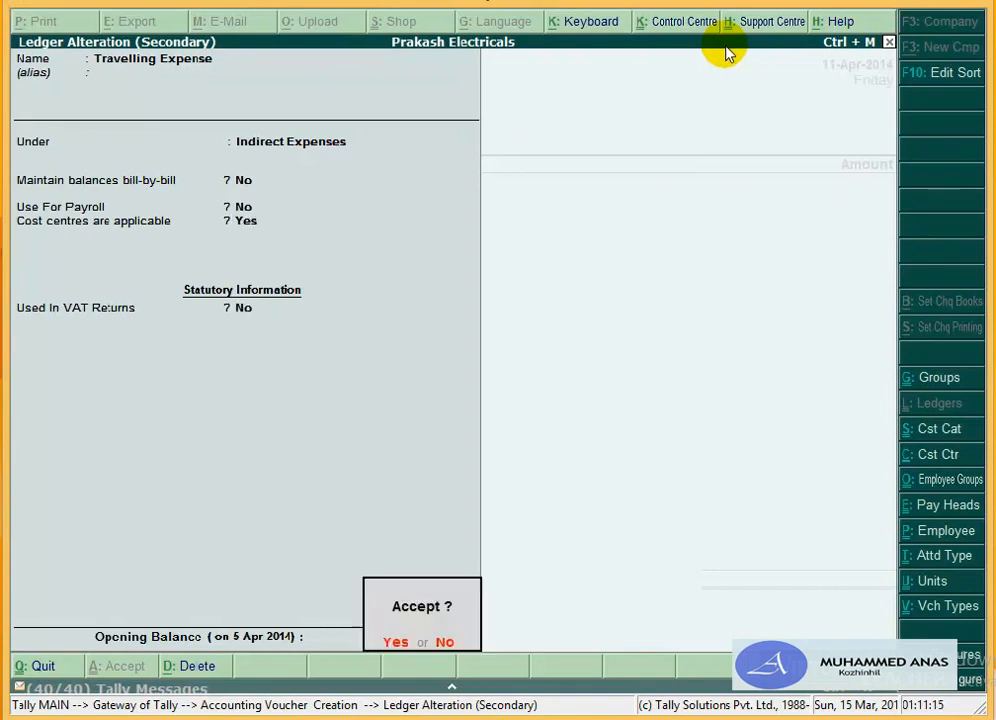
pyautogui.press('Return')
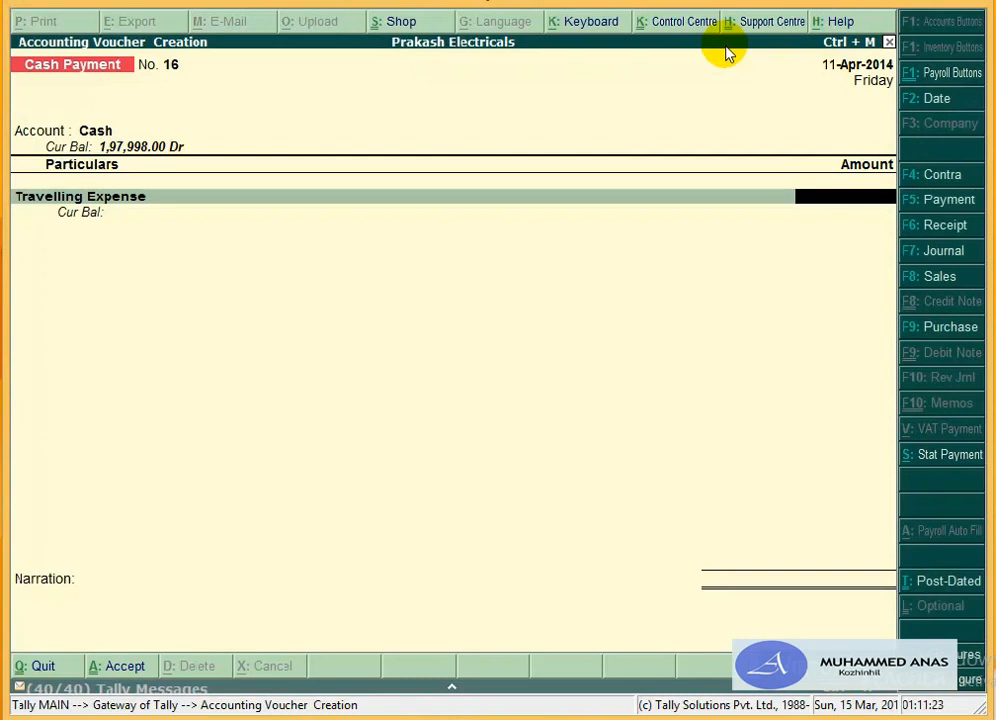
# Step: Enter 250 for Travelling Expense and create a Sales Executive cost category, allocating revenue items only, for its cost allocation
pyautogui.write('250')
pyautogui.press('Return')
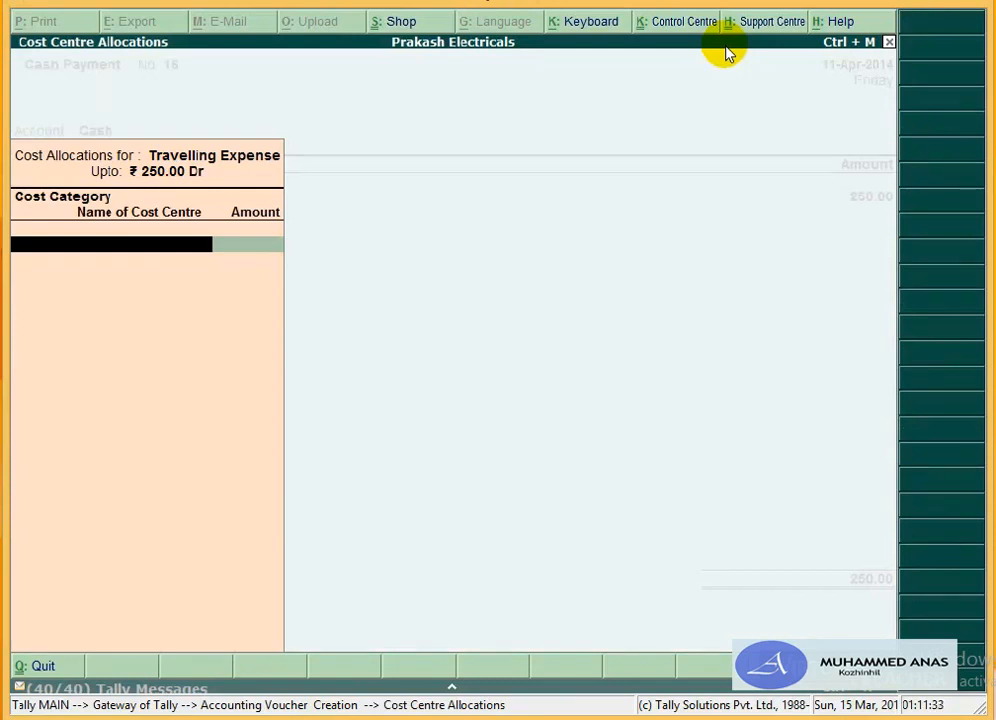
pyautogui.hotkey('alt', 'c')
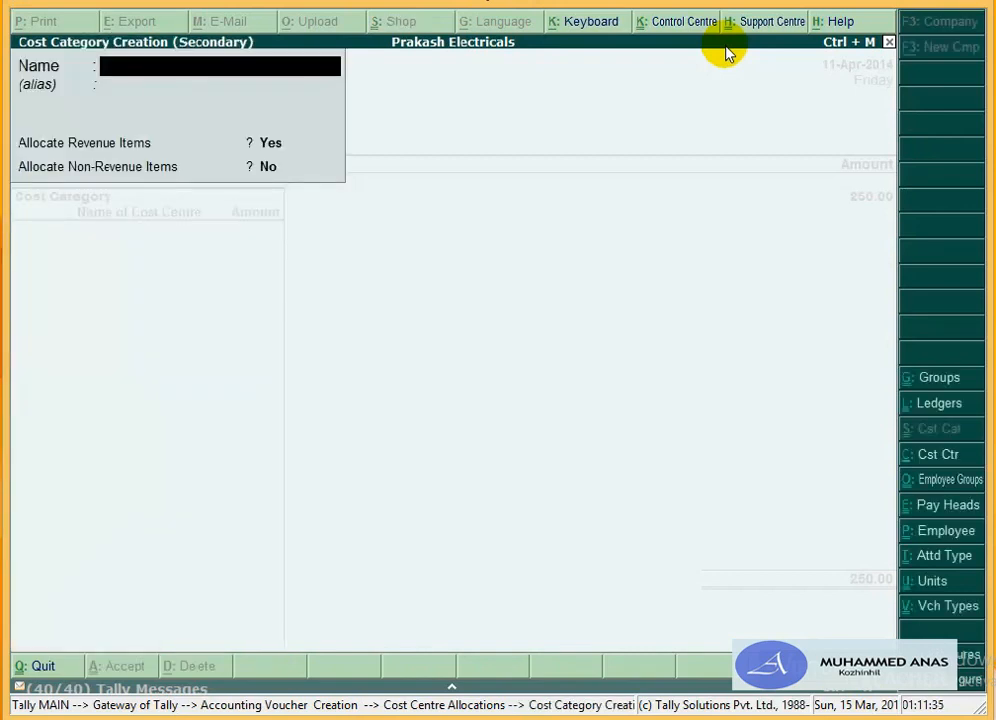
pyautogui.write('Sales Executive')
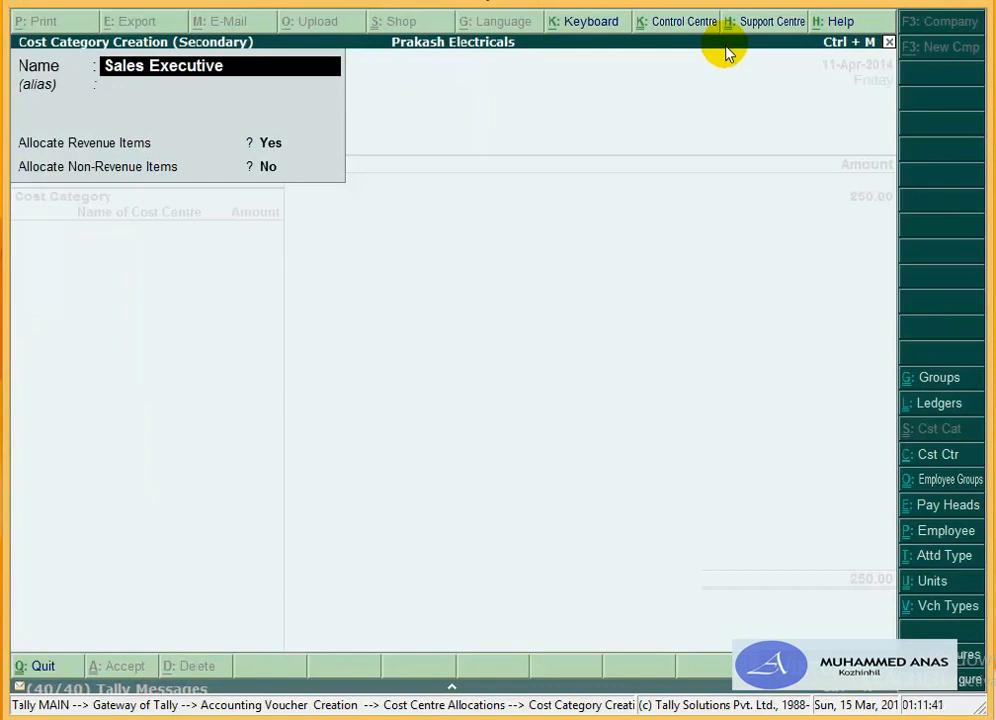
pyautogui.press('Return')
pyautogui.press('Return')
pyautogui.press('Return')
pyautogui.press('Return')
pyautogui.press('Return')
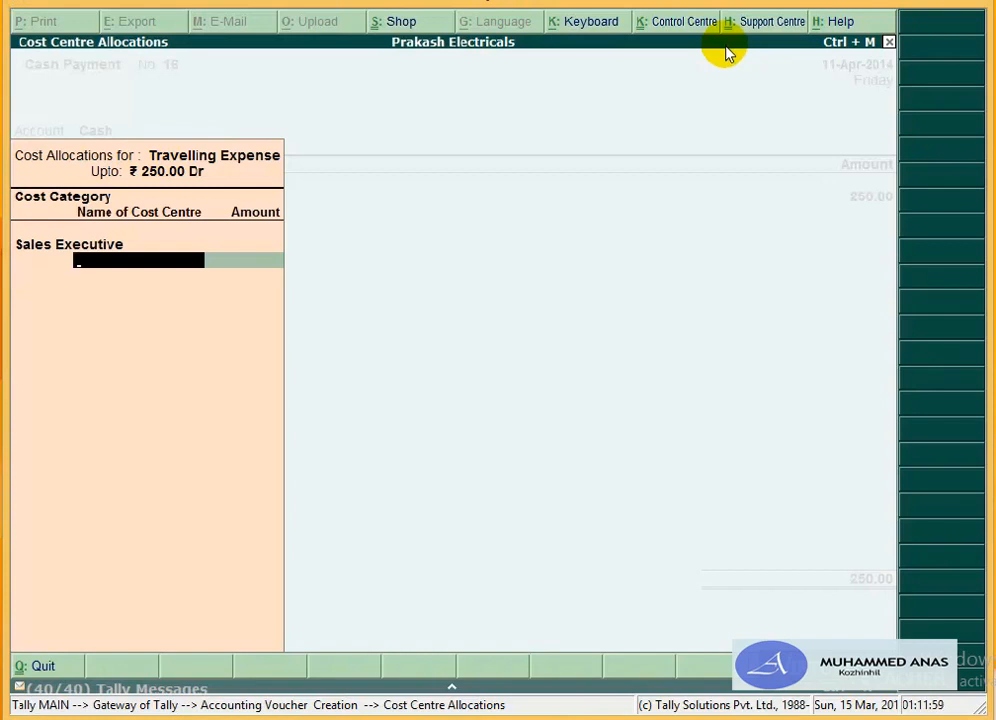
# Step: Rename the Sales Executive cost category as Sales, keeping its revenue and non-revenue allocation settings
pyautogui.press('BackSpace')
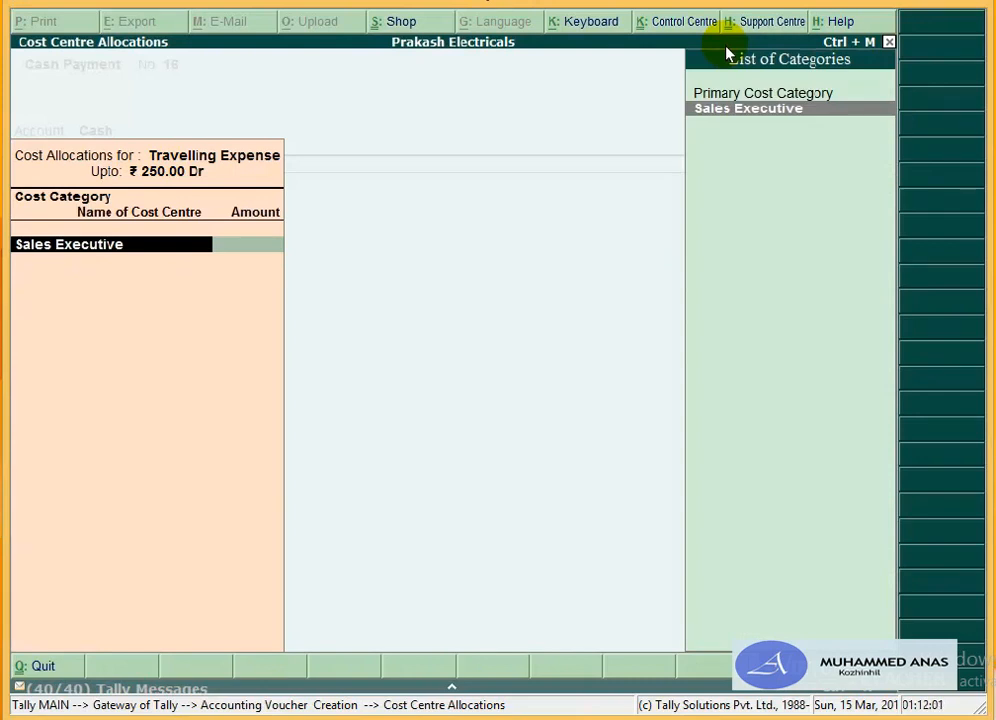
pyautogui.hotkey('ctrl', 'Return')
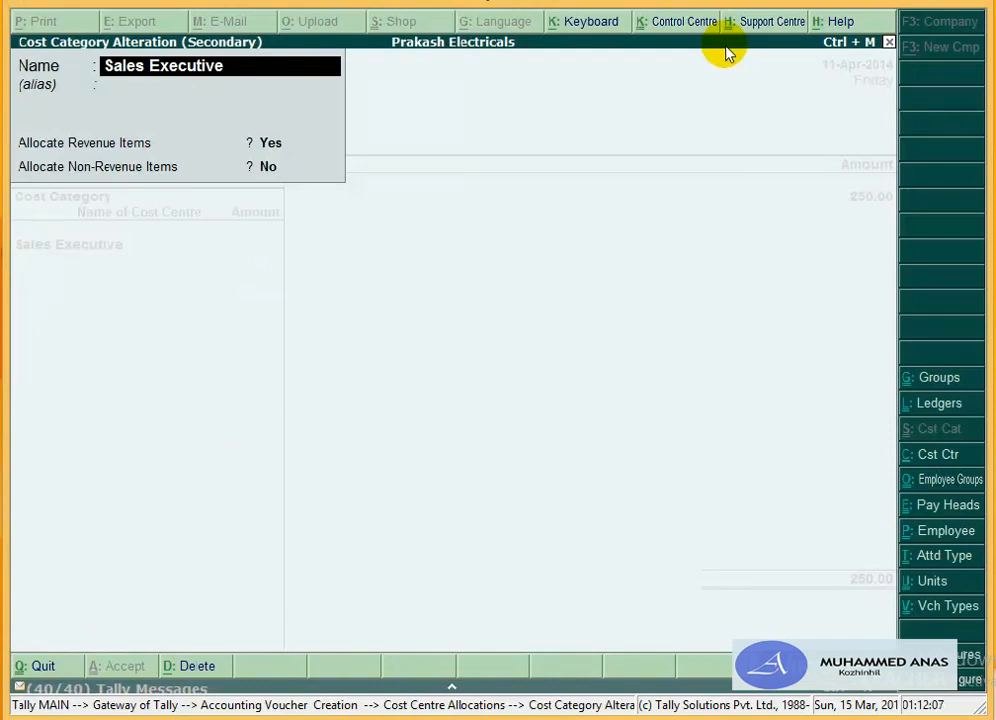
pyautogui.press('Delete')
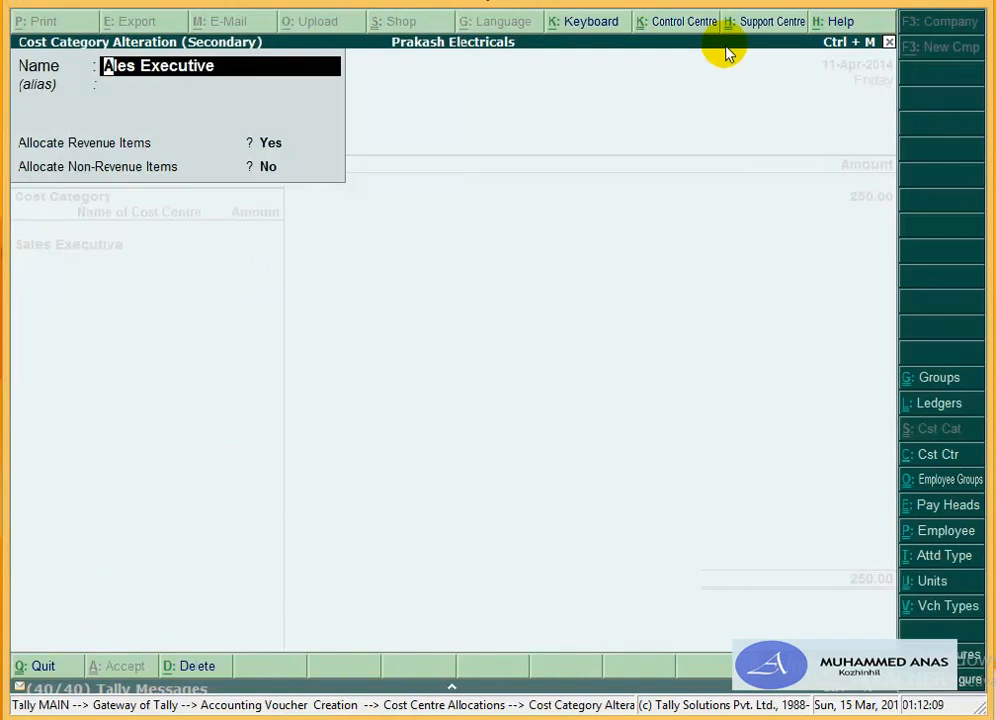
pyautogui.press('Delete')
pyautogui.press('Delete')
pyautogui.press('Delete')
pyautogui.press('Delete')
pyautogui.press('Delete')
pyautogui.press('Delete')
pyautogui.press('Delete')
pyautogui.press('Delete')
pyautogui.press('Delete')
pyautogui.press('Delete')
pyautogui.press('Delete')
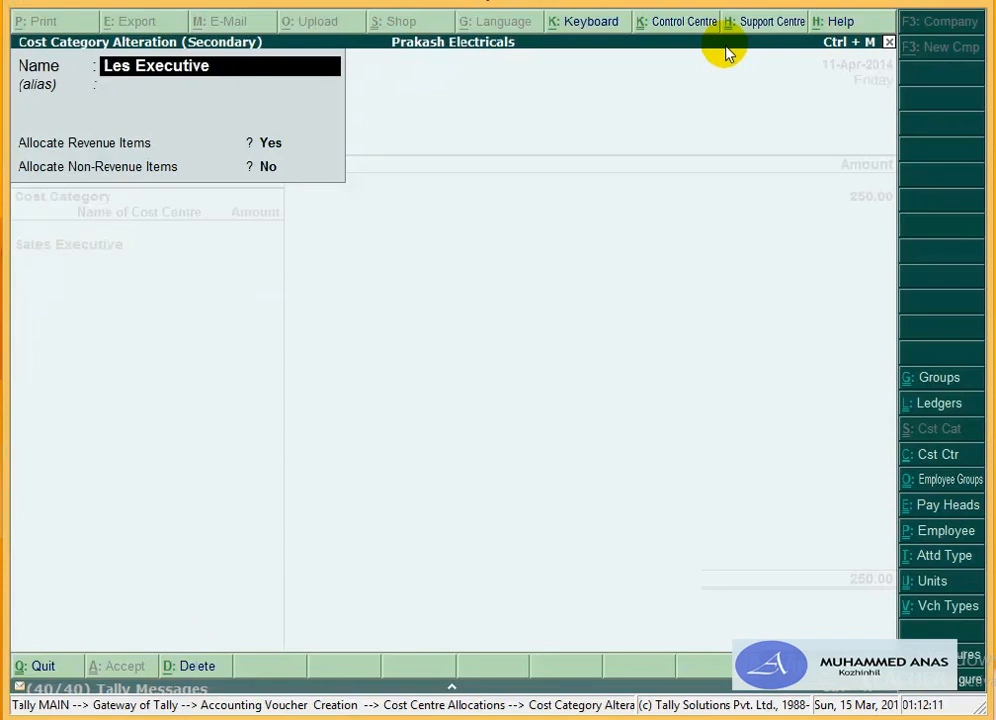
pyautogui.press('Delete')
pyautogui.press('Delete')
pyautogui.press('Delete')
pyautogui.write('Sal')
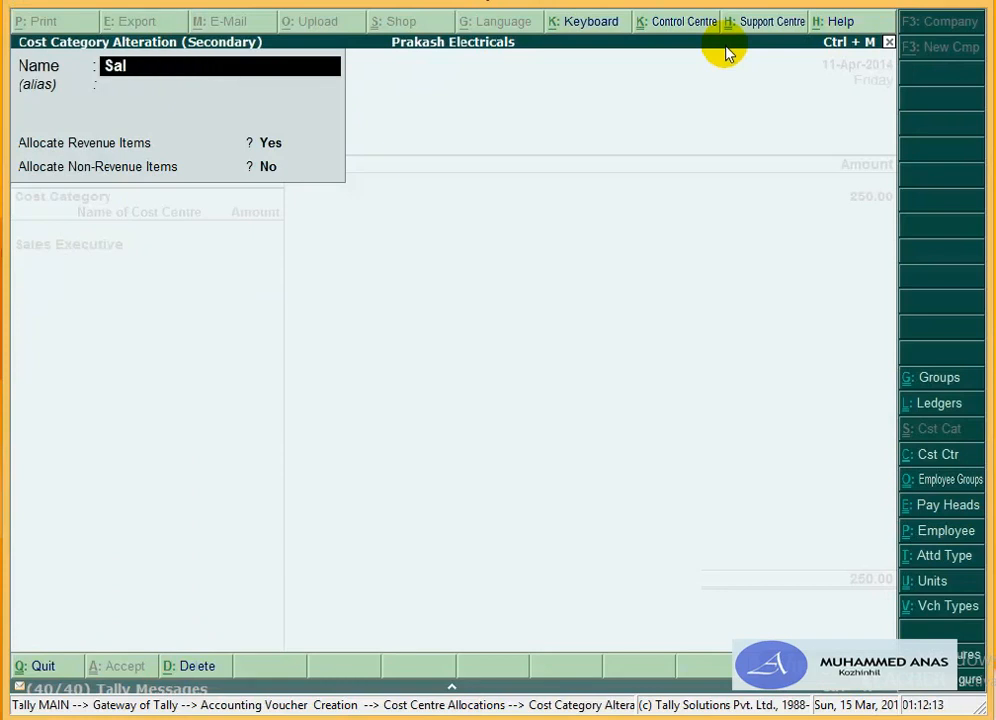
pyautogui.write('es')
pyautogui.press('Return')
pyautogui.press('Return')
pyautogui.press('Return')
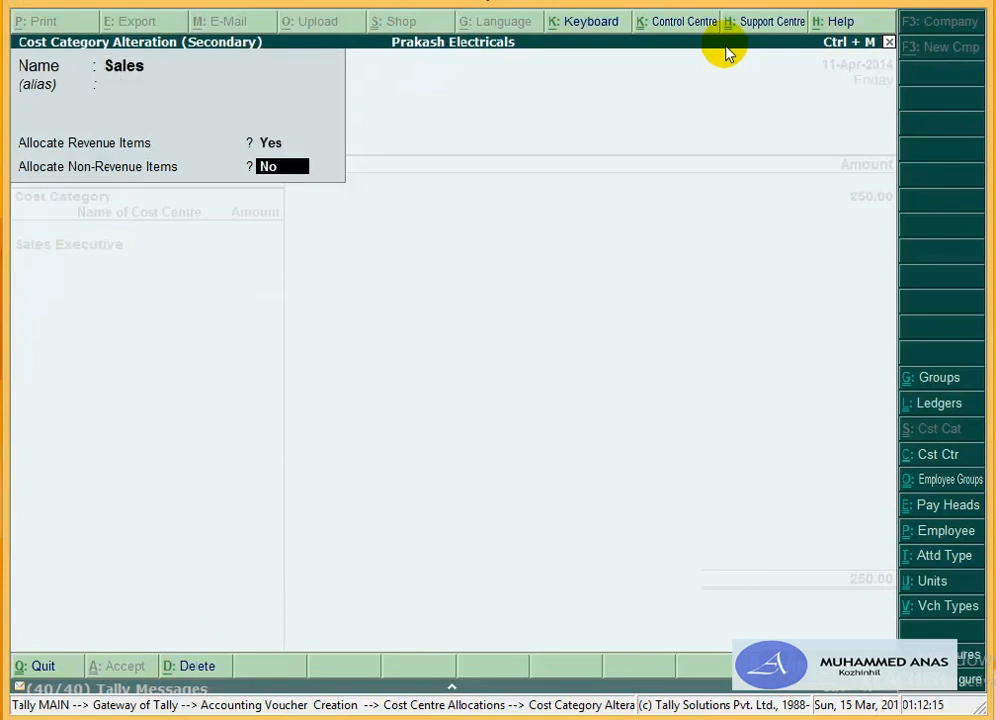
pyautogui.press('Return')
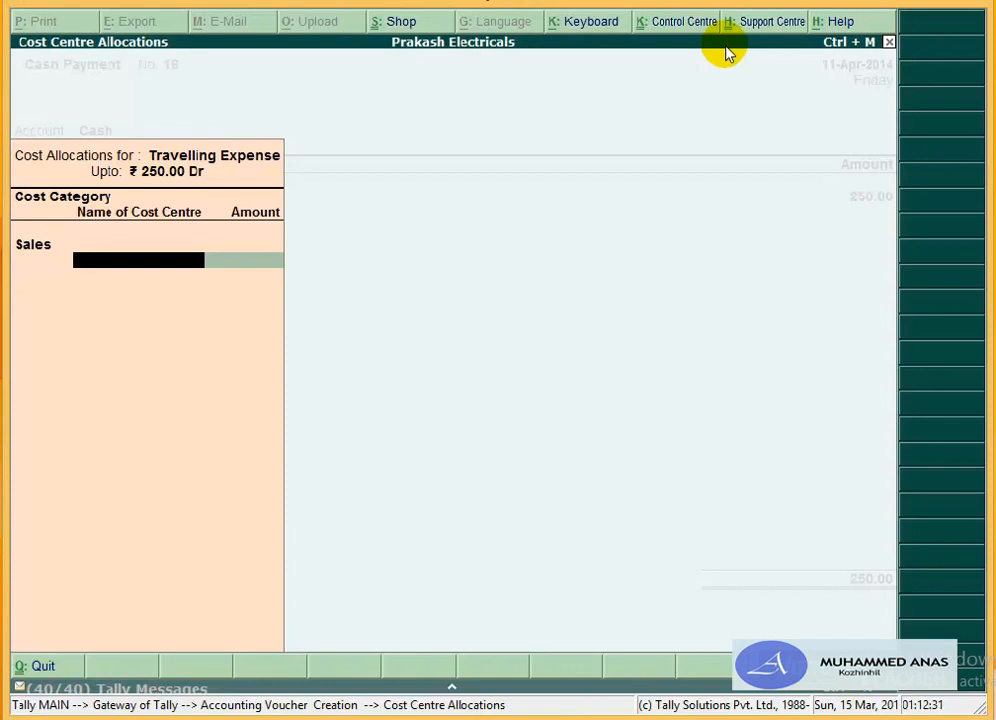
# Step: Create a cost centre with the sales employee's name in the Sales category, under Primary, for the travelling expense allocation
pyautogui.hotkey('alt', 'c')
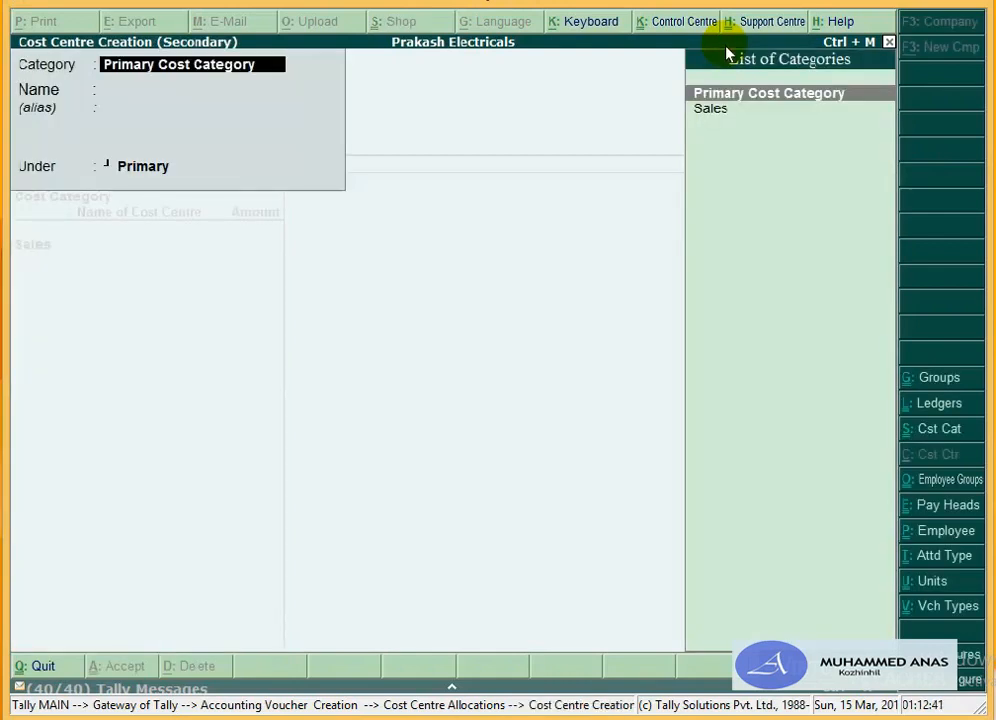
pyautogui.press('Down')
pyautogui.press('Return')
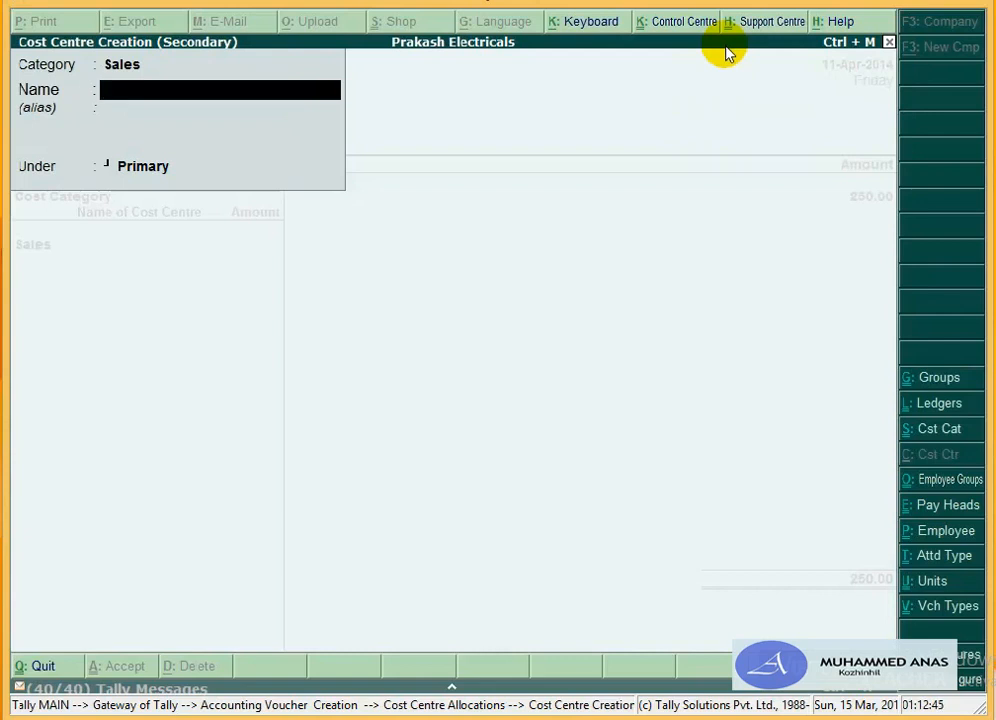
pyautogui.write('Biju')
pyautogui.press('Return')
pyautogui.press('Return')
pyautogui.press('Return')
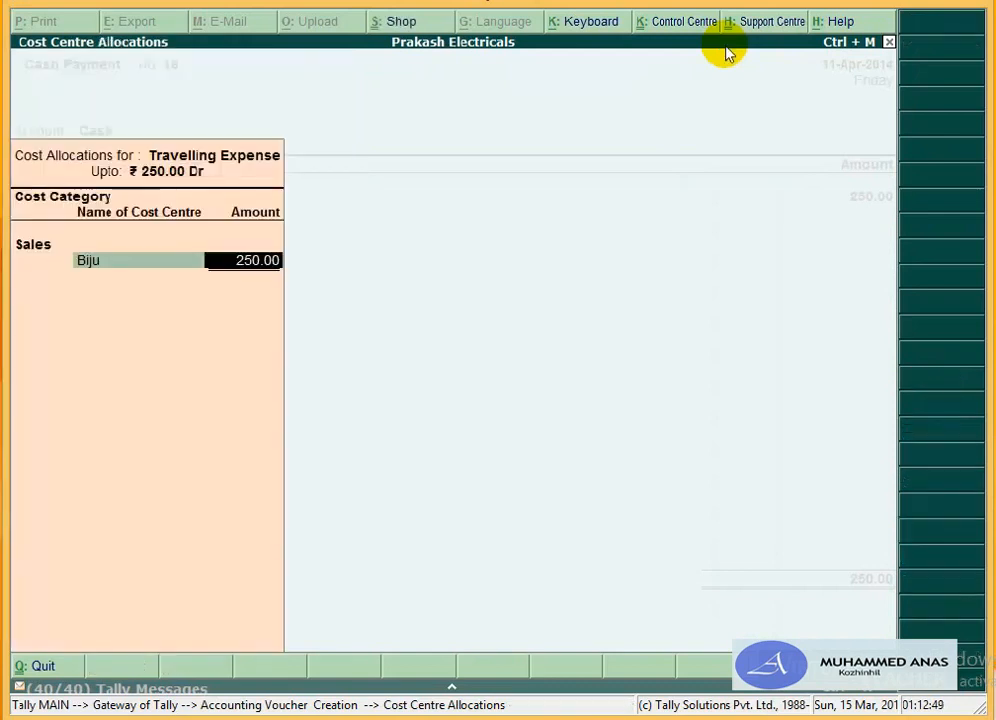
# Step: Allocate the full 250 to the sales employee's cost centre and save the Cash Payment voucher without a narration
pyautogui.press('Return')
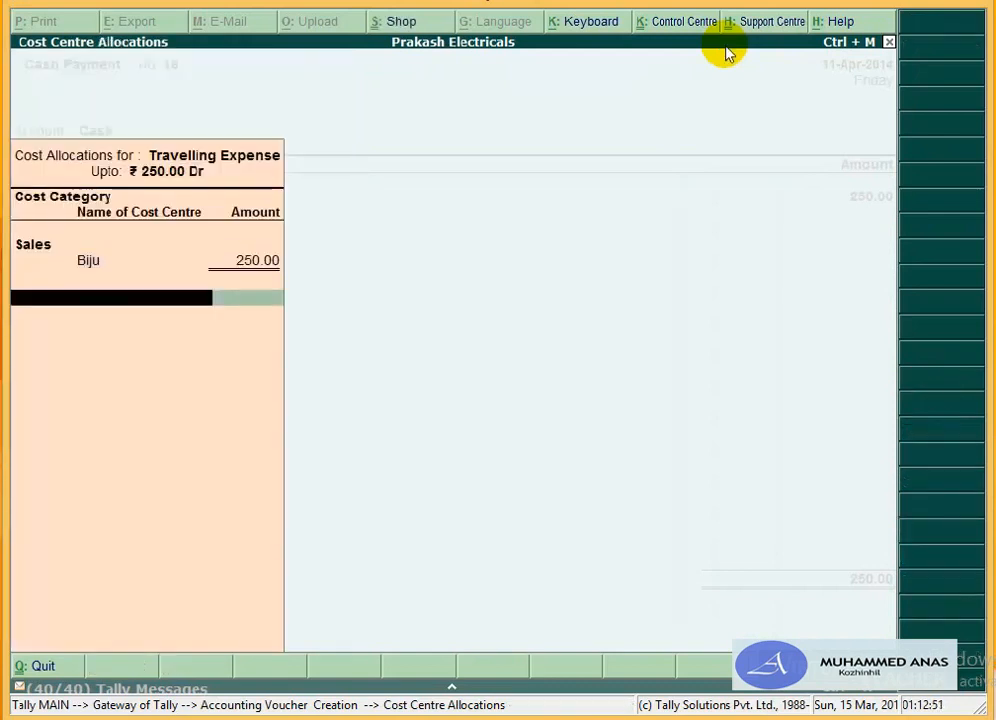
pyautogui.press('Return')
pyautogui.press('Return')
pyautogui.press('Return')
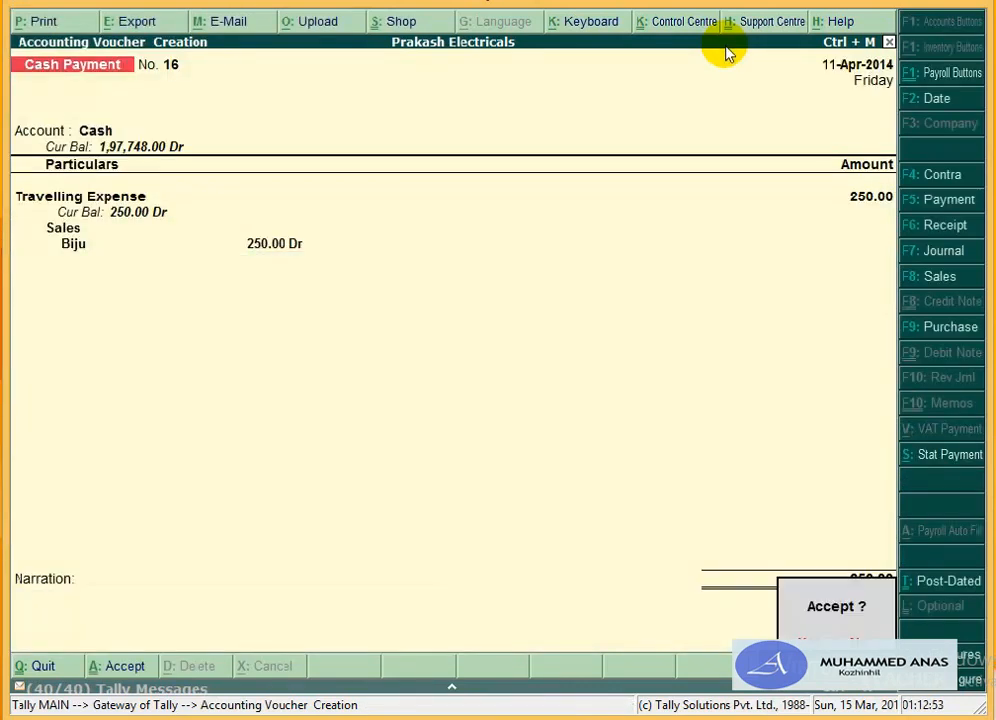
pyautogui.press('Return')
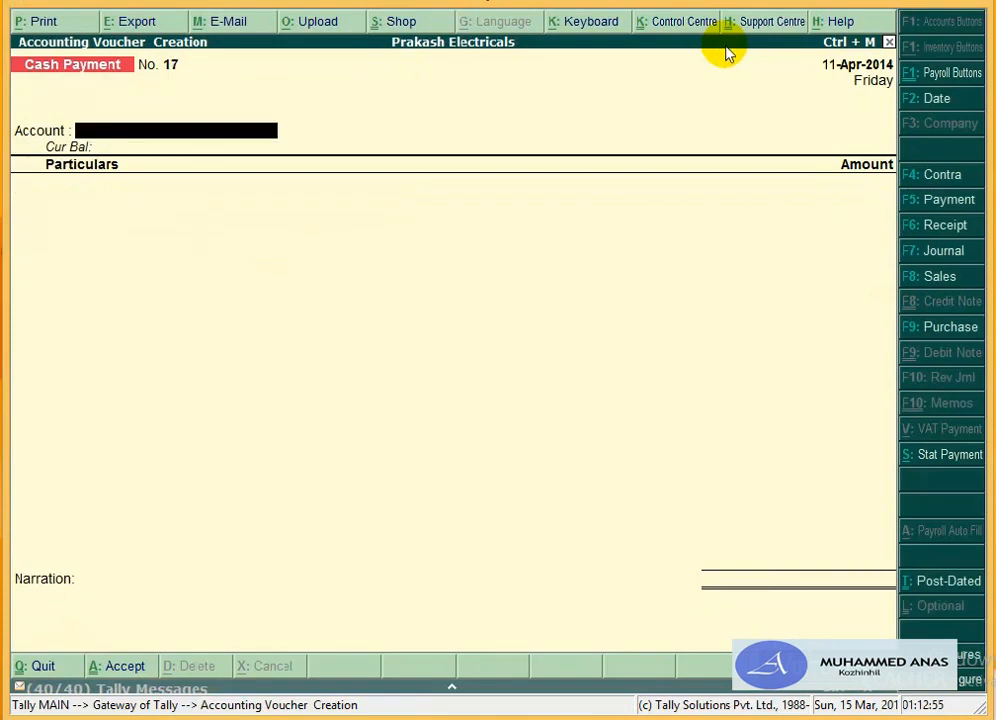
# Step: Start the next Cash Payment voucher with Cash as its account and 150 for Travelling Expense
pyautogui.write('Cash')
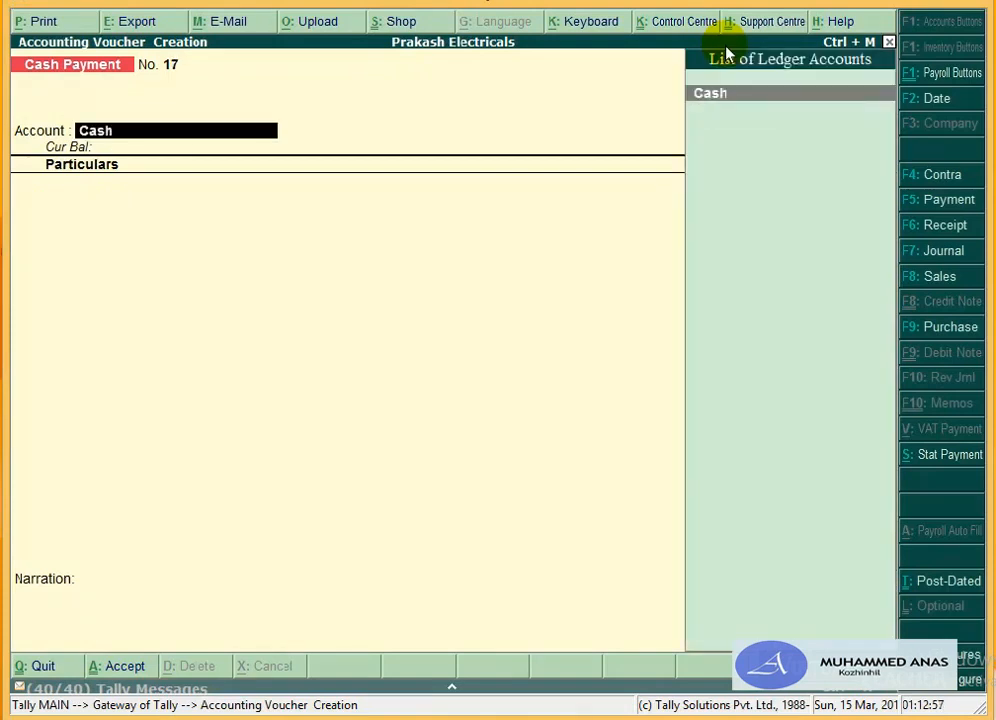
pyautogui.press('Return')
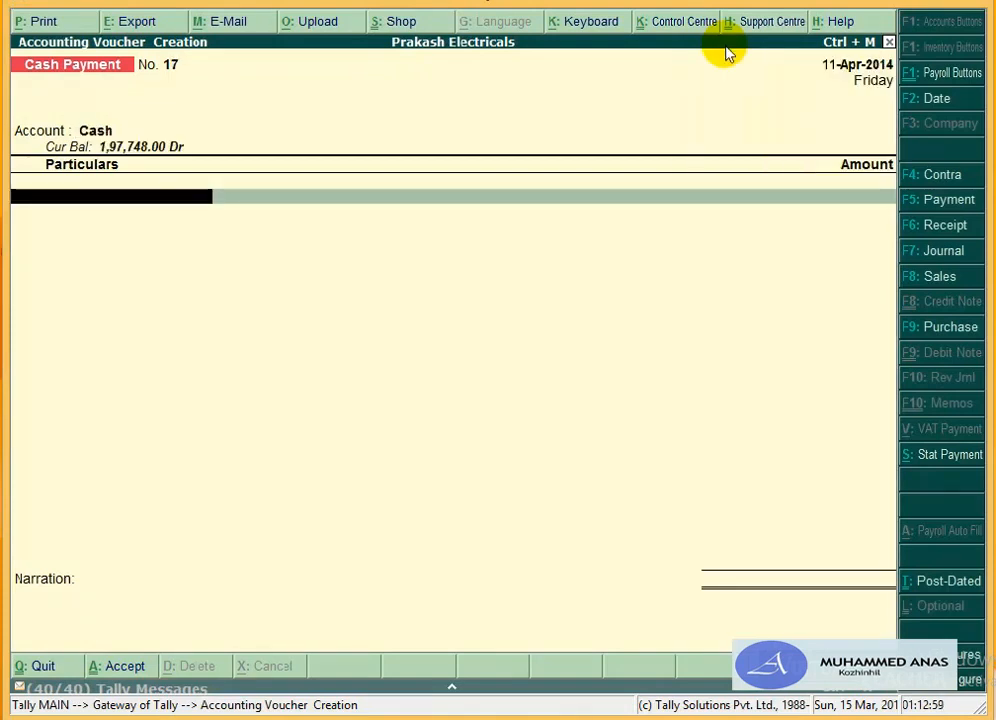
pyautogui.write('Tr')
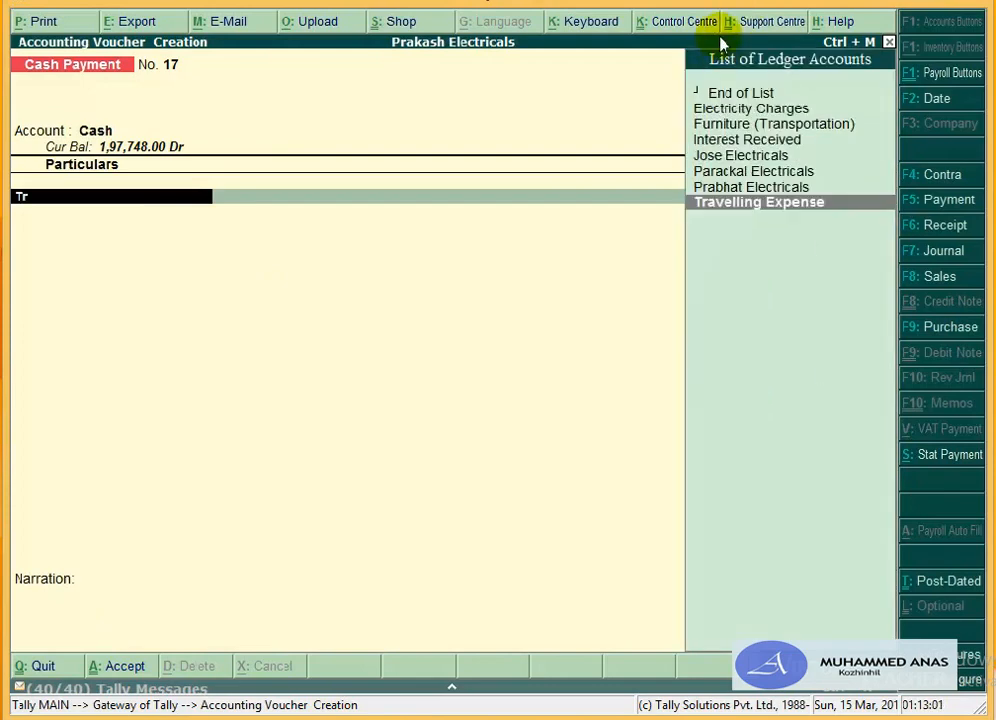
pyautogui.press('Return')
pyautogui.write('150')
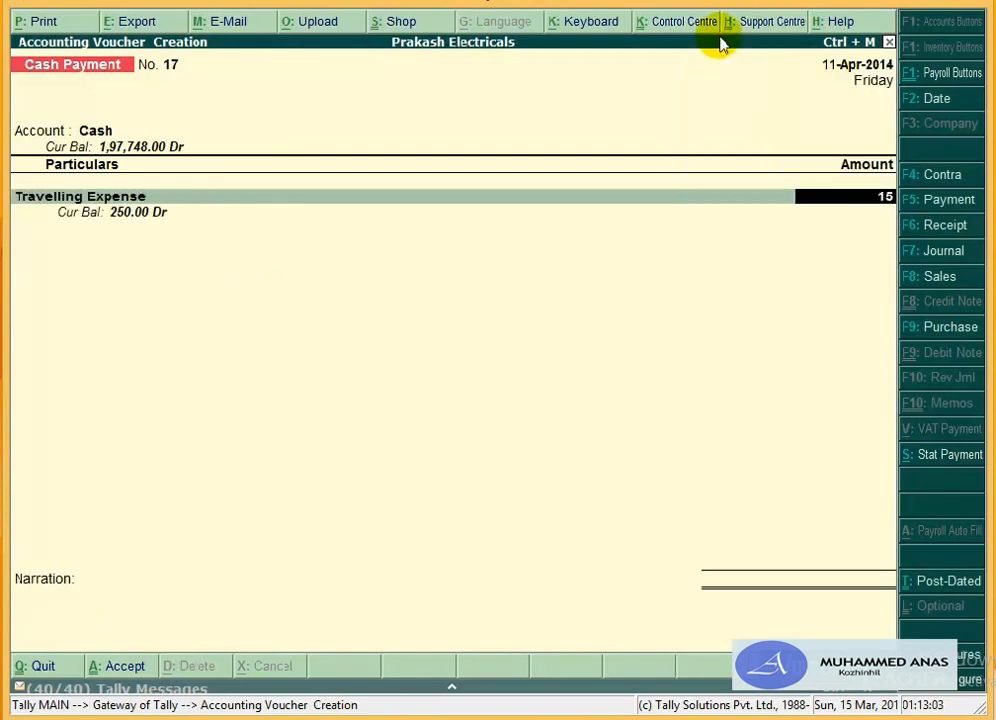
pyautogui.press('Return')
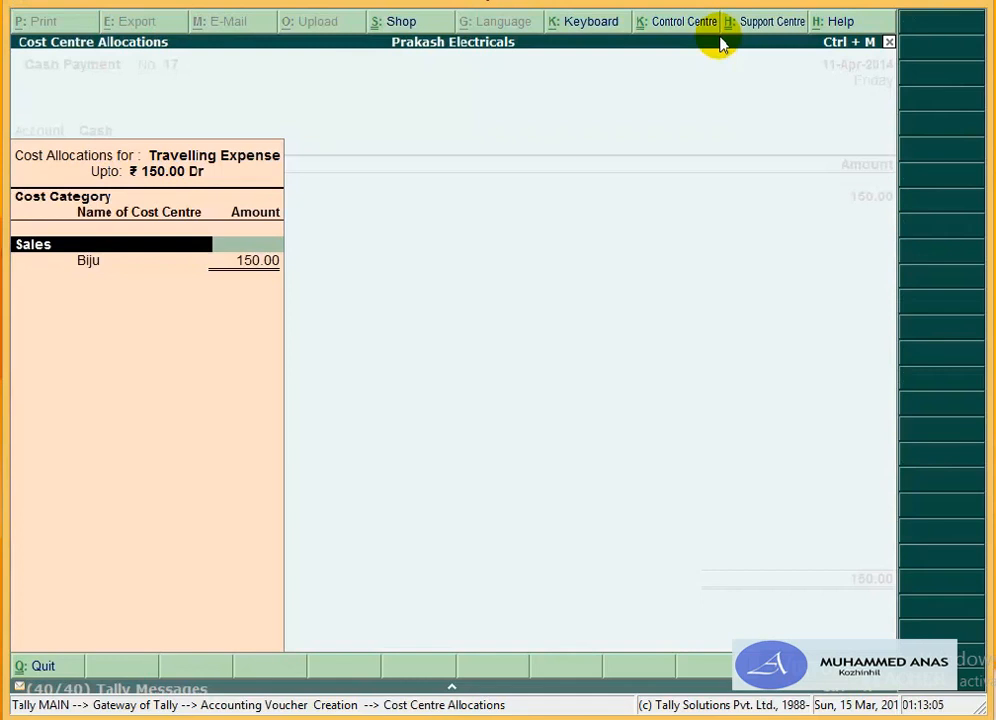
# Step: Create an Accounts cost category for the allocation, with revenue items allocated and non-revenue items not
pyautogui.hotkey('alt', 'c')
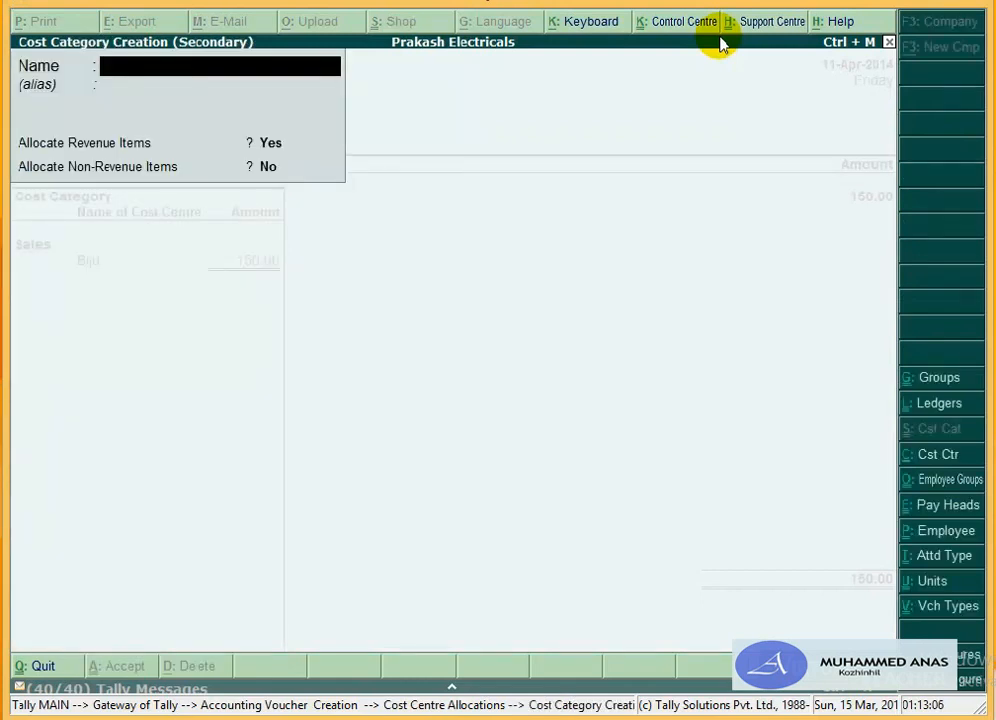
pyautogui.write('Accounts')
pyautogui.press('Return')
pyautogui.press('Return')
pyautogui.press('Return')
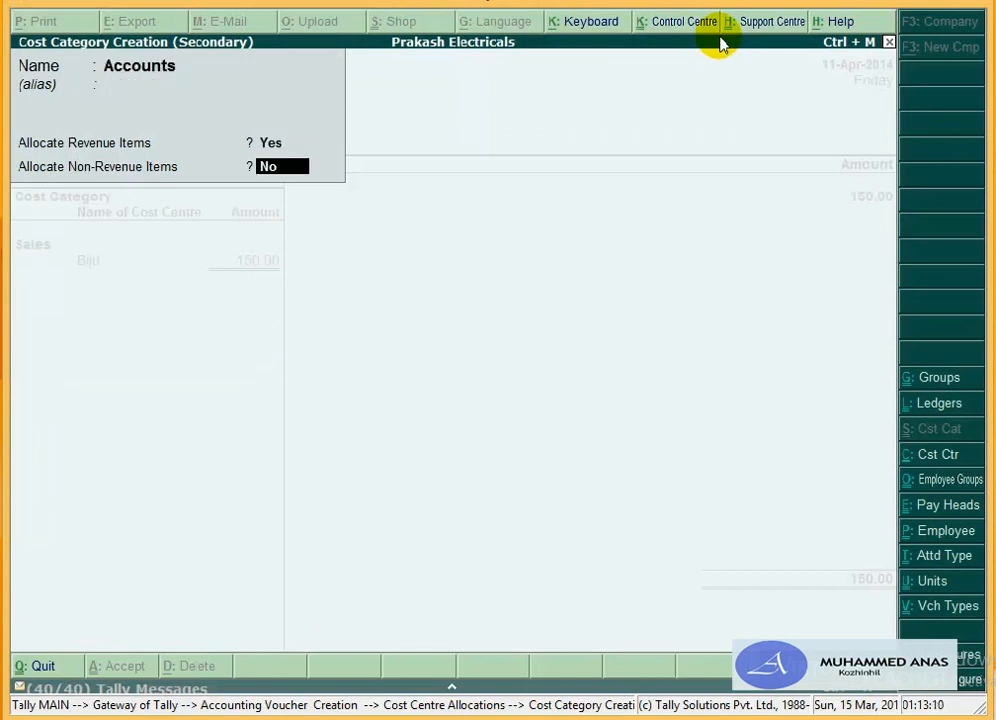
pyautogui.press('Return')
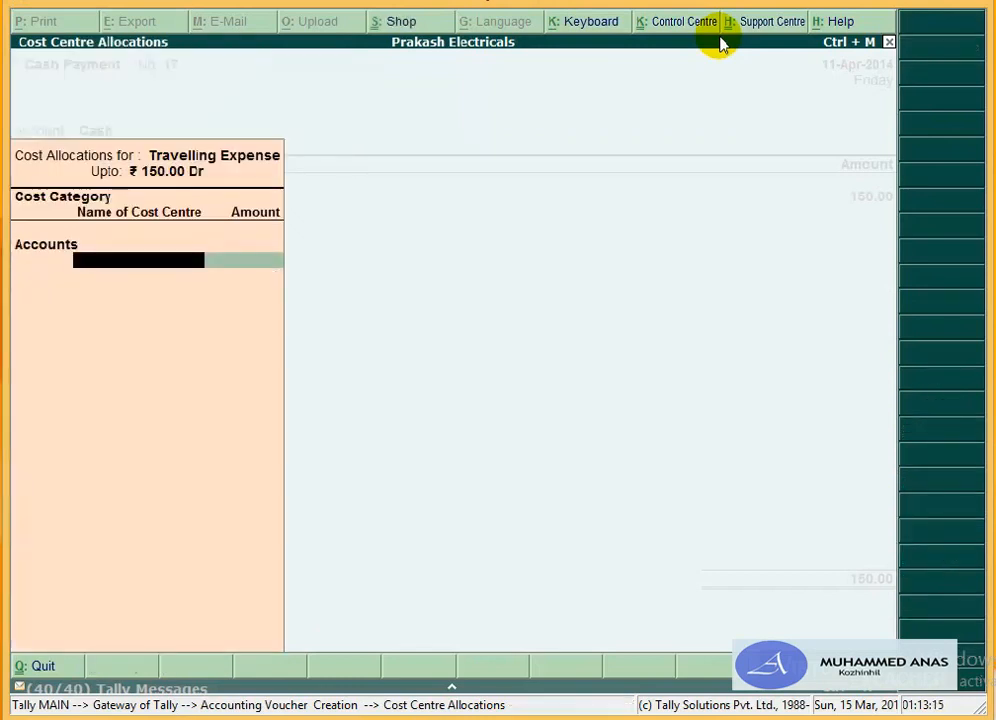
# Step: Create a cost centre with the accounts employee's name in the Accounts category, under Primary
pyautogui.hotkey('alt', 'c')
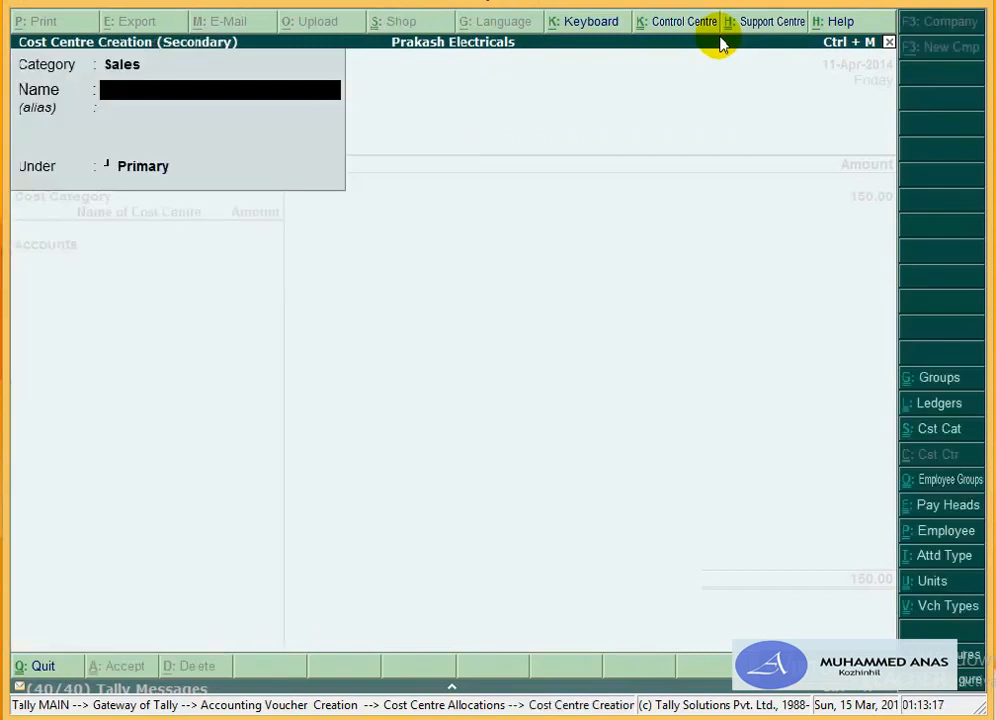
pyautogui.press('BackSpace')
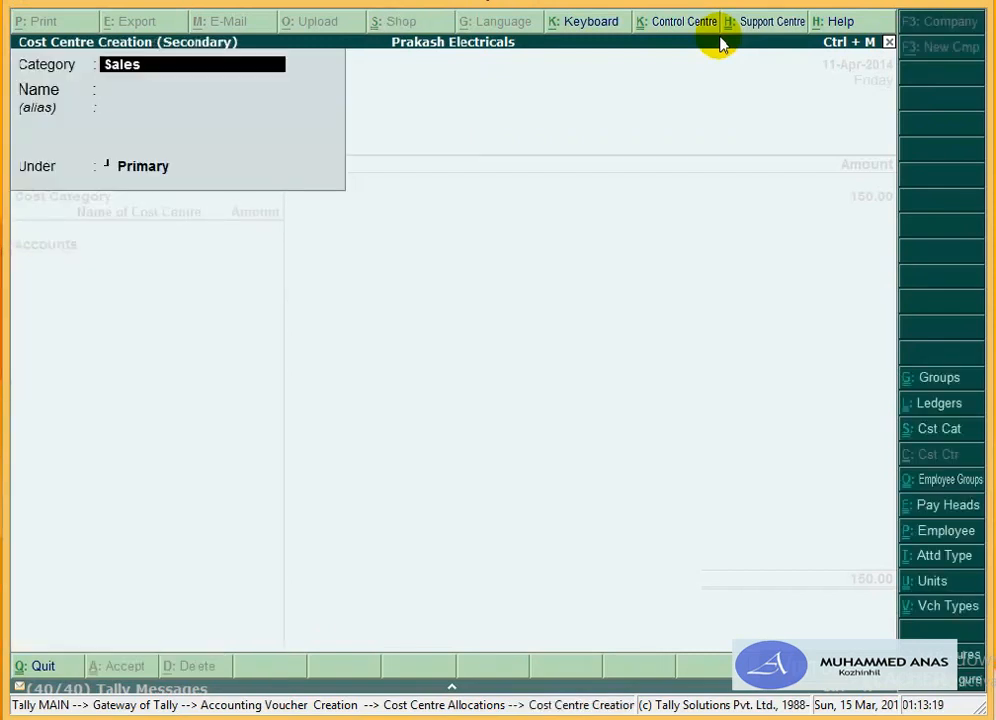
pyautogui.write('A')
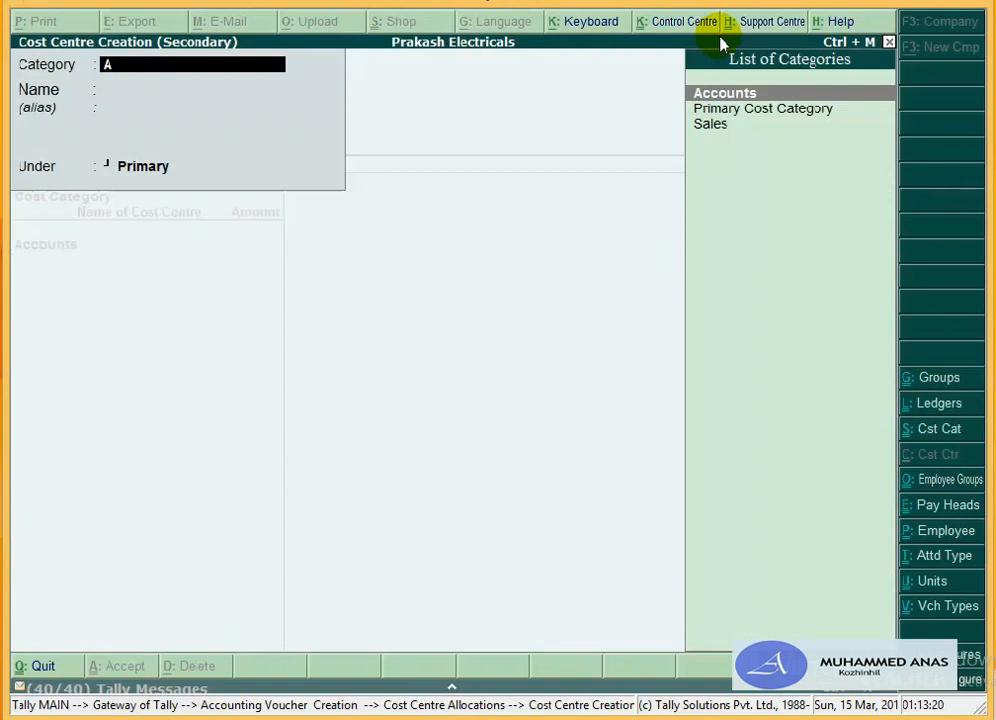
pyautogui.press('Return')
pyautogui.write('Vij')
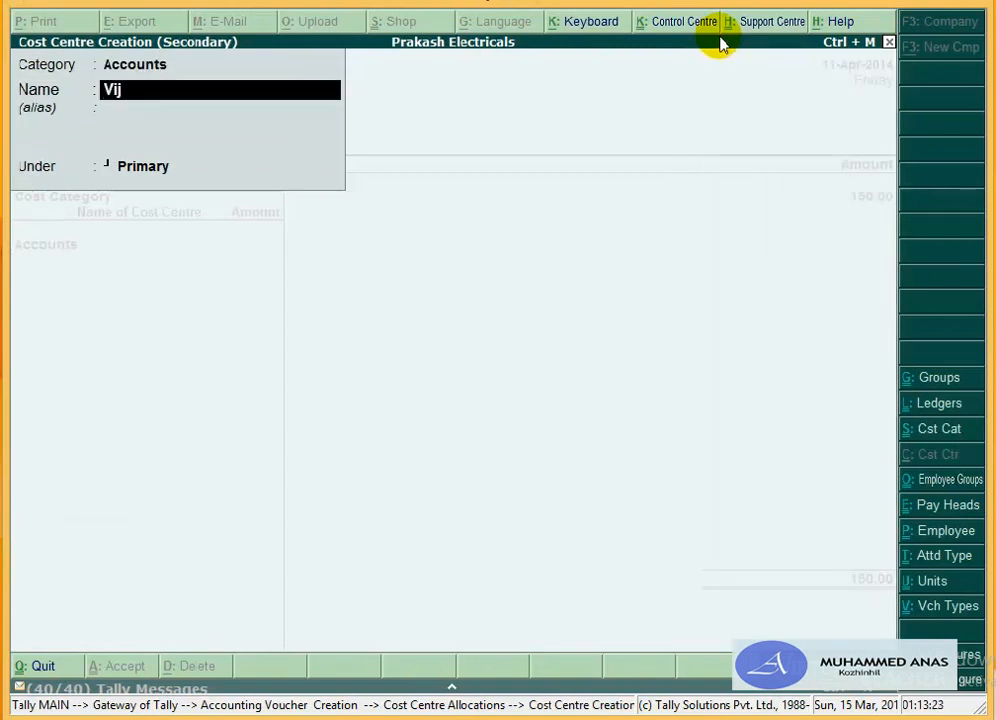
pyautogui.write('ayan')
pyautogui.press('Return')
pyautogui.press('Return')
pyautogui.press('Return')
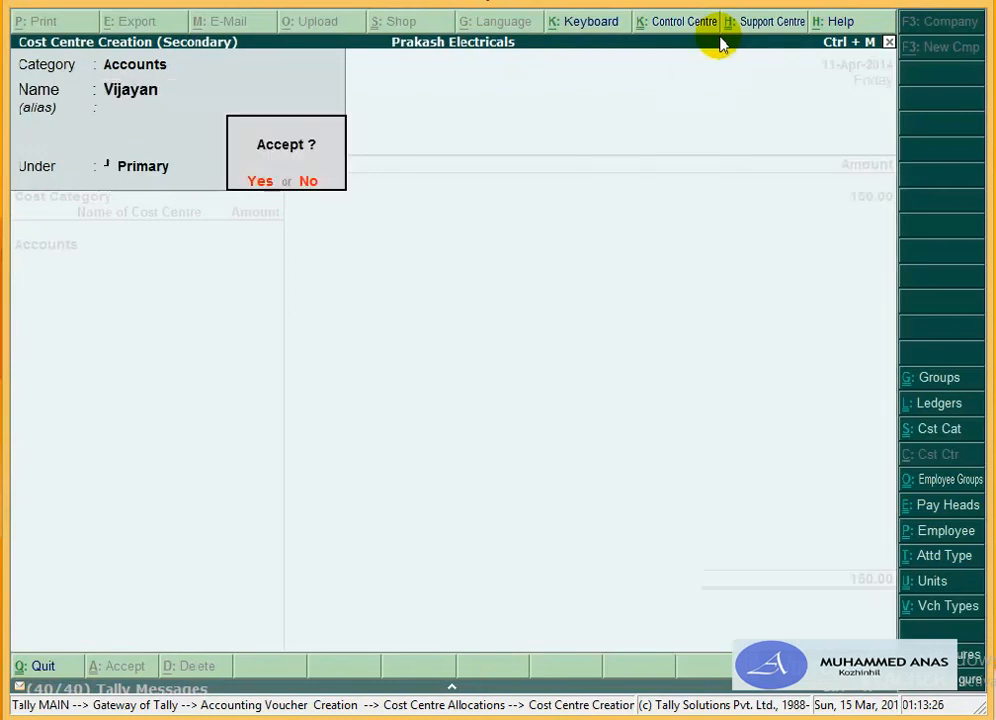
pyautogui.press('Return')
# Step: Allocate the full 150 to the accounts employee's cost centre and save the Cash Payment voucher without a narration
pyautogui.press('Return')
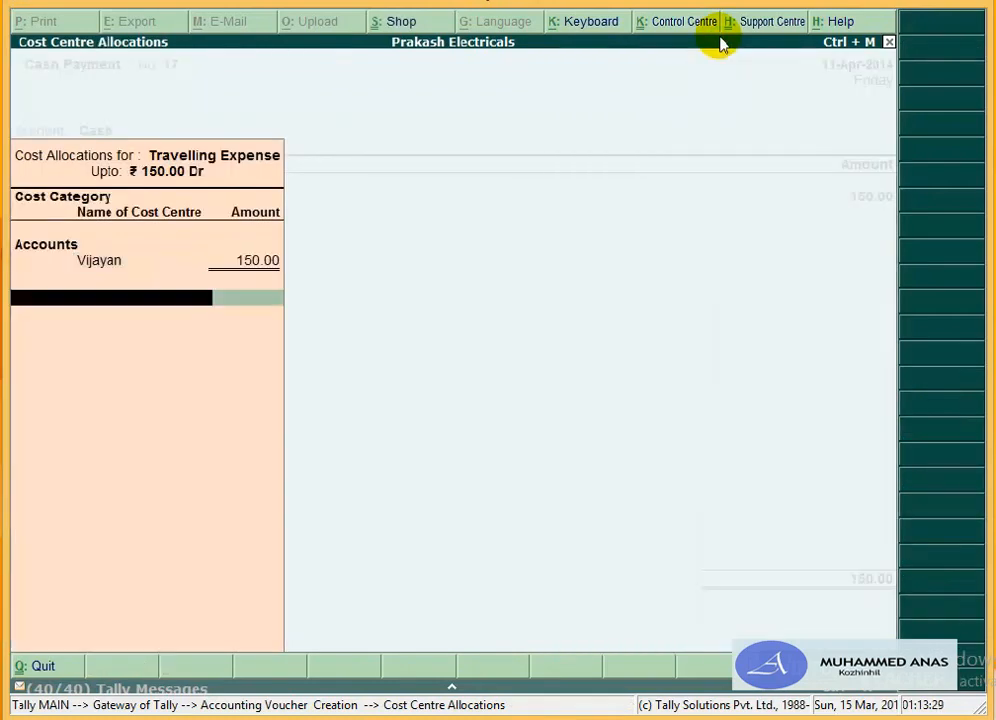
pyautogui.press('Return')
pyautogui.press('Return')
pyautogui.press('Return')
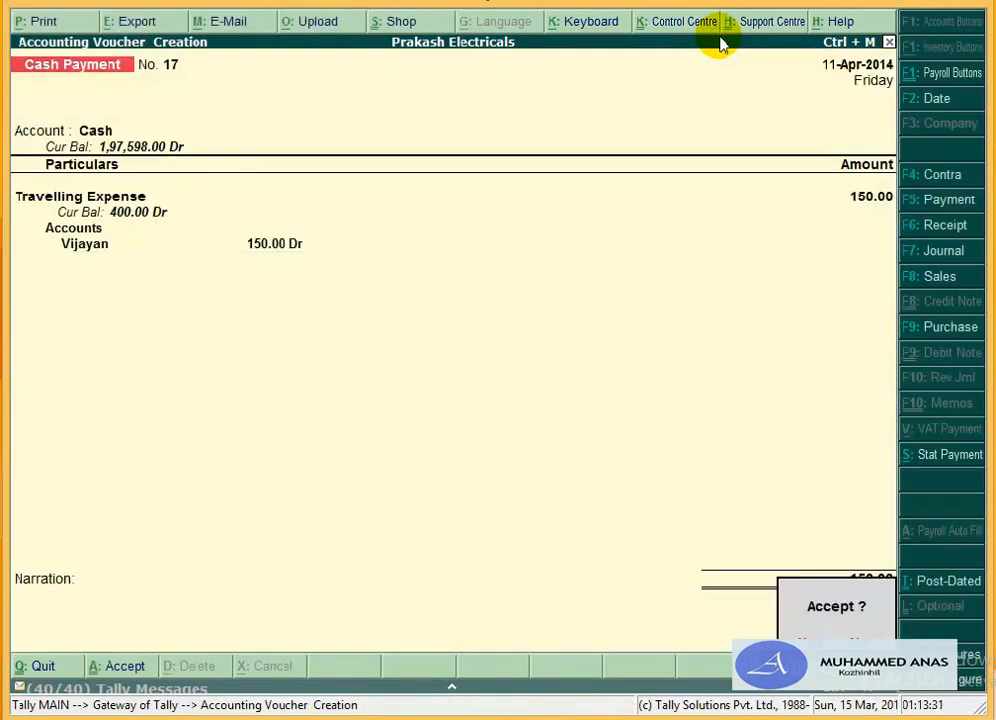
pyautogui.press('Return')
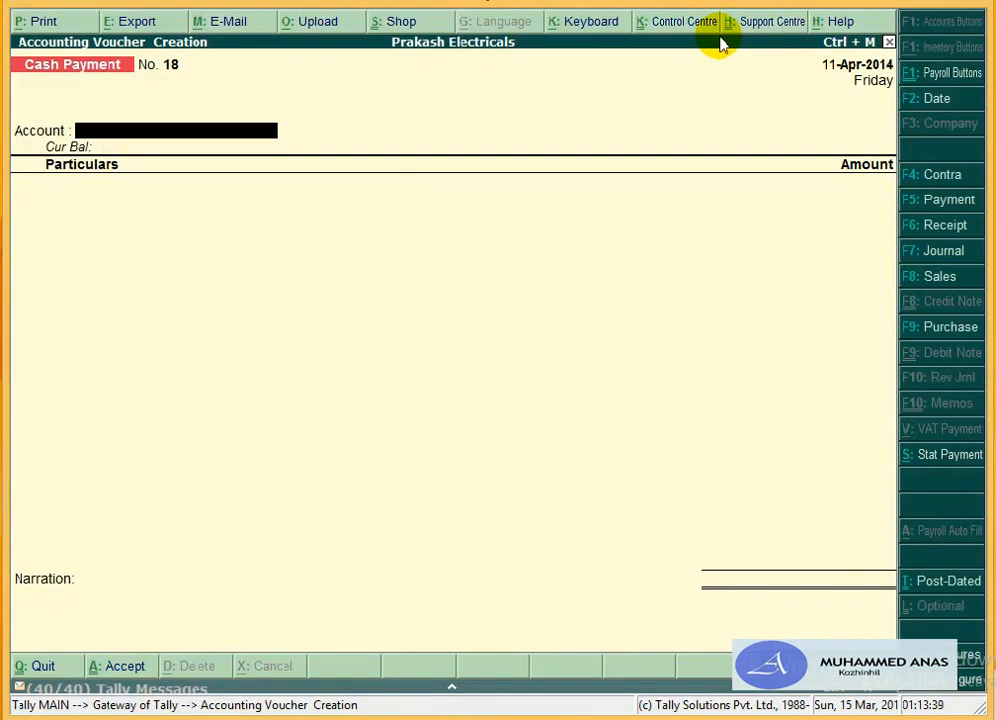
# Step: Leave voucher entry and display the cost centre Category Summary from the statements of accounts
pyautogui.press('Escape')
pyautogui.press('Return')
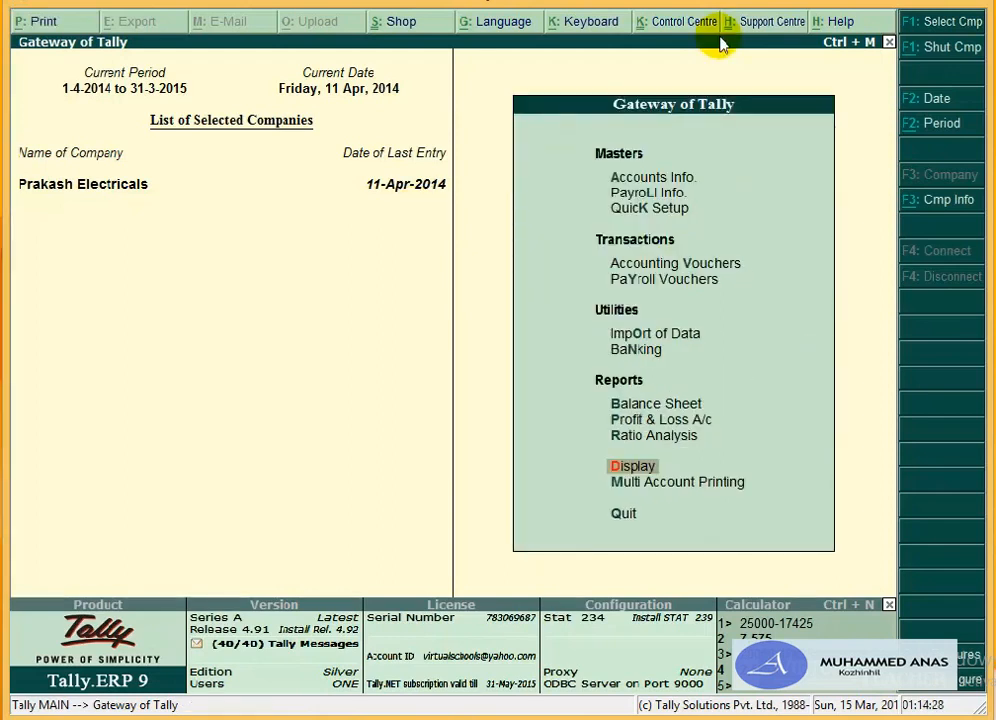
pyautogui.press('Return')
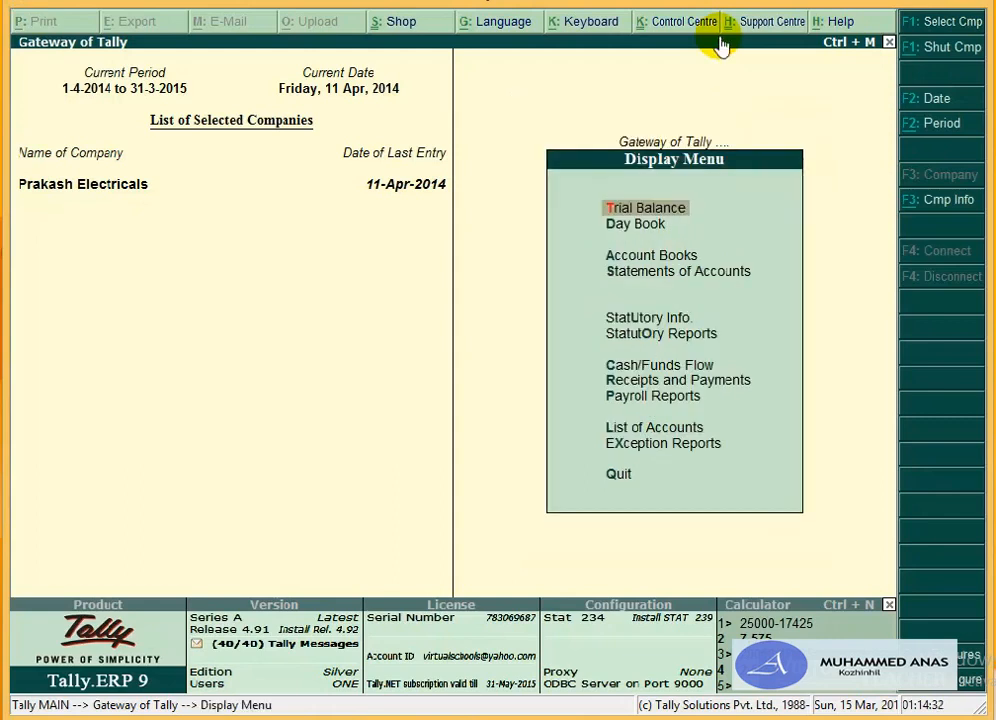
pyautogui.press('s')
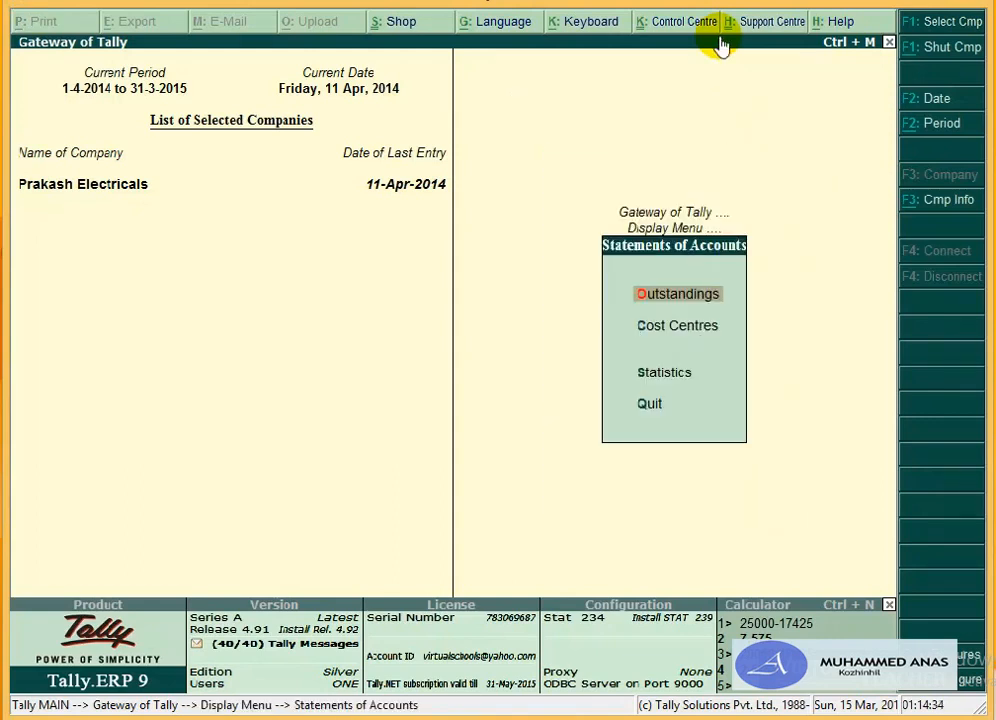
pyautogui.press('Down')
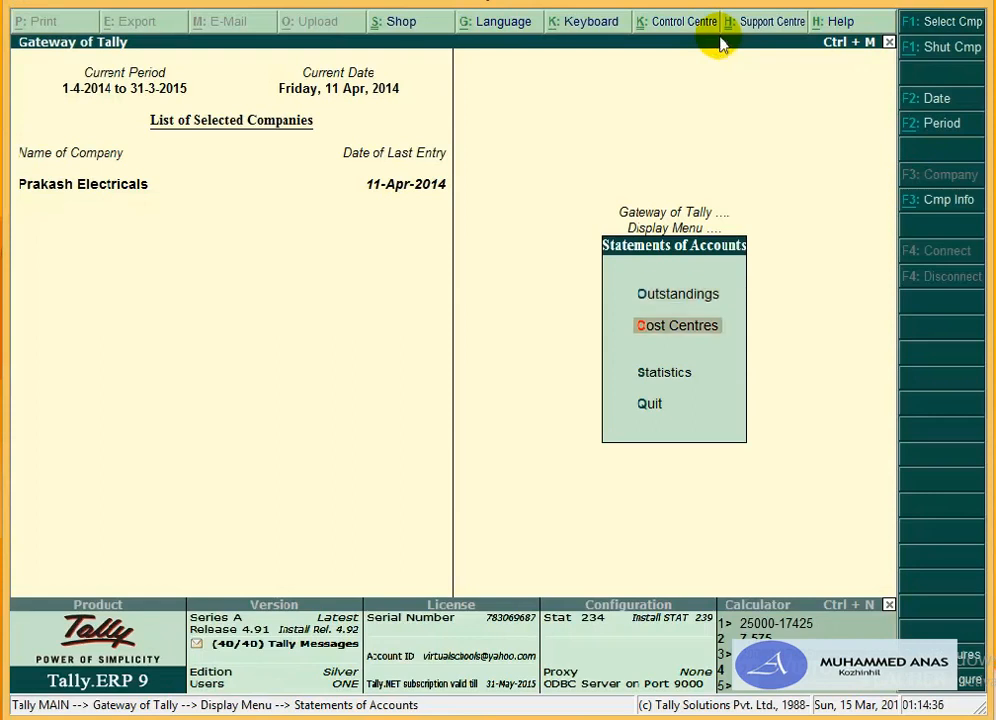
pyautogui.press('Return')
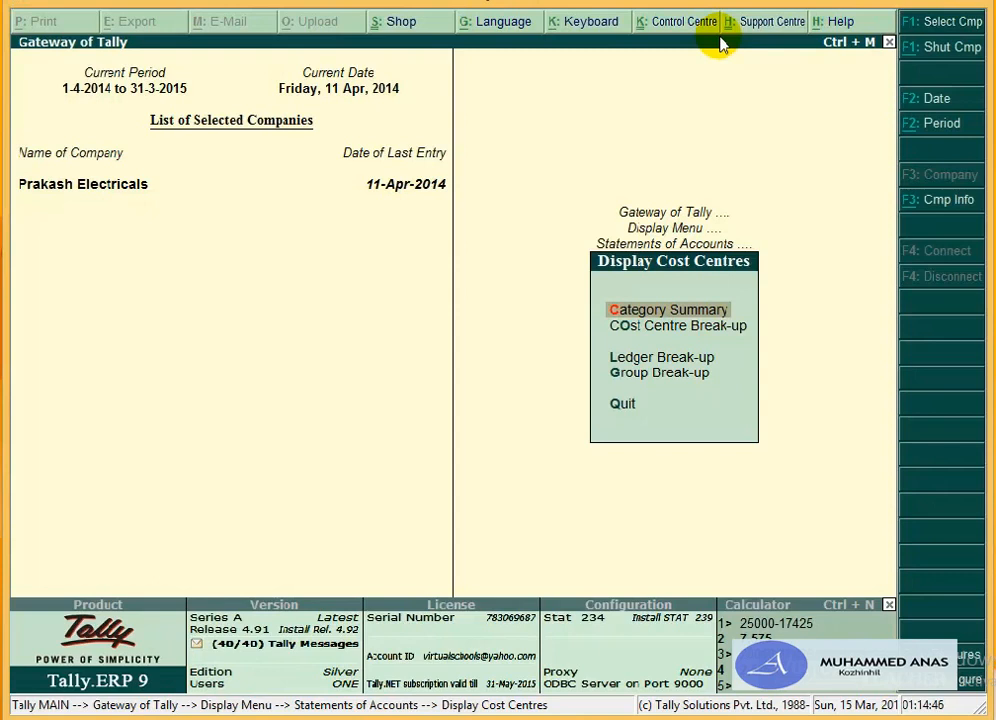
pyautogui.press('Return')
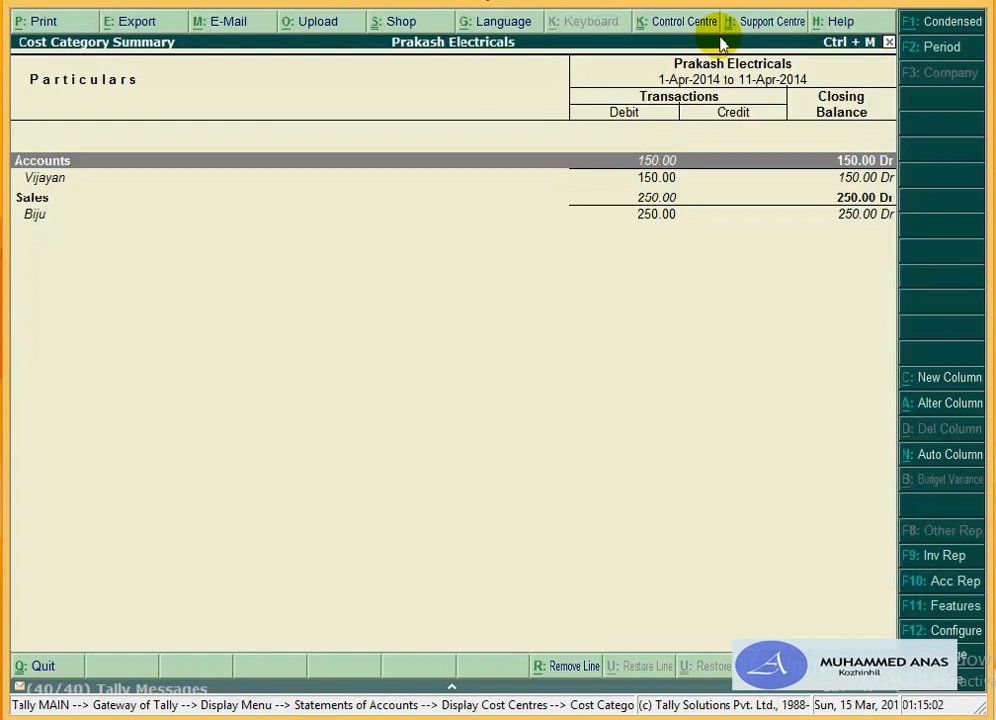
# Step: Go through the Accounts and Sales entries in the Cost Category Summary, and close the report
pyautogui.press('Down')
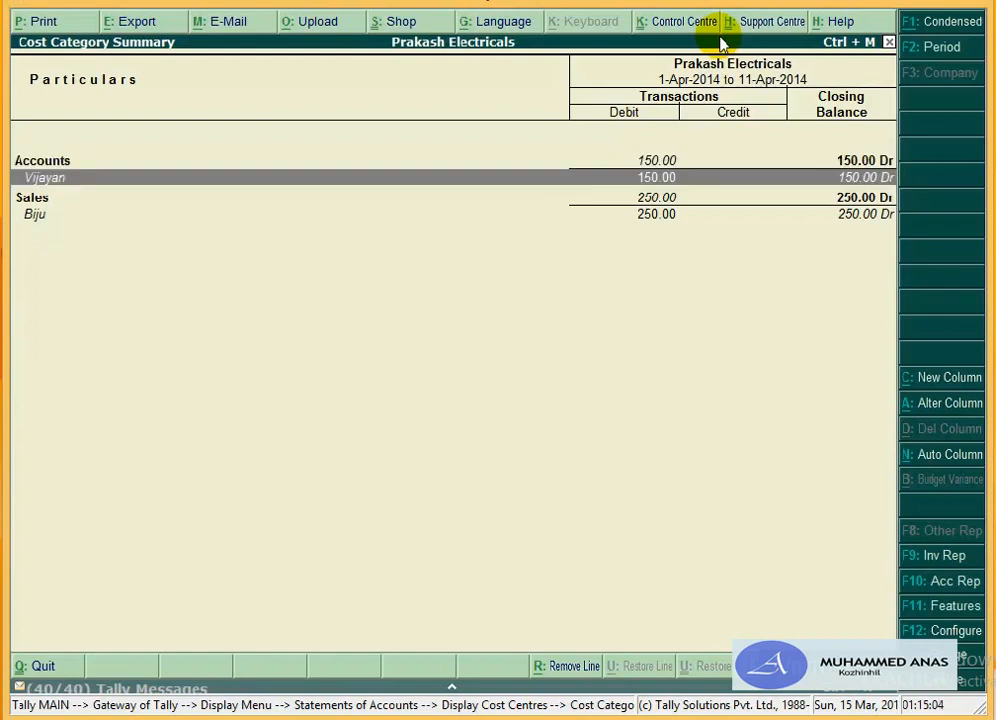
pyautogui.press('Down')
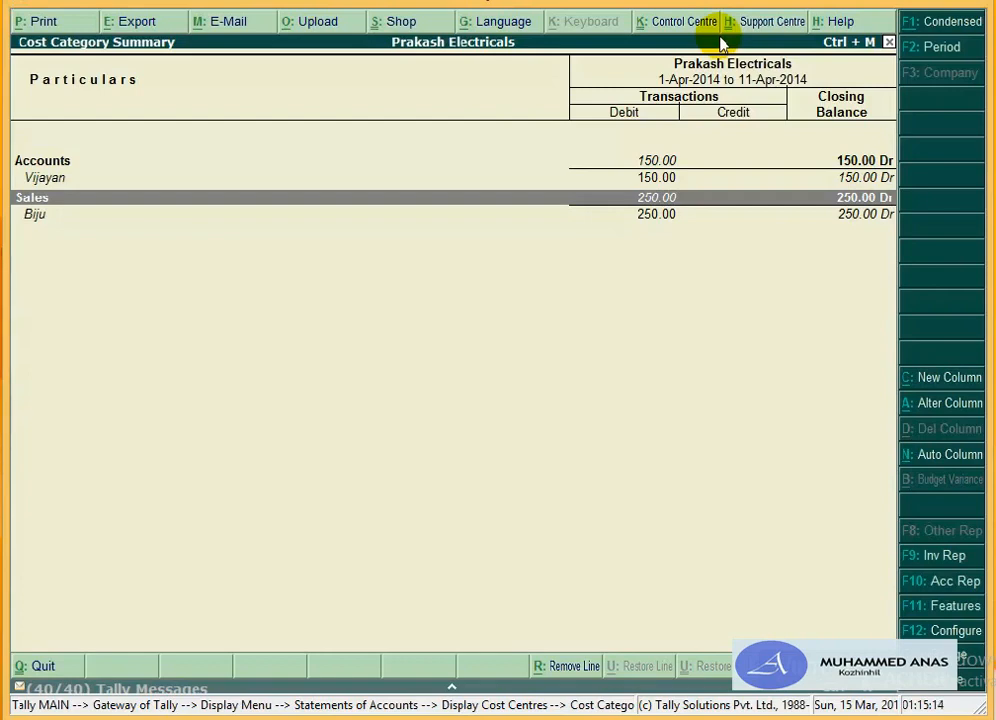
pyautogui.press('Escape')
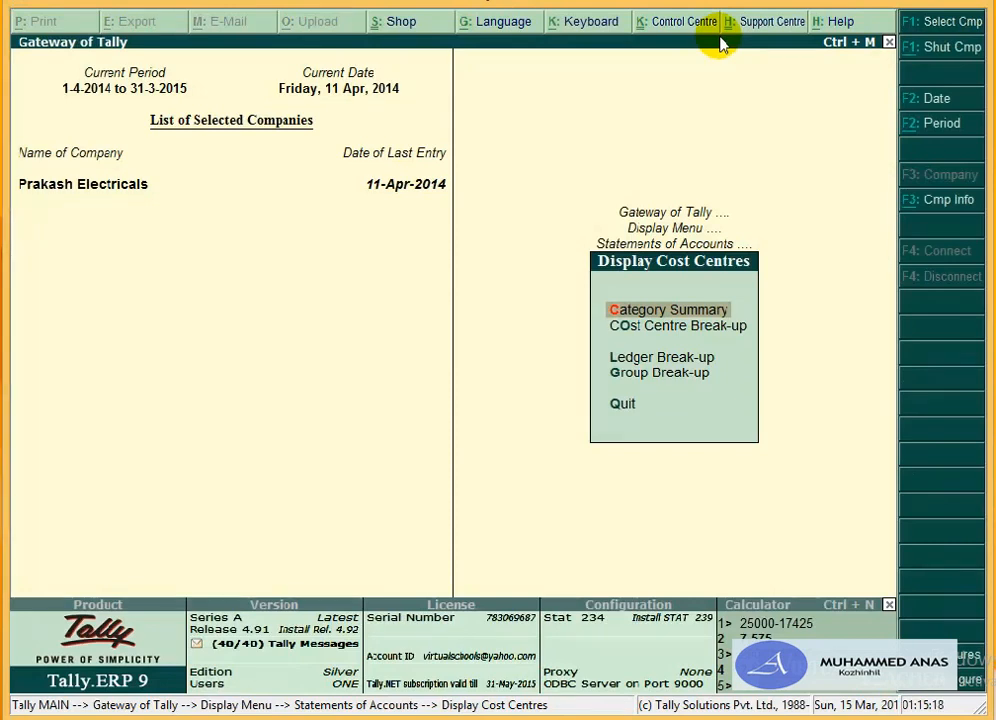
# Step: Display the Cost Centre Break-up for the sales employee and open its Indirect Expenses group
pyautogui.press('Down')
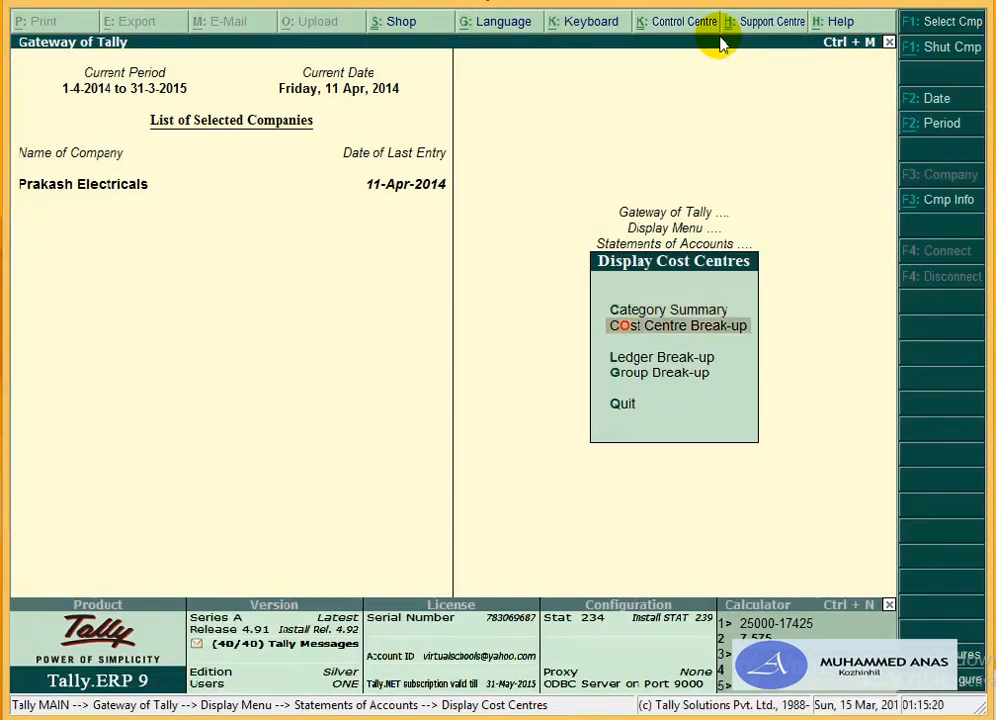
pyautogui.press('Return')
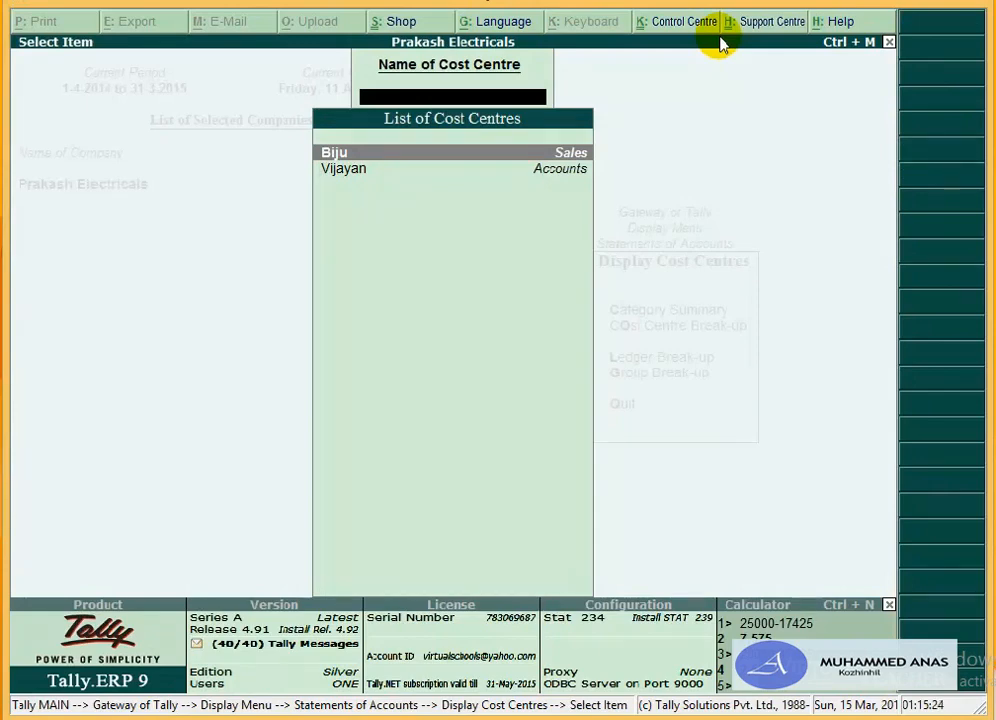
pyautogui.press('Return')
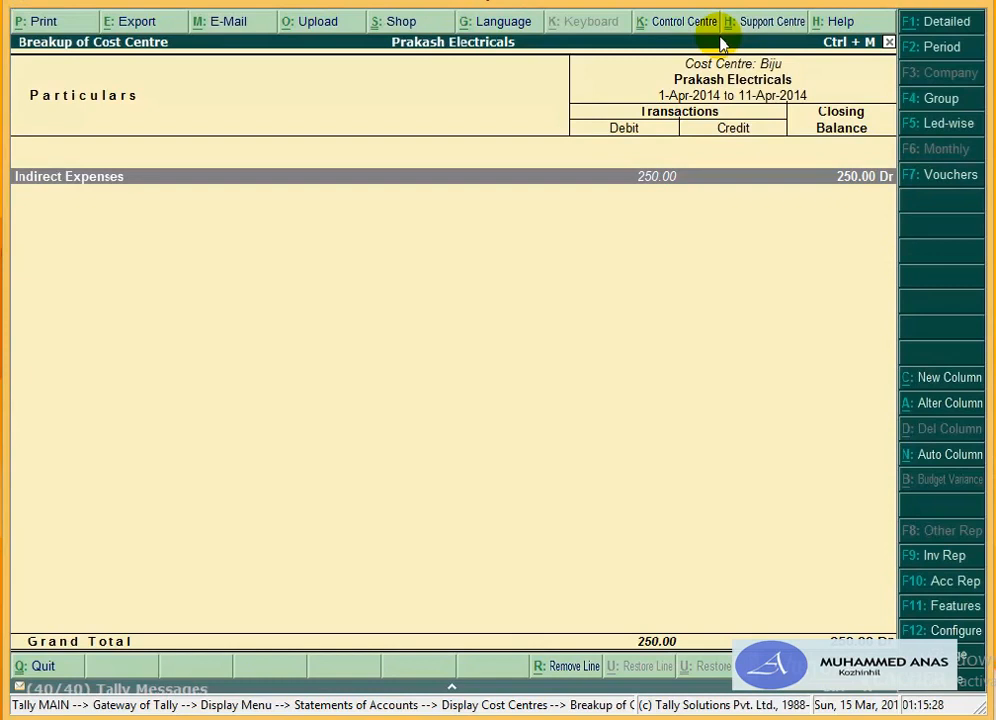
pyautogui.press('Return')
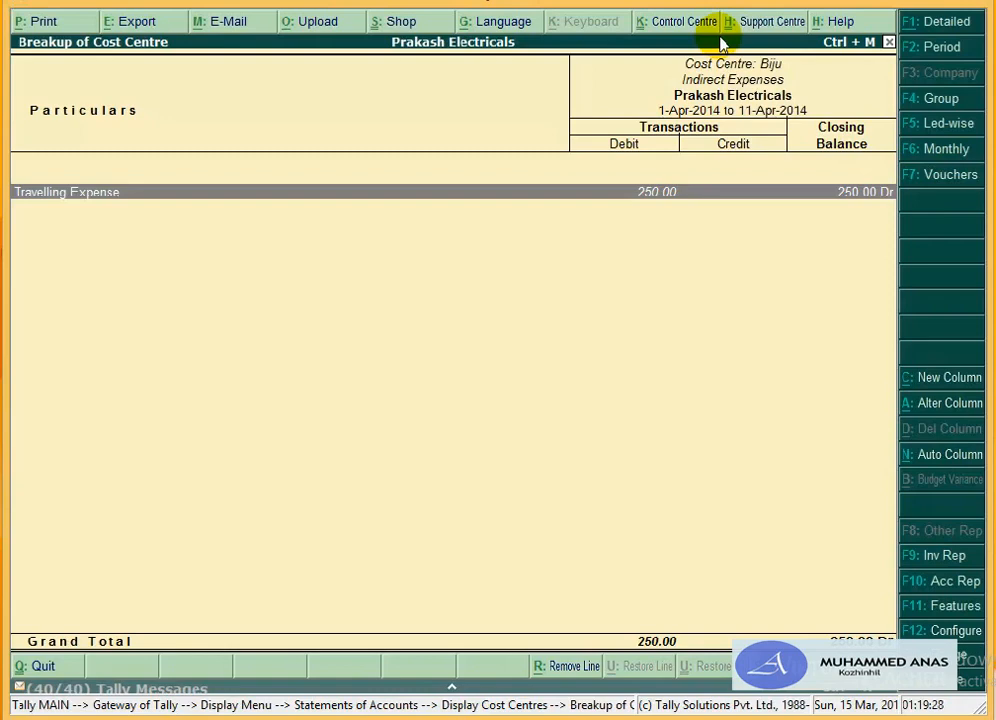
pyautogui.press('Escape')
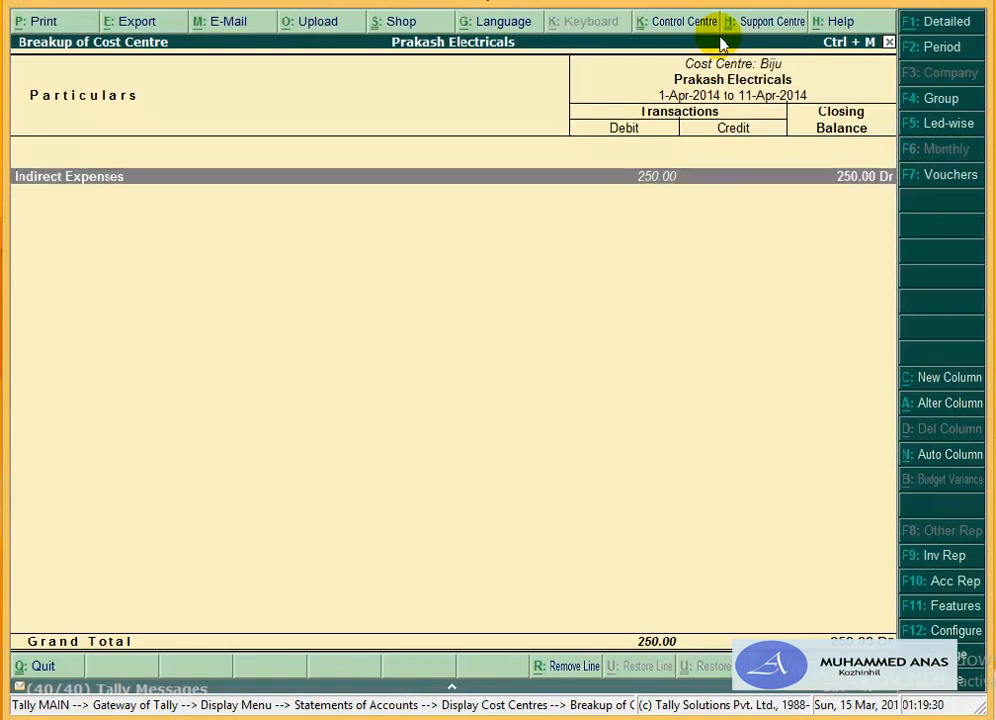
pyautogui.press('Escape')
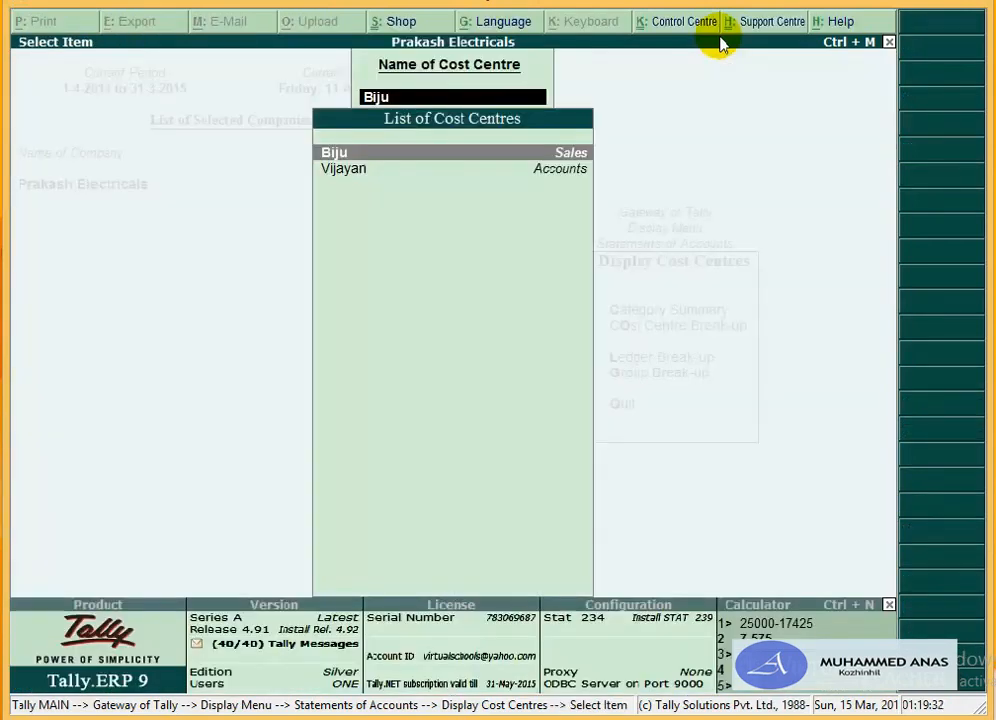
# Step: Display the accounts employee's Cost Centre Break-up, examine Travelling Expense under Indirect Expenses, and leave the break-up report
pyautogui.press('BackSpace')
pyautogui.press('Down')
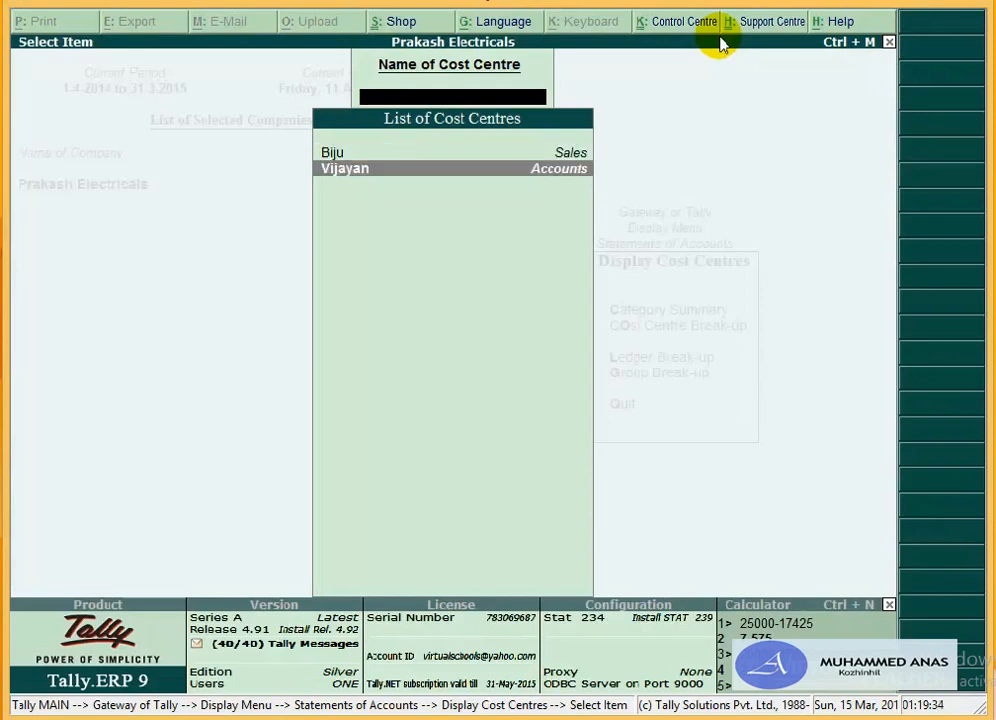
pyautogui.press('Return')
pyautogui.press('Return')
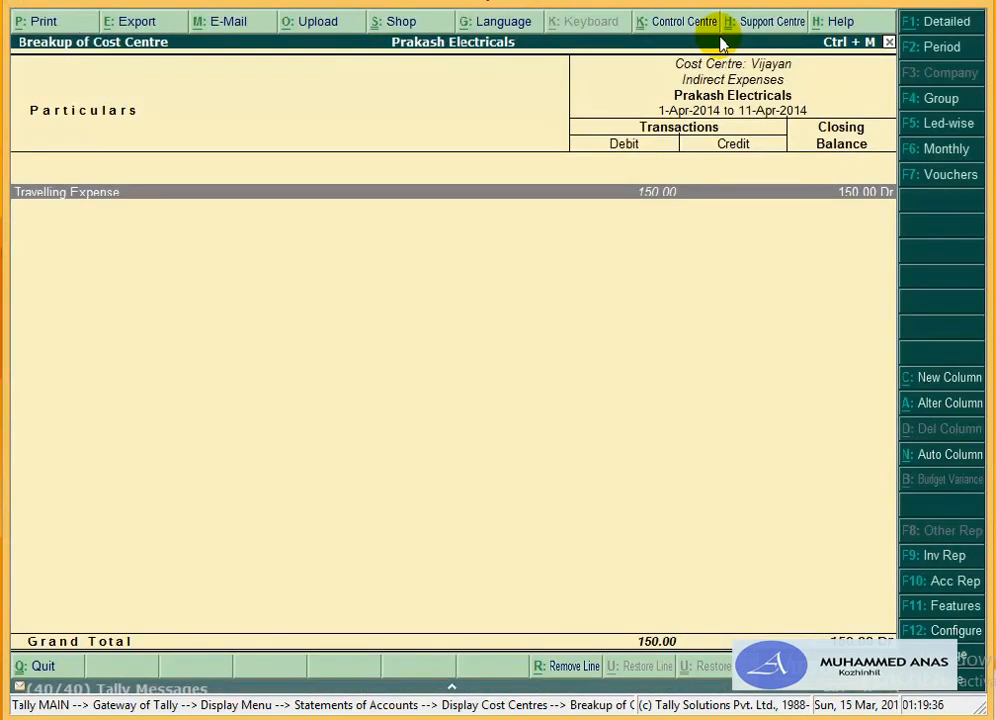
pyautogui.press('Return')
pyautogui.press('Escape')
pyautogui.press('Escape')
pyautogui.press('Escape')
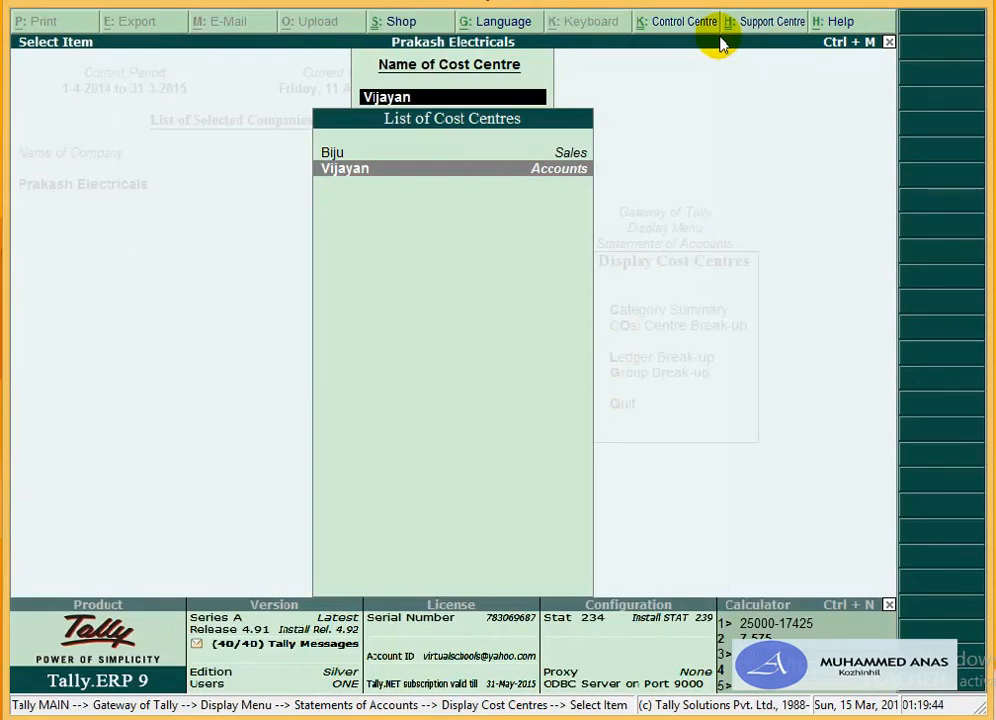
pyautogui.press('Down')
pyautogui.press('Escape')
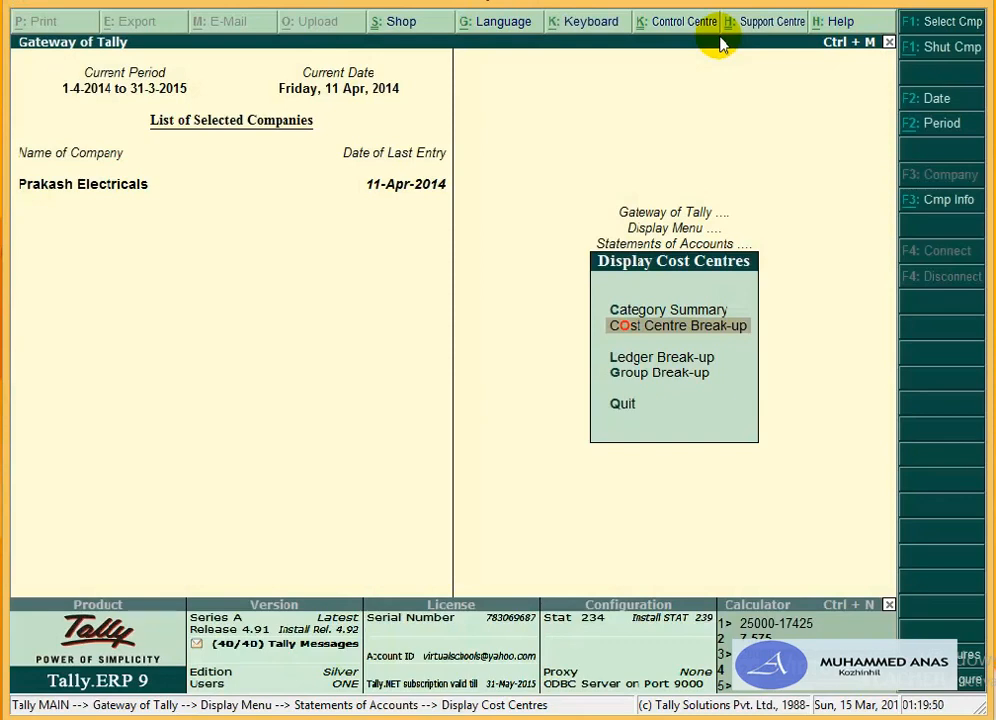
# Step: Display the cost centre Ledger Break-up for the Advertisement ledger and close it
pyautogui.press('Down')
pyautogui.press('Return')
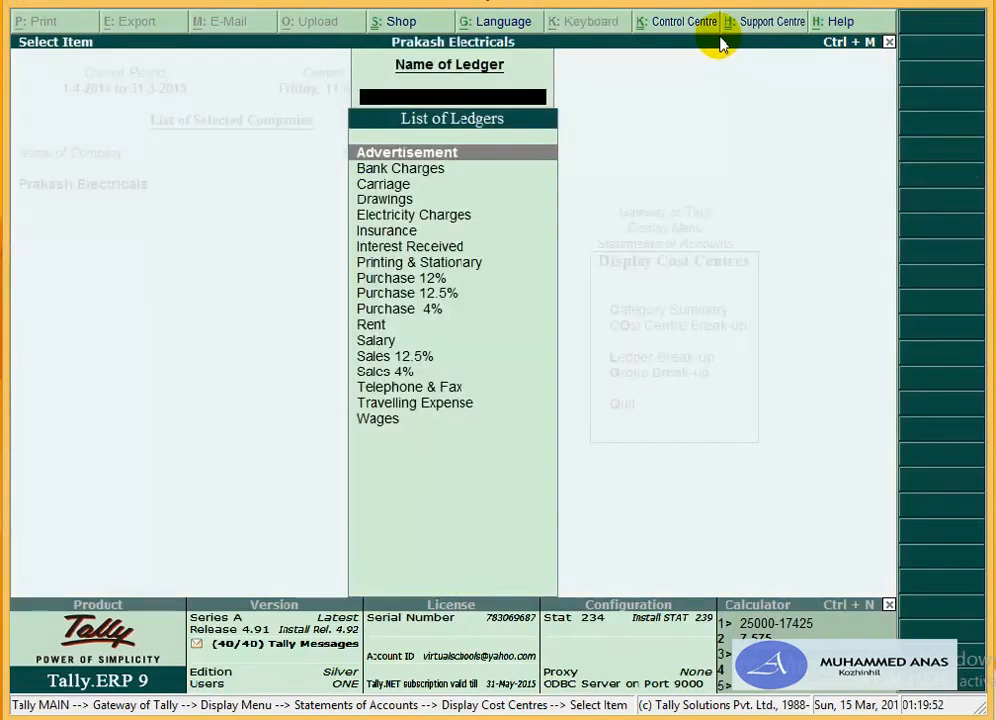
pyautogui.press('Return')
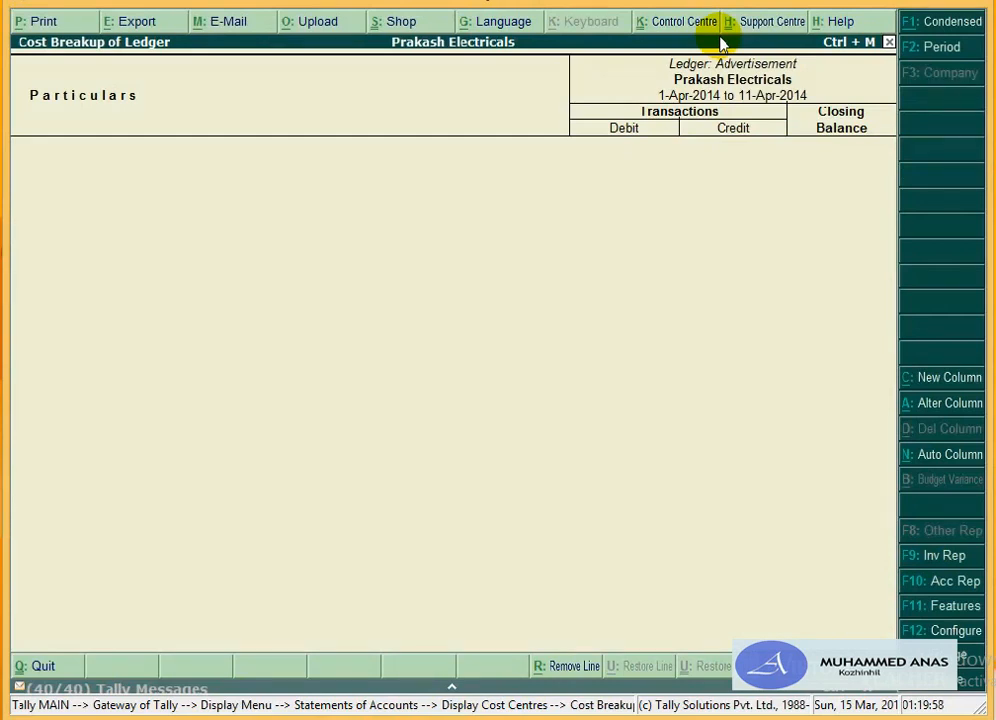
pyautogui.press('Escape')
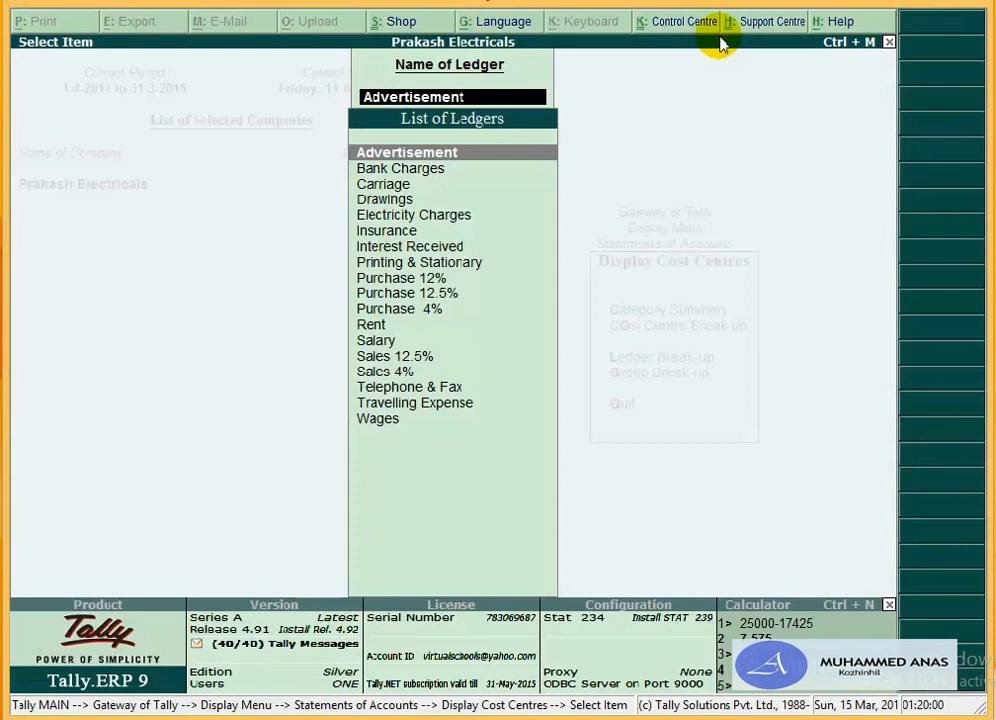
# Step: Look through the ledgers available for the Ledger Break-up down to Wages, and leave without choosing one
pyautogui.press('Down')
pyautogui.press('Down')
pyautogui.press('Down')
pyautogui.press('Down')
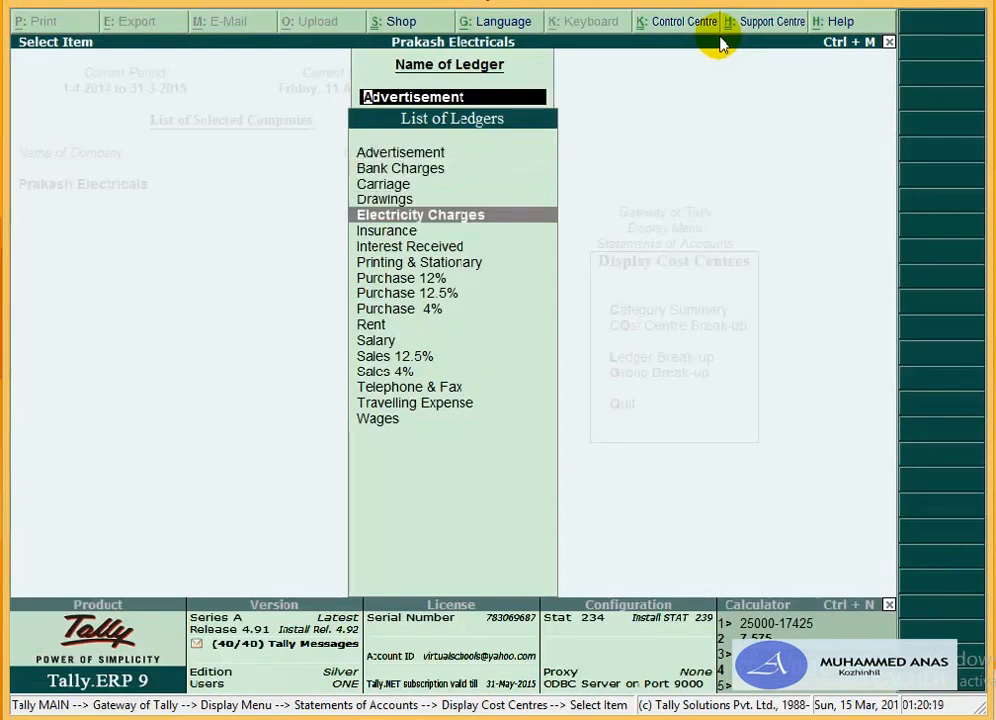
pyautogui.press('Down')
pyautogui.press('Down')
pyautogui.press('Down')
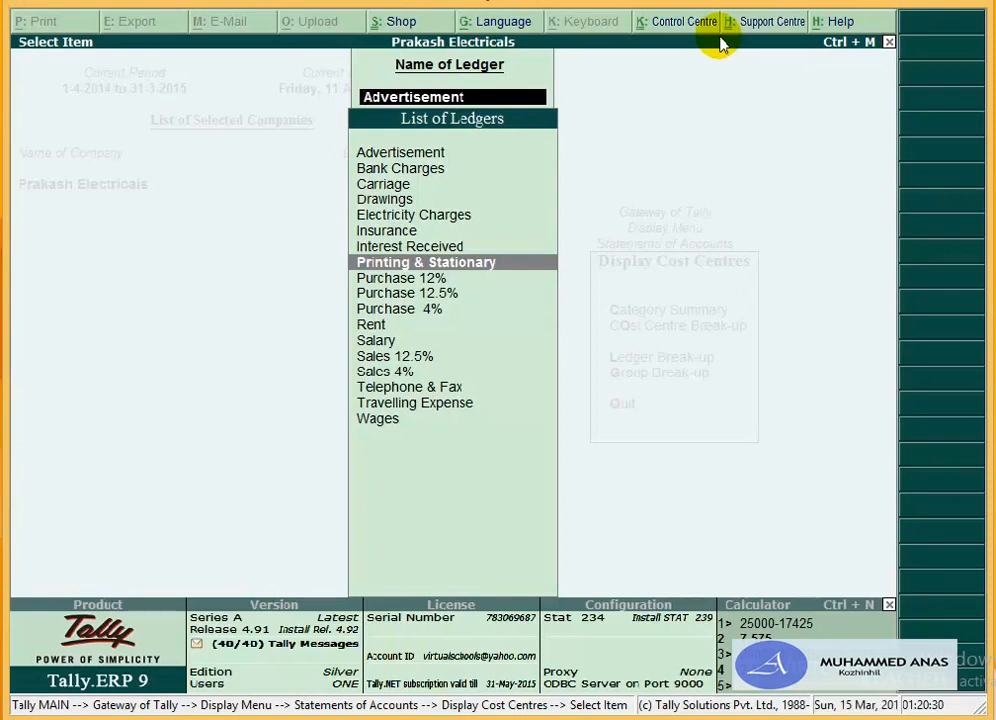
pyautogui.press('Down')
pyautogui.press('Down')
pyautogui.press('Down')
pyautogui.press('Down')
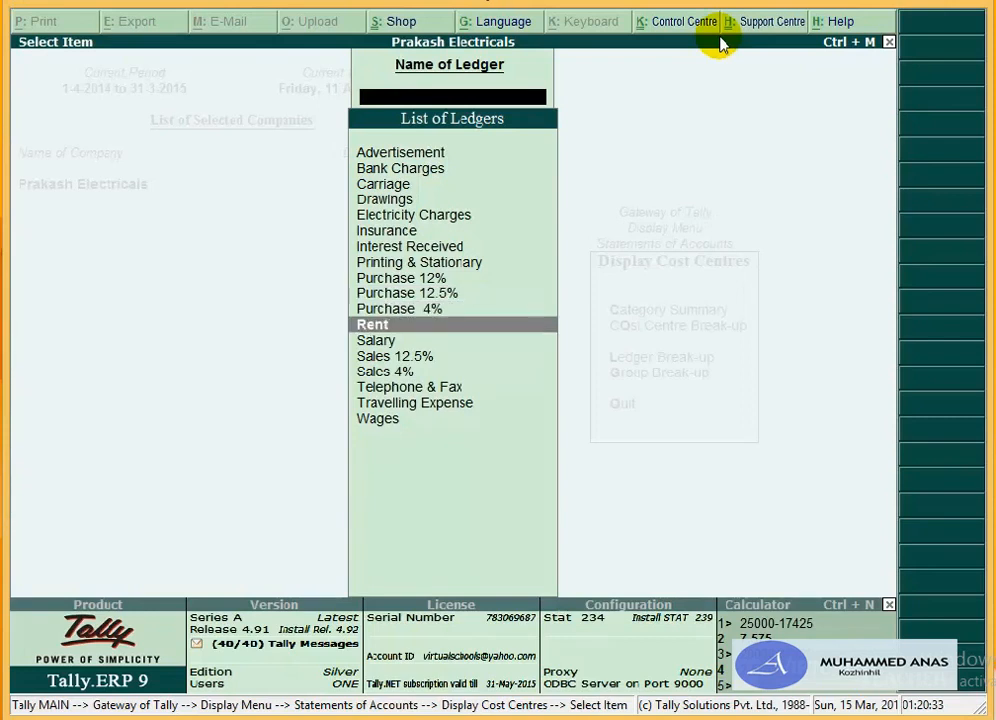
pyautogui.press('Down')
pyautogui.press('Down')
pyautogui.press('Down')
pyautogui.press('Down')
pyautogui.press('Down')
pyautogui.press('Down')
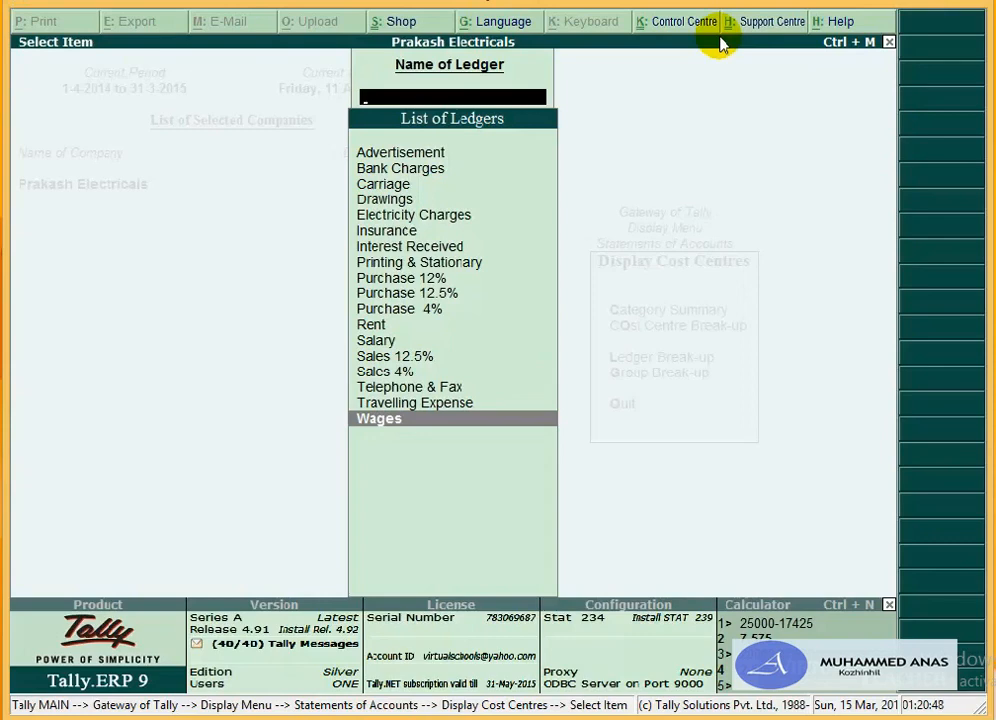
pyautogui.press('Escape')
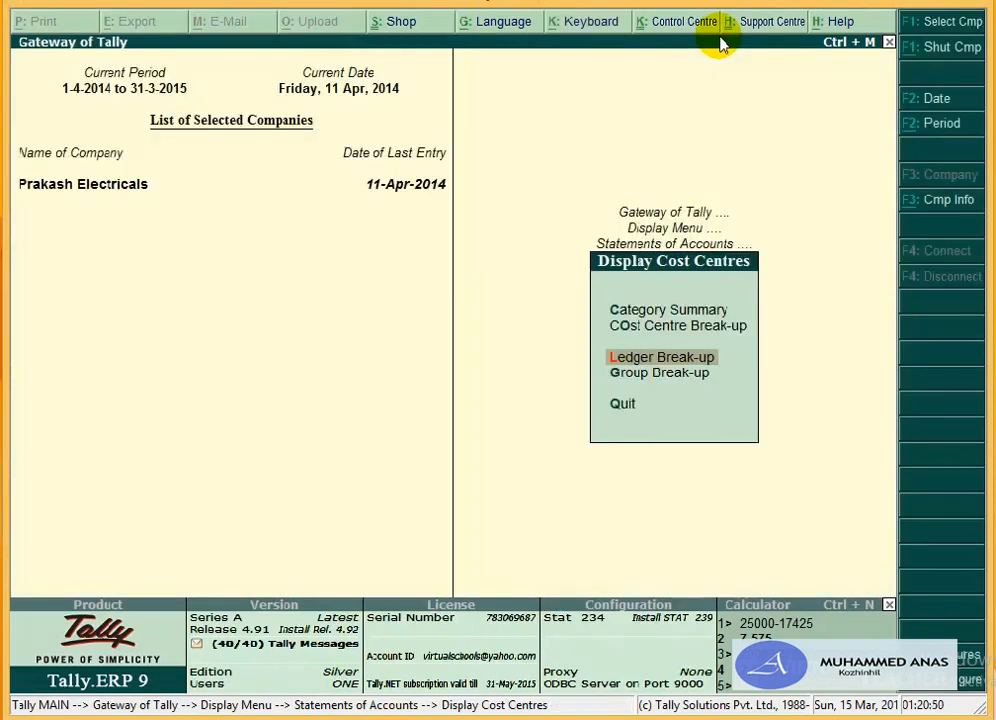
# Step: Display the cost centre Group Break-up for the Capital Account group and close it
pyautogui.press('Down')
pyautogui.press('Return')
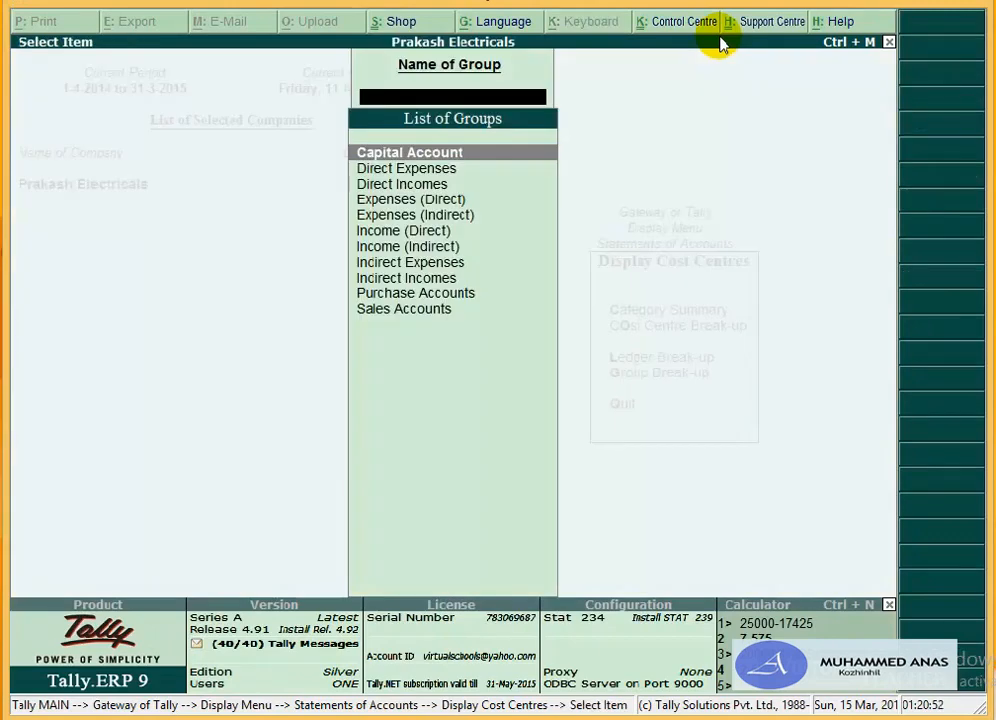
pyautogui.press('Return')
pyautogui.press('Escape')
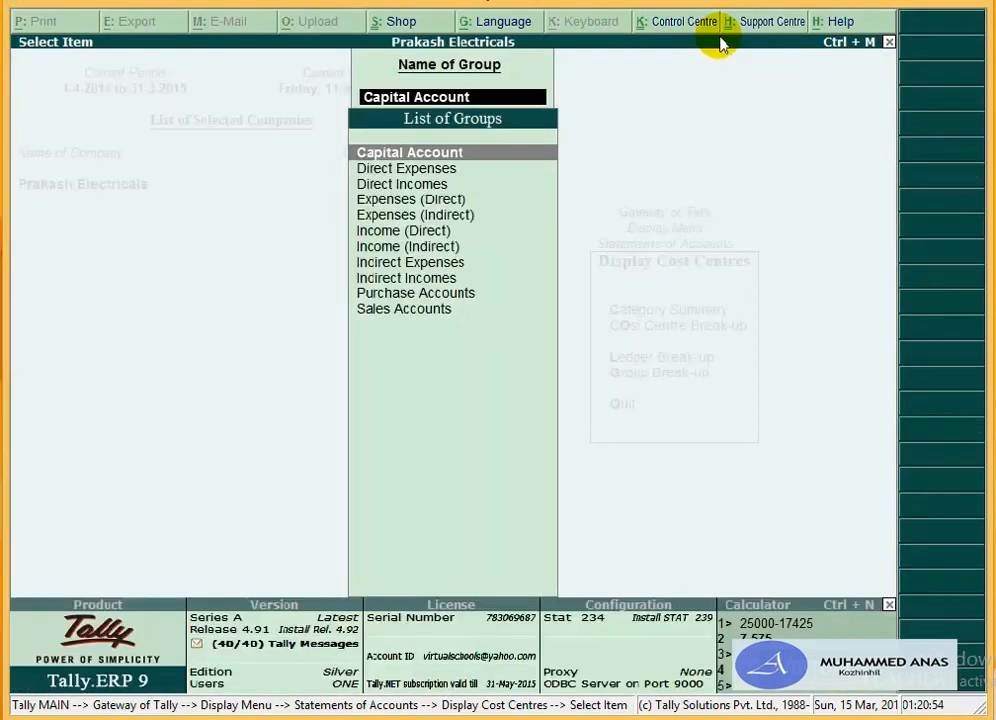
# Step: Display the cost centre Group Break-up for the Indirect Expenses group and close it
pyautogui.press('Down')
pyautogui.press('Down')
pyautogui.press('Down')
pyautogui.press('Down')
pyautogui.press('Down')
pyautogui.press('Down')
pyautogui.press('Down')
pyautogui.press('Return')
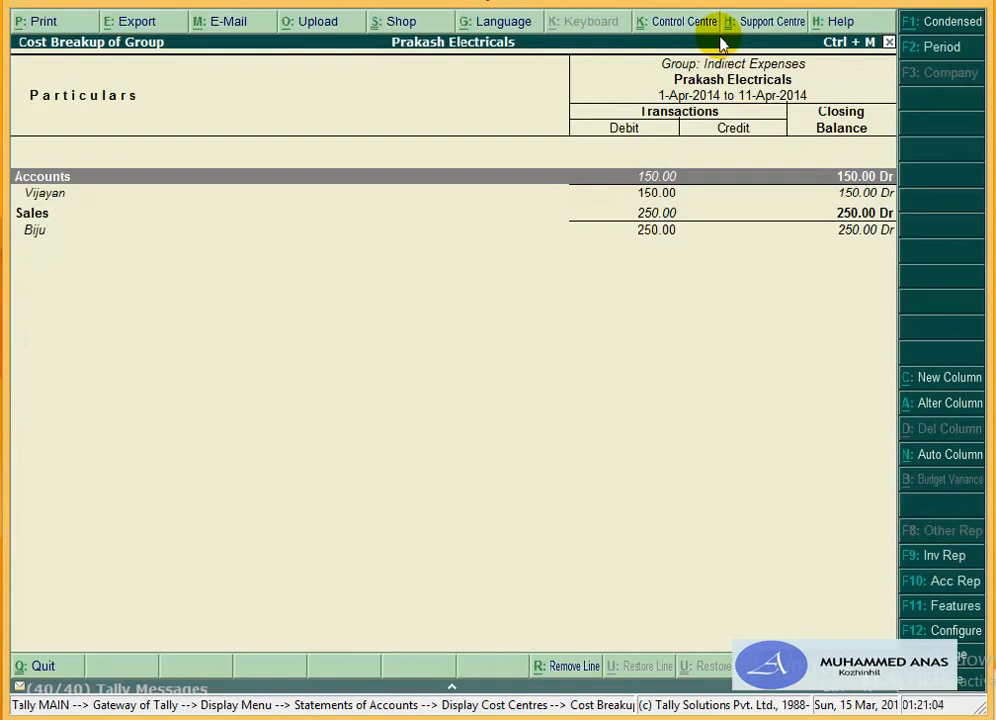
pyautogui.press('Escape')
# Step: Return to the Gateway of Tally and display the Profit & Loss A/c in detailed form
pyautogui.press('g')
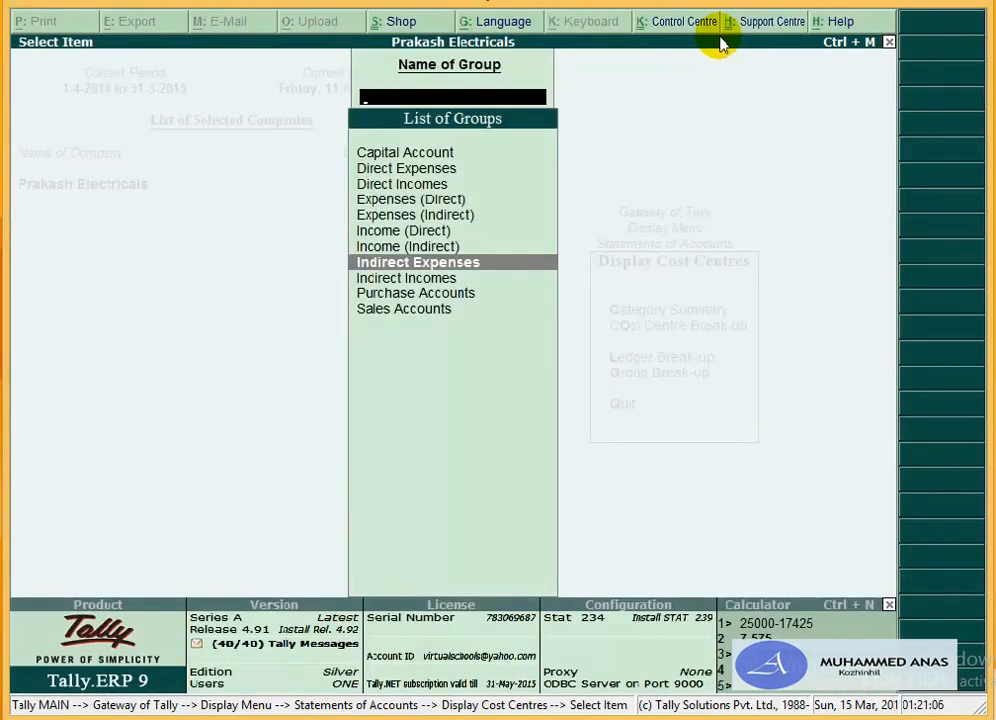
pyautogui.press('Escape')
pyautogui.press('Escape')
pyautogui.press('Escape')
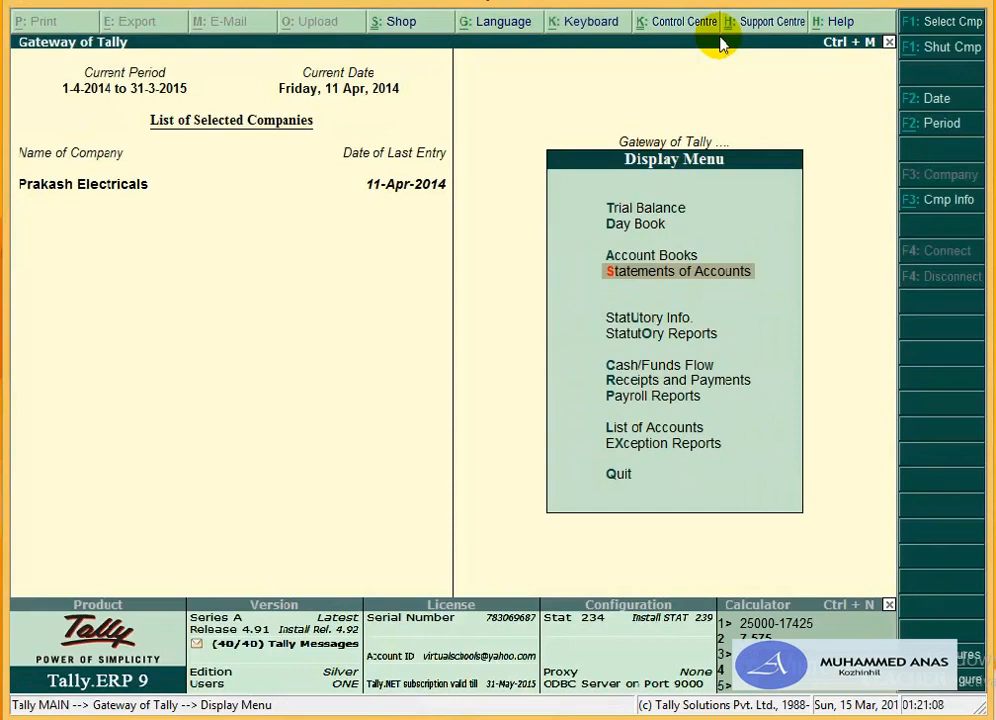
pyautogui.press('Escape')
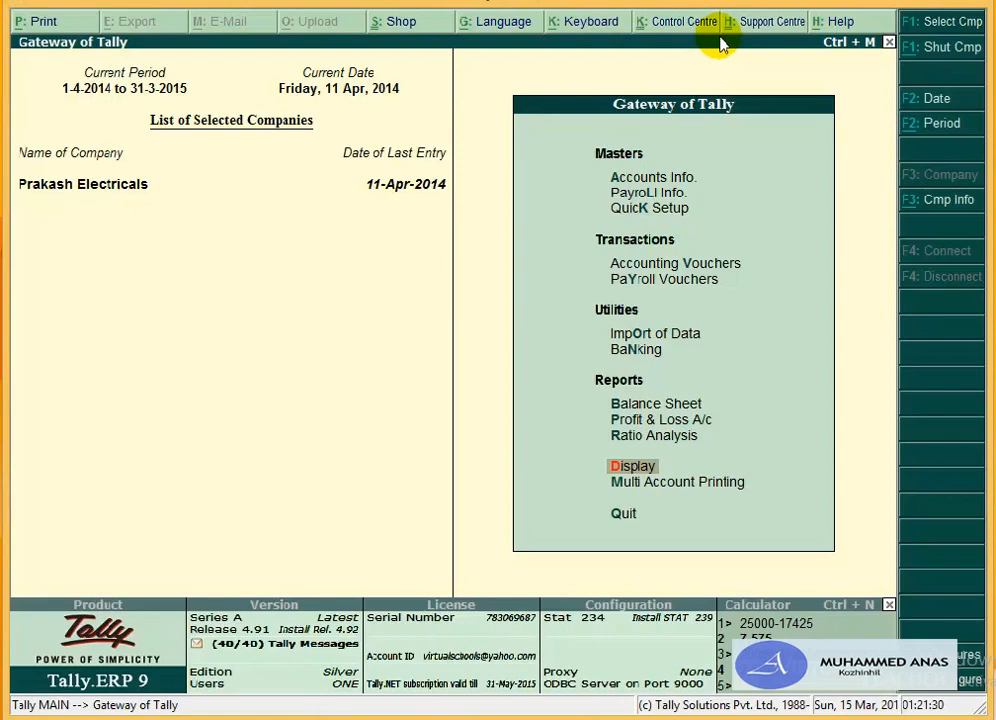
pyautogui.press('p')
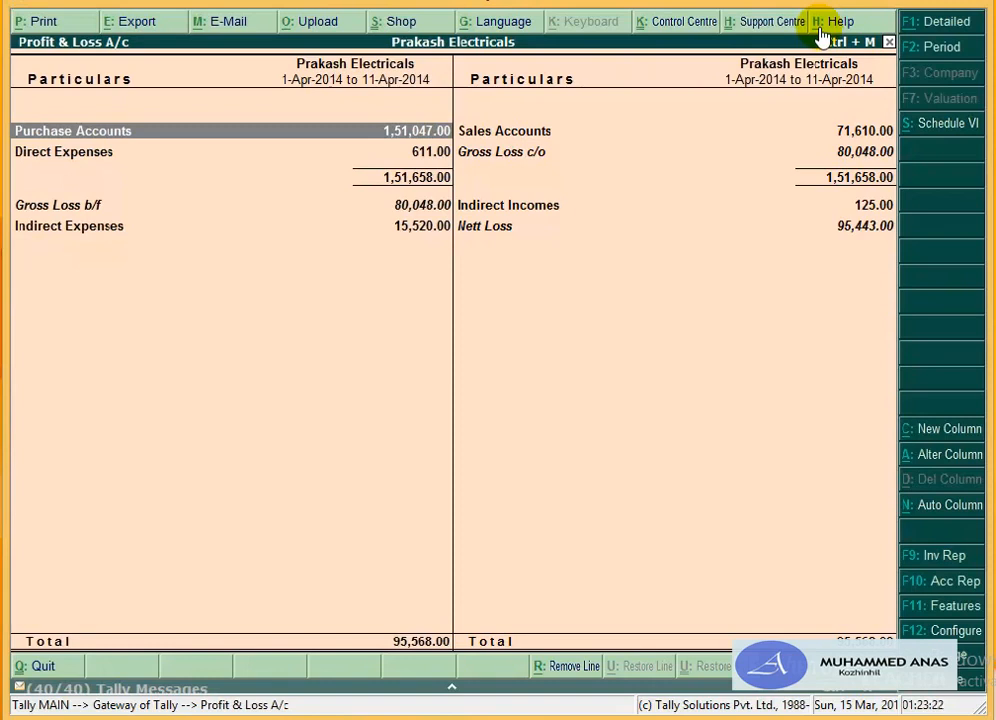
pyautogui.click(934, 22)
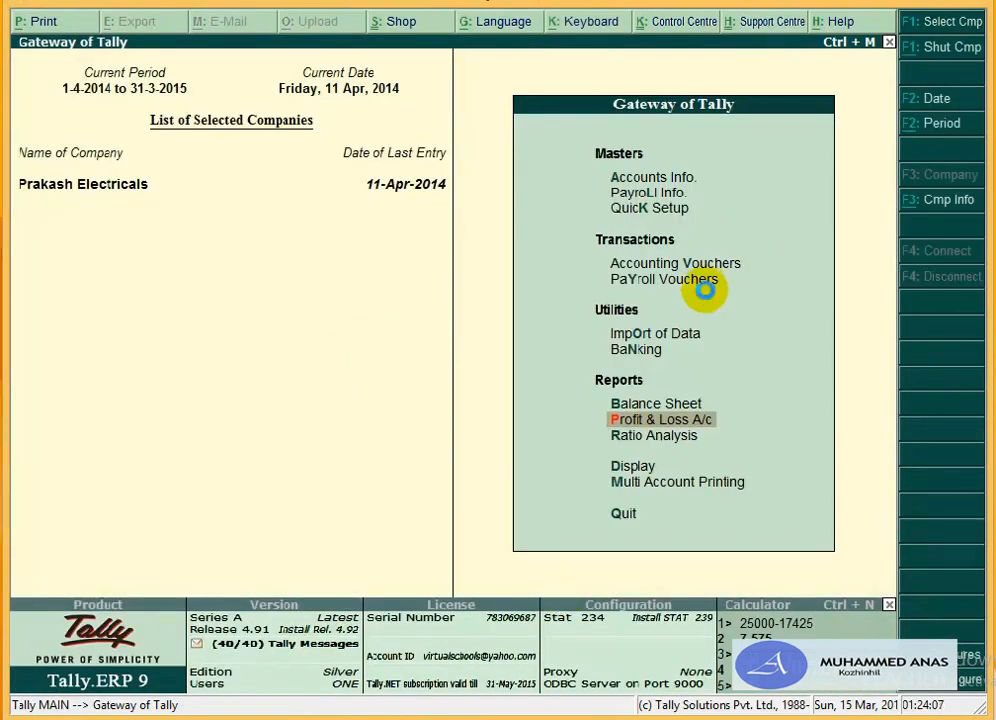
# Step: Start a sales voucher with reference po and the party account Parackal Electricals
pyautogui.press('v')
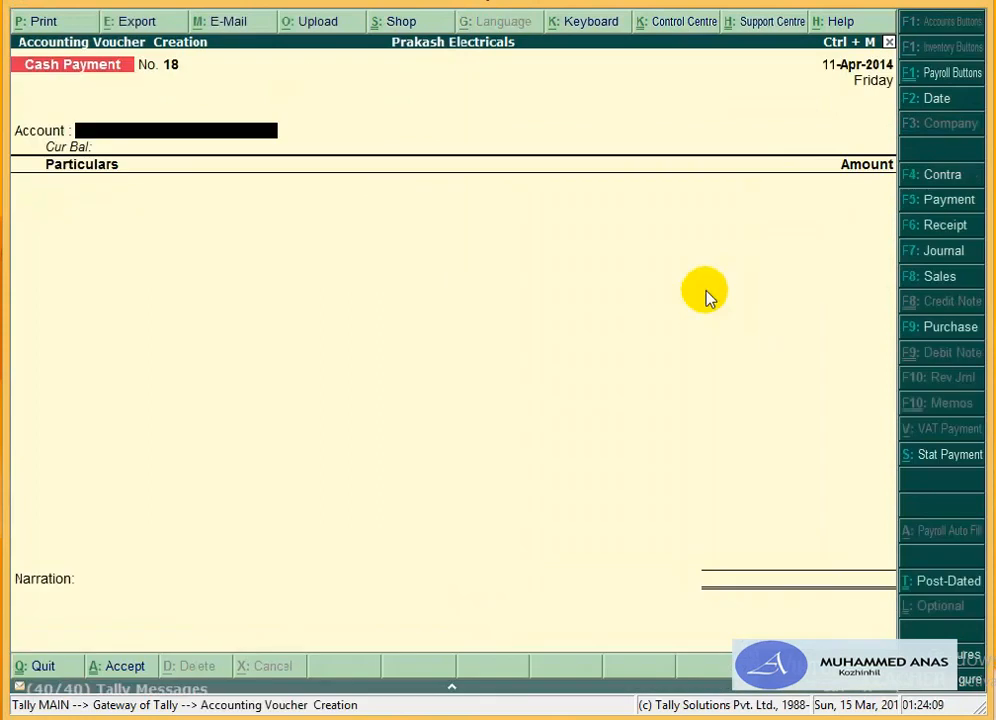
pyautogui.press('F8')
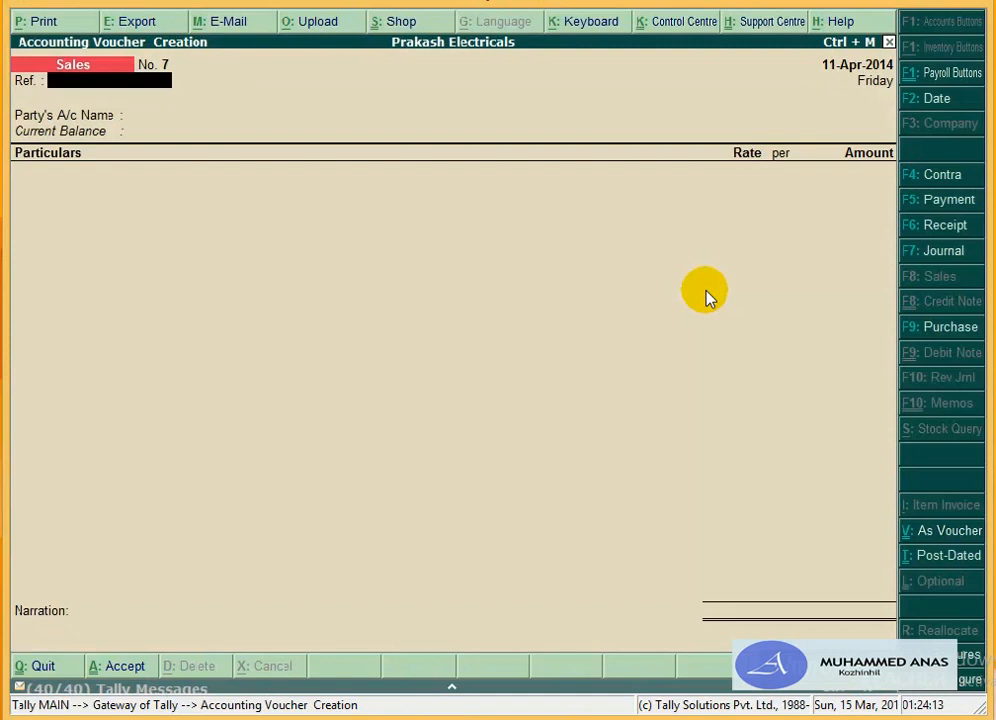
pyautogui.write('po')
pyautogui.press('Return')
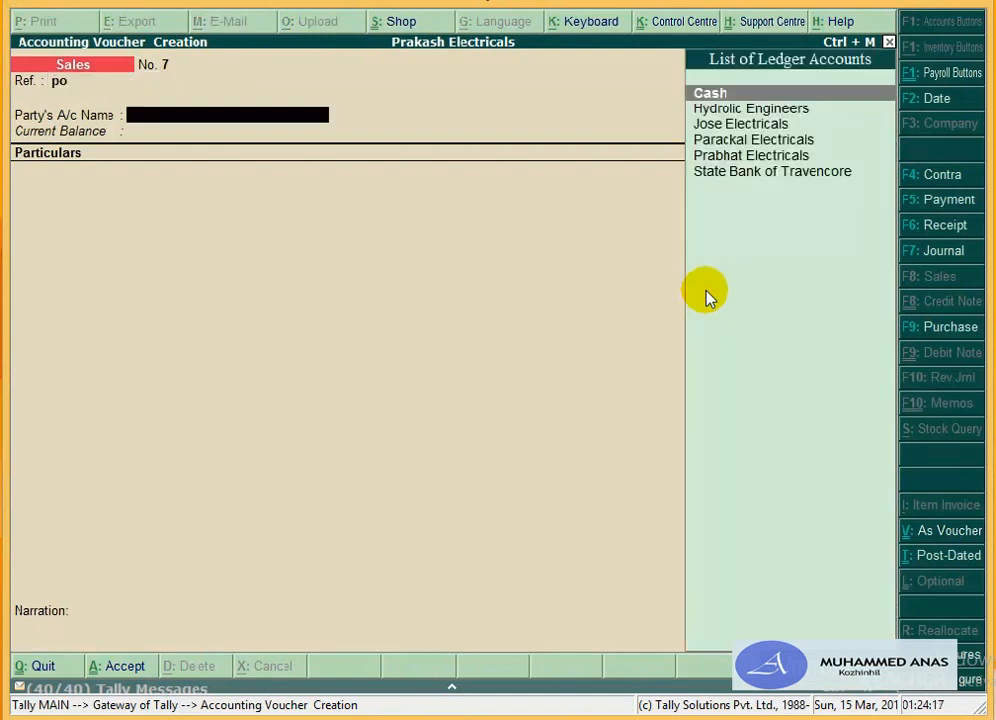
pyautogui.write('P')
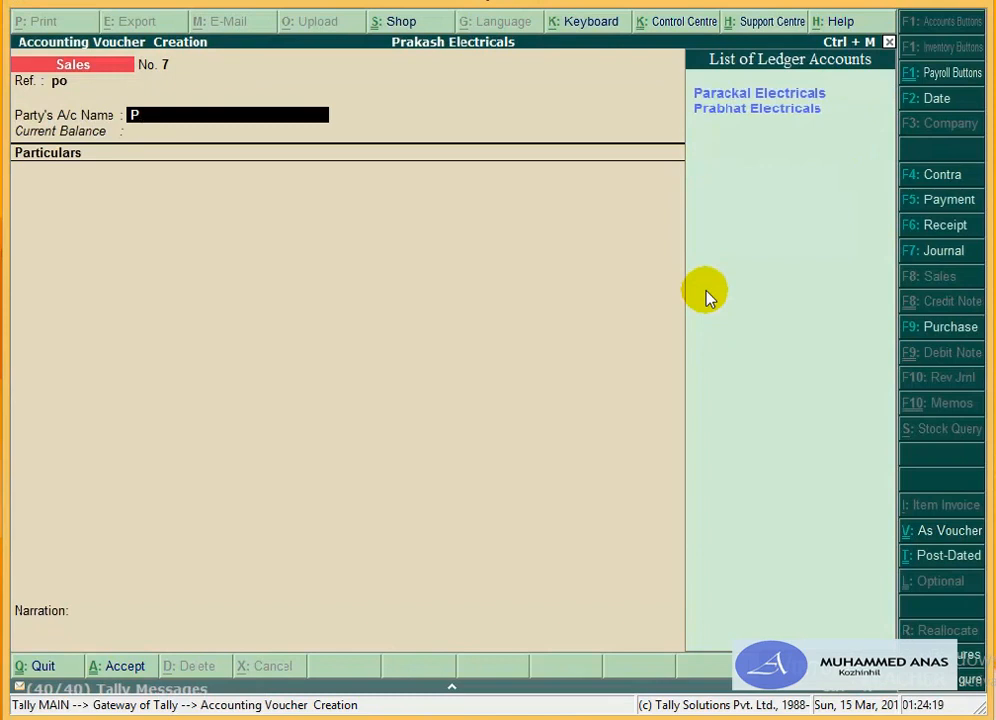
pyautogui.press('Return')
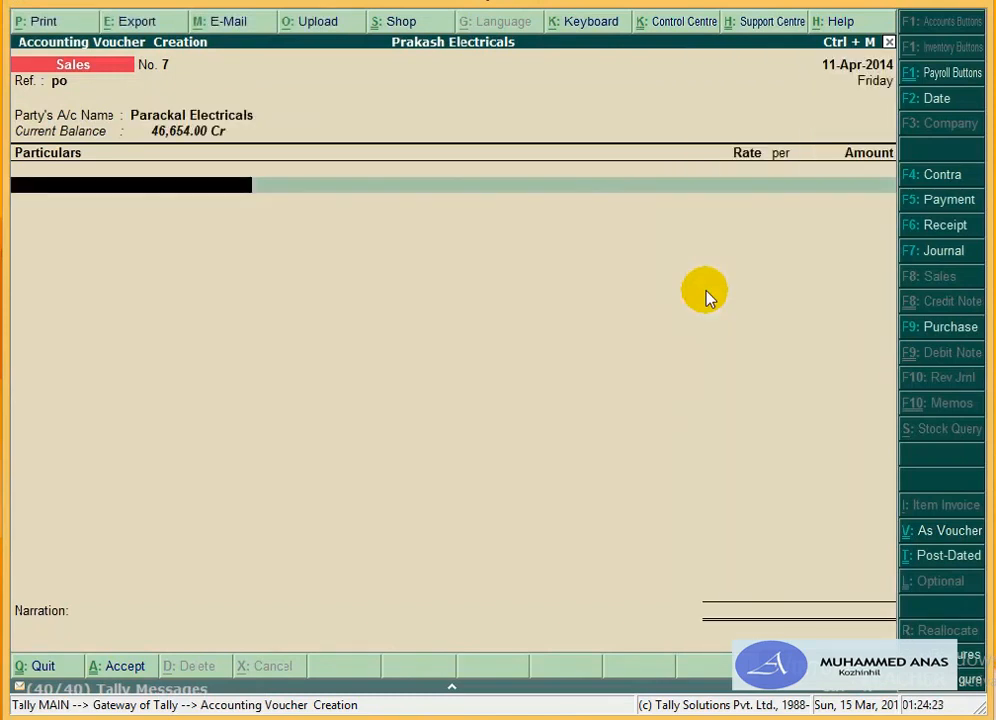
# Step: Add the Sales 12.5% ledger to the sales voucher with an amount of 95000
pyautogui.write('Sal')
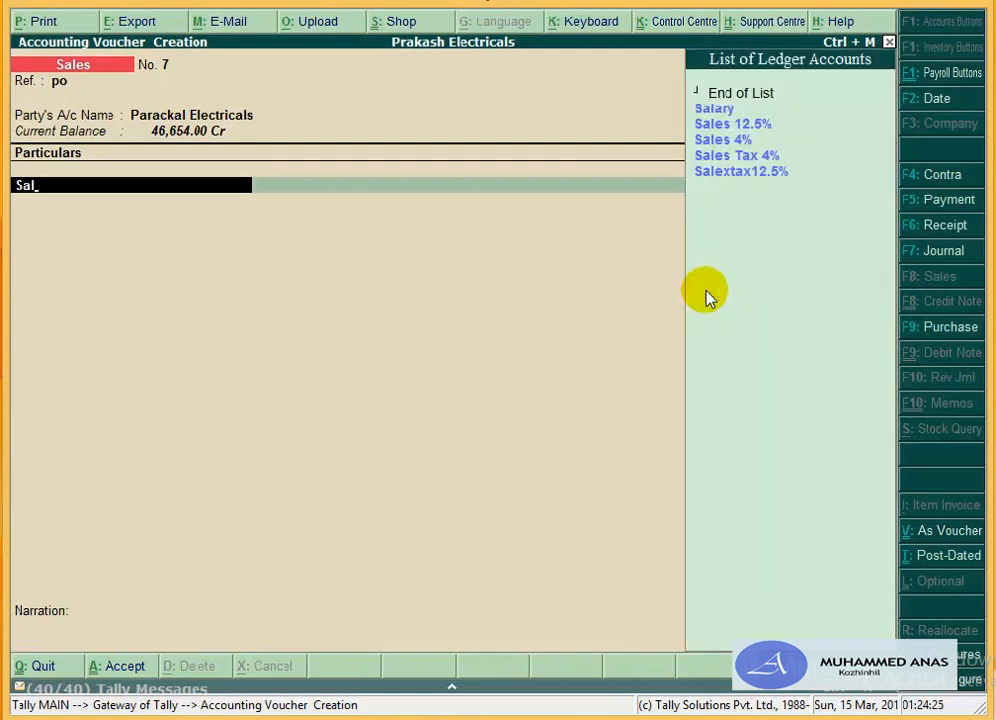
pyautogui.press('Down')
pyautogui.press('Down')
pyautogui.press('Down')
pyautogui.press('Up')
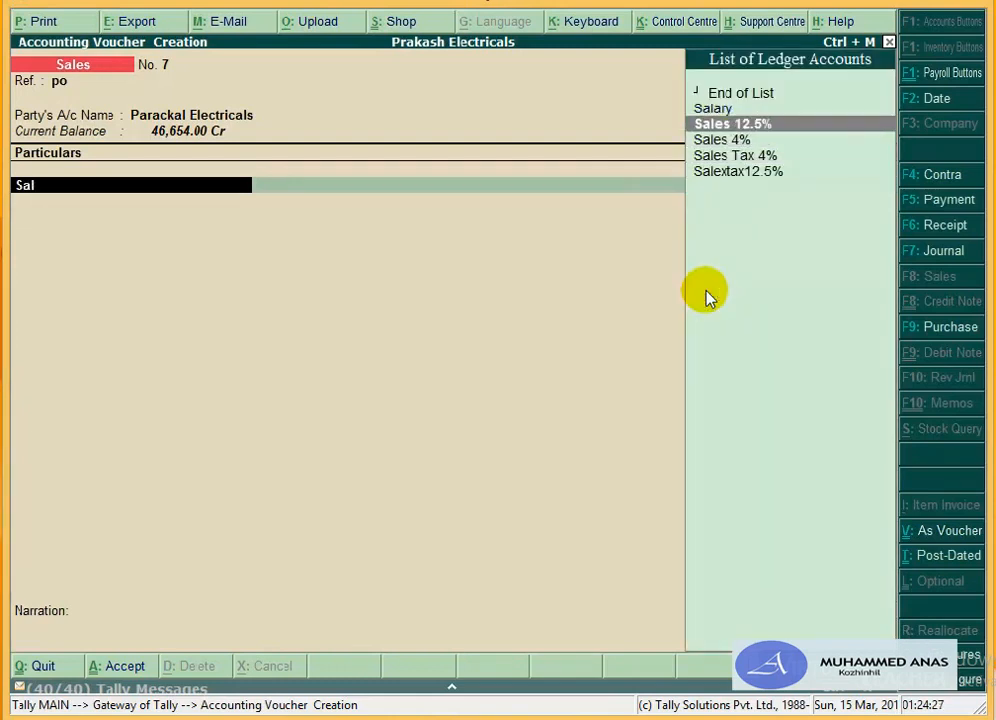
pyautogui.press('Return')
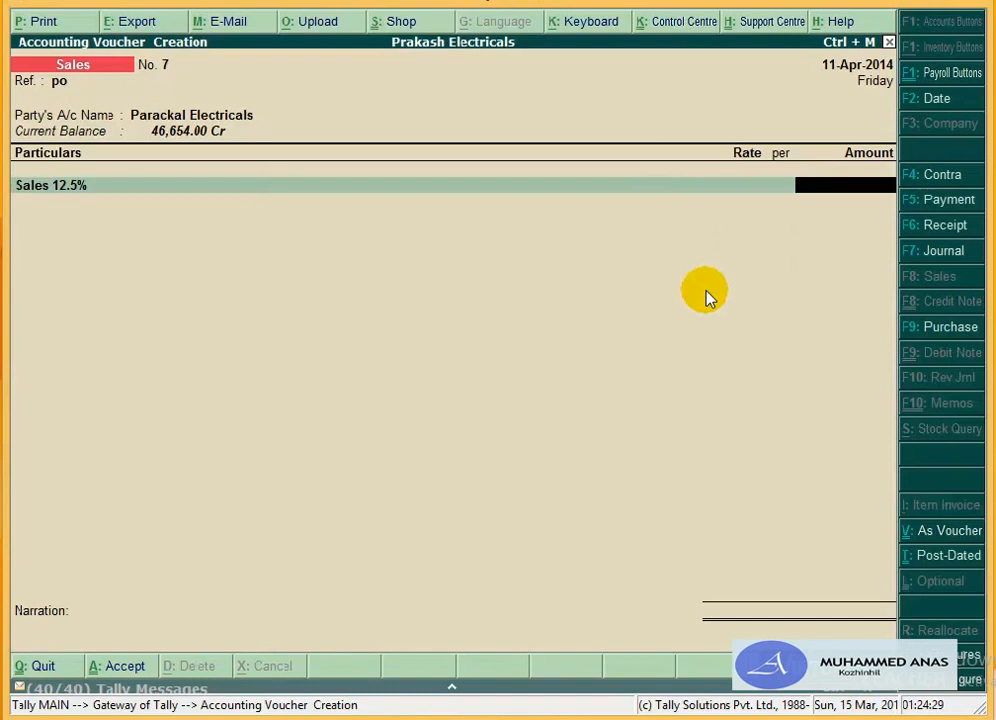
pyautogui.write('95000')
pyautogui.press('Return')
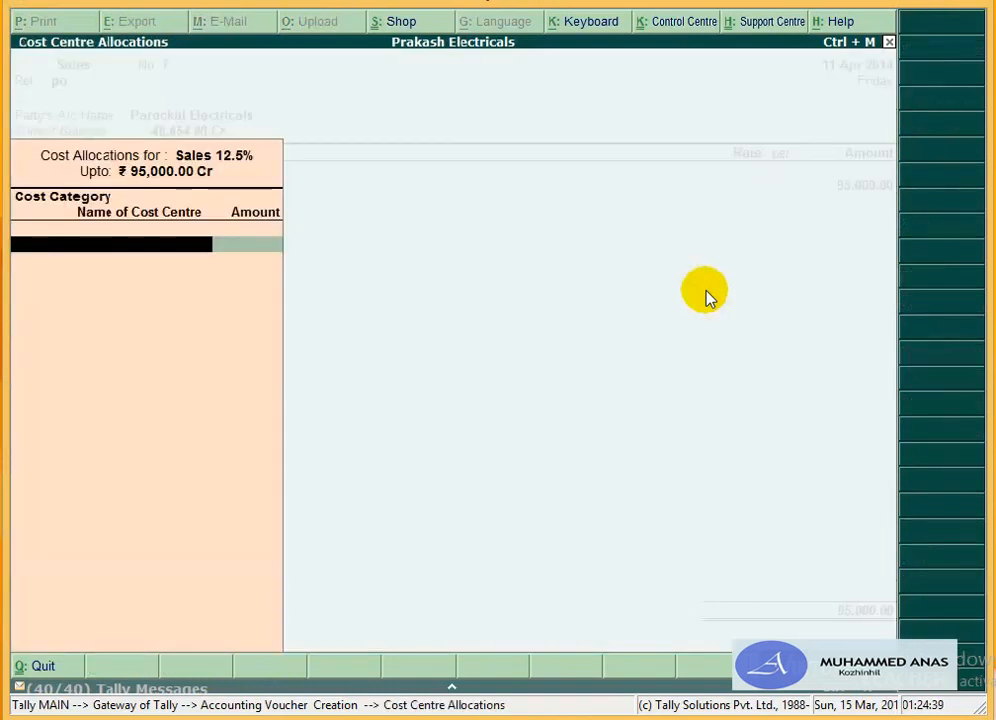
# Step: Allocate the full sales amount to the first cost centre offered under the Accounts cost category
pyautogui.press('Return')
pyautogui.press('Return')
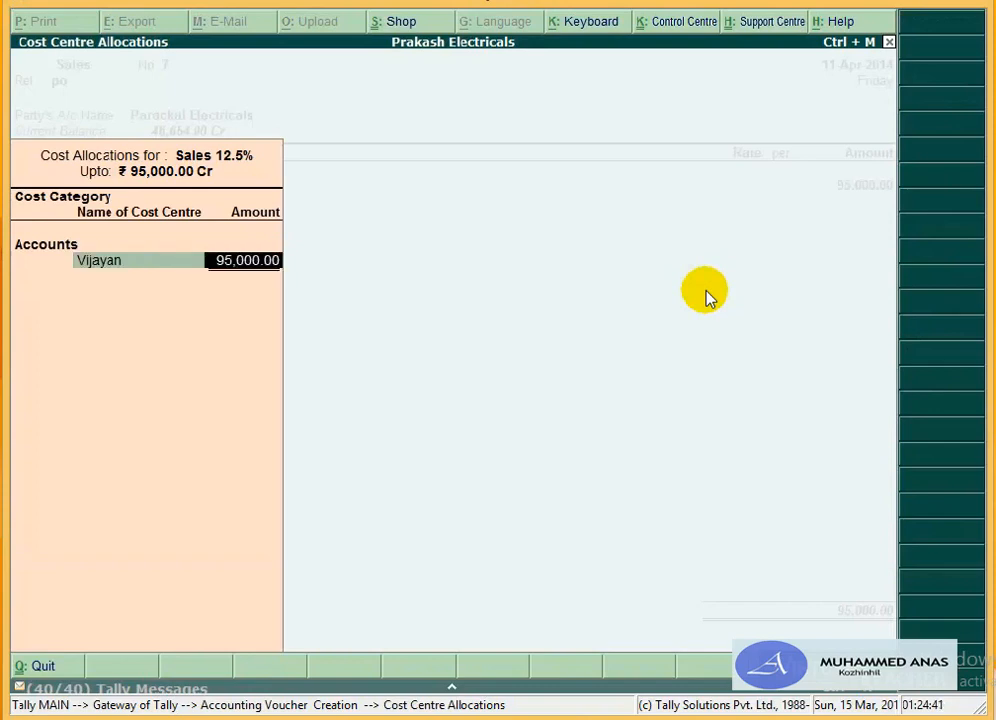
pyautogui.press('Return')
pyautogui.press('Return')
# Step: Alter the Sales 12.5% ledger from within the voucher so that cost centres are not applicable, and accept it
pyautogui.press('BackSpace')
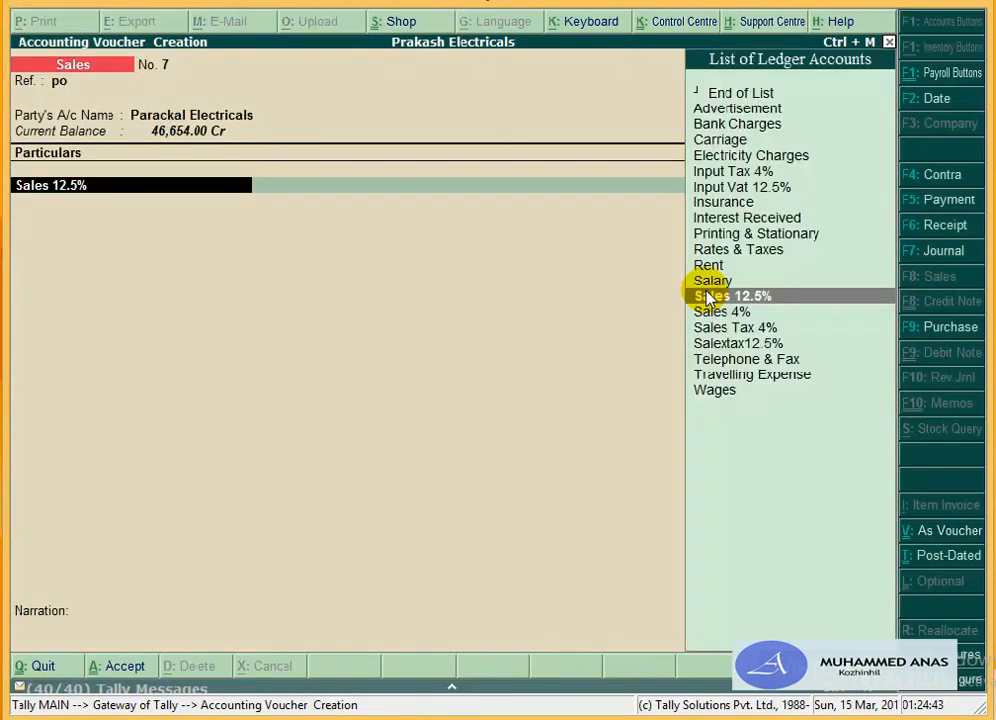
pyautogui.hotkey('ctrl', 'Return')
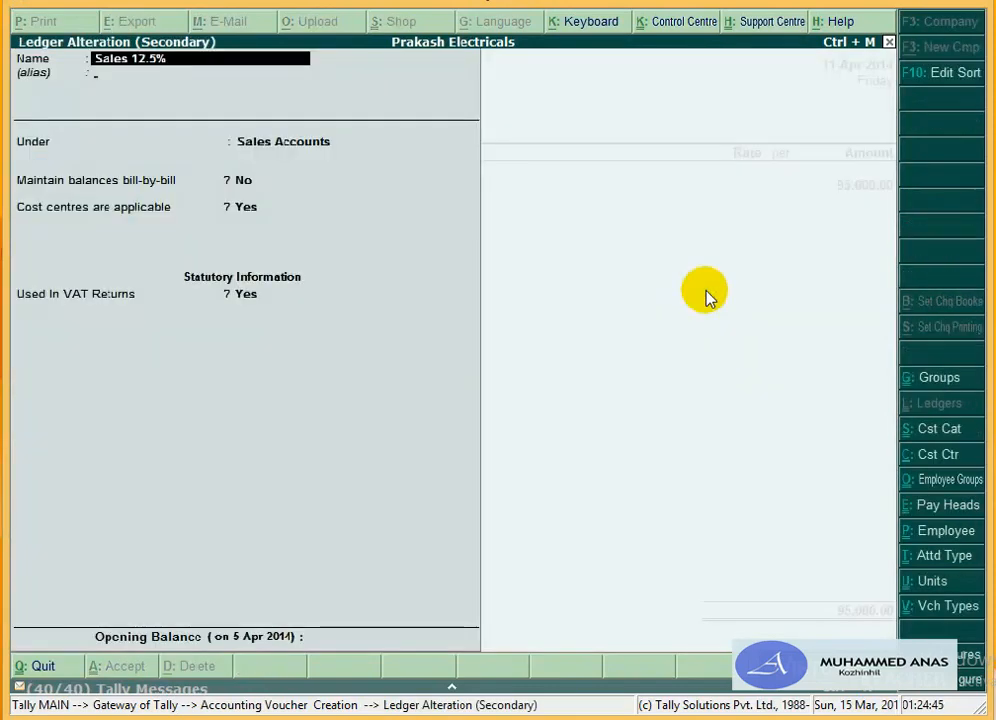
pyautogui.press('Return')
pyautogui.press('Return')
pyautogui.press('Return')
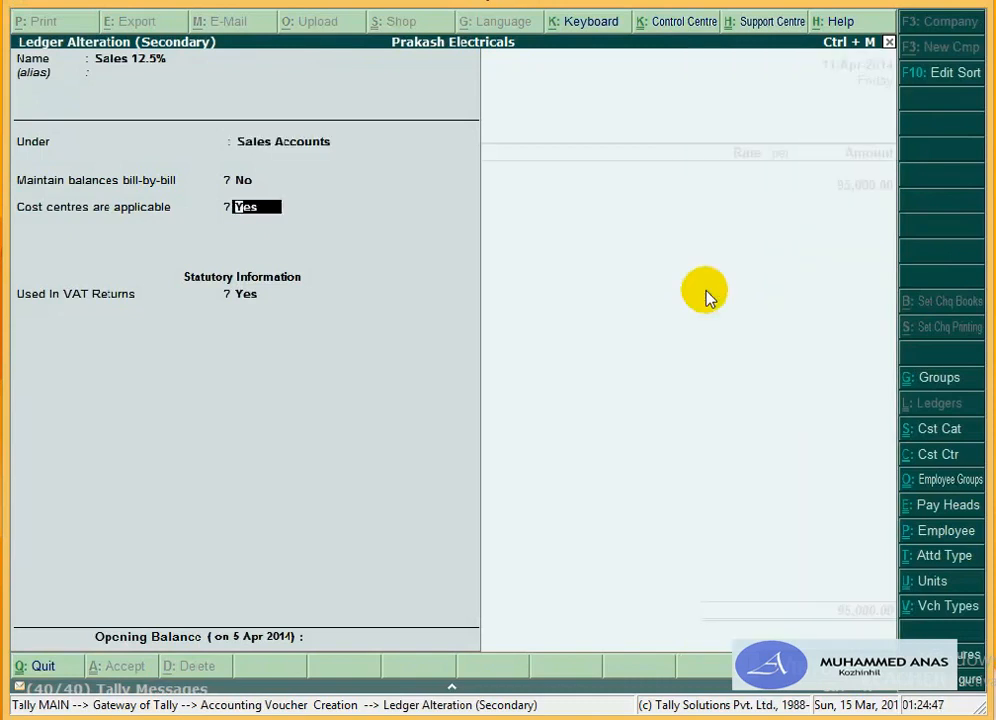
pyautogui.press('n')
pyautogui.press('Return')
pyautogui.press('Return')
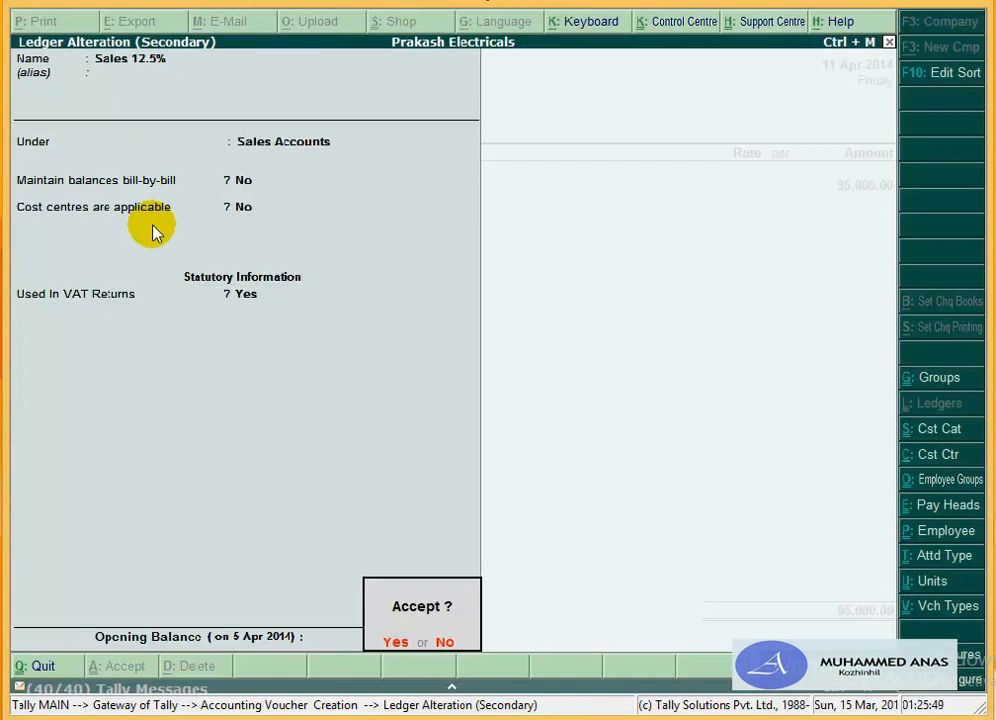
pyautogui.click(151, 225)
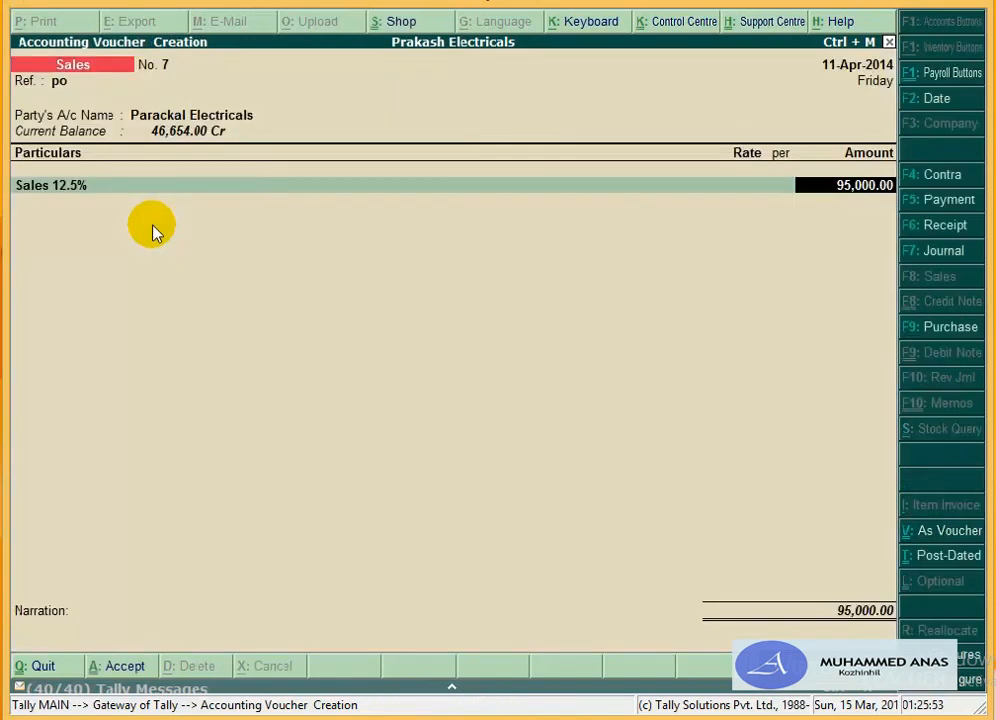
# Step: Keep the sales amount and add the Salextax12.5% ledger as the second line of the voucher
pyautogui.press('Return')
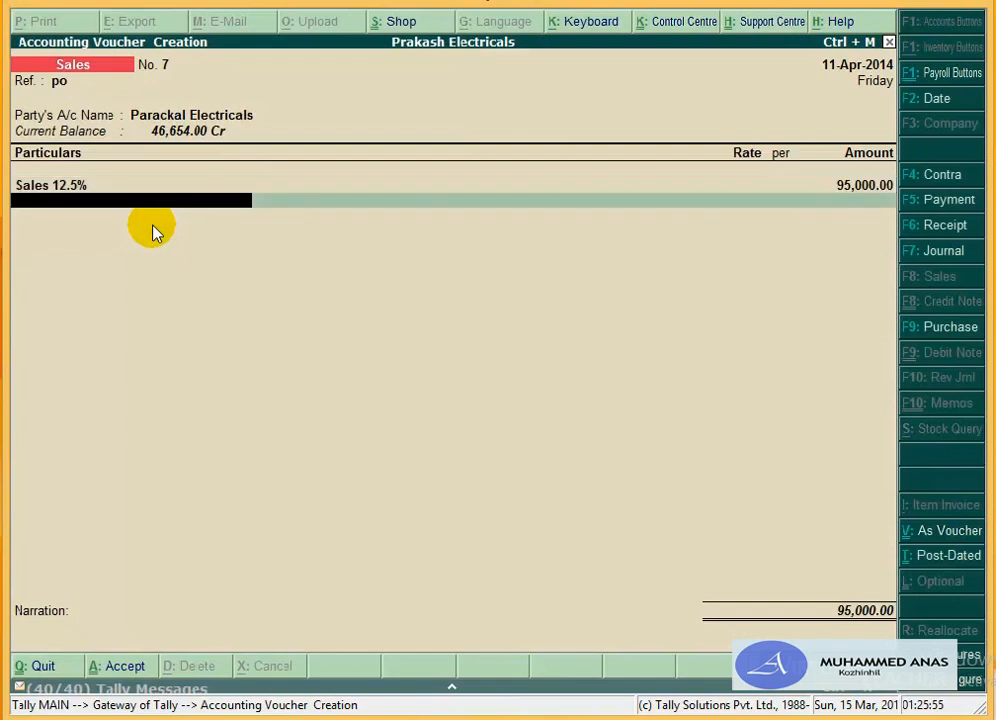
pyautogui.write('Sa')
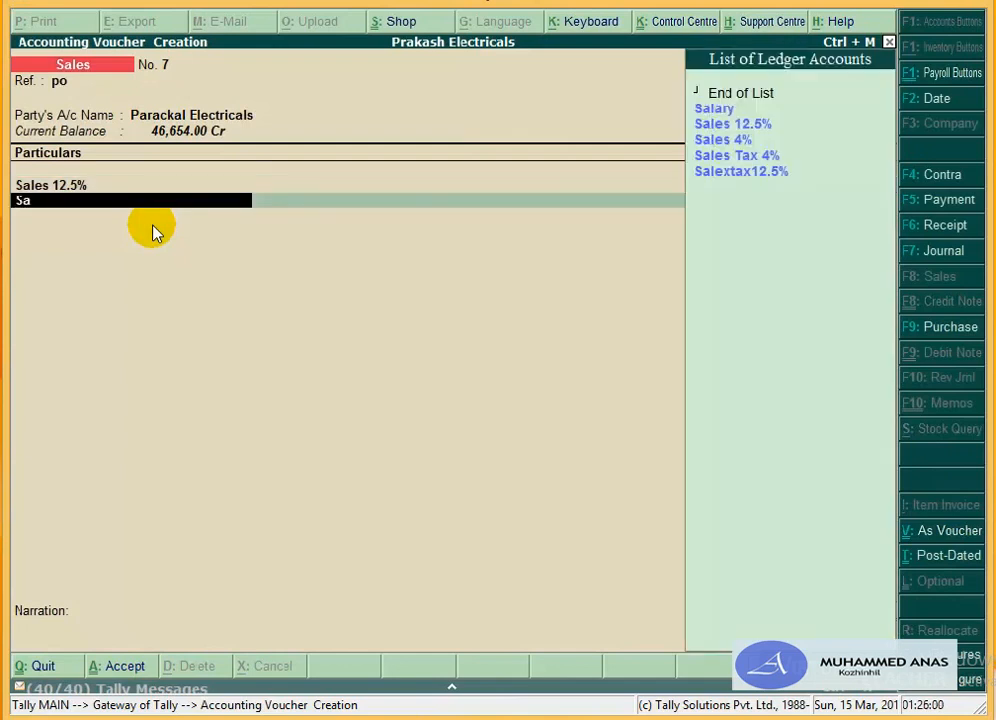
pyautogui.press('Down')
pyautogui.press('Down')
pyautogui.press('Down')
pyautogui.press('Down')
pyautogui.press('Return')
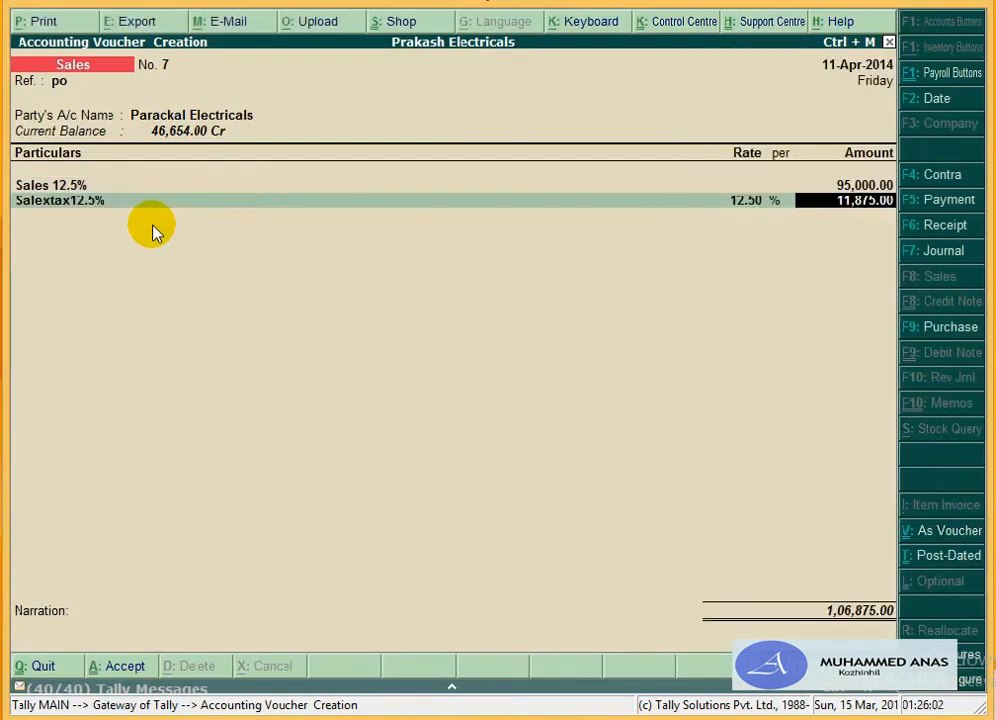
# Step: Save the sales voucher with no further ledger lines or narration, and leave voucher entry
pyautogui.press('Return')
pyautogui.press('Return')
pyautogui.press('Return')
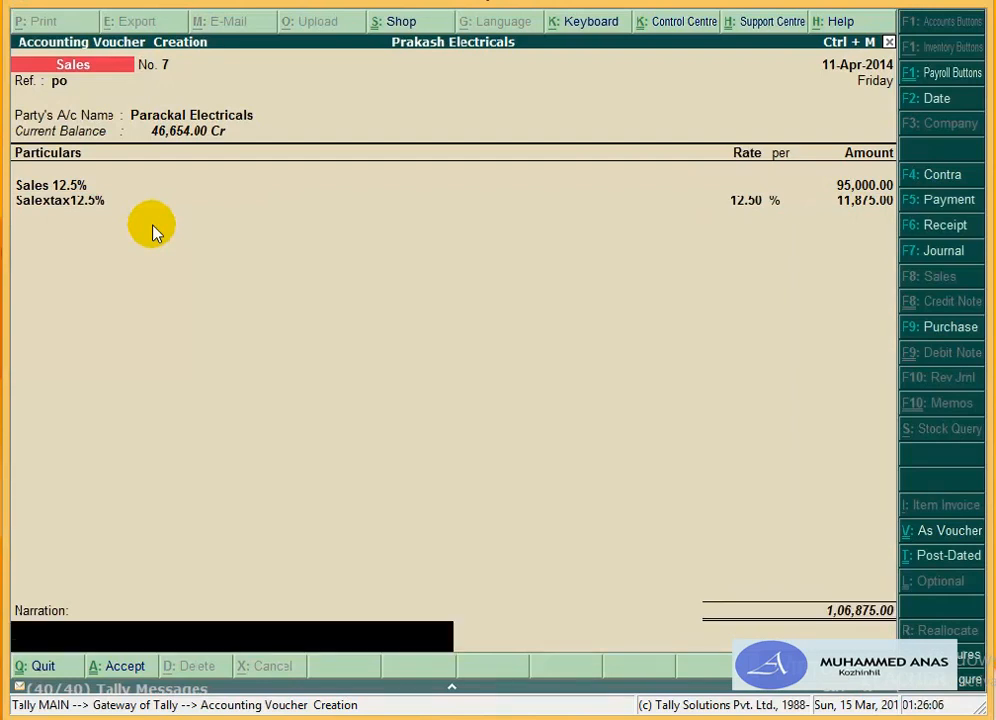
pyautogui.press('Return')
pyautogui.press('Return')
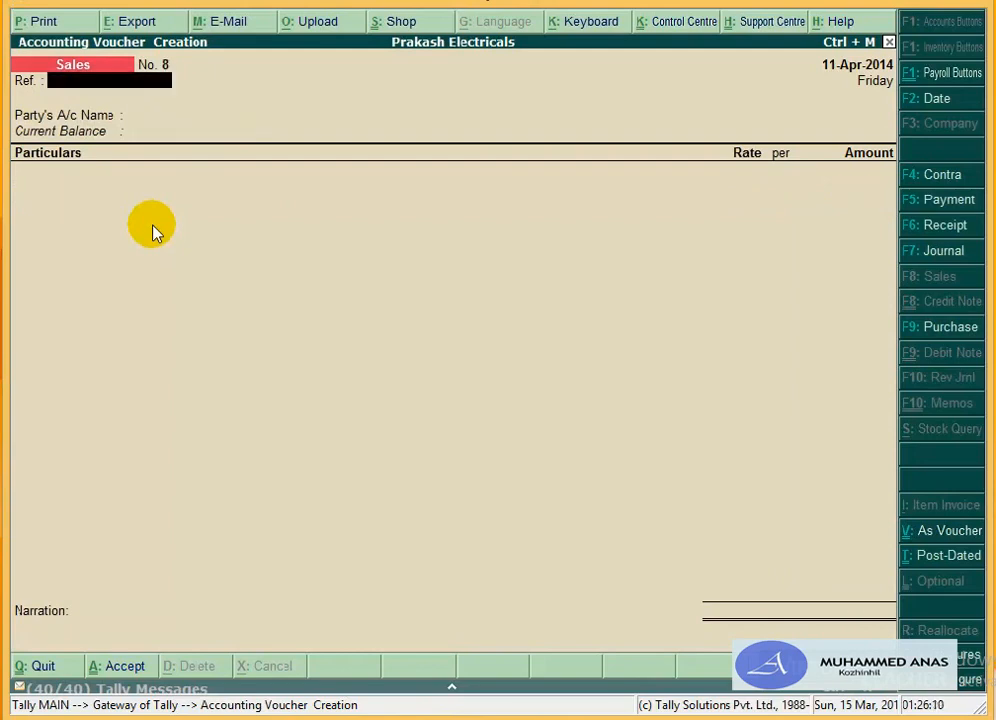
pyautogui.press('Escape')
pyautogui.press('Return')
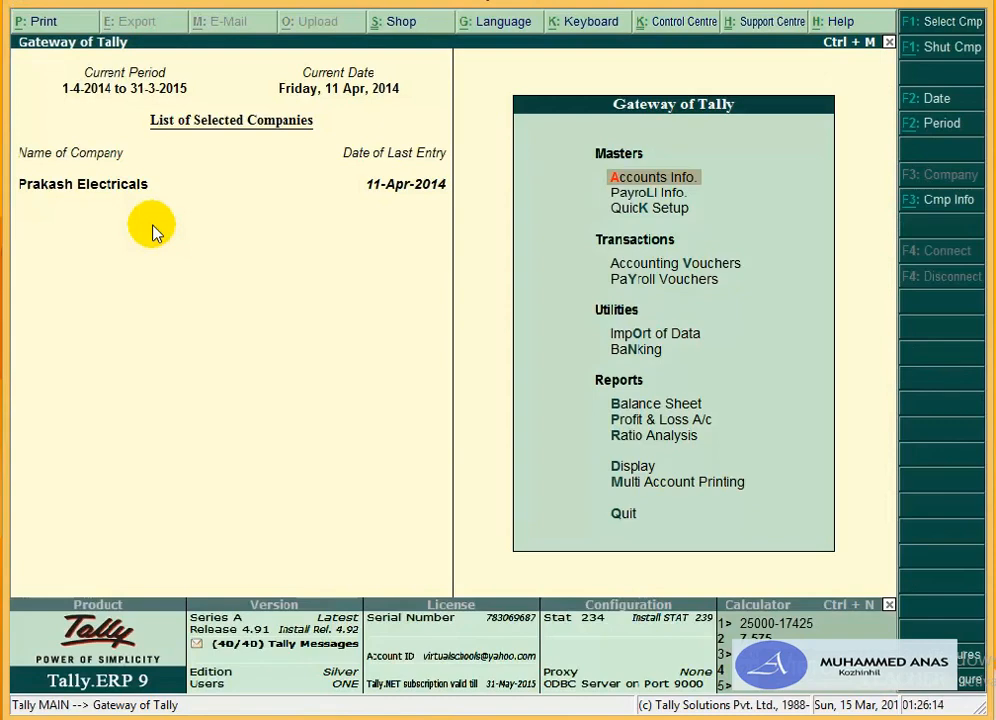
# Step: Examine the Profit & Loss A/c in detailed form, condense it again and close it
pyautogui.press('p')
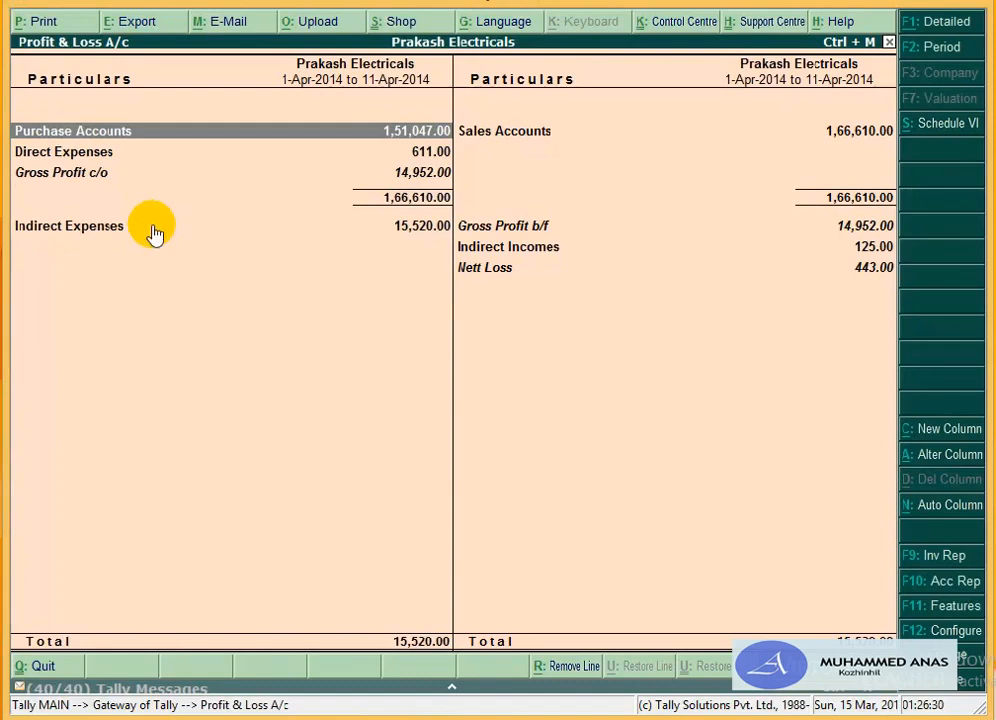
pyautogui.click(958, 24)
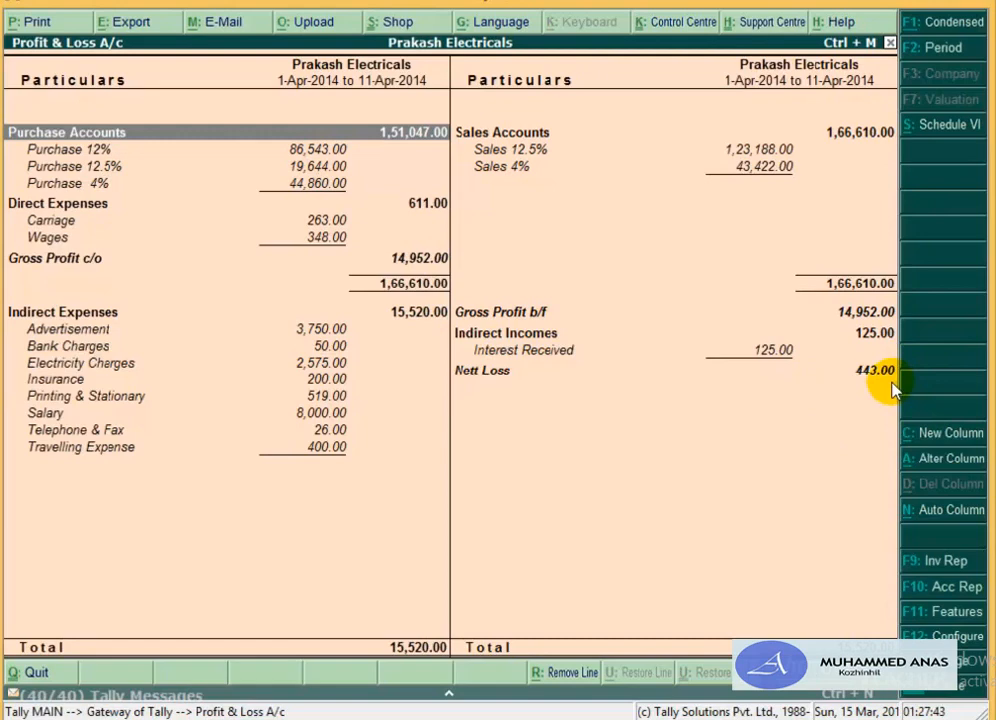
pyautogui.click(955, 22)
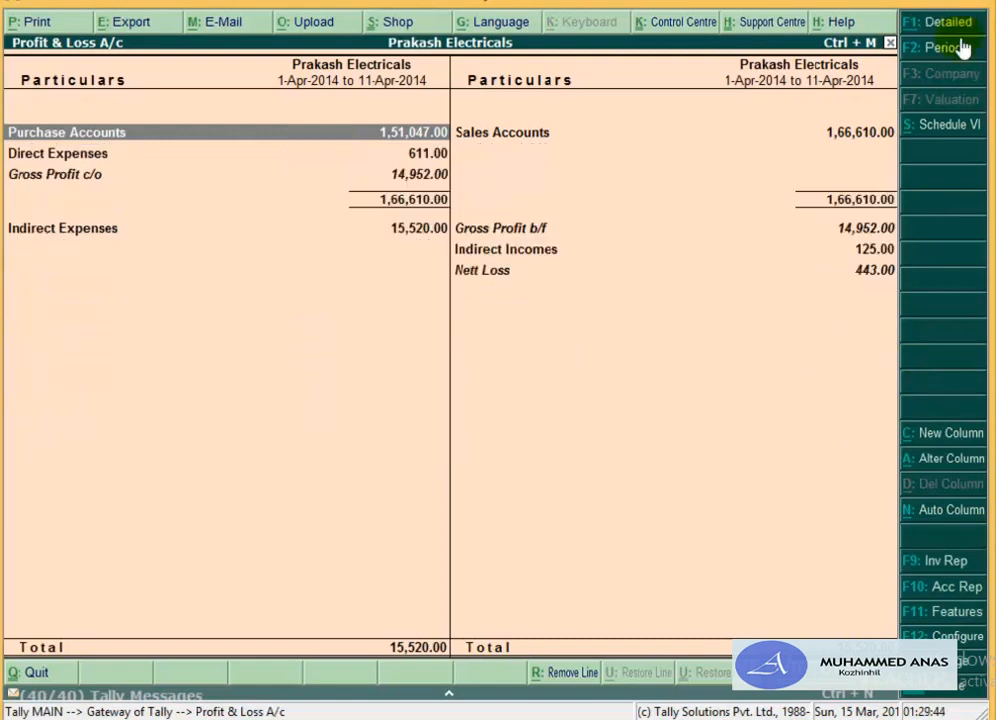
pyautogui.press('Escape')
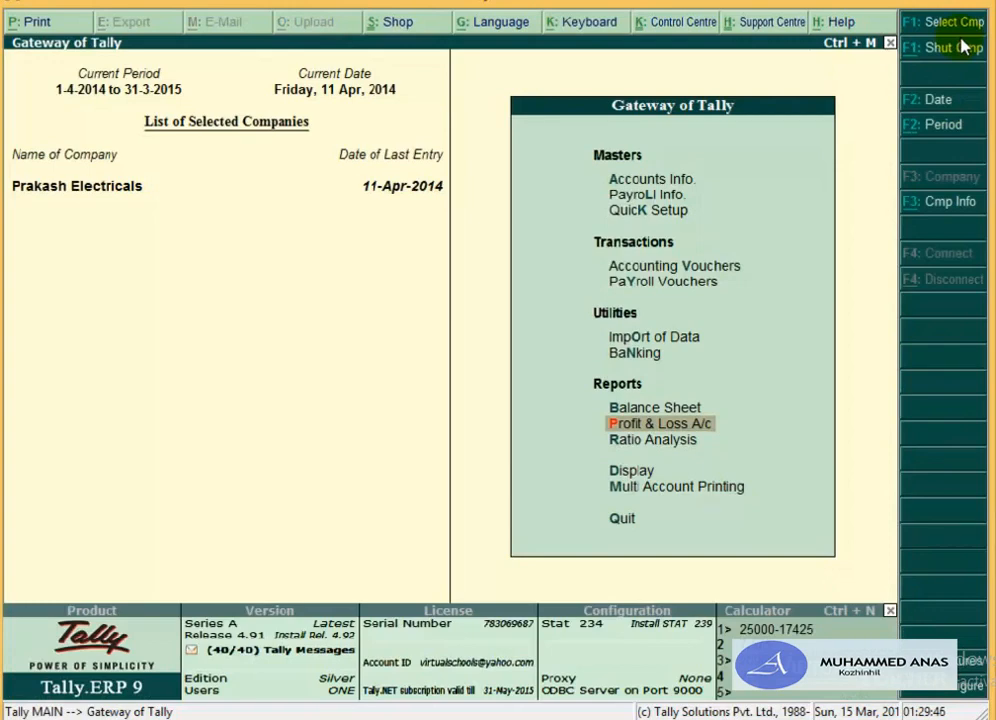
# Step: Display the Balance Sheet in detailed form, examine its liabilities and assets, and close it
pyautogui.press('b')
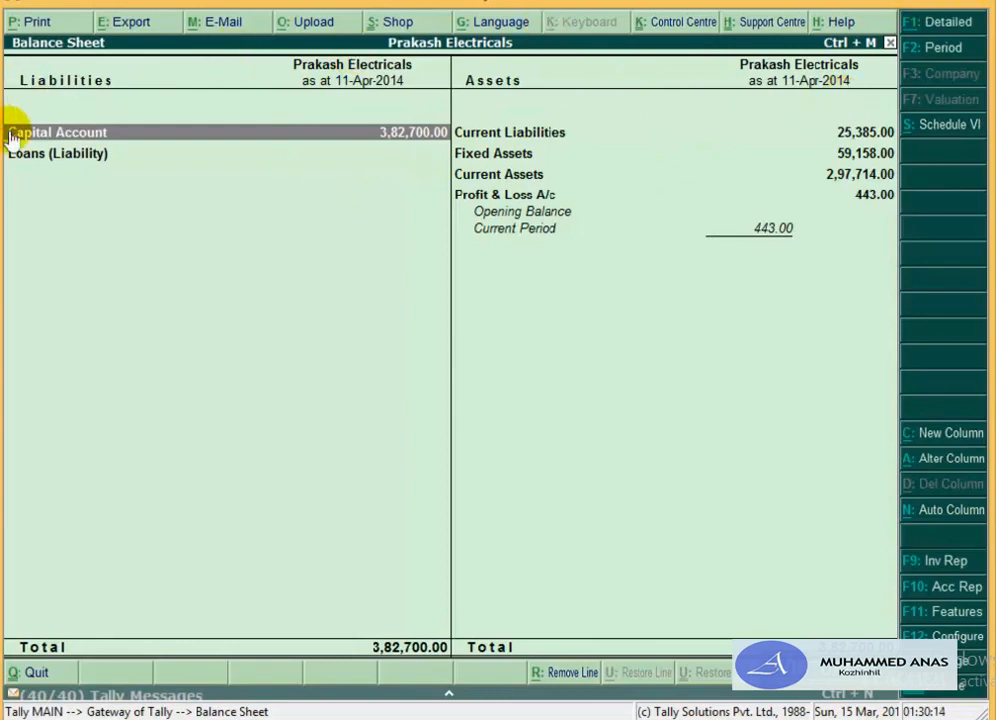
pyautogui.click(920, 28)
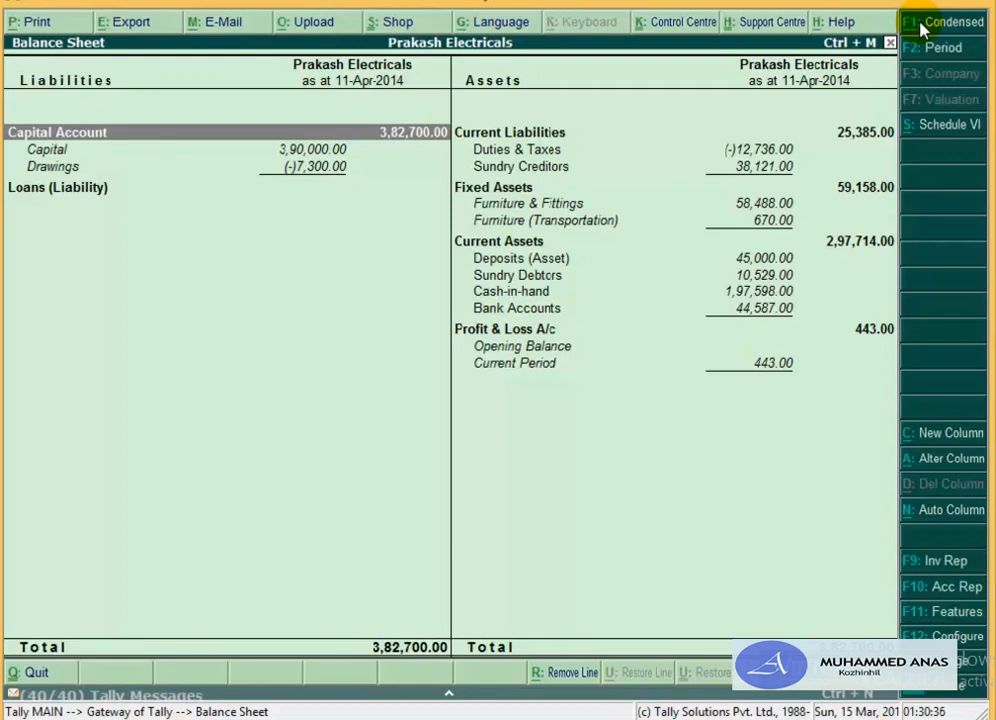
pyautogui.press('Escape')
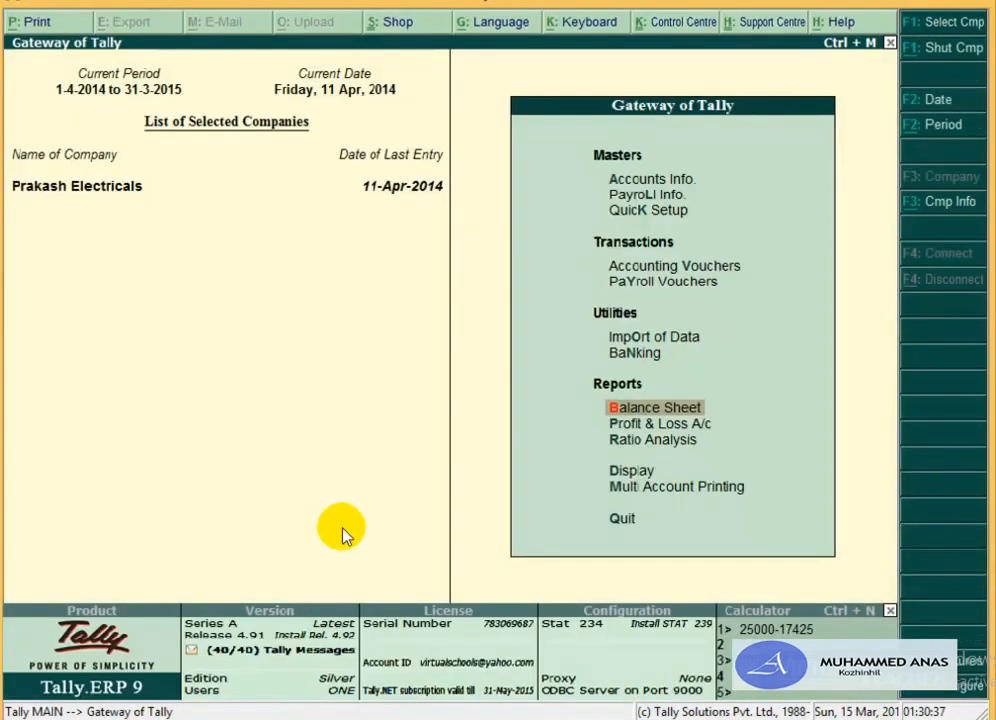
# Step: Display the Ratio Analysis report, examine its principal groups and ratios, and close it
pyautogui.click(645, 440)
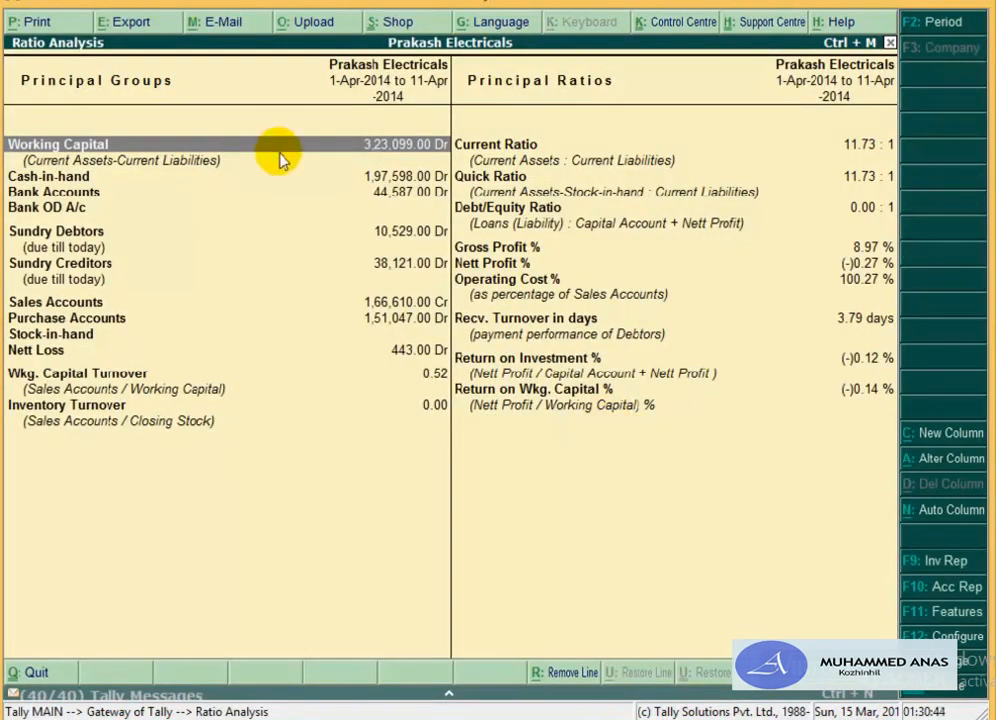
pyautogui.click(345, 183)
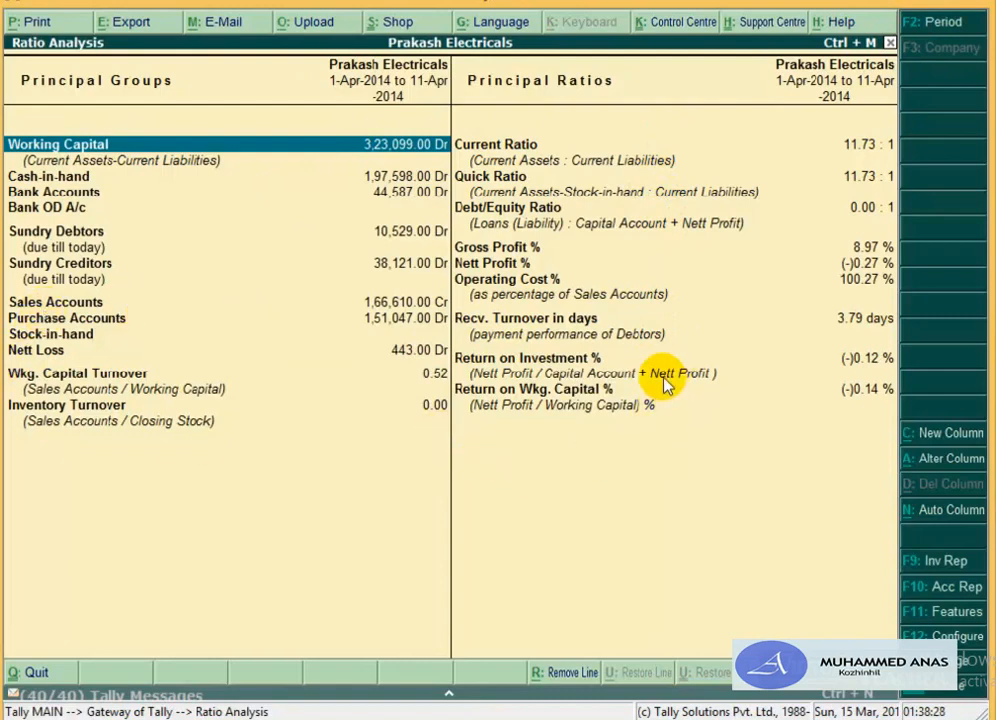
pyautogui.press('Escape')
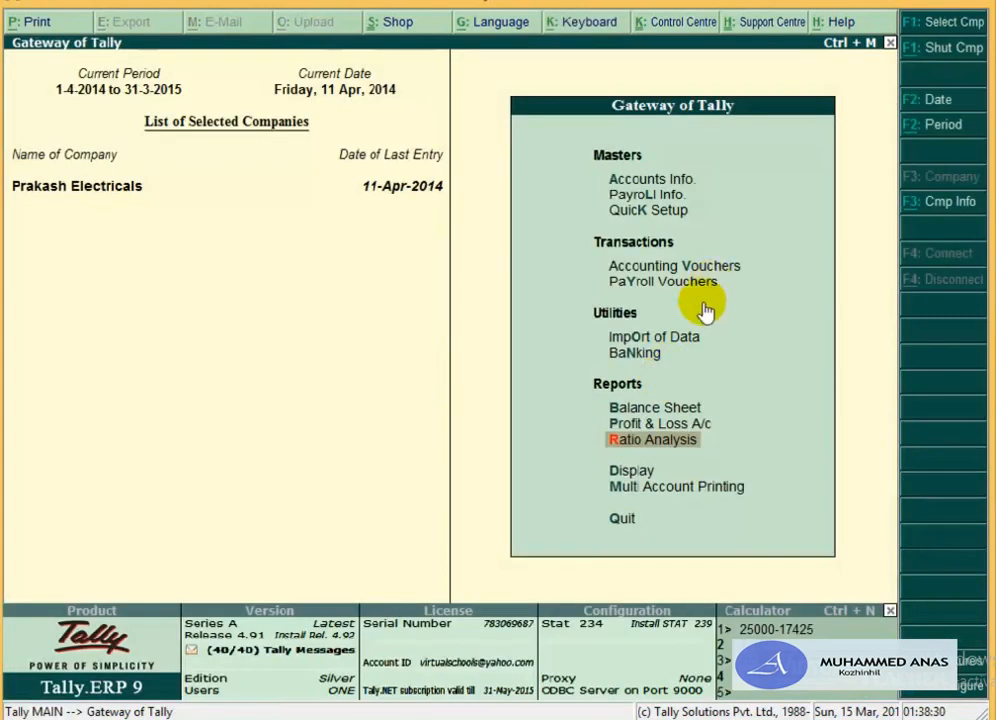
# Step: Display the group outstandings report from the Statements of Accounts for Sundry Debtors
pyautogui.click(630, 472)
pyautogui.click(630, 481)
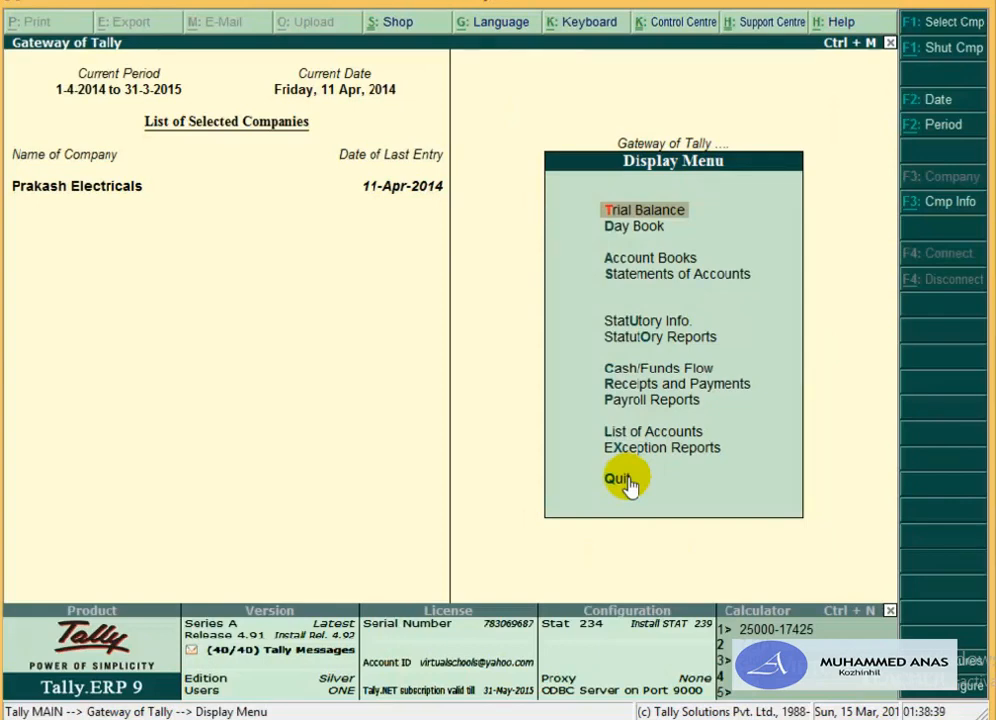
pyautogui.press('s')
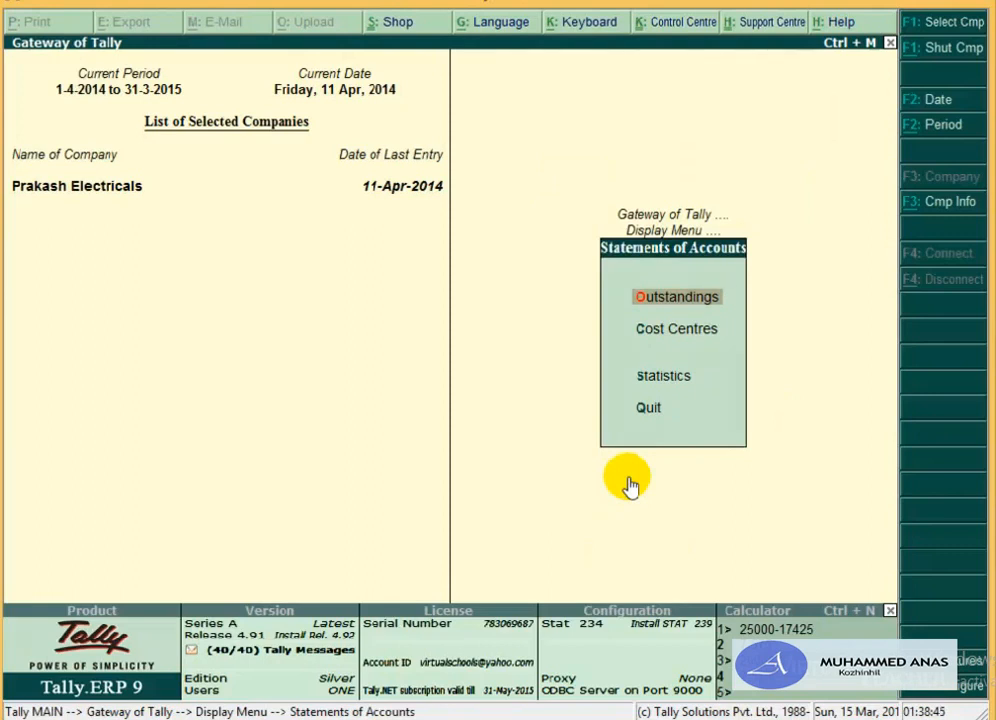
pyautogui.press('o')
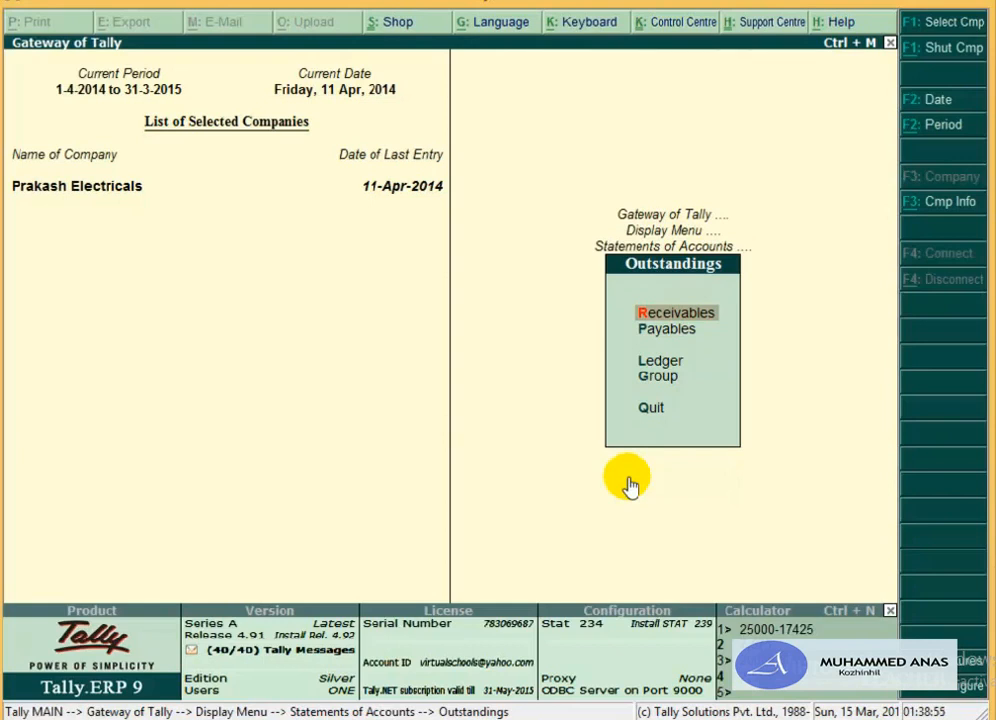
pyautogui.press('g')
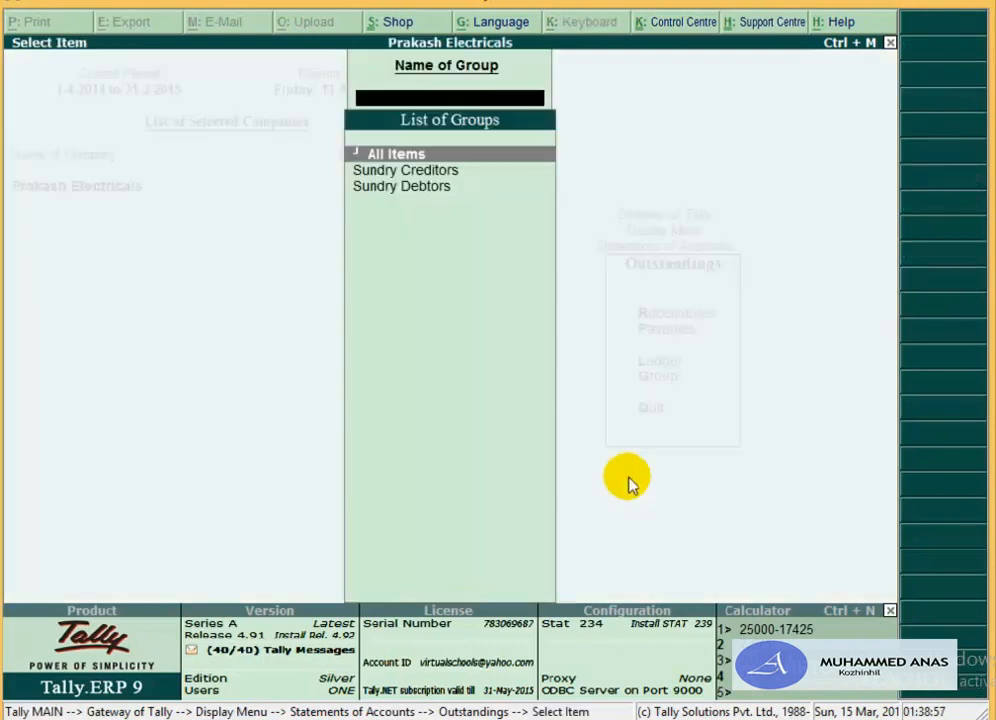
pyautogui.press('Down')
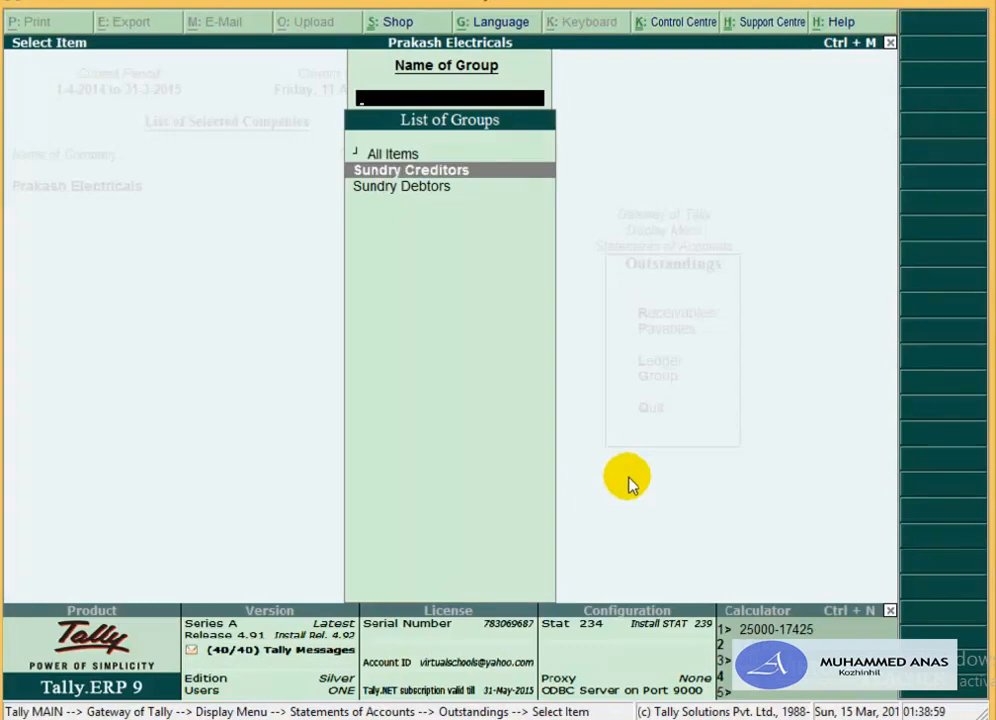
pyautogui.press('Down')
pyautogui.press('Return')
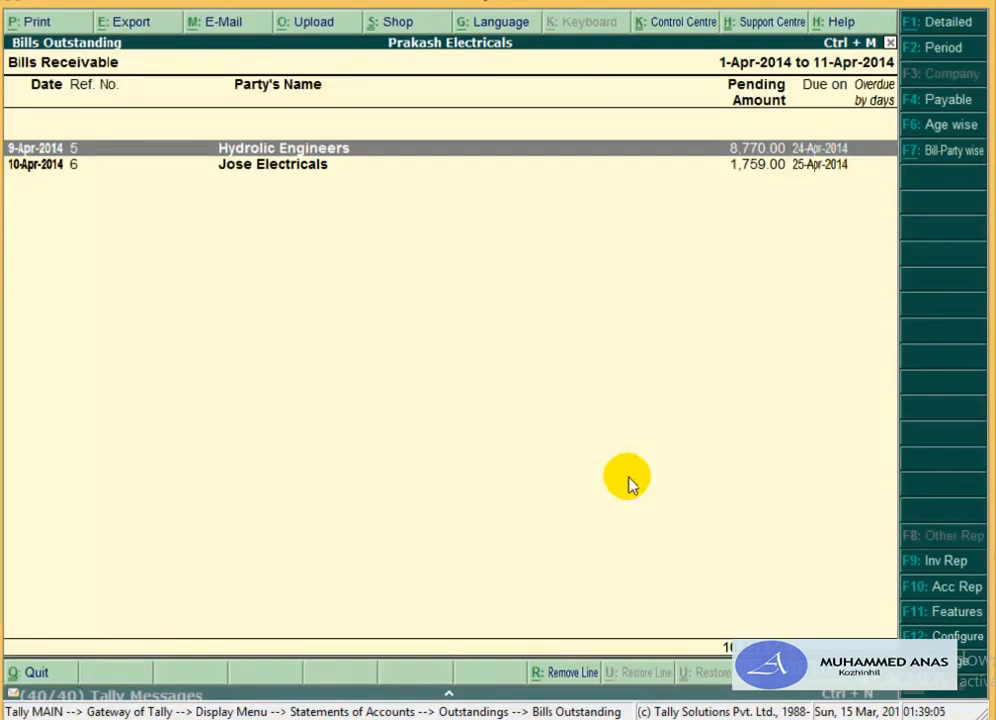
# Step: Show the Bills Receivable report in detailed form, with the bills arranged party-wise
pyautogui.click(933, 26)
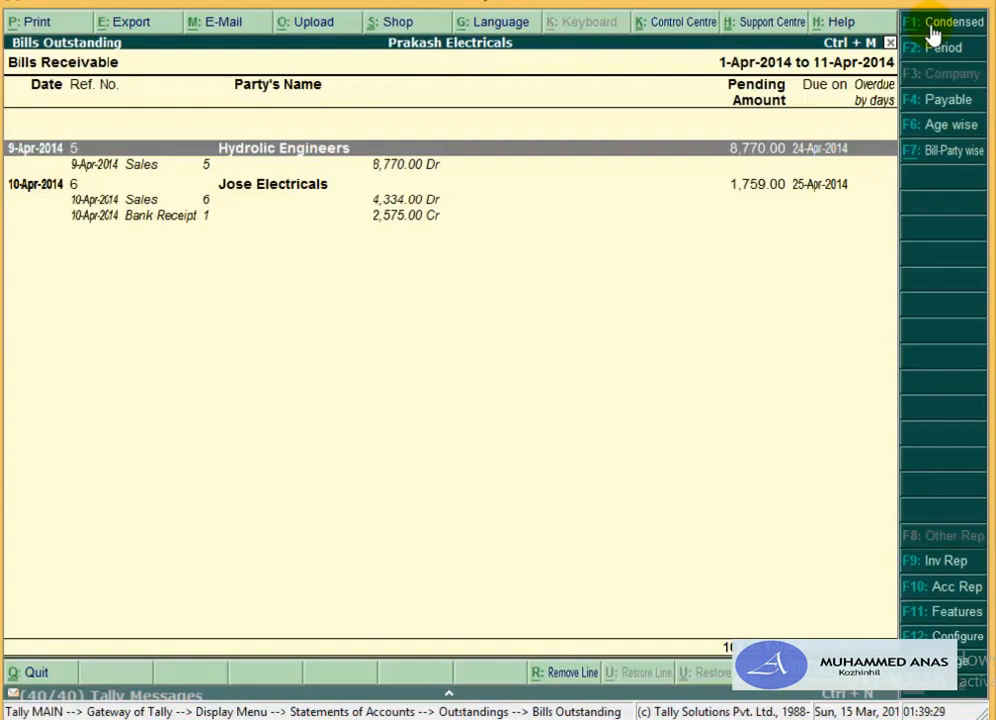
pyautogui.click(921, 158)
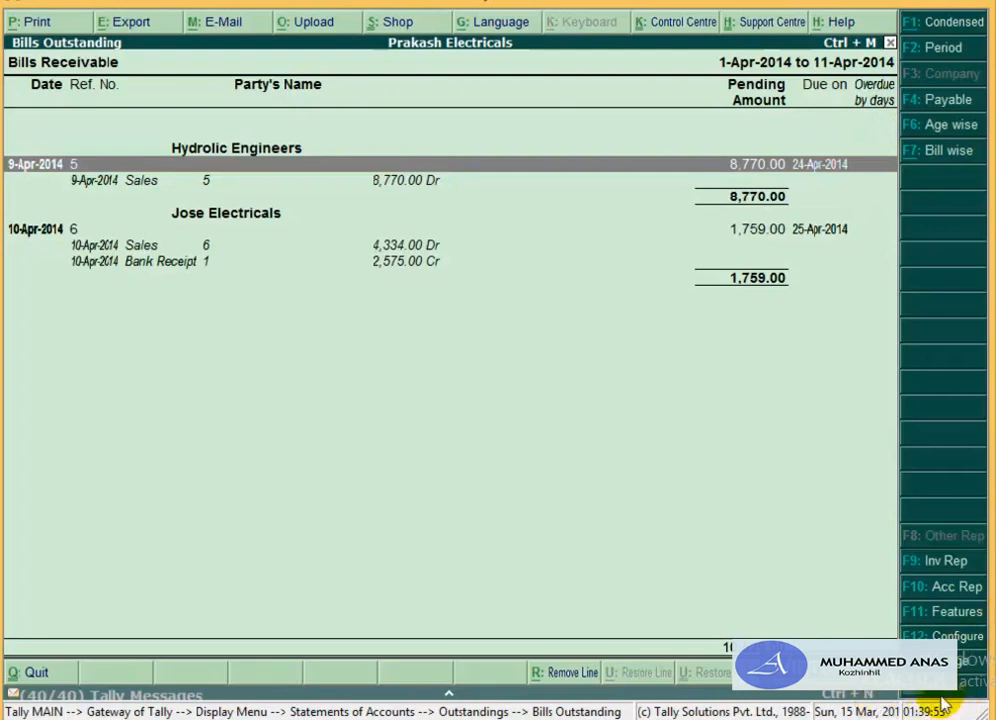
pyautogui.hotkey('alt', 'F12')
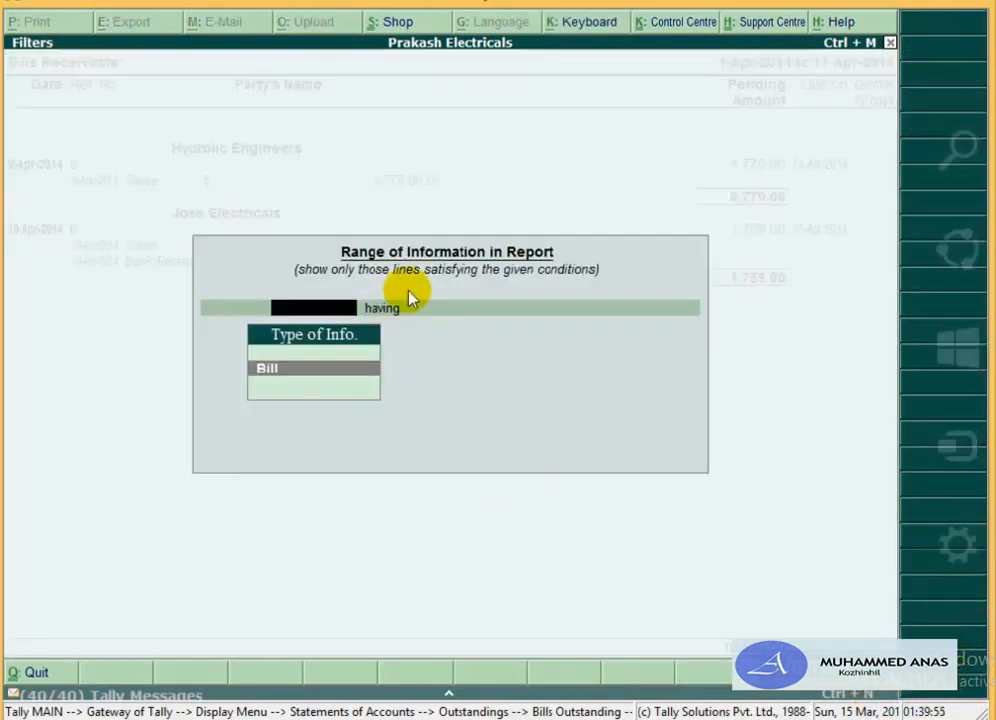
pyautogui.press('Escape')
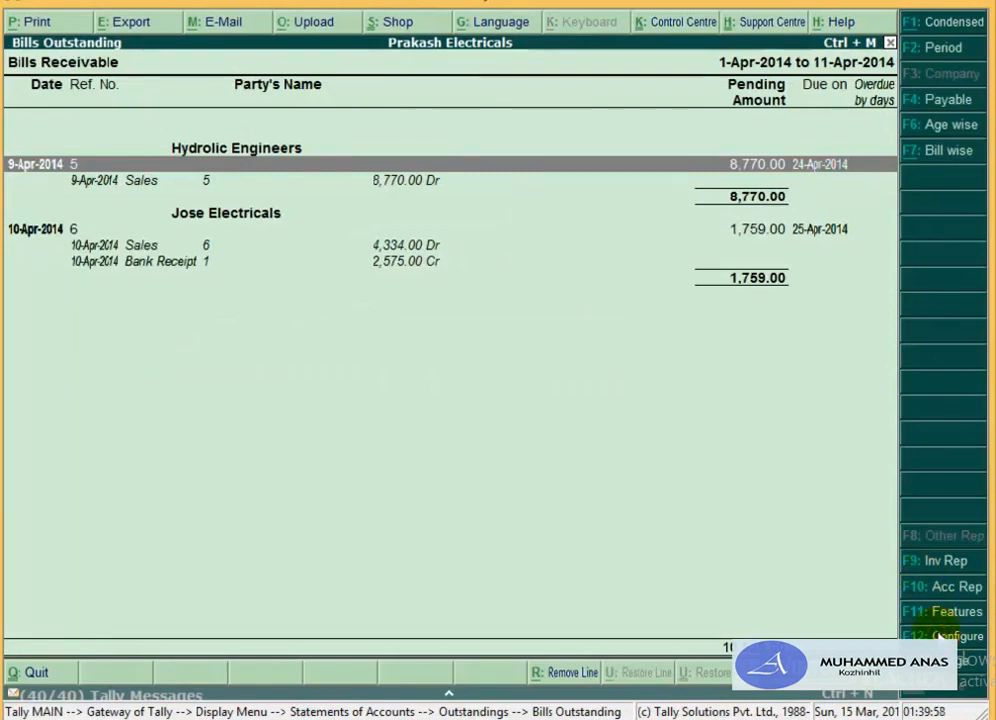
# Step: Configure the Bills Receivable report to include post-dated transactions, show the opening amount and show overdue using bill date
pyautogui.click(940, 636)
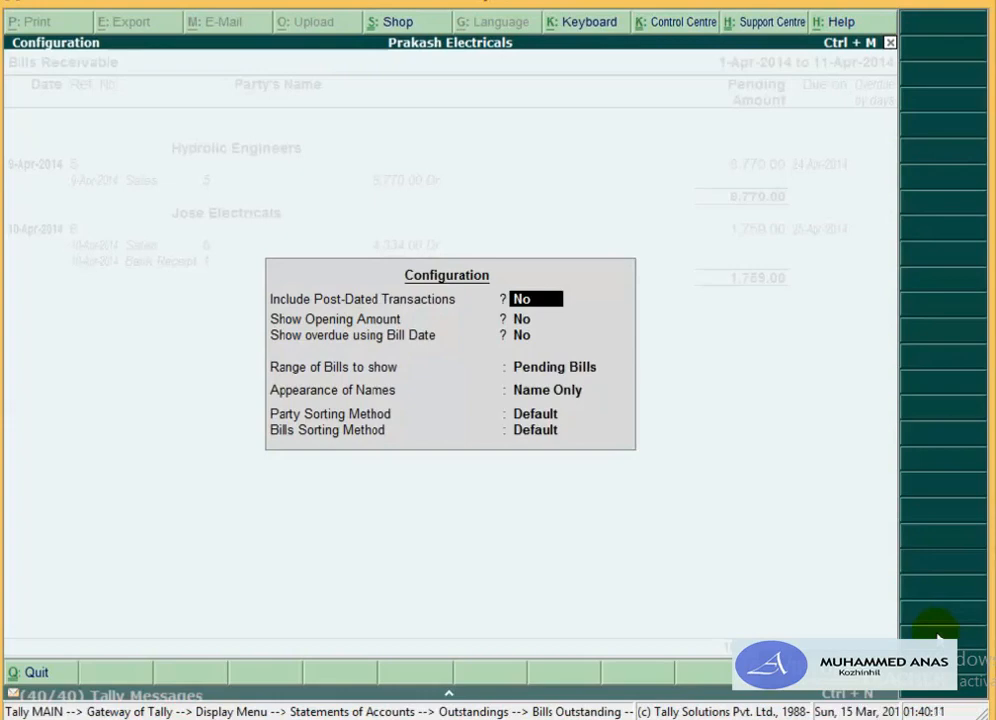
pyautogui.write('y')
pyautogui.press('Return')
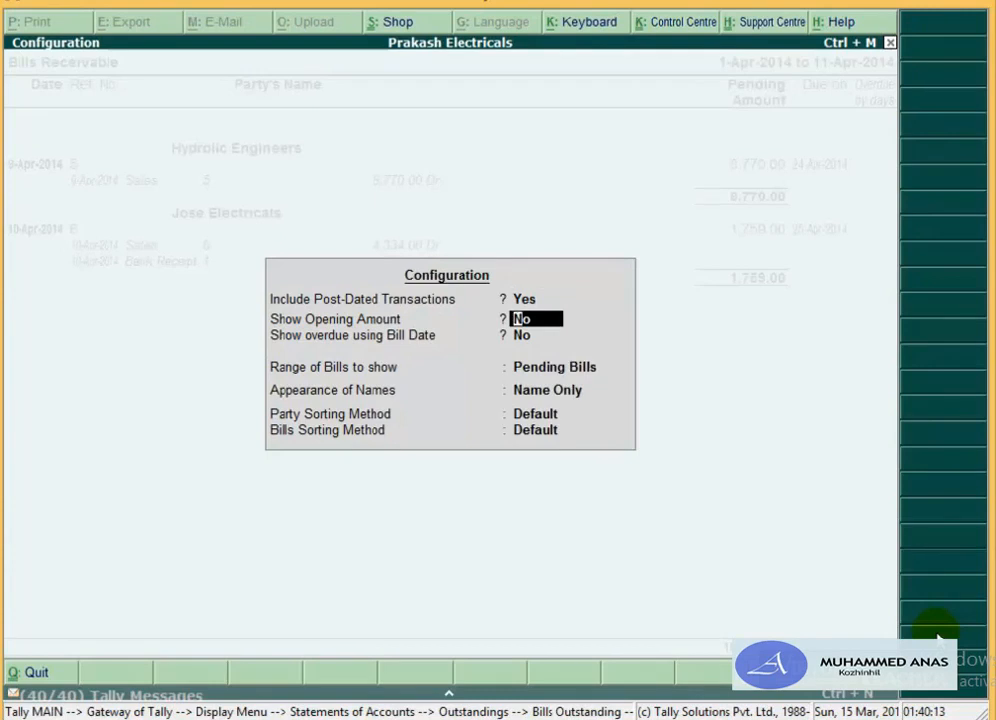
pyautogui.write('y')
pyautogui.press('Return')
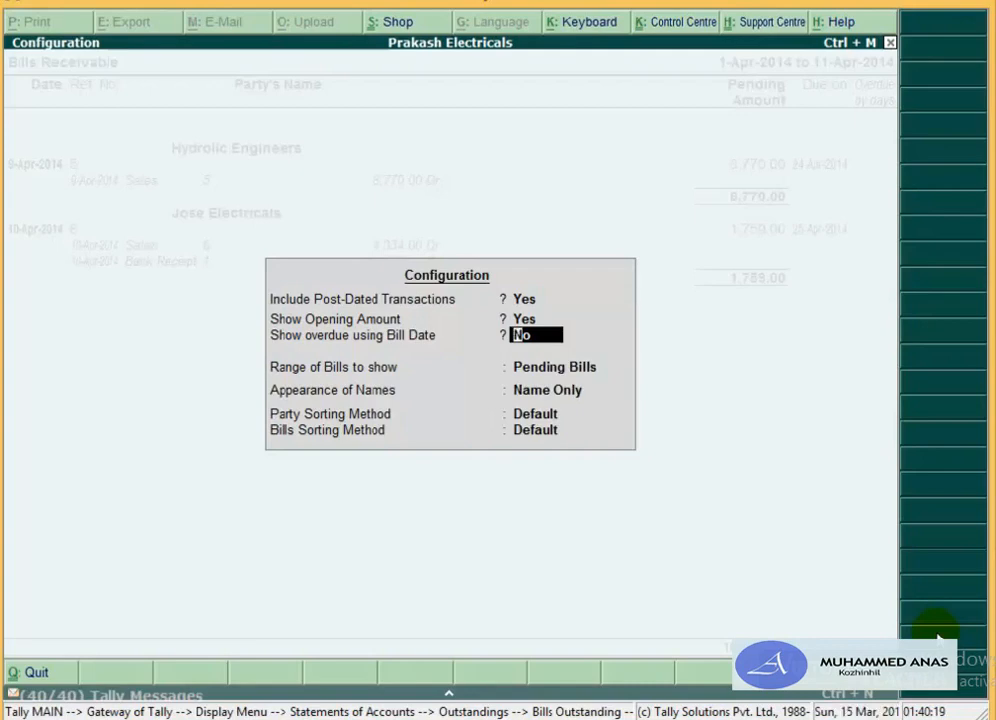
pyautogui.write('y')
pyautogui.press('Return')
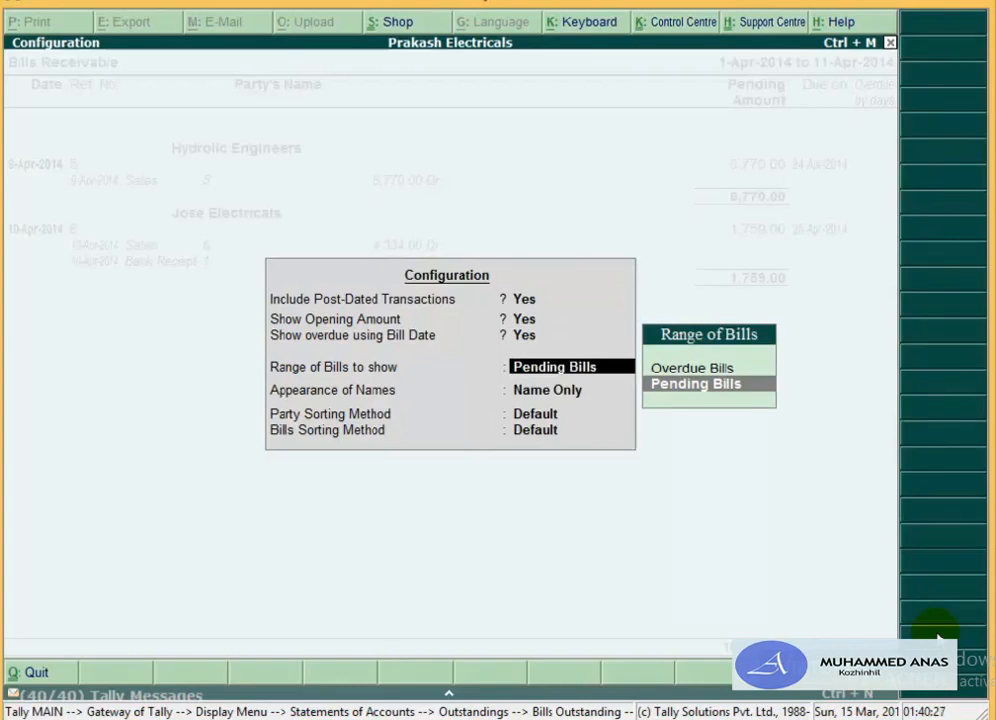
# Step: Set the range of bills to Overdue Bills, keep Name Only and the Default party and bill sorting, and apply the configuration
pyautogui.press('Up')
pyautogui.press('Return')
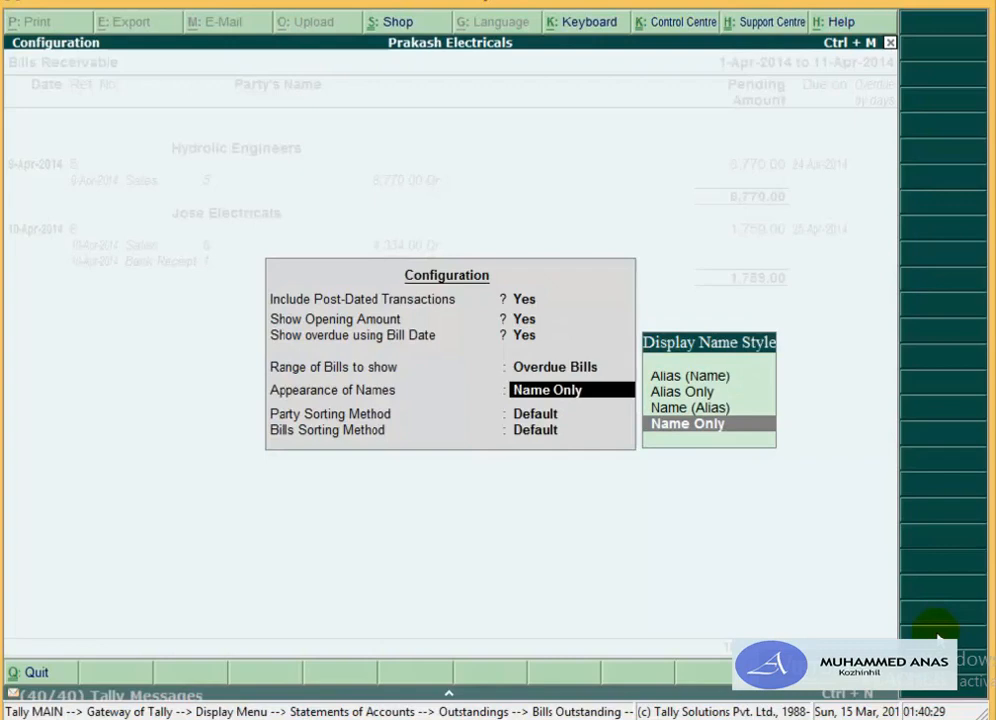
pyautogui.press('Return')
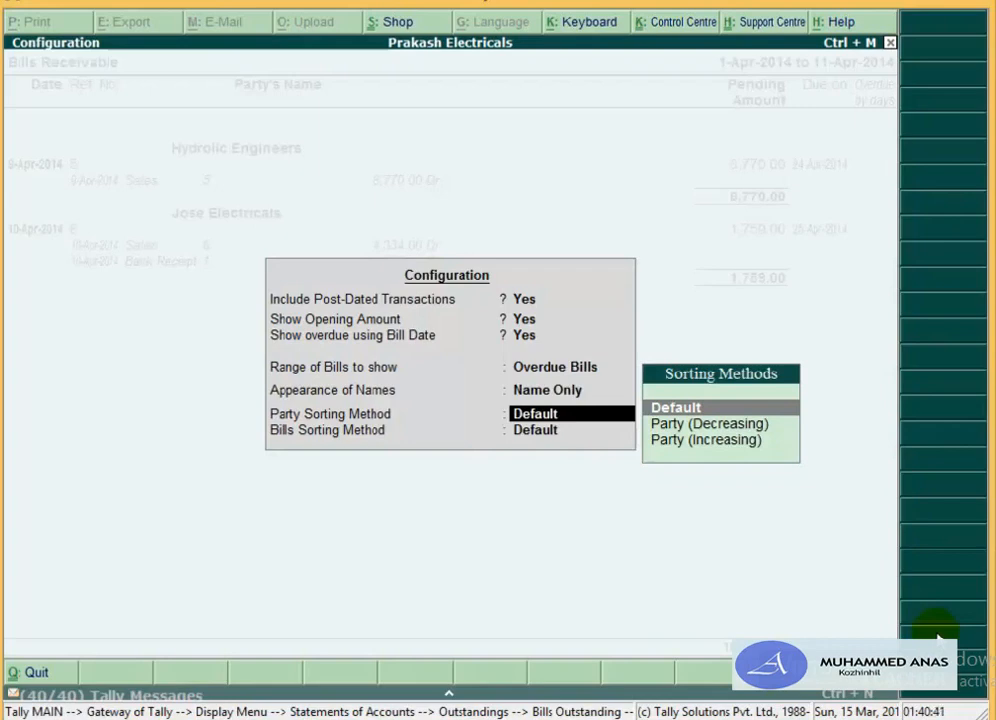
pyautogui.press('Return')
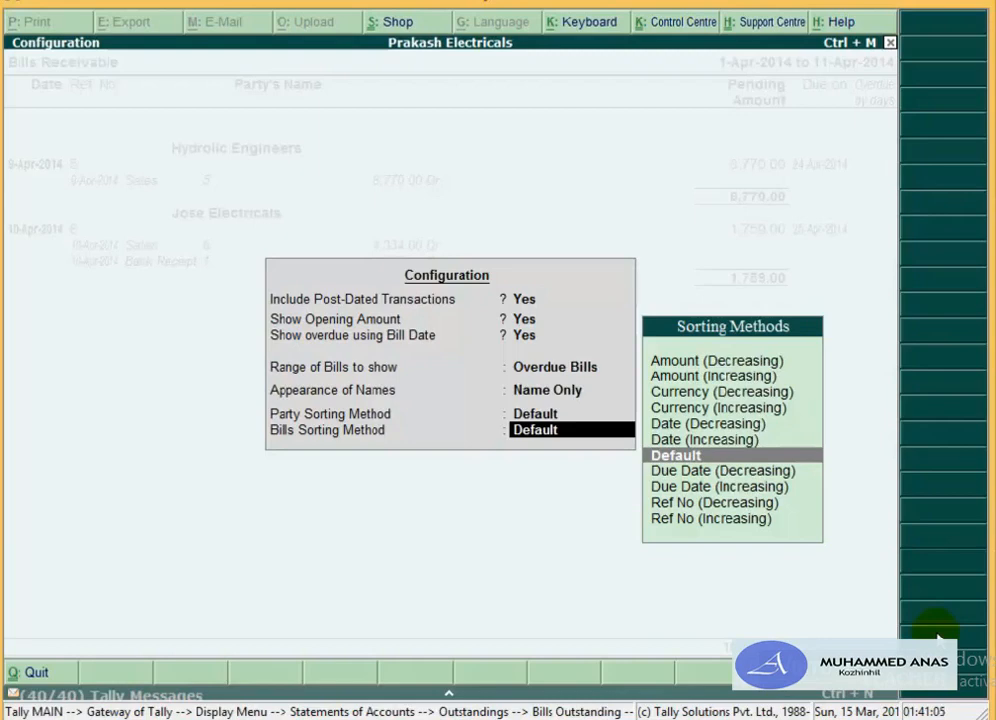
pyautogui.press('Return')
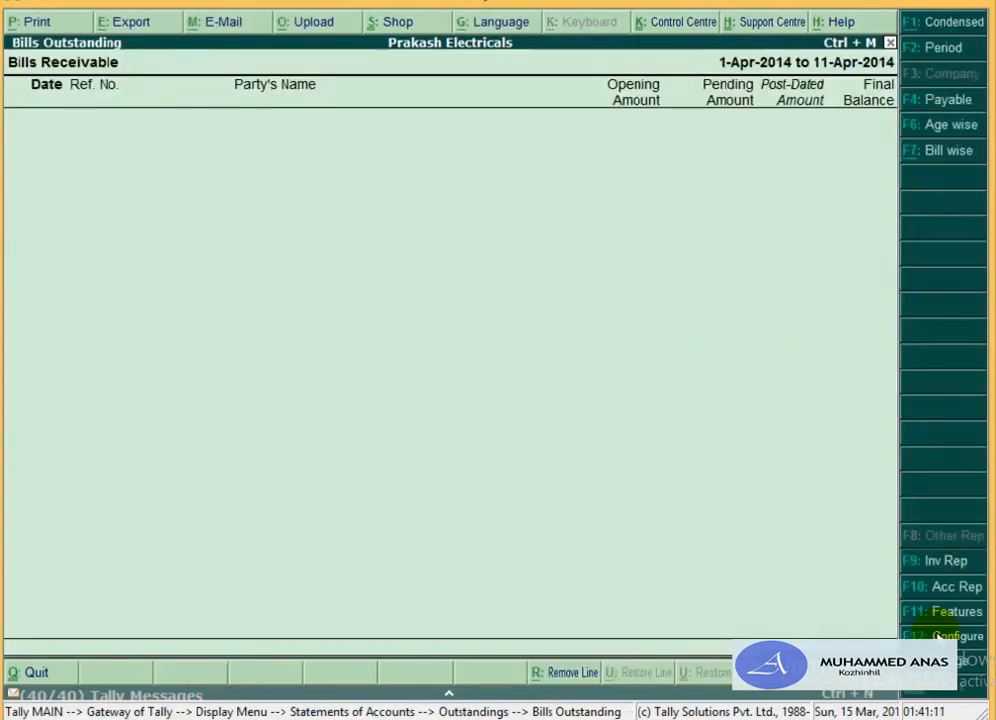
# Step: Set the Bills Receivable report period from 1-4-2014 to 31-3-2015
pyautogui.press('F2')
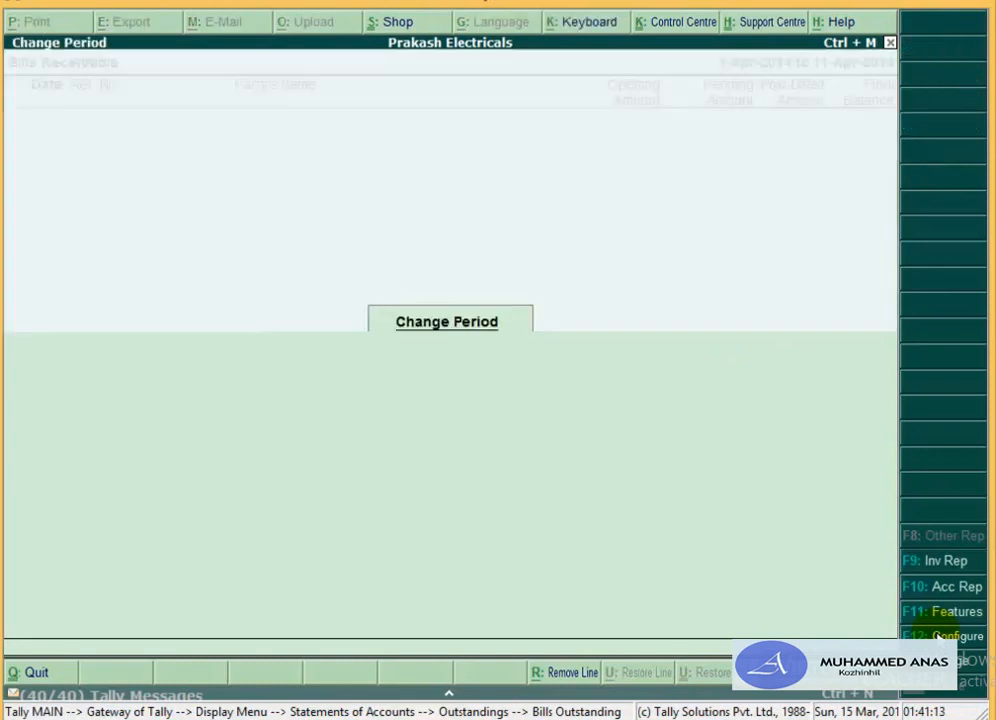
pyautogui.write('1.')
pyautogui.press('Return')
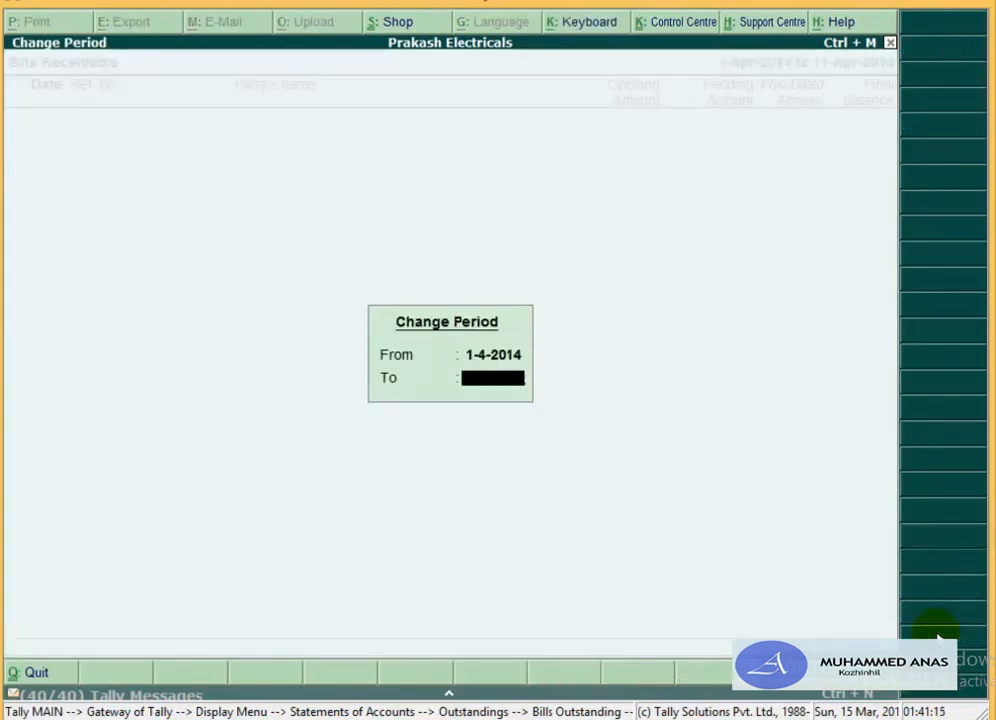
pyautogui.write('31.3')
pyautogui.press('Return')
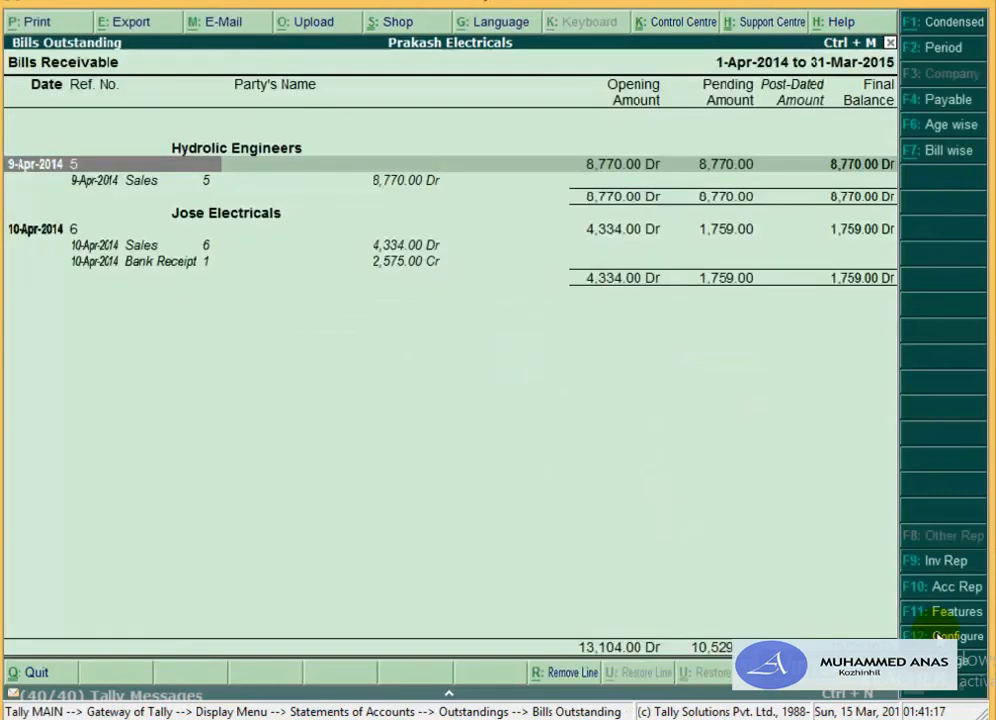
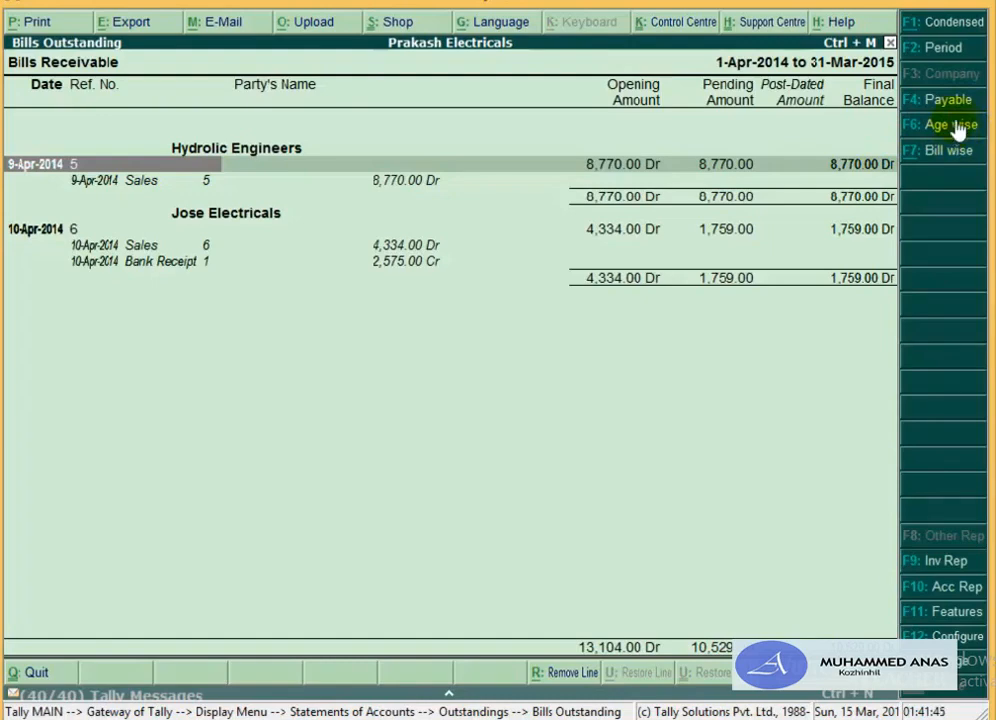
# Step: Analyse the receivables age-wise by bill date, with ageing periods of 0 to 15, 15 to 30 and above 30 days
pyautogui.click(958, 126)
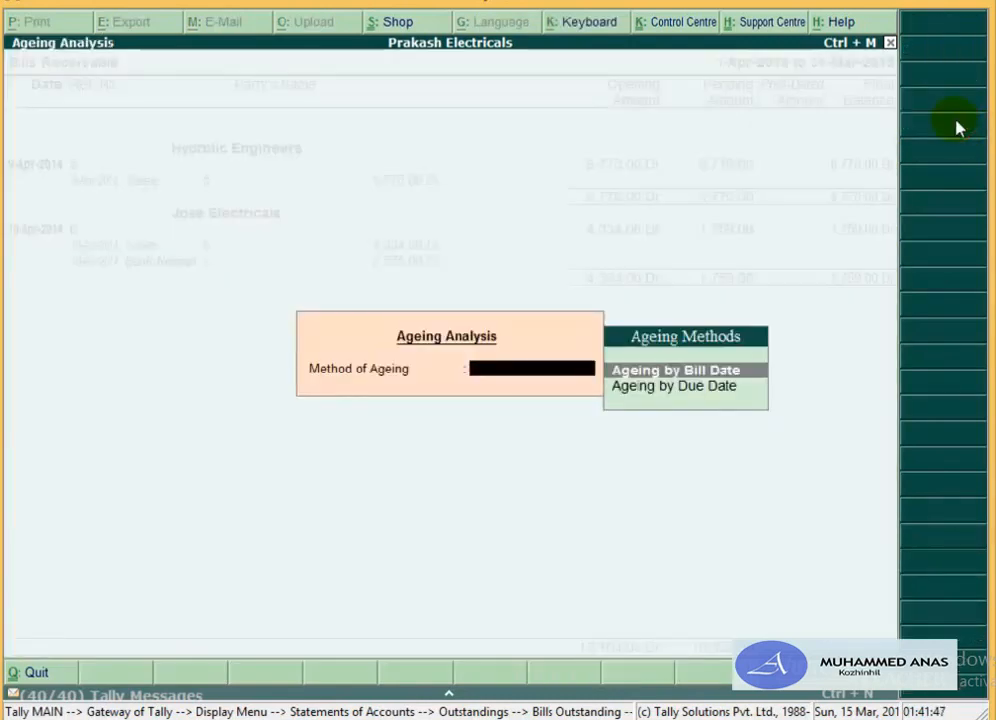
pyautogui.press('Return')
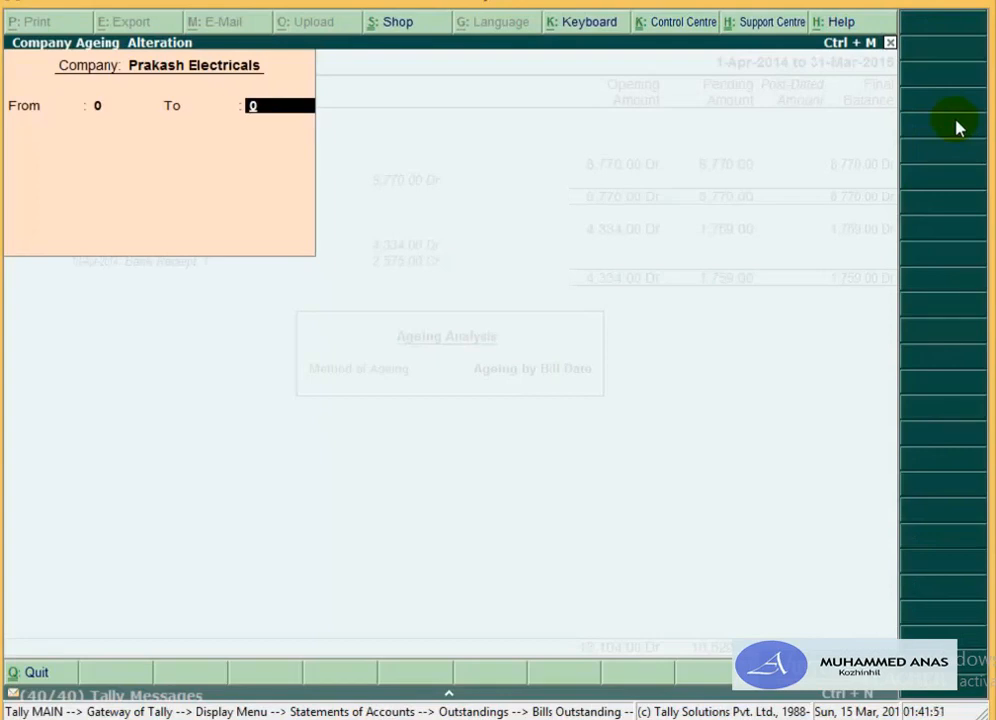
pyautogui.write('0')
pyautogui.press('Return')
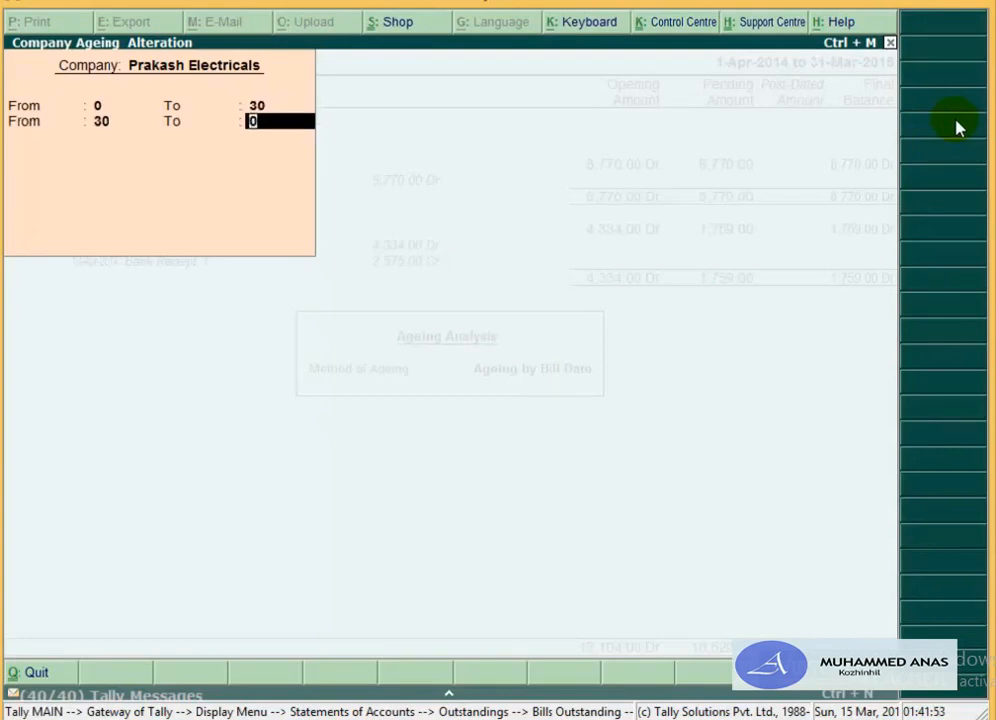
pyautogui.press('Up')
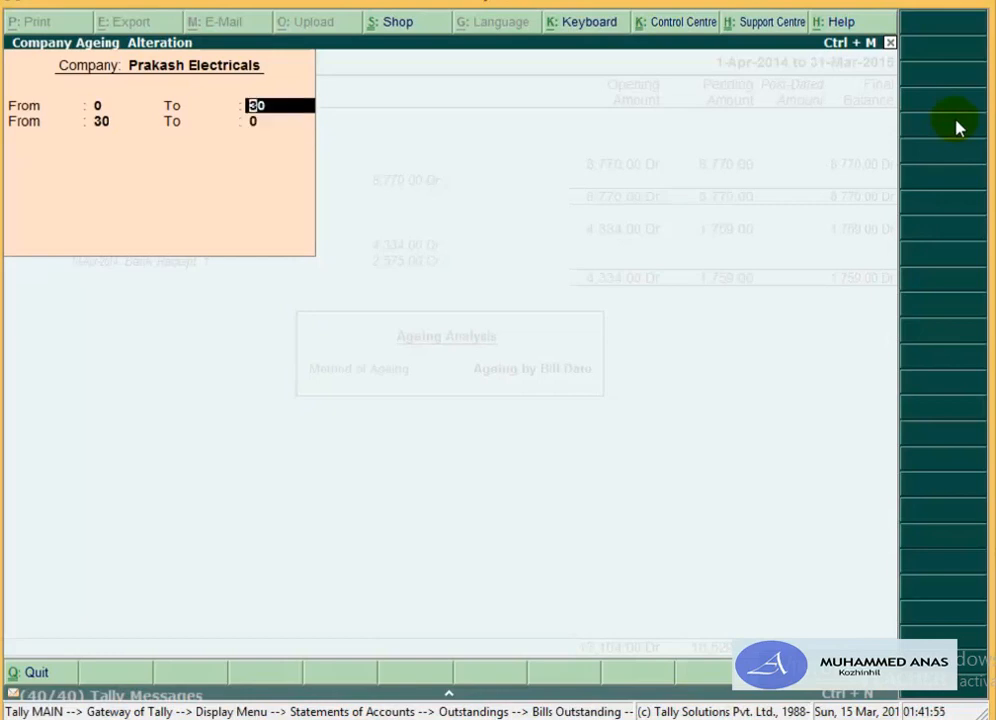
pyautogui.write('15')
pyautogui.press('Return')
pyautogui.write('30')
pyautogui.press('Return')
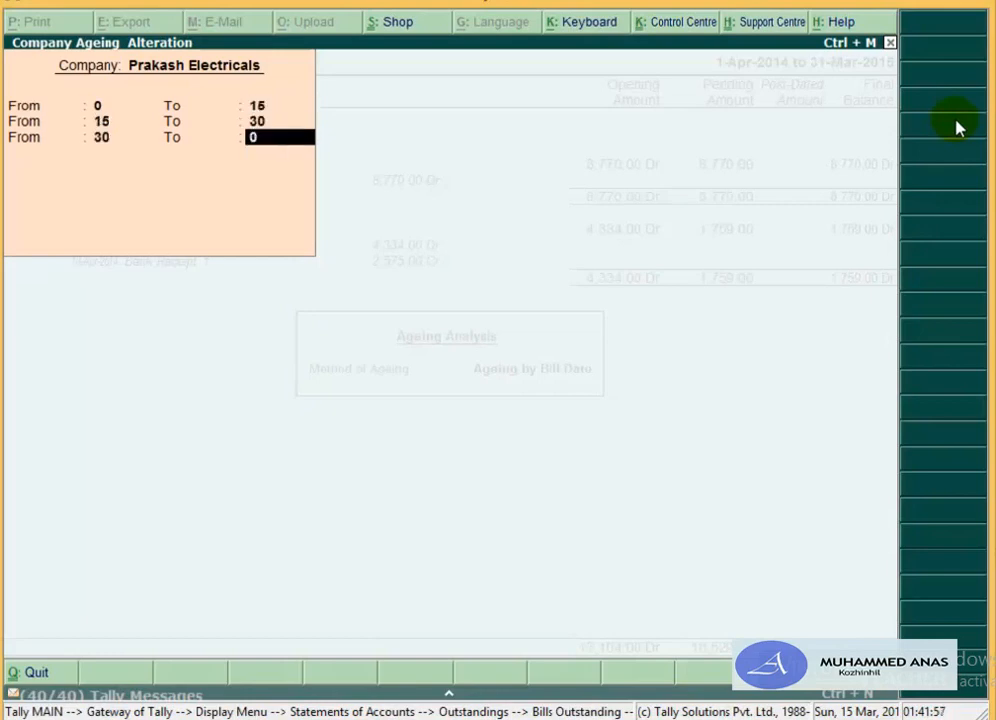
pyautogui.press('Return')
pyautogui.press('Return')
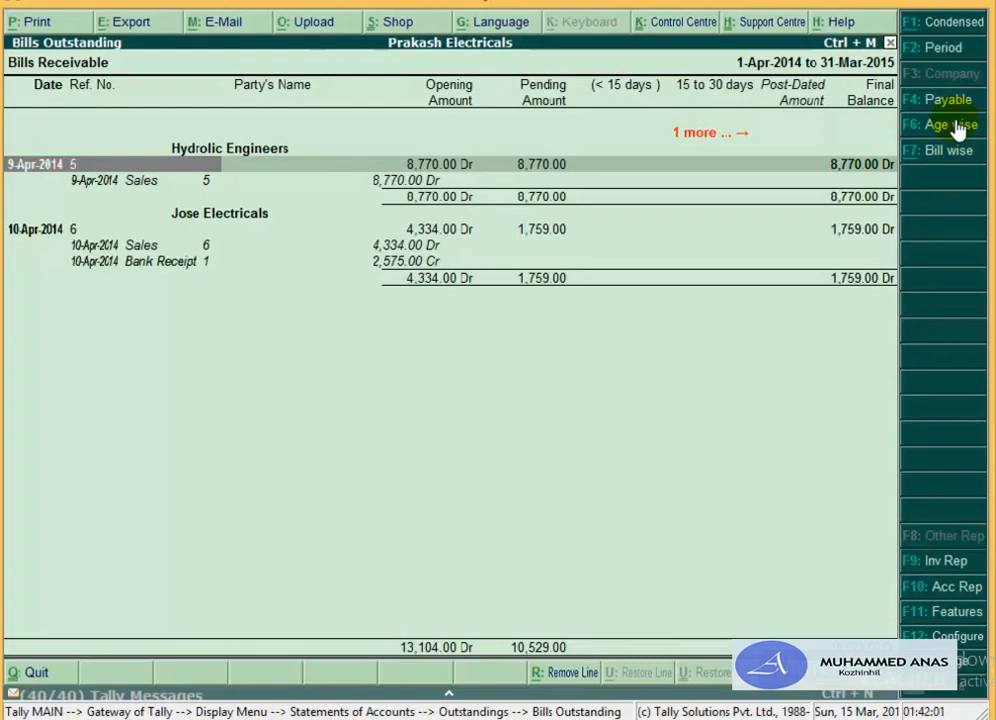
# Step: Examine the pending amounts of both parties across the ageing columns, including those over 30 days
pyautogui.press('Right')
pyautogui.press('Right')
pyautogui.press('Right')
pyautogui.press('Right')
pyautogui.press('Right')
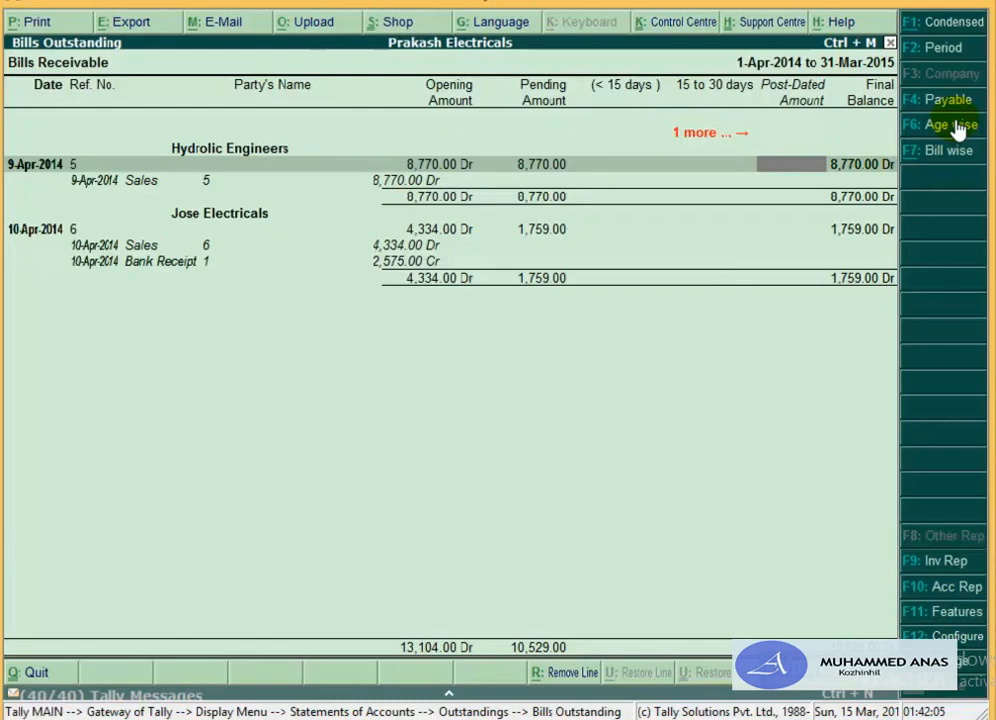
pyautogui.press('Right')
pyautogui.press('Right')
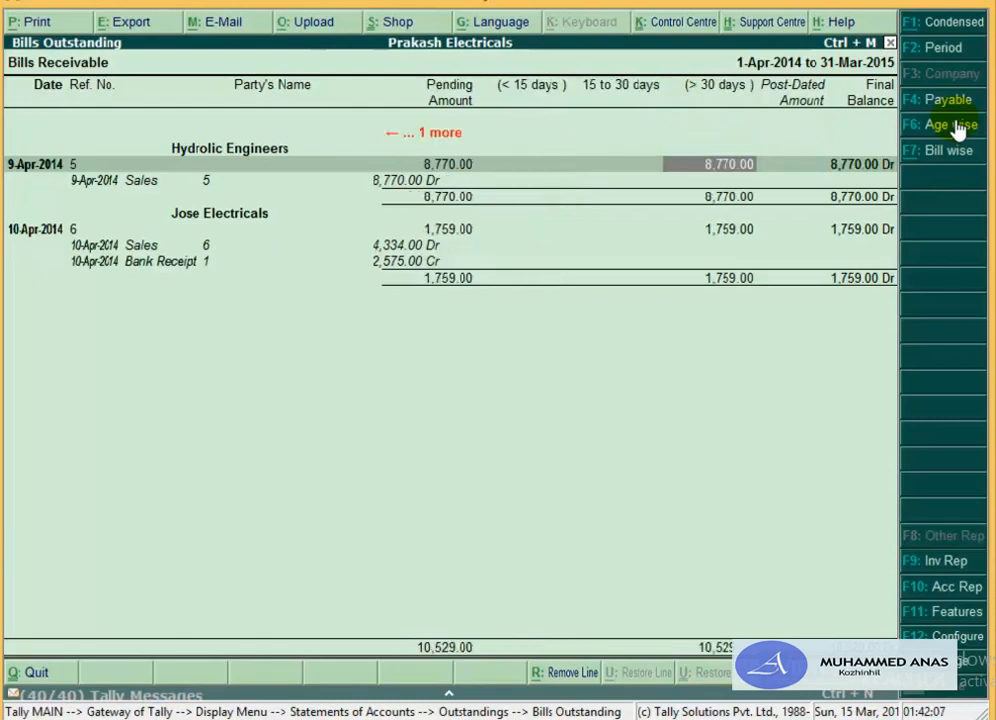
pyautogui.press('Left')
pyautogui.press('Left')
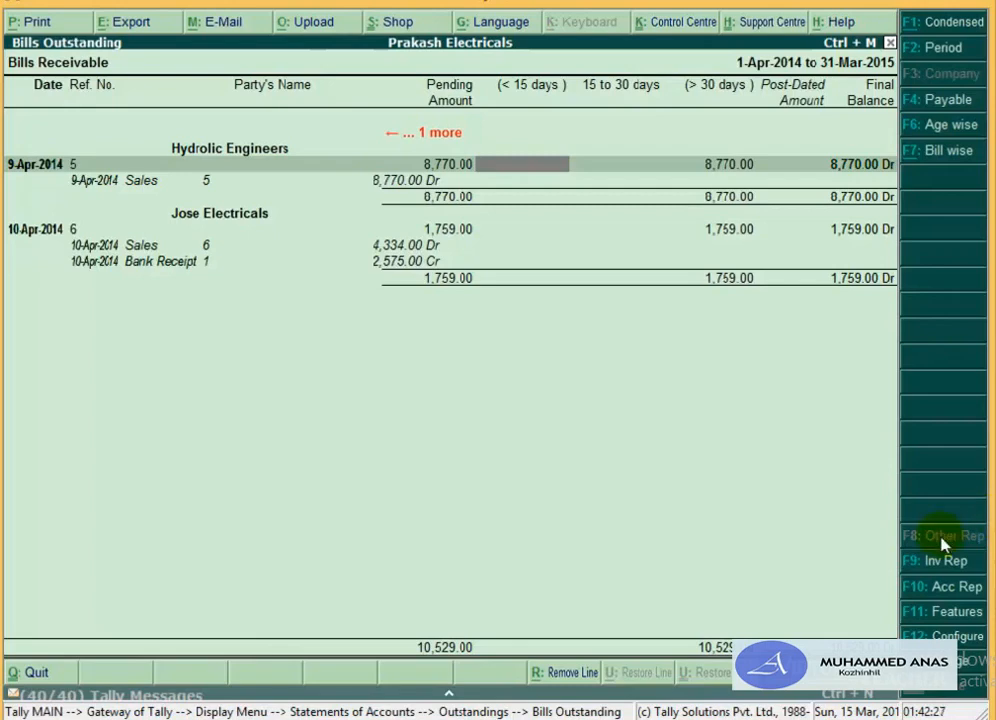
# Step: Preview the Bills Receivable printout with post-dated transactions, opening amounts, Overdue Bills, Detailed format and a fresh page for each account
pyautogui.hotkey('alt', 'p')
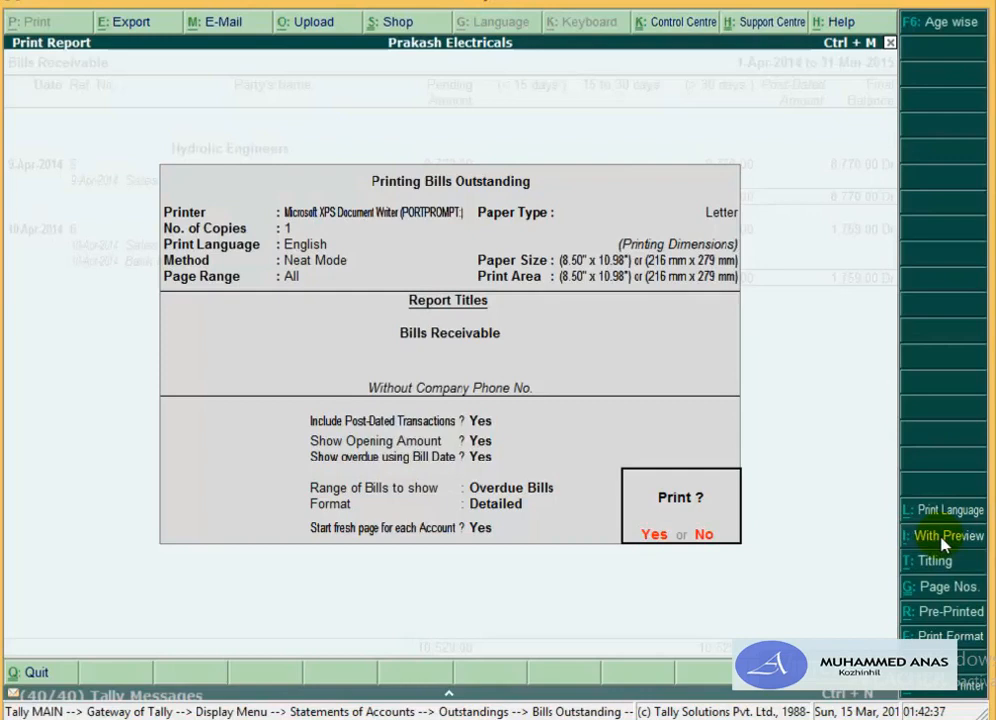
pyautogui.press('n')
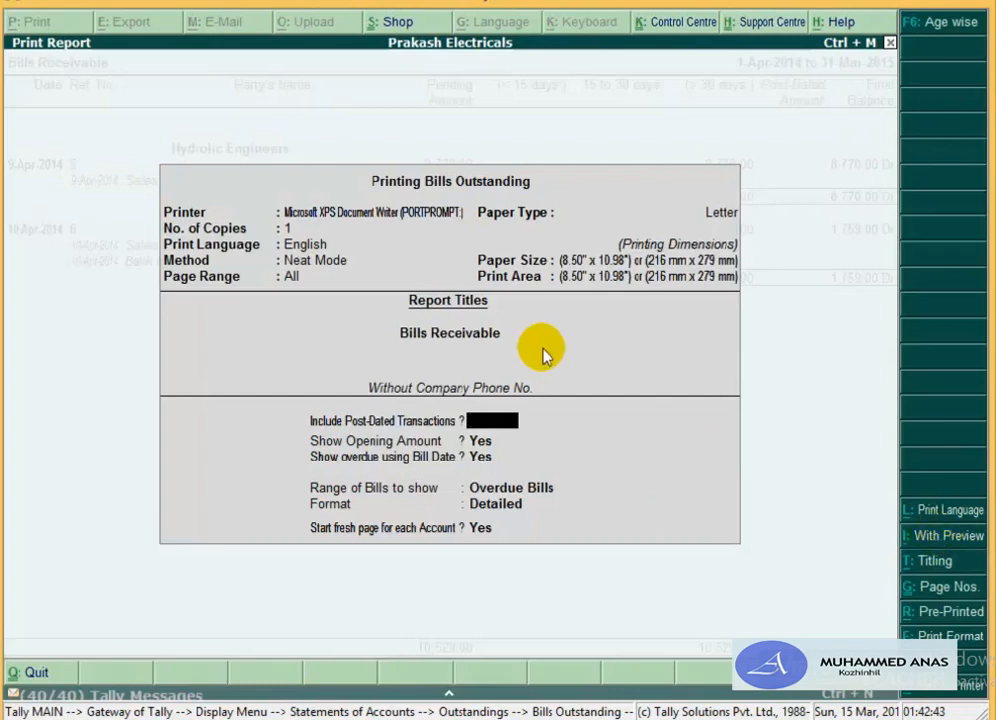
pyautogui.press('Return')
pyautogui.press('Return')
pyautogui.press('Return')
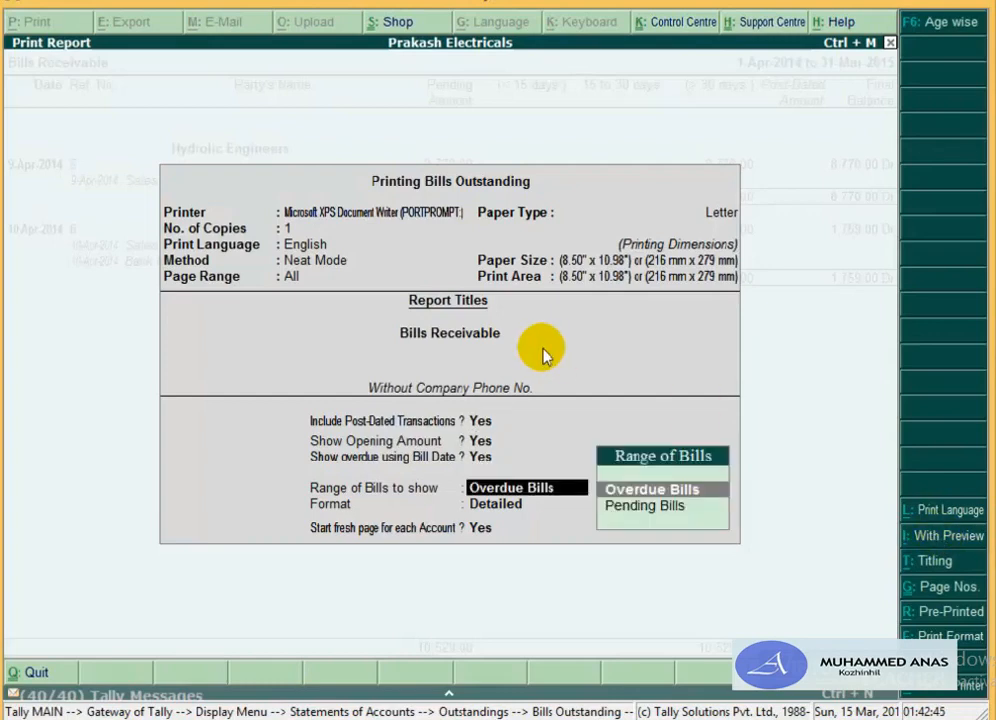
pyautogui.press('Return')
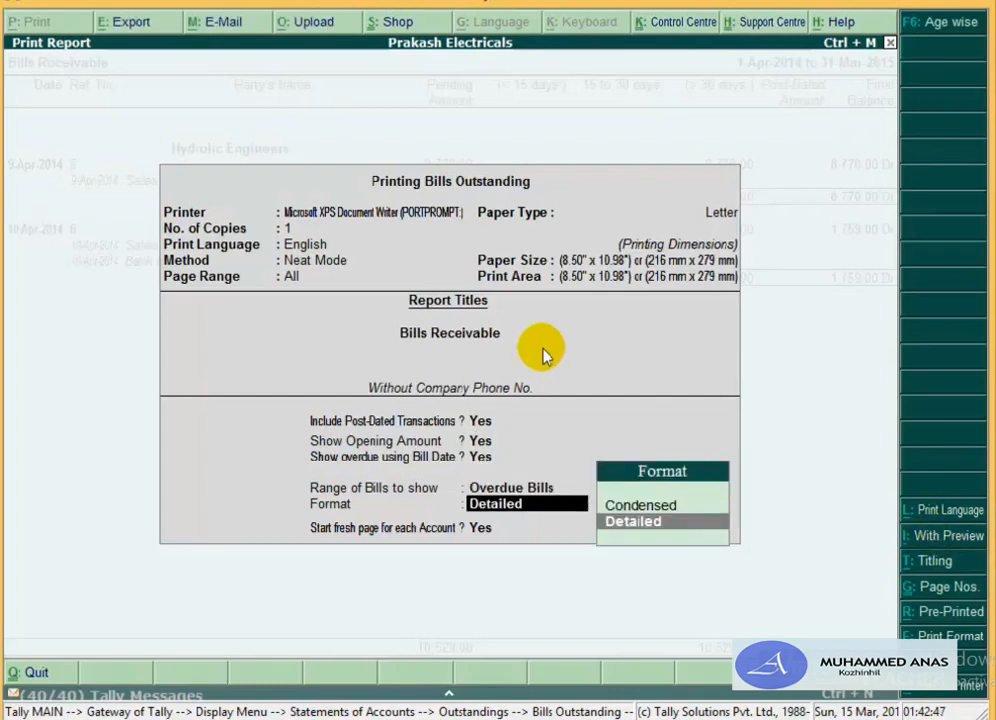
pyautogui.press('Return')
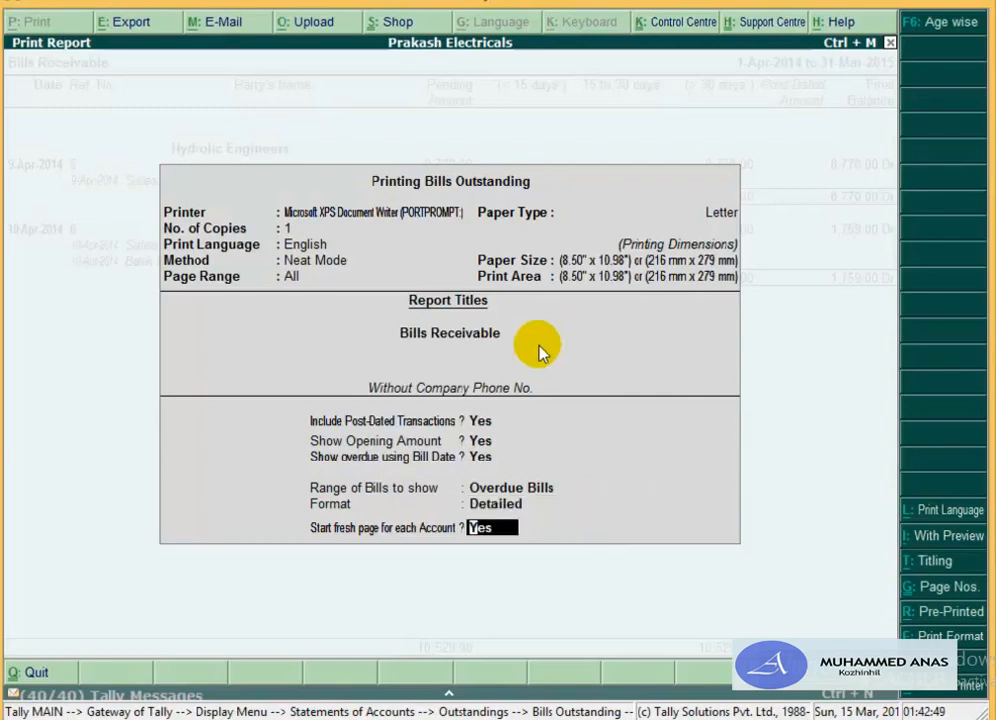
pyautogui.click(940, 540)
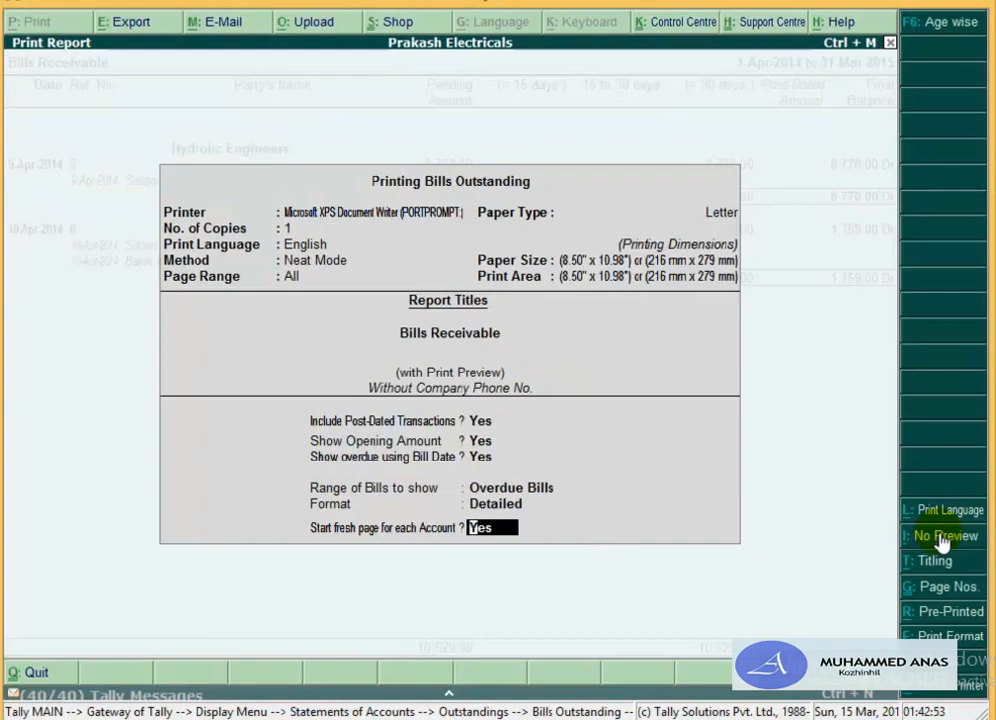
pyautogui.press('Return')
pyautogui.press('Return')
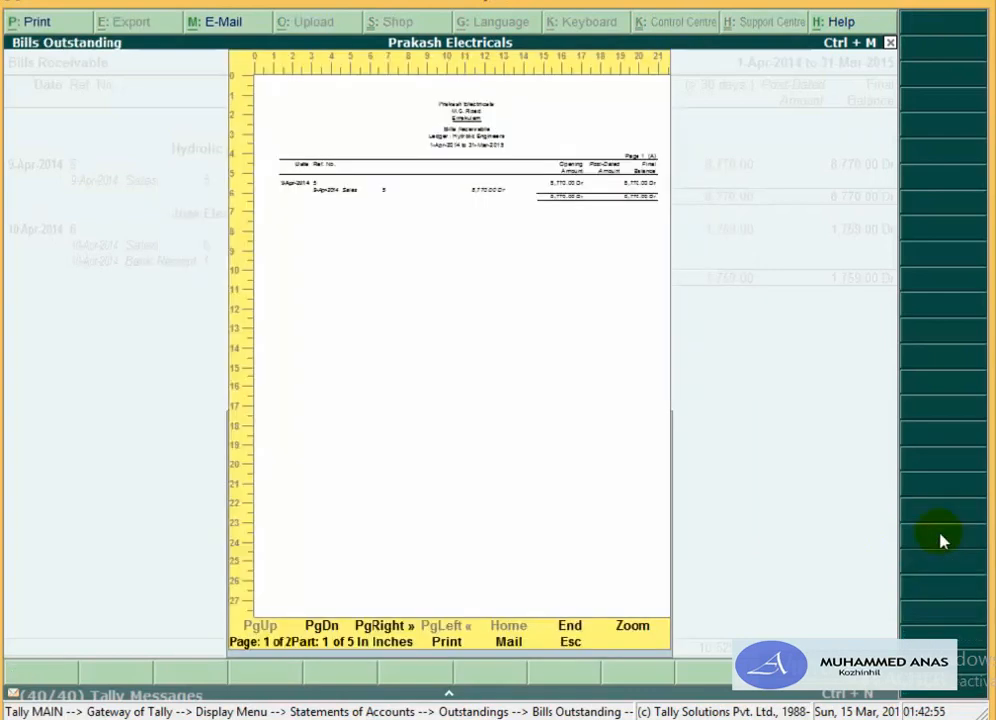
# Step: Examine the opening and pending amount parts of Hydrolic Engineers' page up close in the print preview, and close it
pyautogui.click(632, 628)
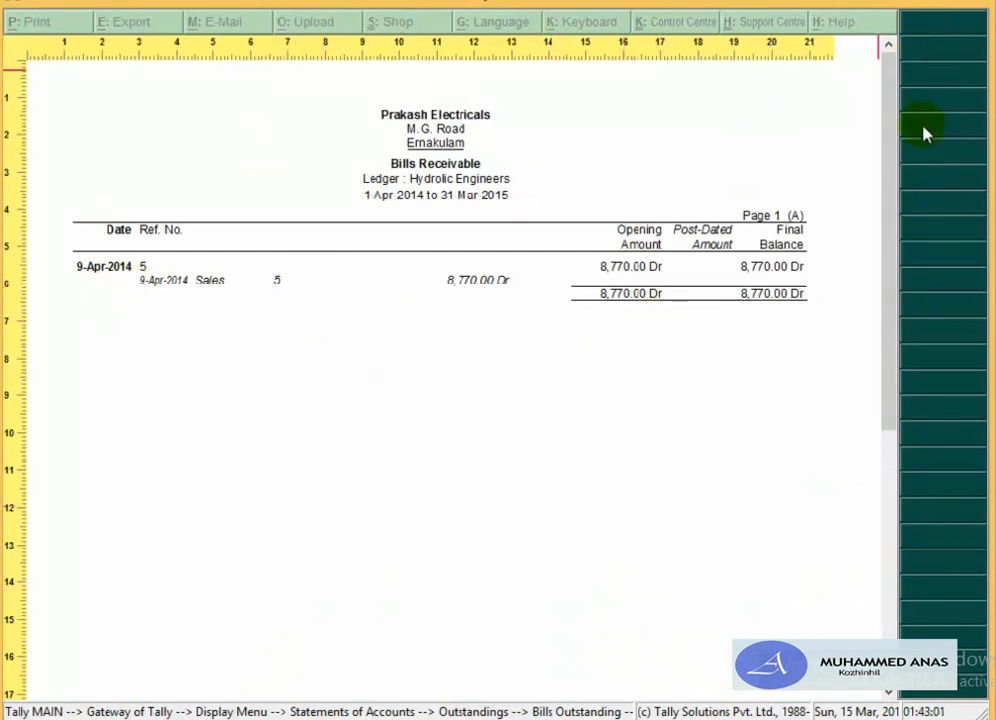
pyautogui.moveTo(882, 202); pyautogui.dragTo(860, 98)
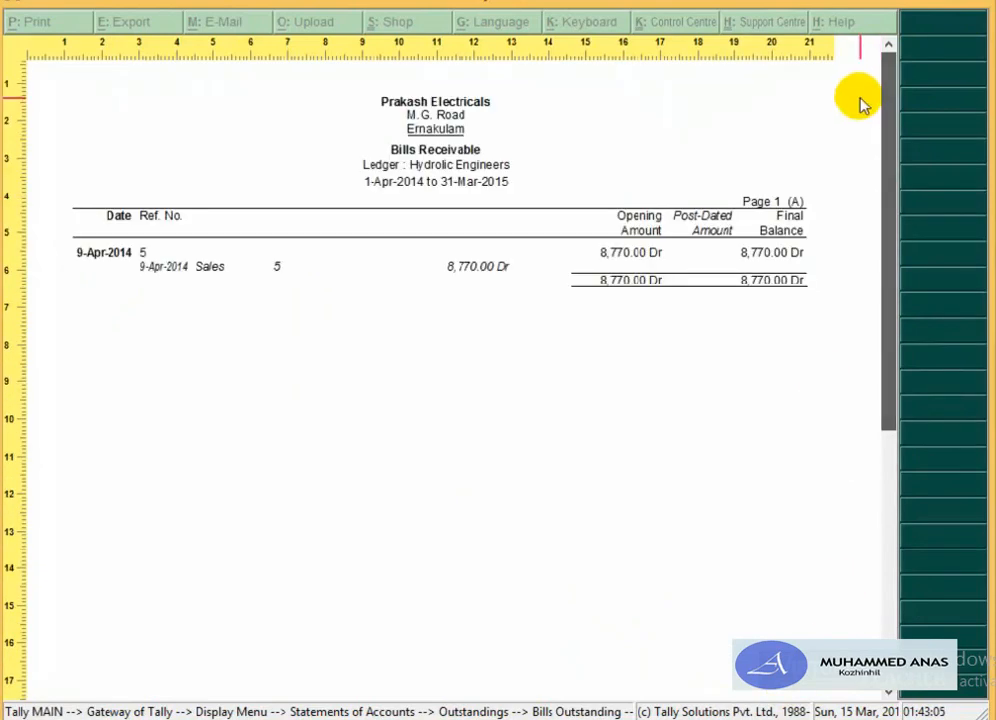
pyautogui.click(785, 258)
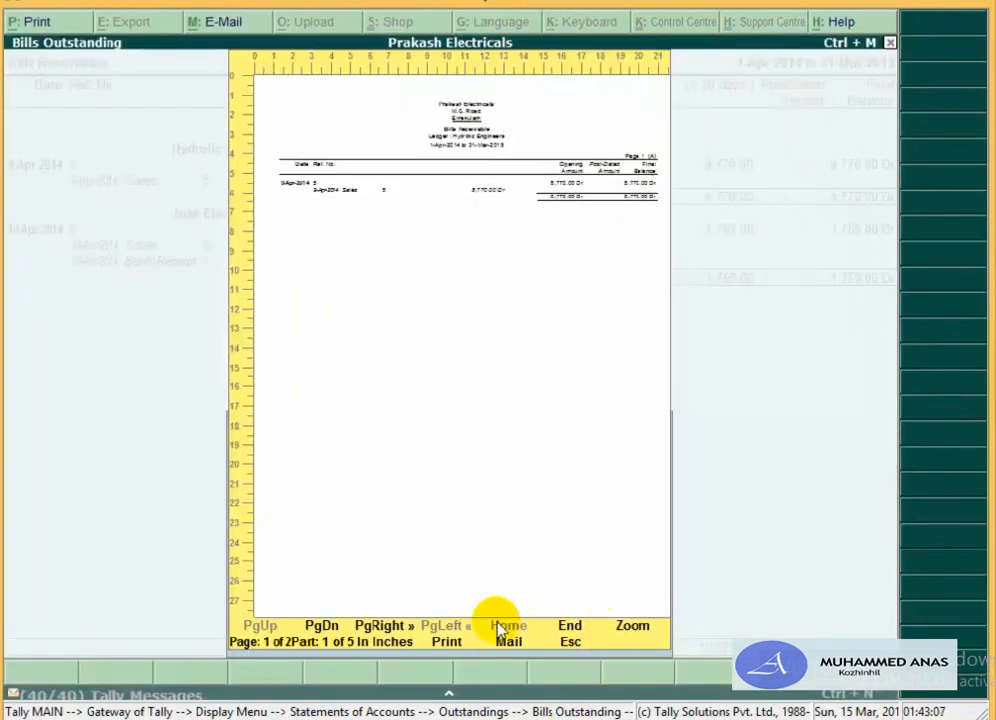
pyautogui.click(383, 625)
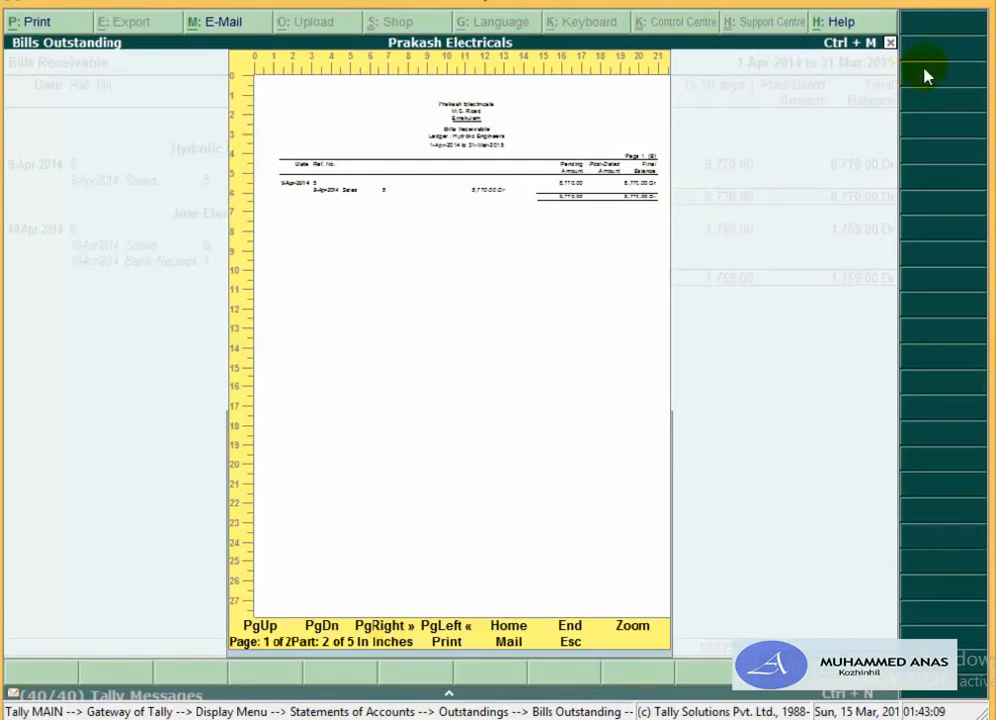
pyautogui.click(635, 626)
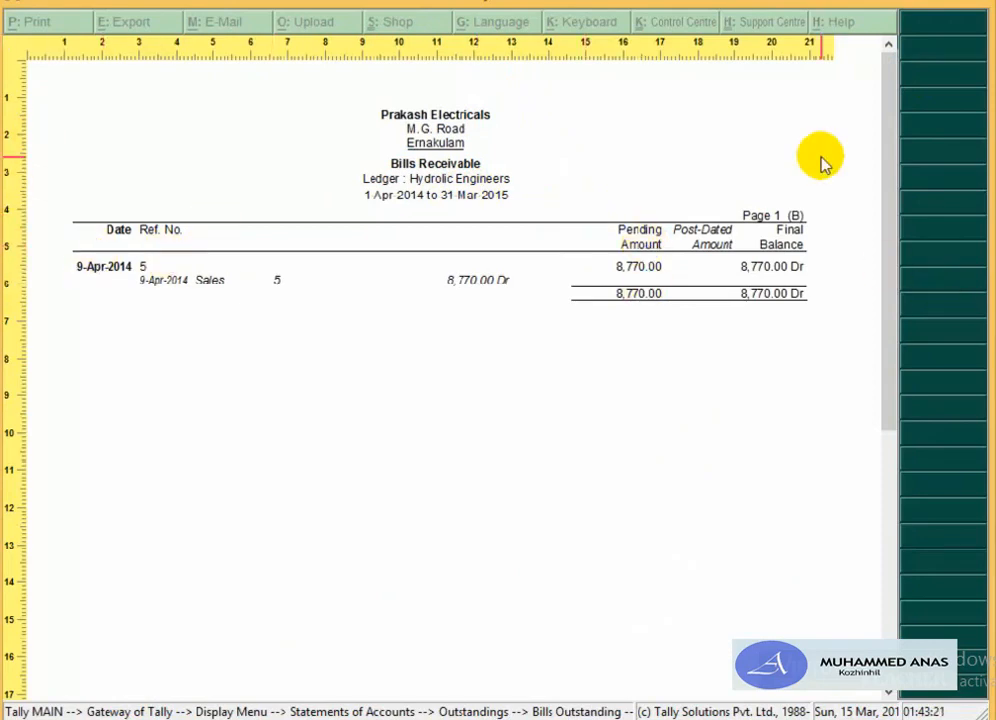
pyautogui.press('Escape')
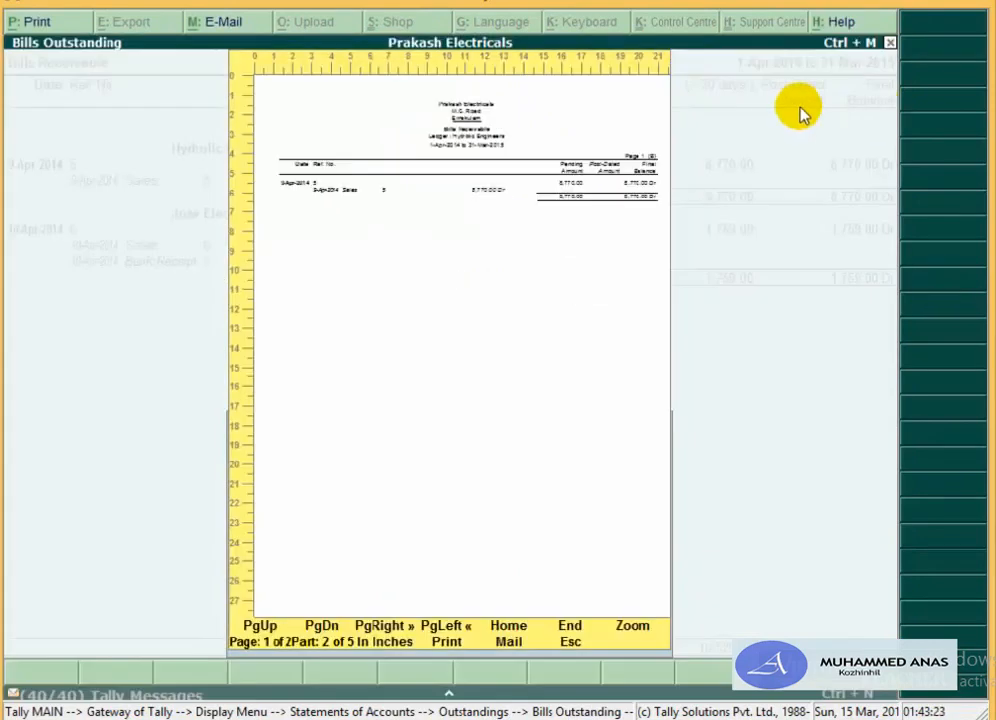
pyautogui.press('Escape')
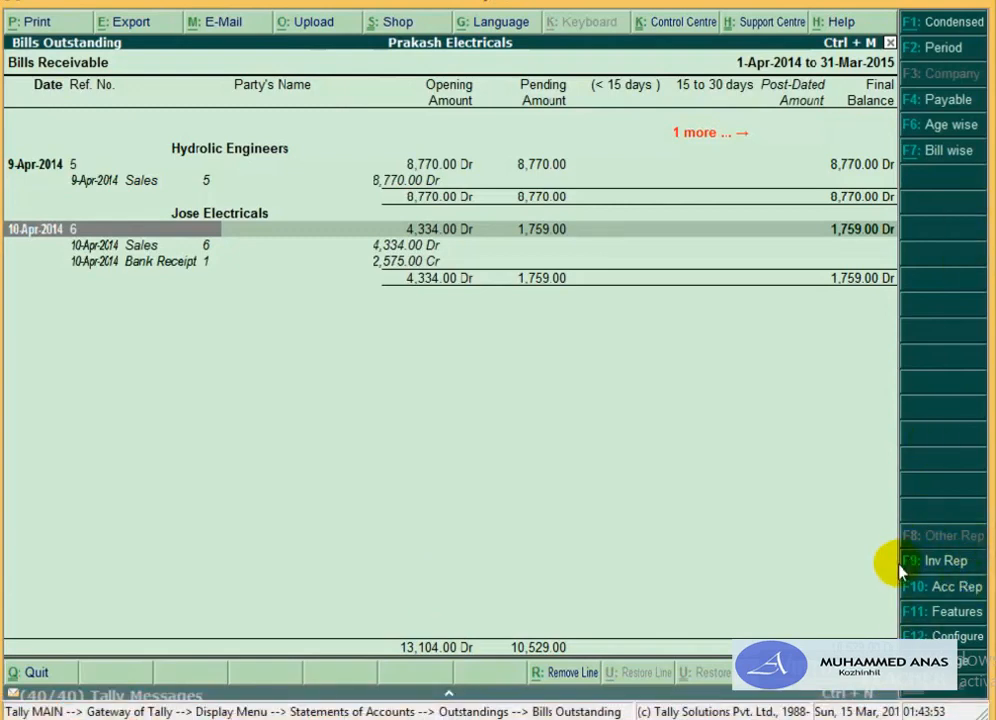
# Step: Preview the Bills Receivable printout again and go through all five parts of Hydrolic Engineers' page, including the ageing columns
pyautogui.hotkey('alt', 'p')
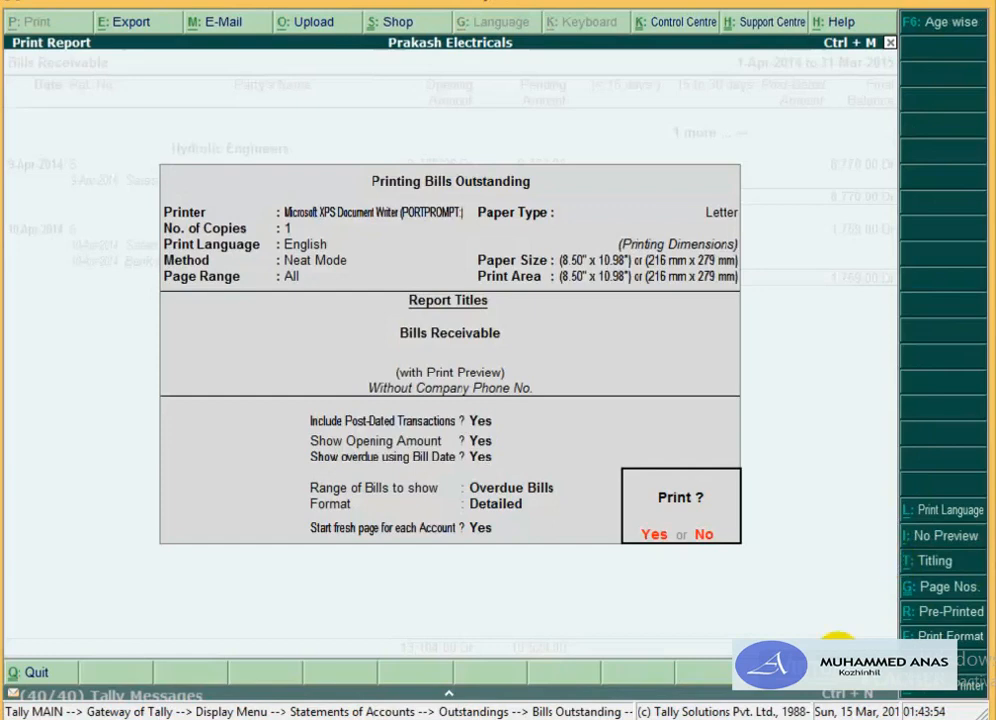
pyautogui.click(655, 533)
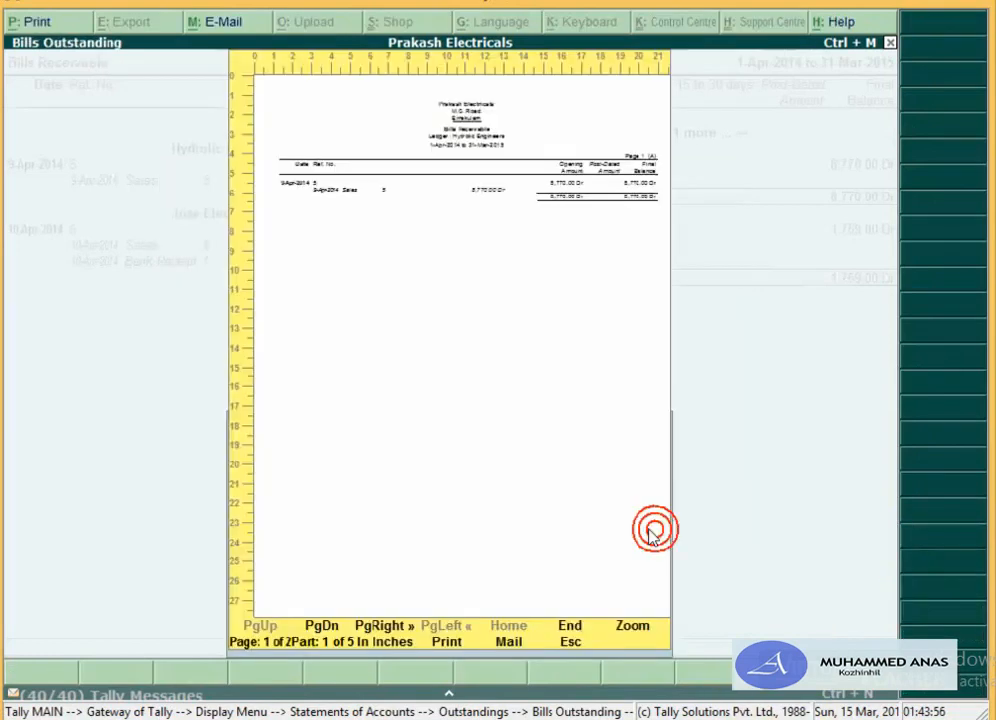
pyautogui.click(383, 627)
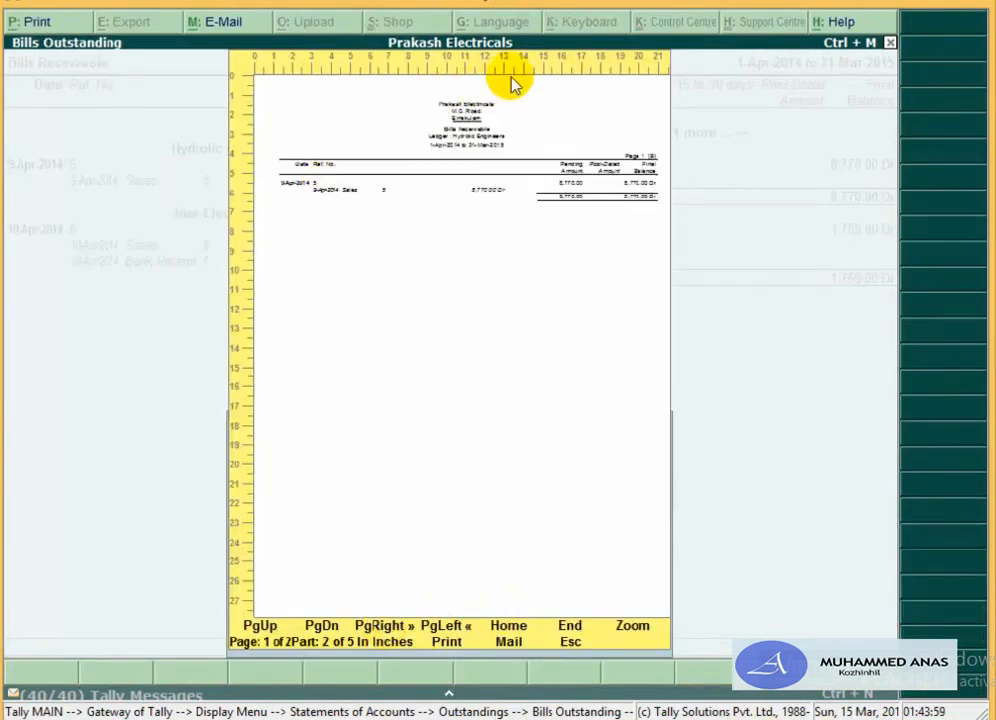
pyautogui.click(633, 627)
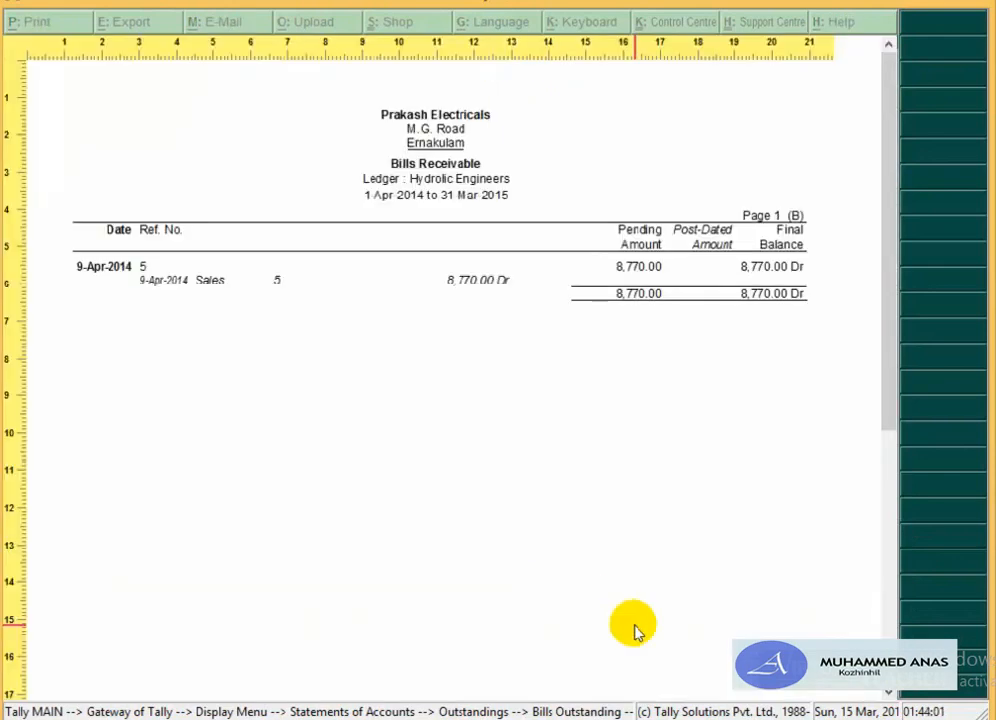
pyautogui.click(547, 458)
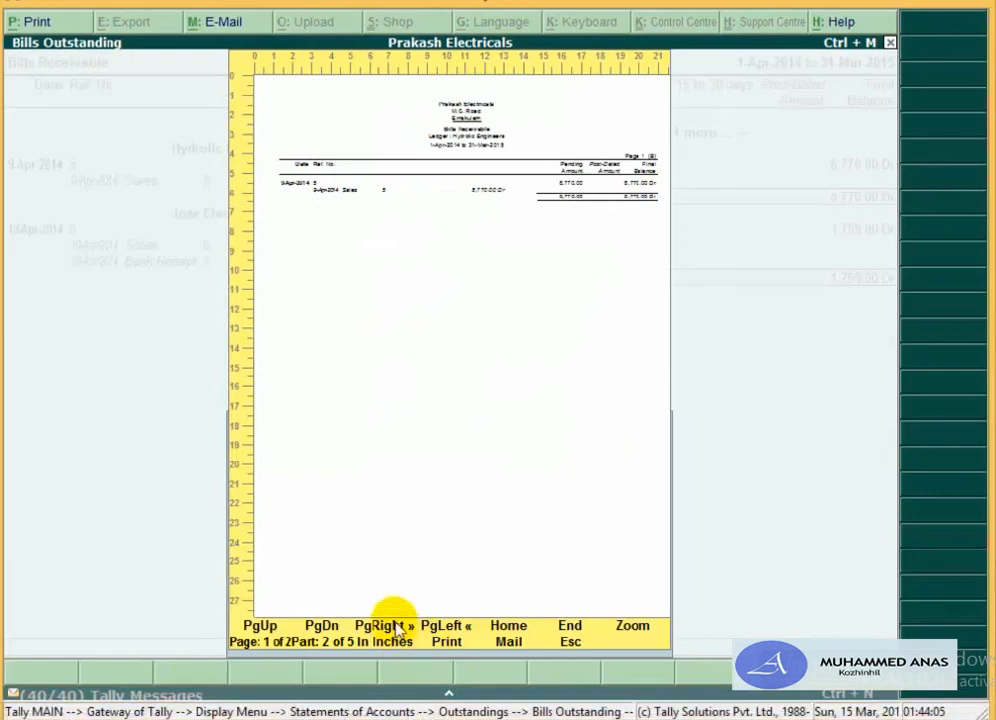
pyautogui.click(392, 628)
pyautogui.click(381, 637)
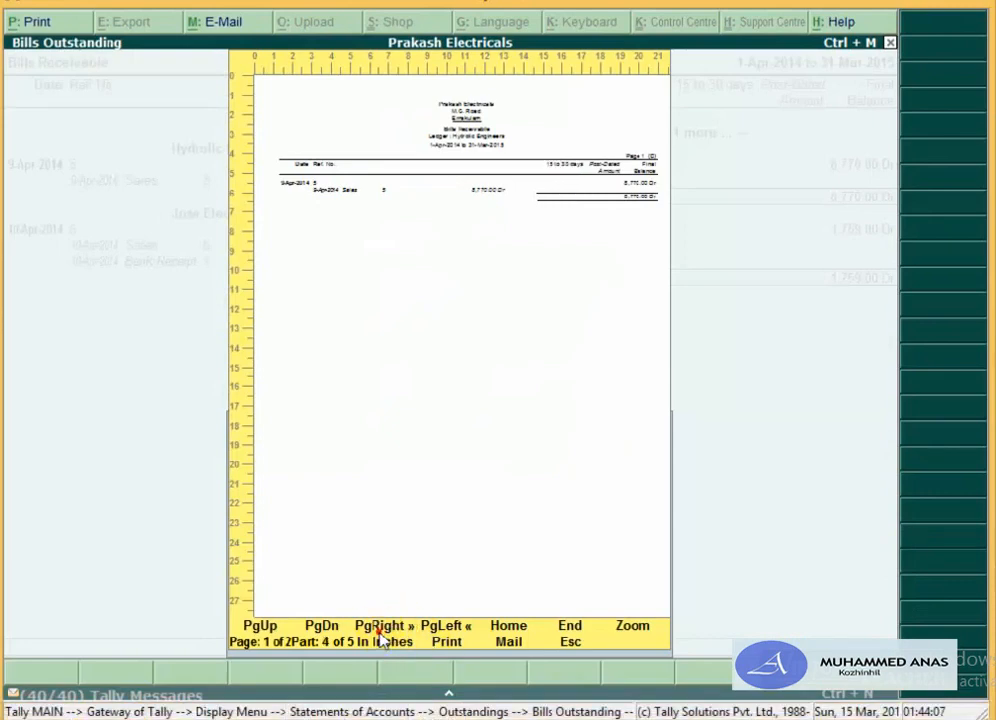
pyautogui.click(381, 637)
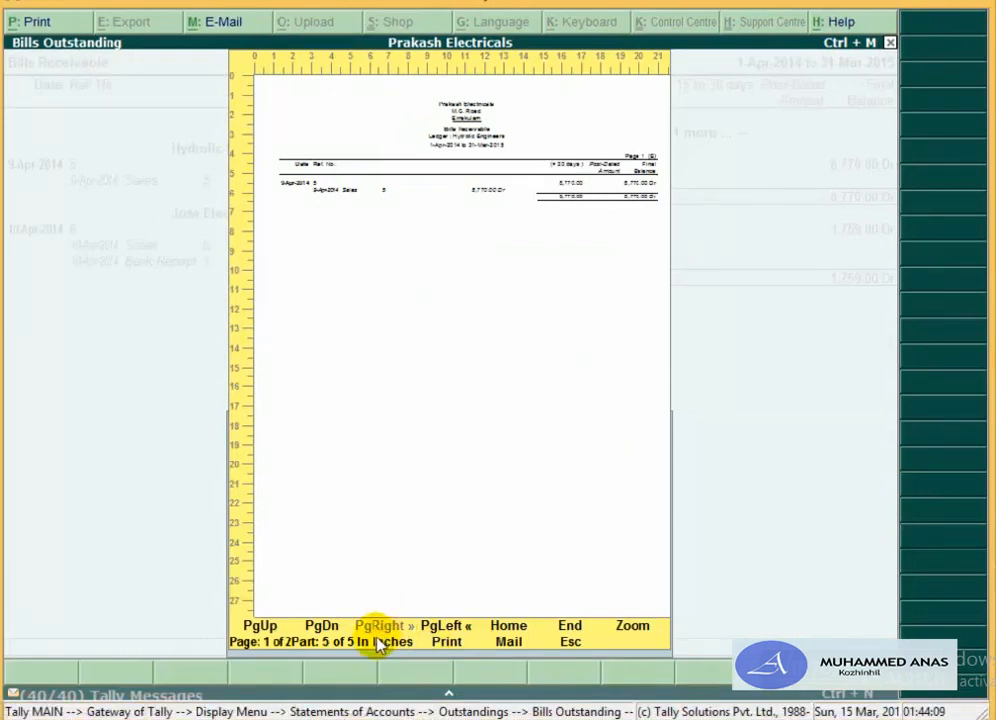
# Step: Examine the Jose Electricals page of the Bills Receivable print preview up close, and leave the preview
pyautogui.click(322, 628)
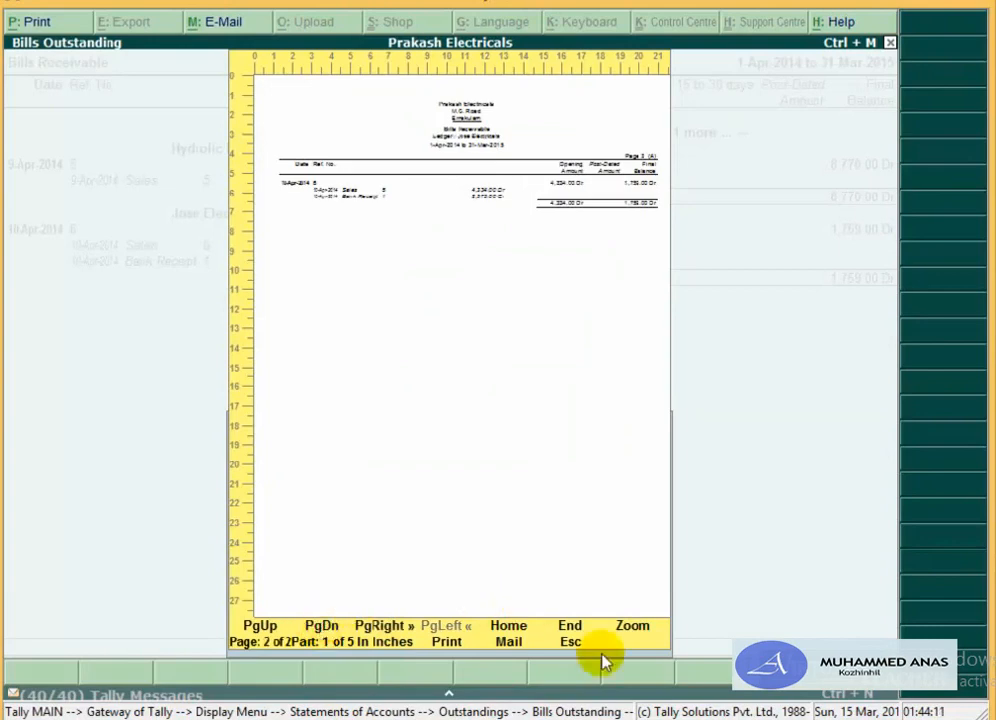
pyautogui.click(633, 627)
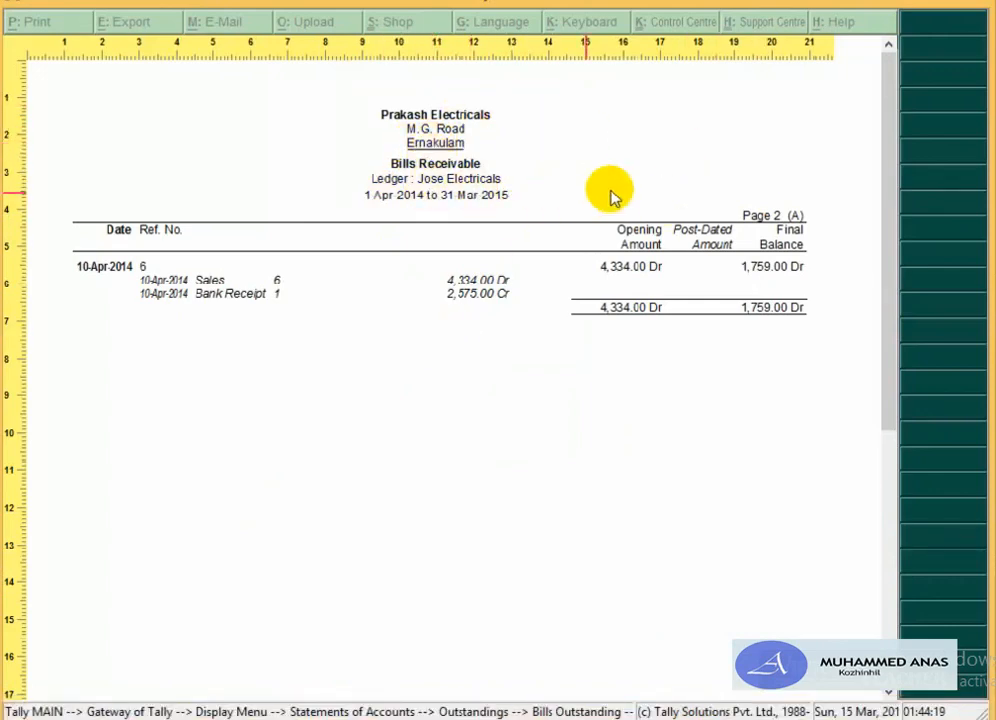
pyautogui.press('Escape')
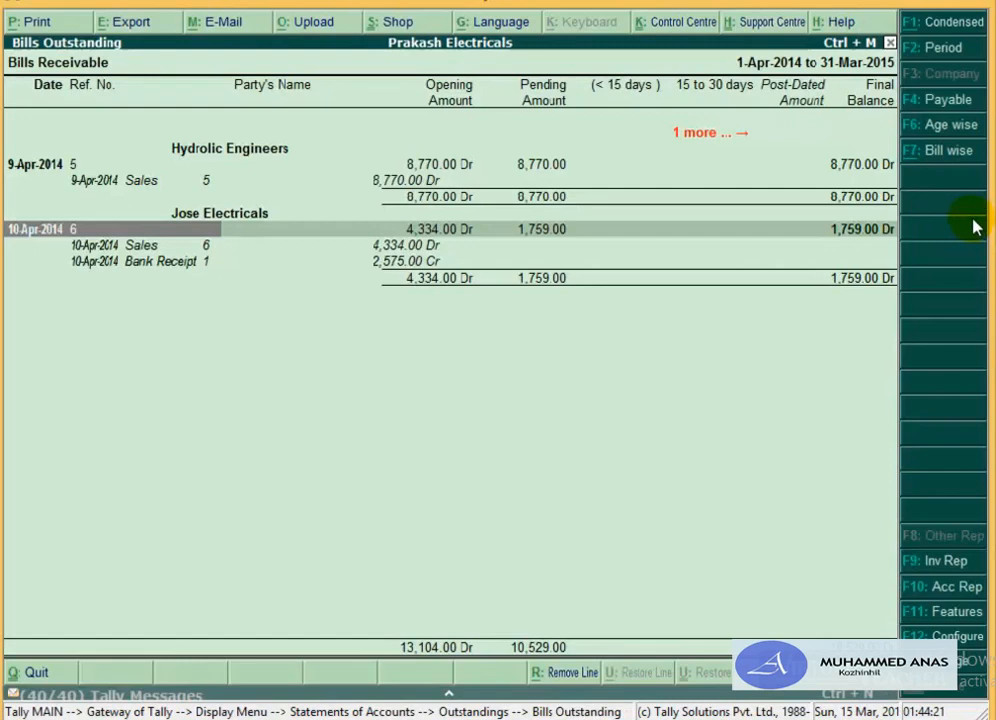
# Step: Display the Sundry Creditors group's bills payable in detailed format, and switch the report to the group's bills receivable
pyautogui.press('Escape')
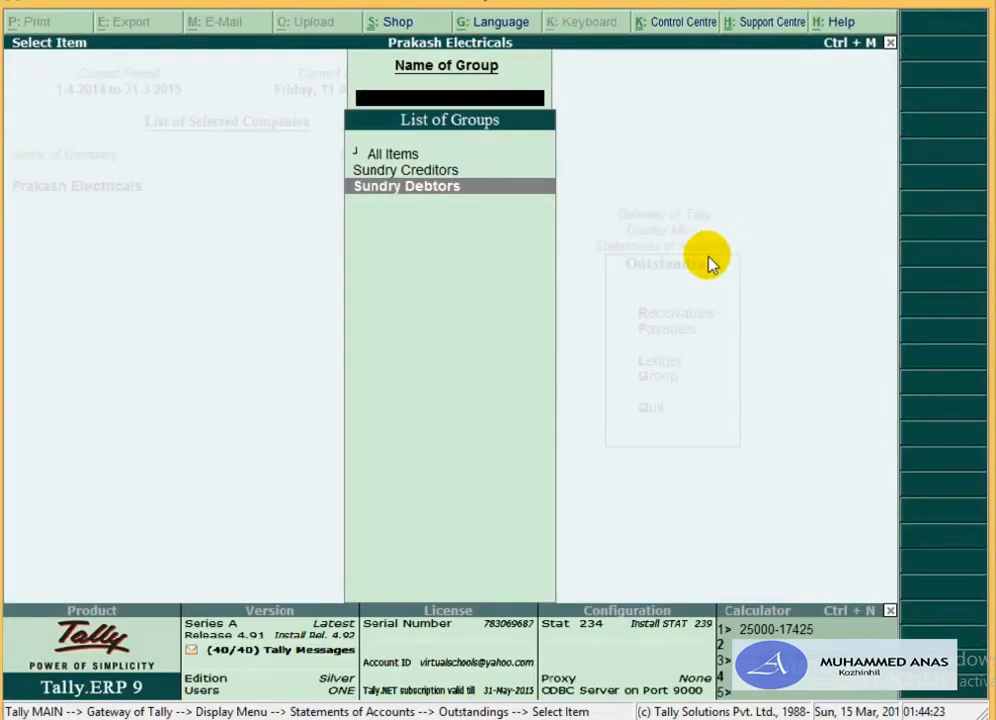
pyautogui.press('Escape')
pyautogui.click(664, 330)
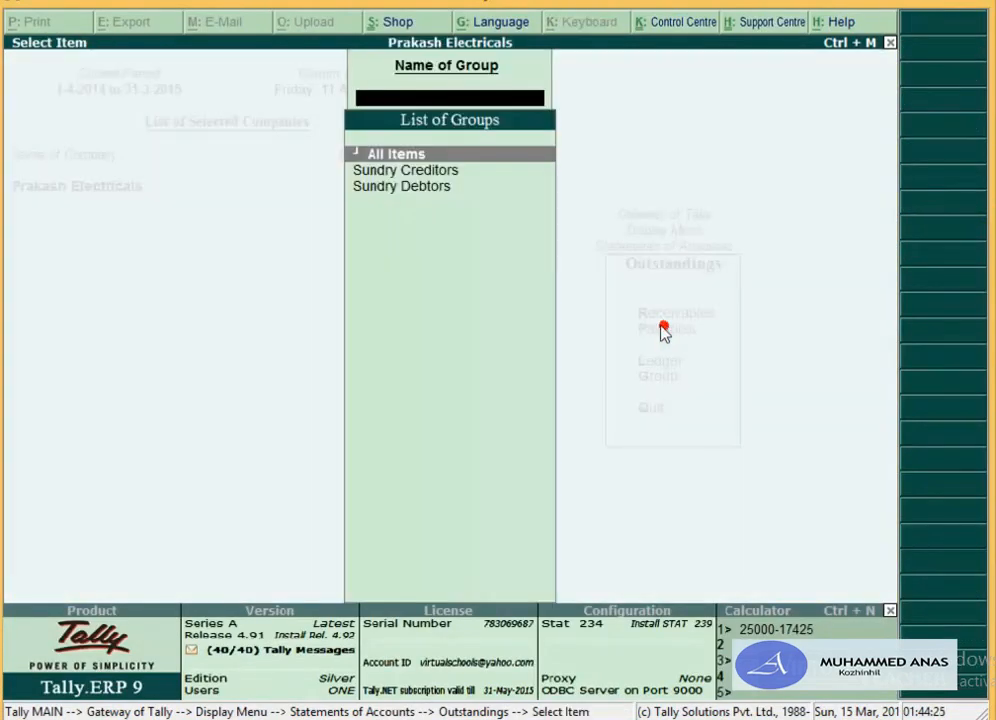
pyautogui.click(413, 176)
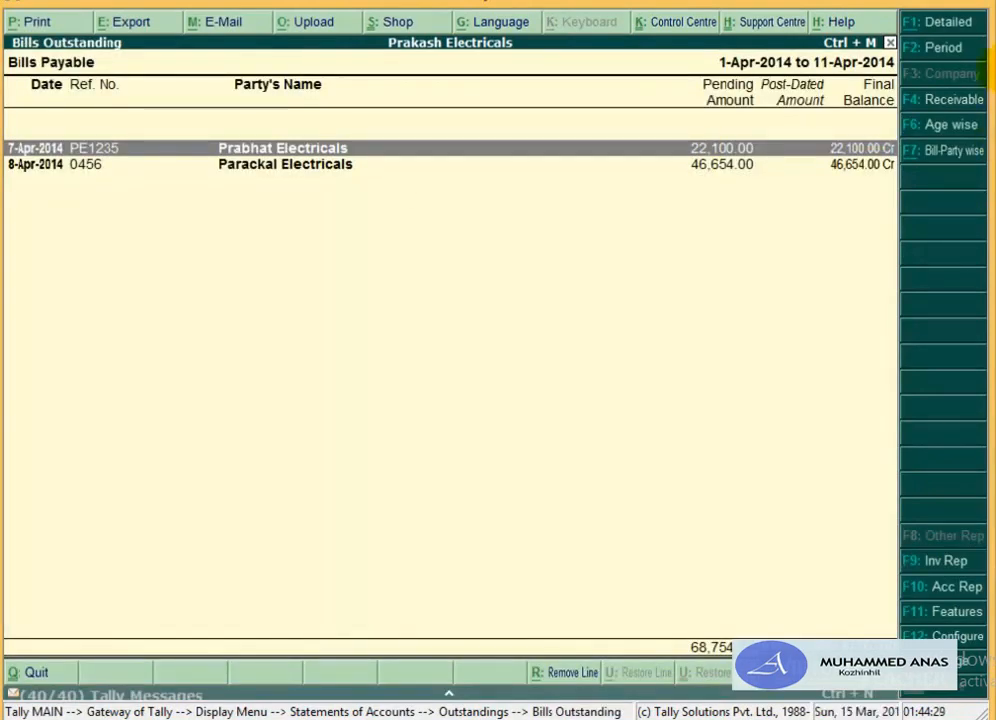
pyautogui.click(928, 24)
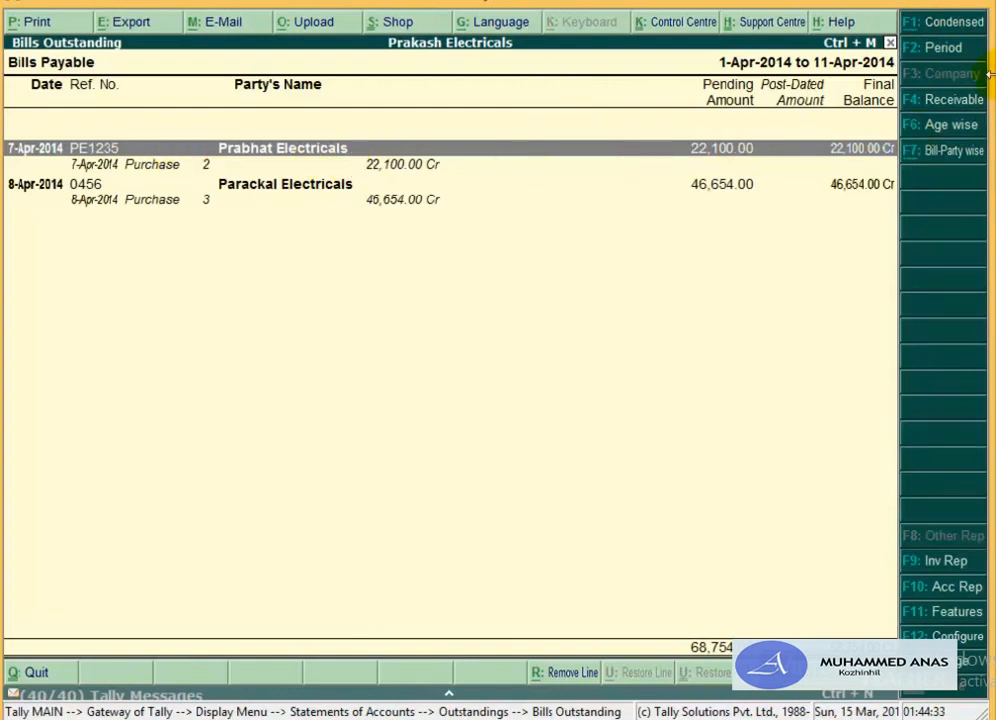
pyautogui.click(950, 101)
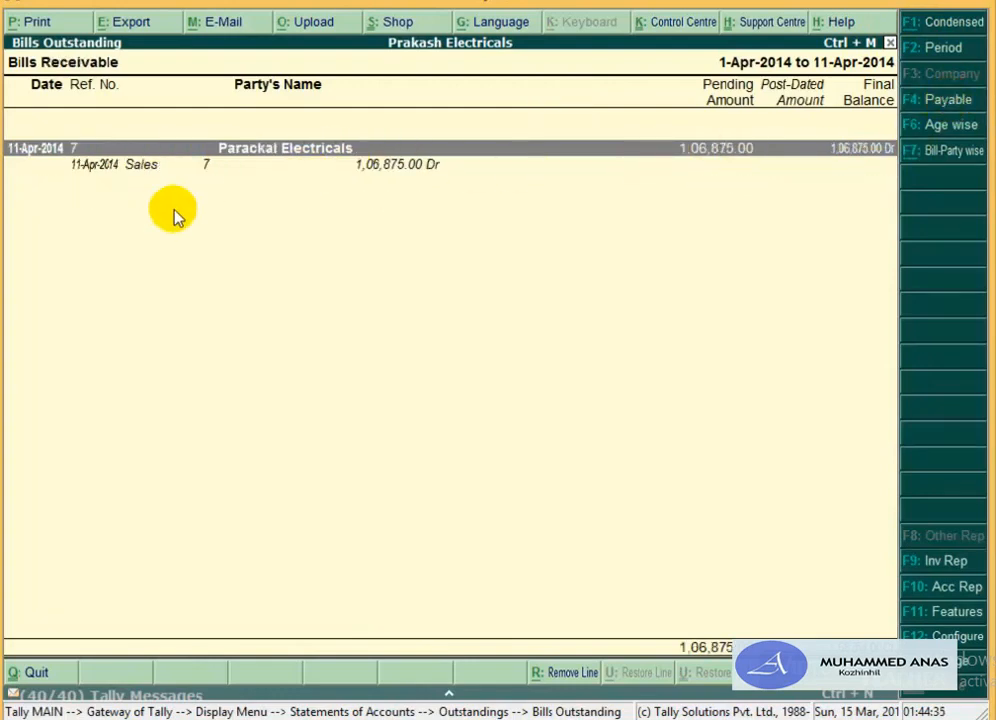
# Step: Leave the outstandings and view the Overdue Receivables exception report
pyautogui.press('F9')
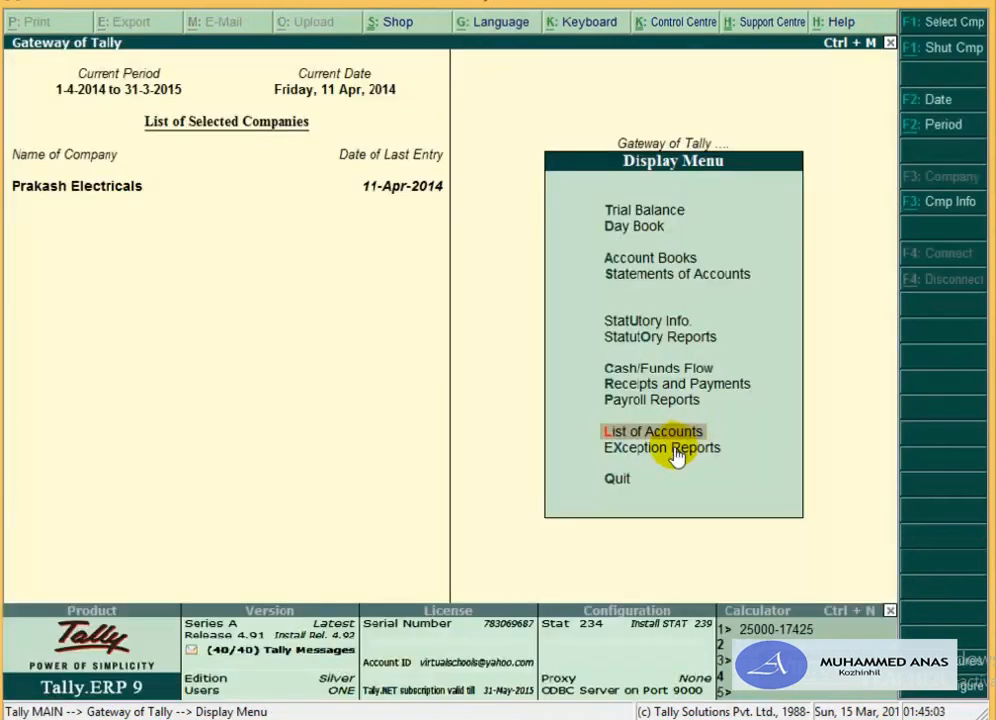
pyautogui.click(674, 449)
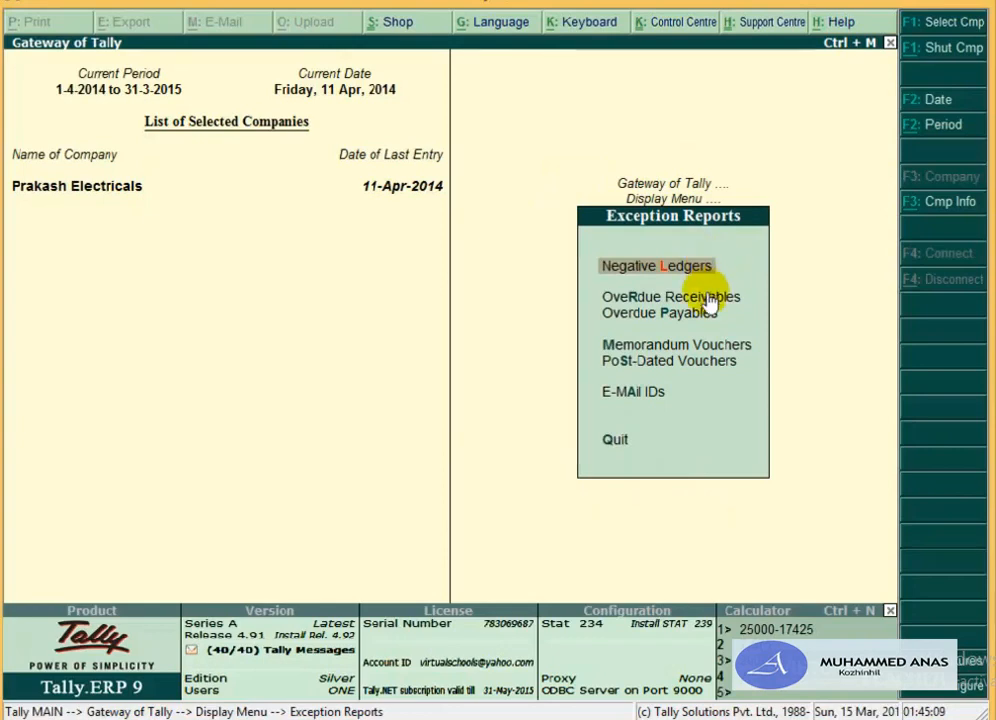
pyautogui.click(652, 300)
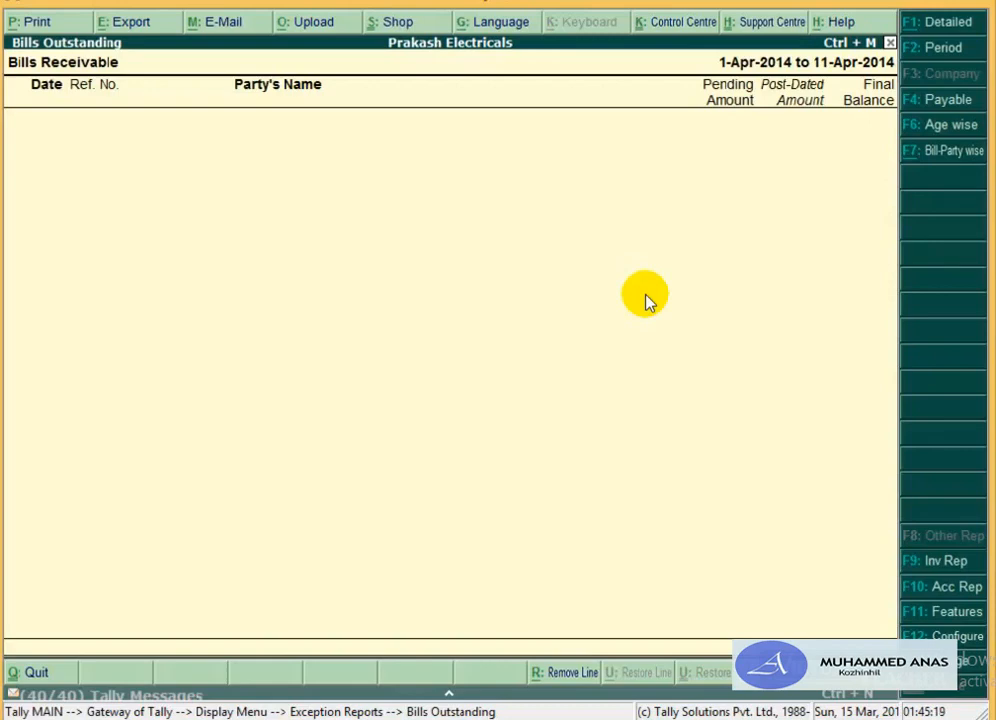
pyautogui.press('Escape')
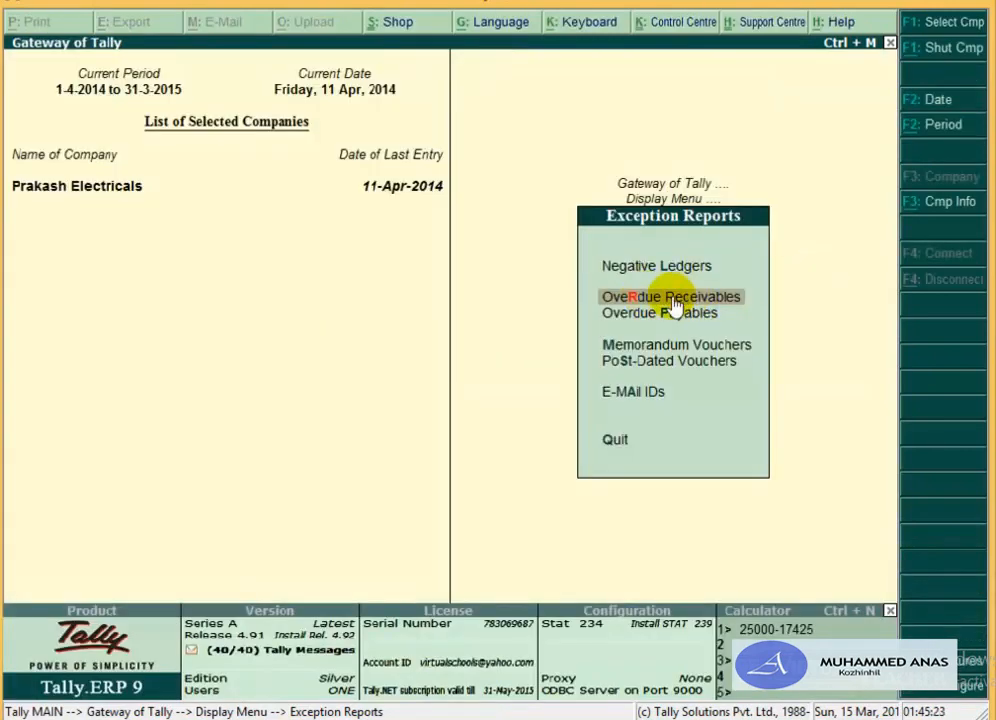
# Step: View the Overdue Payables exception report, and open the list of negative ledger accounts
pyautogui.click(634, 316)
pyautogui.press('Escape')
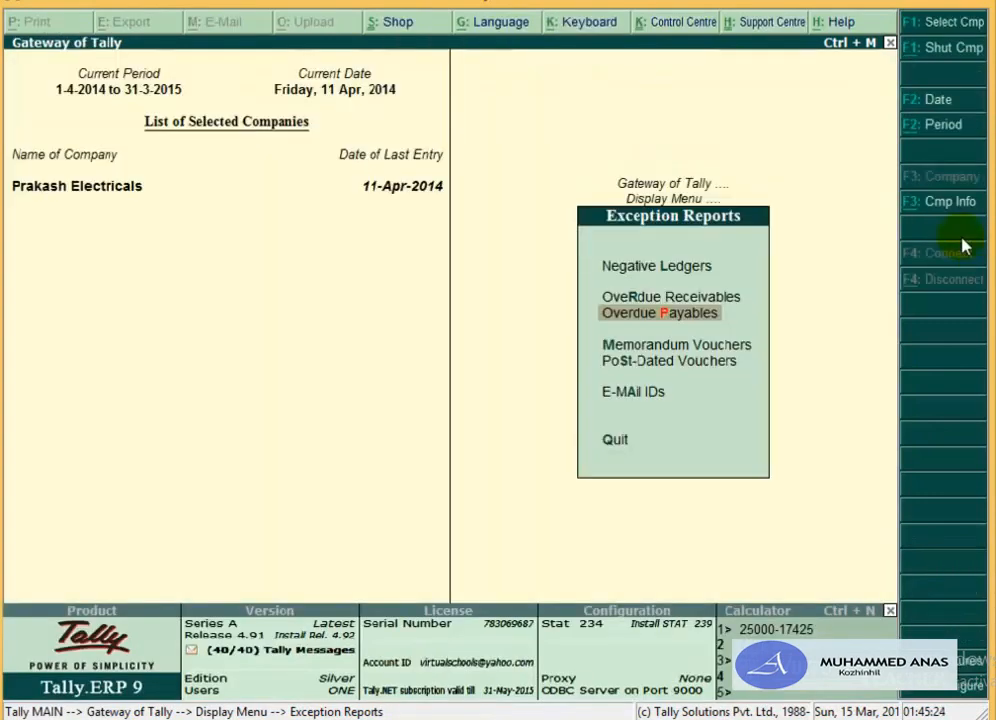
pyautogui.click(654, 267)
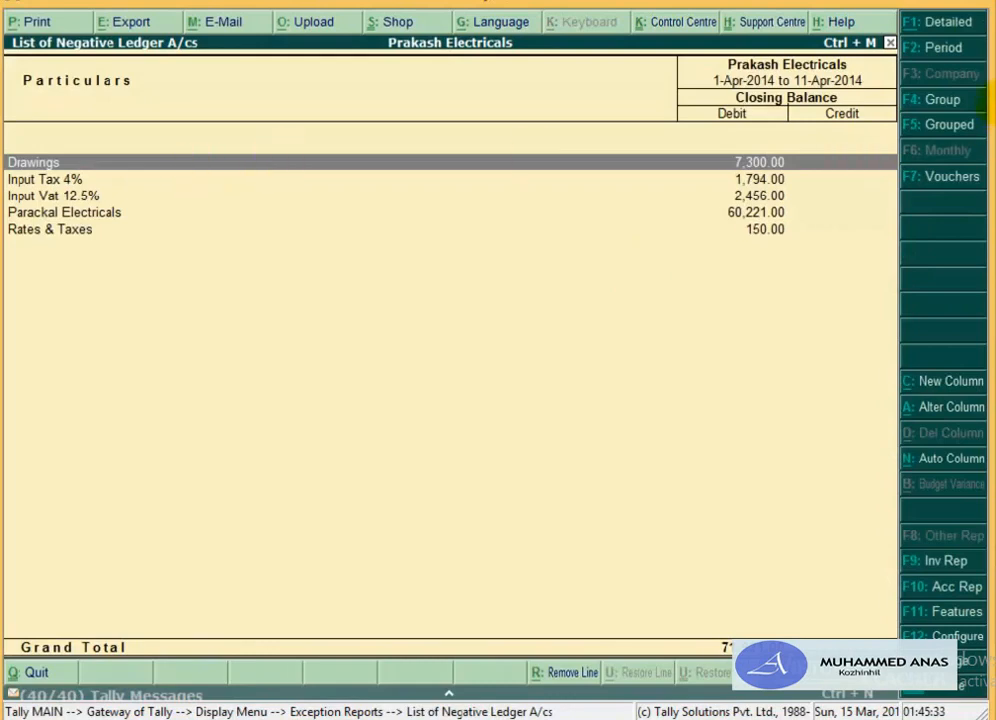
# Step: View the April ledger vouchers of Parackal Electricals from the negative ledger list, and return to the list
pyautogui.press('Down')
pyautogui.press('Down')
pyautogui.press('Down')
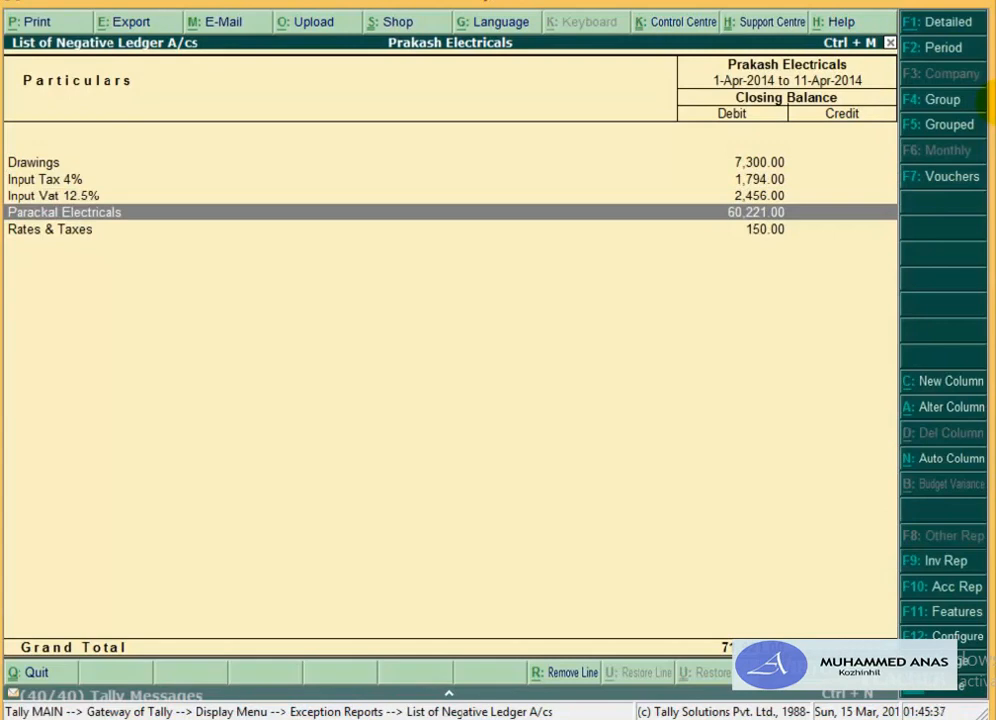
pyautogui.press('Return')
pyautogui.press('Return')
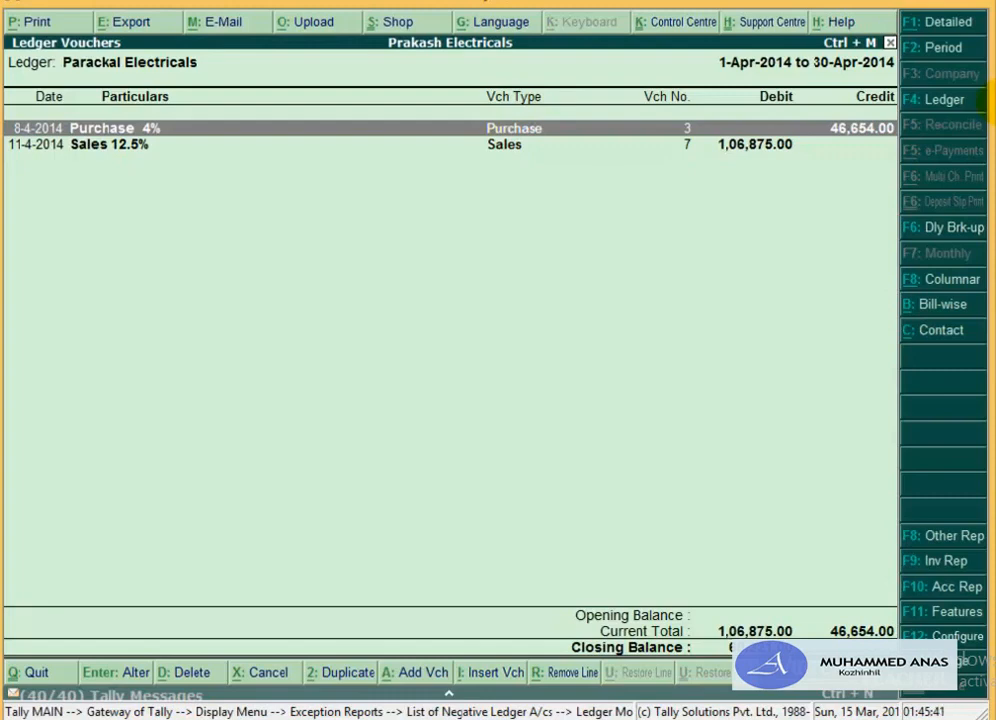
pyautogui.press('Escape')
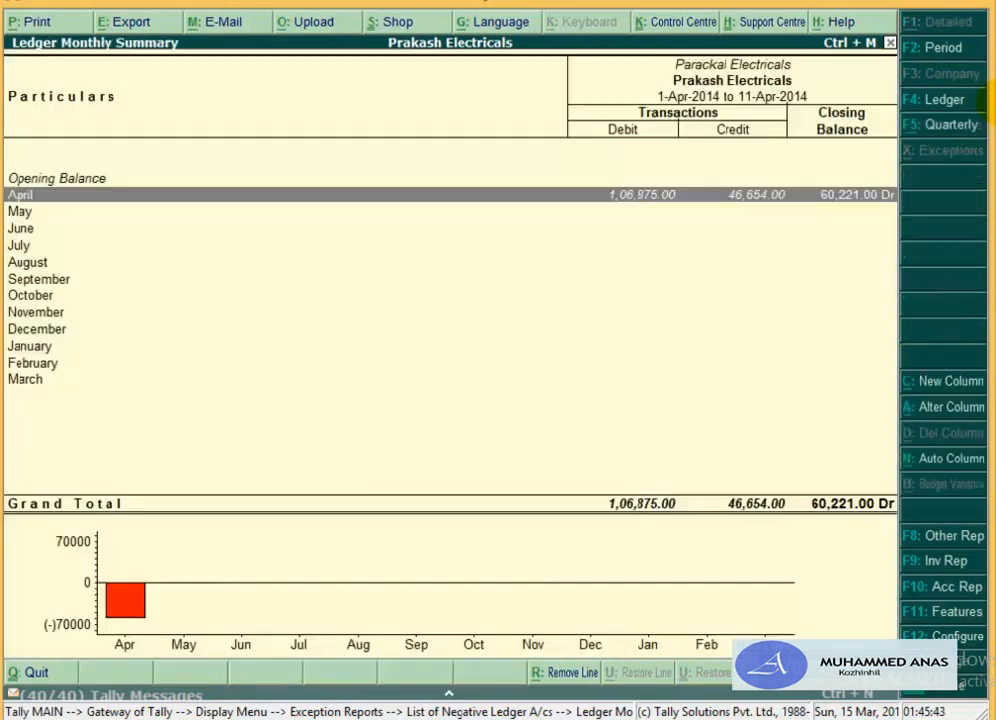
pyautogui.press('Escape')
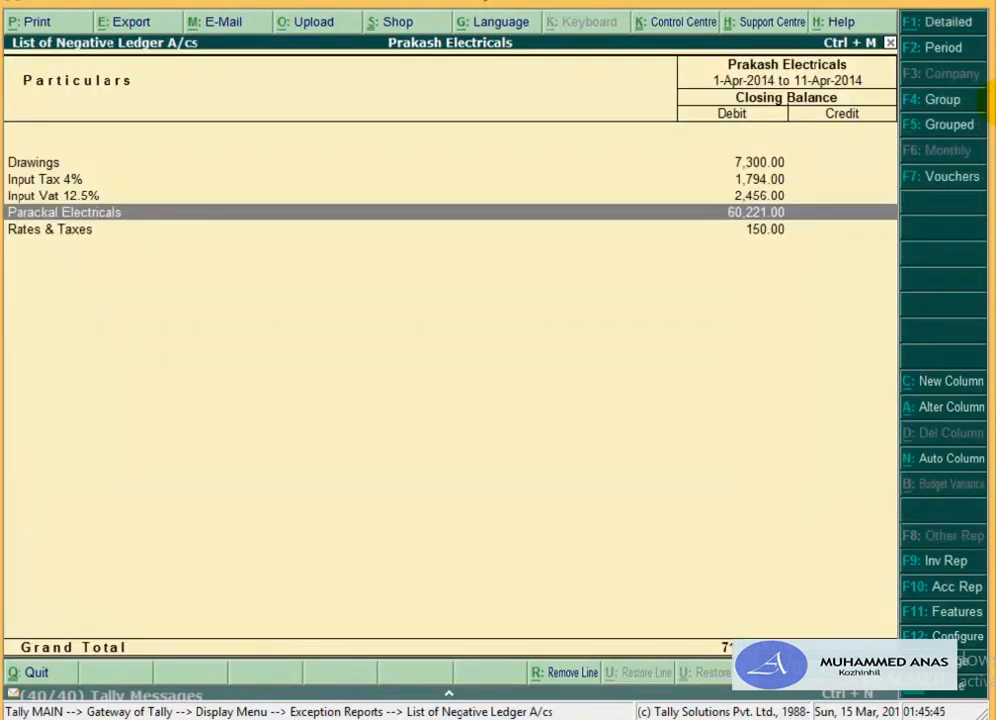
# Step: View the April ledger vouchers of the Rates & Taxes account, and return to the negative ledger list
pyautogui.press('Down')
pyautogui.press('Return')
pyautogui.press('Return')
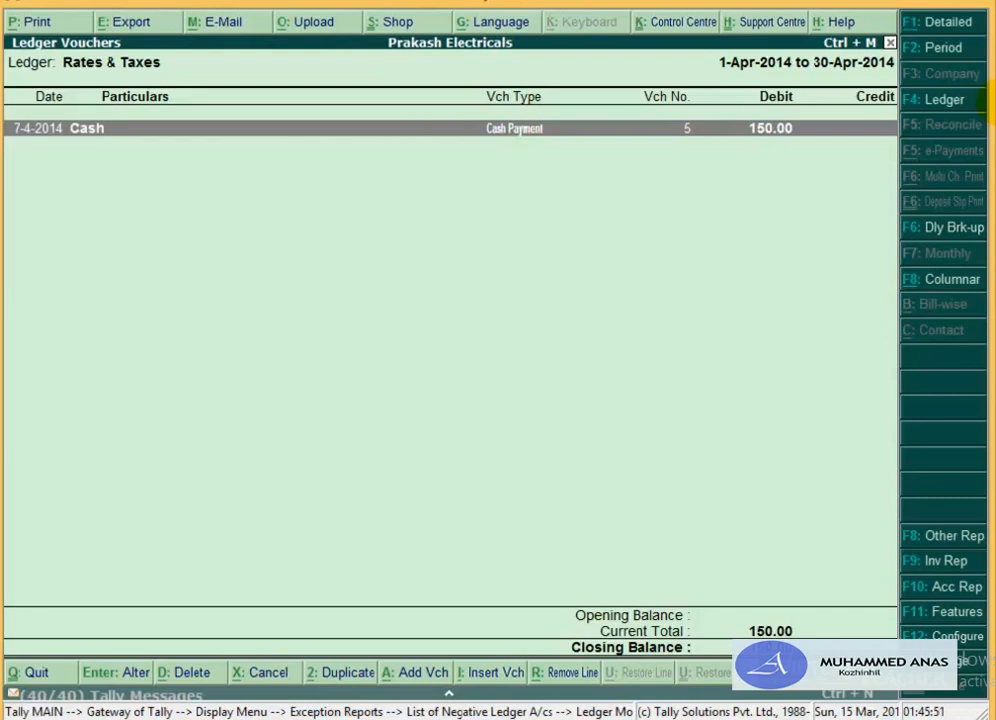
pyautogui.press('Escape')
pyautogui.press('Escape')
# Step: Leave the negative ledger list, the exception reports and the display menu, and request to quit the program from the Gateway
pyautogui.press('Escape')
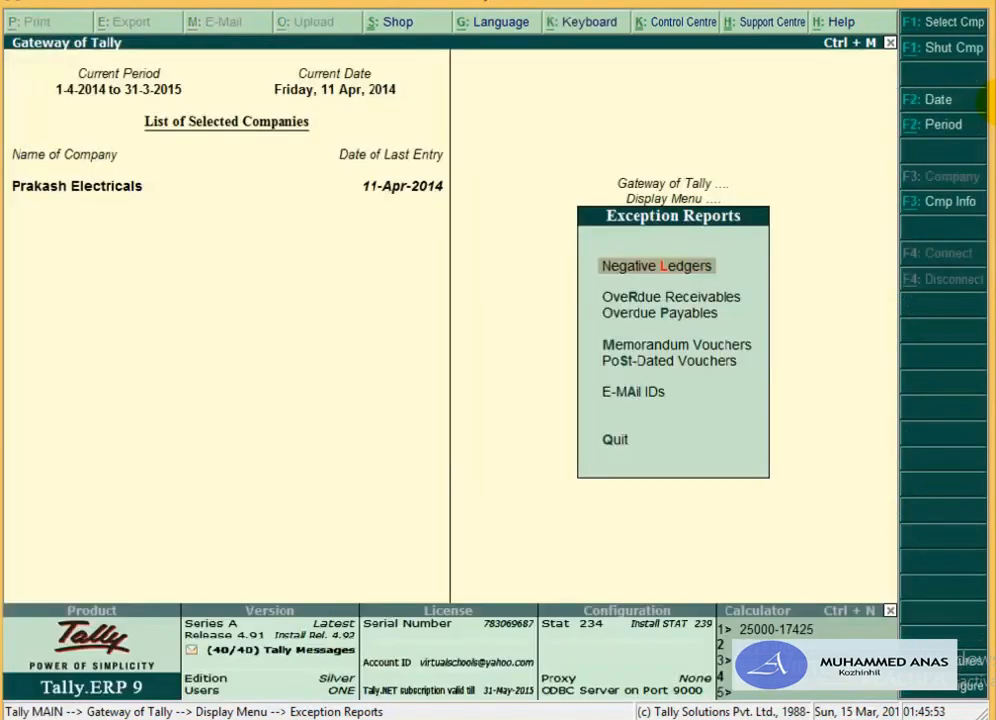
pyautogui.press('Escape')
pyautogui.press('Escape')
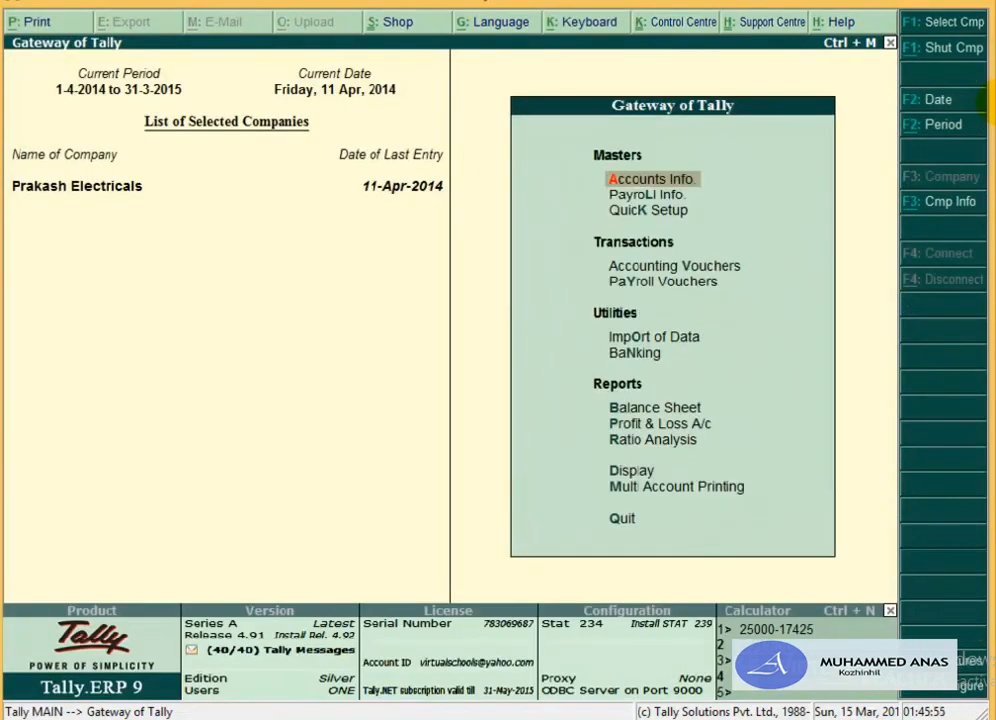
pyautogui.press('Escape')
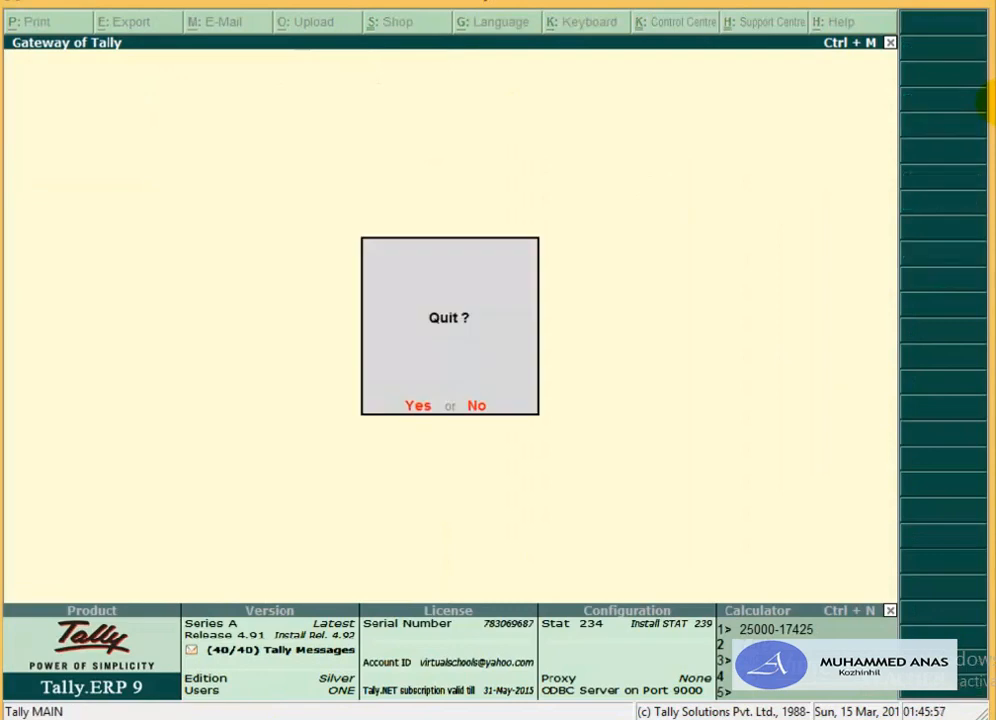